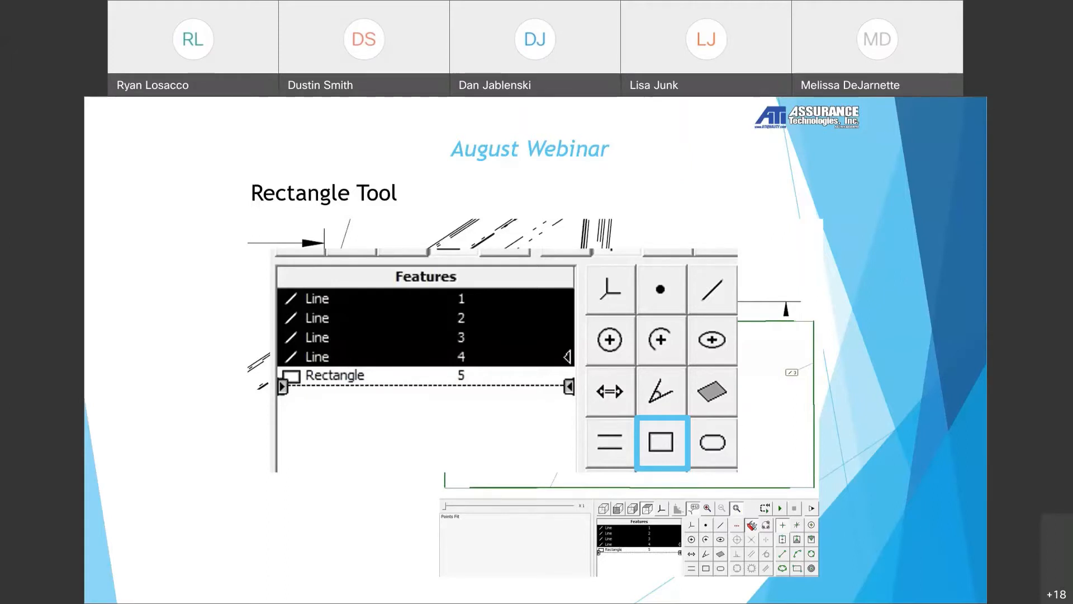
- Switch from the slides to InSpec and open the recent program XY AND RECTANGLE
key(alt+Tab)
key(alt+Tab)
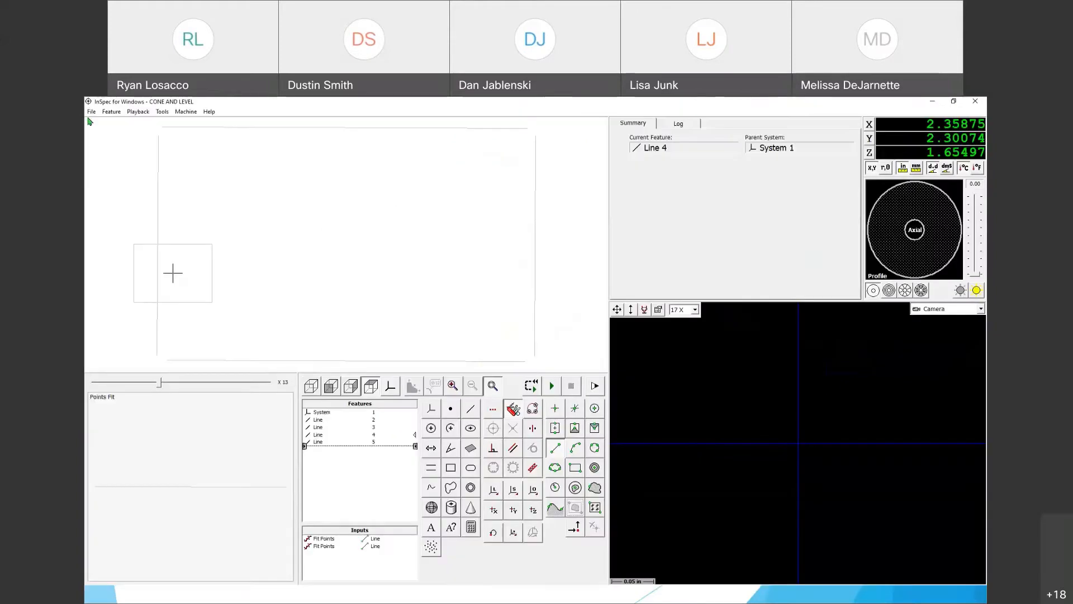
click(92, 111)
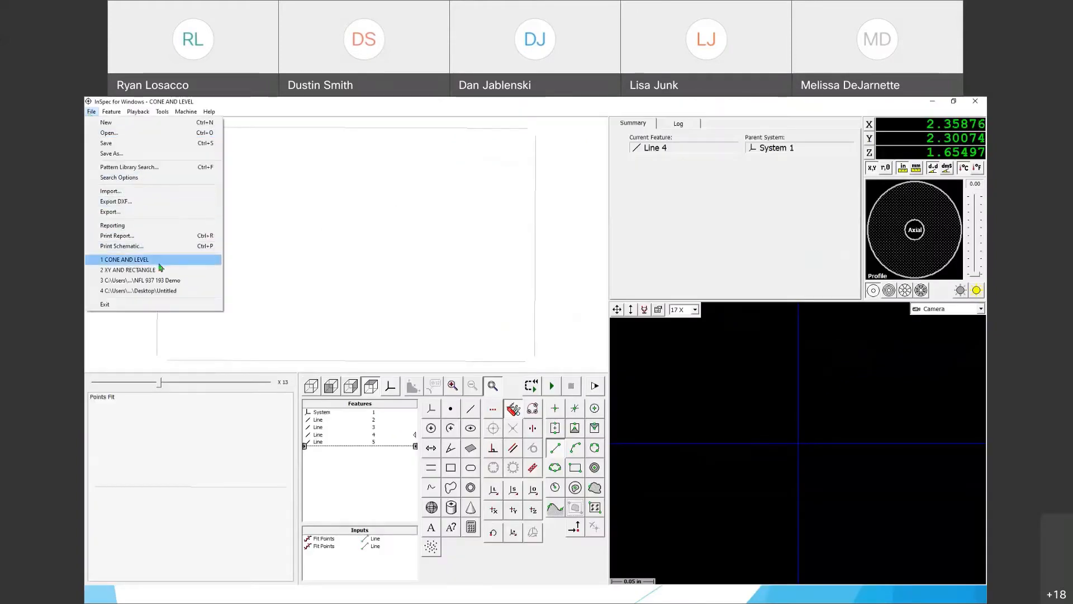
click(129, 270)
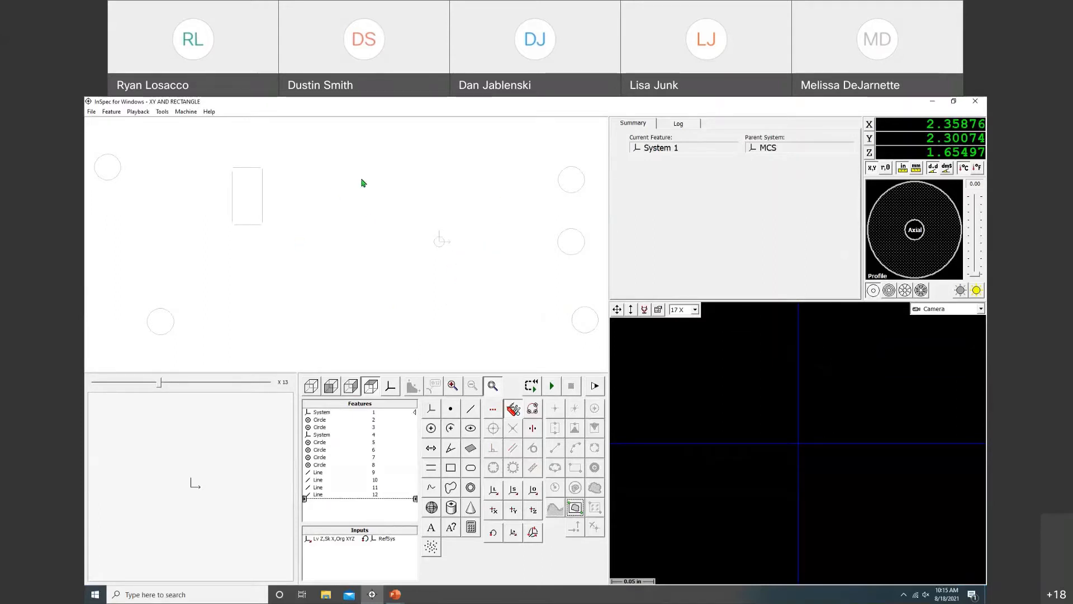
- Move the camera to the small central circle at the coordinate system origin and auto-select its surface lighting
right_click(440, 247)
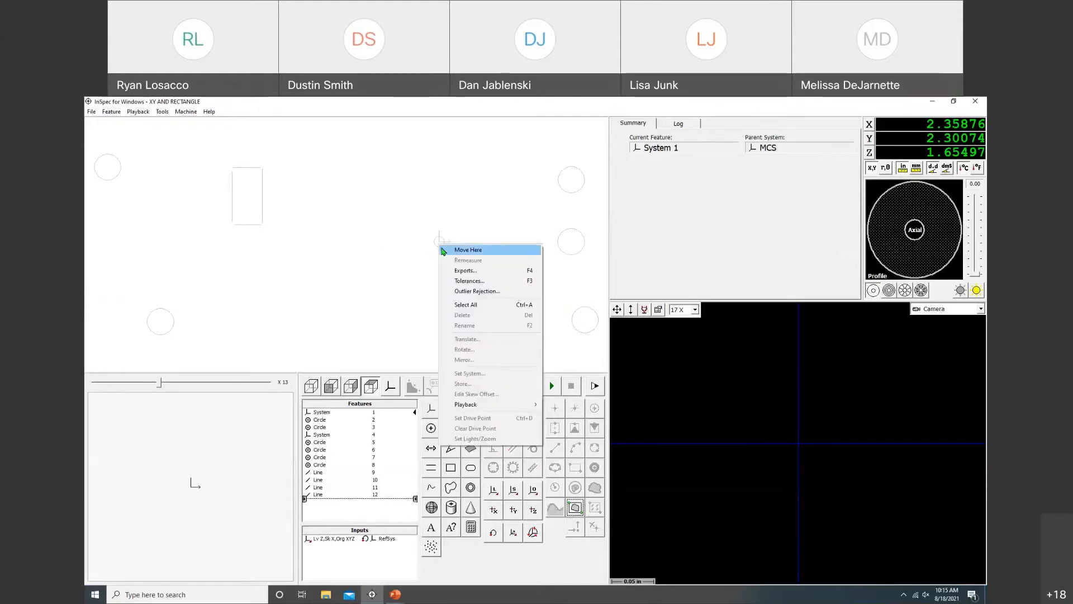
click(443, 250)
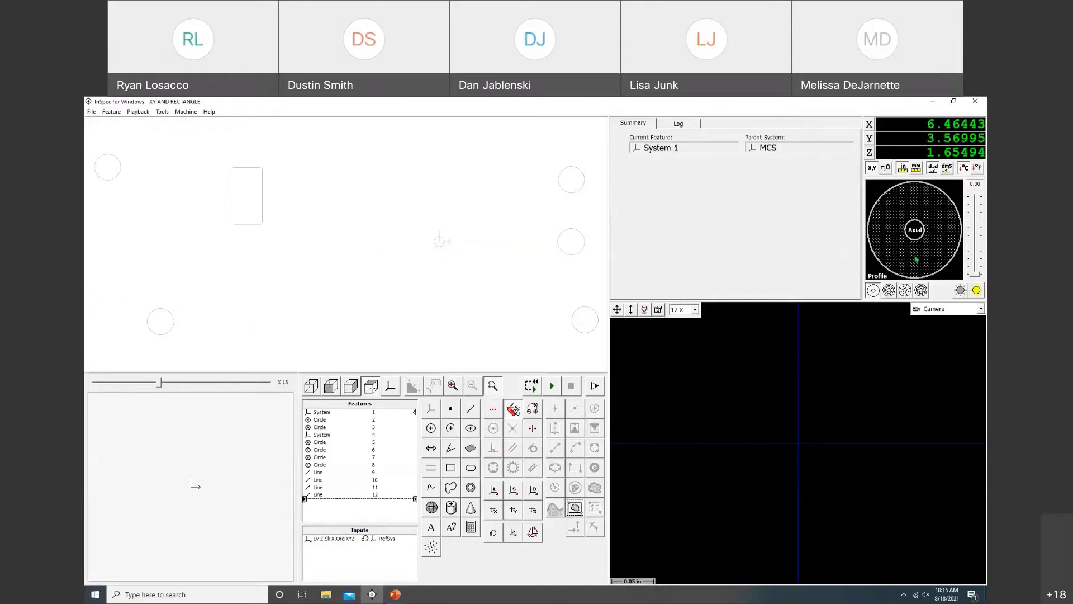
click(975, 290)
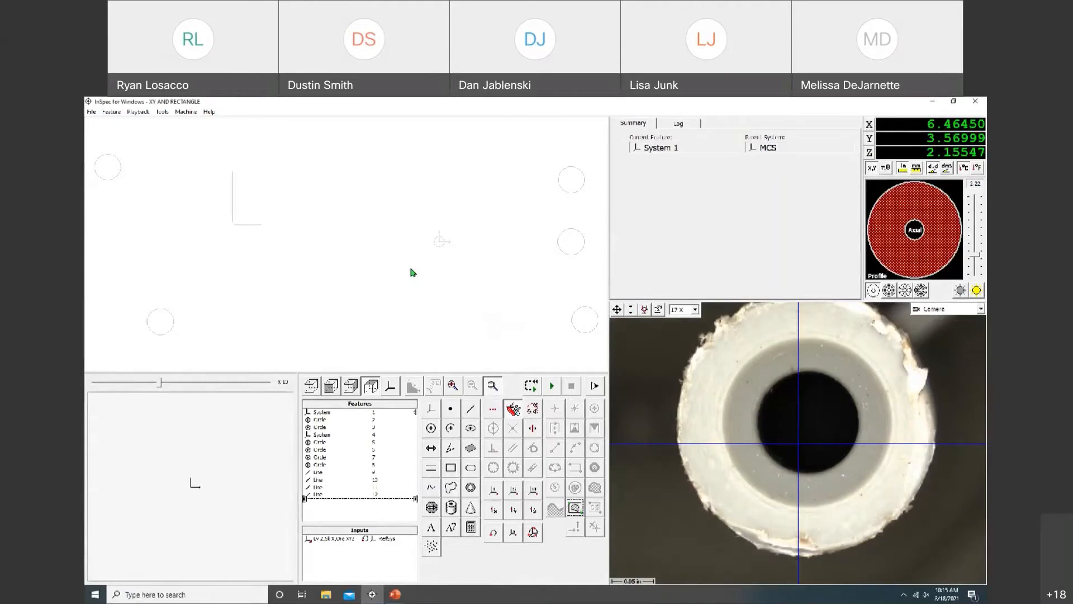
- View the upper end of the rectangular slot in focus, and return the camera to the central round post
right_click(247, 175)
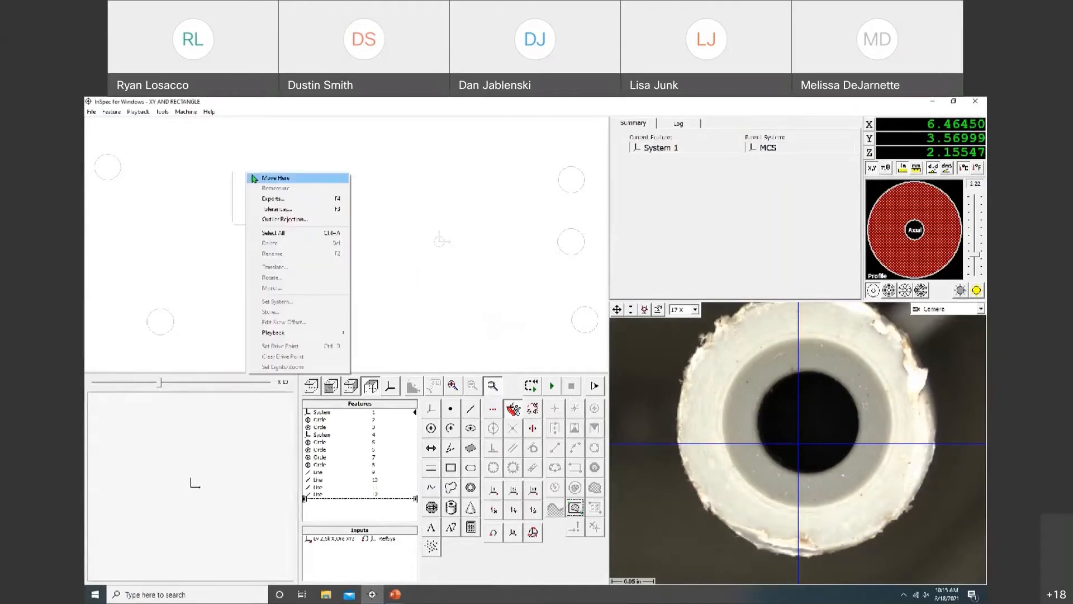
click(265, 177)
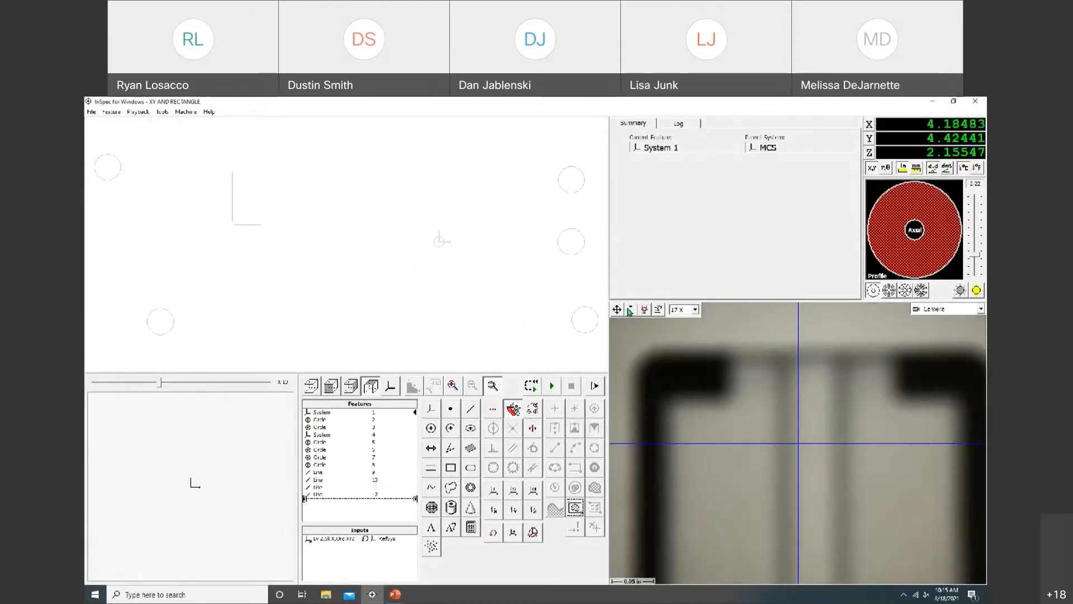
drag(630, 310, 634, 345)
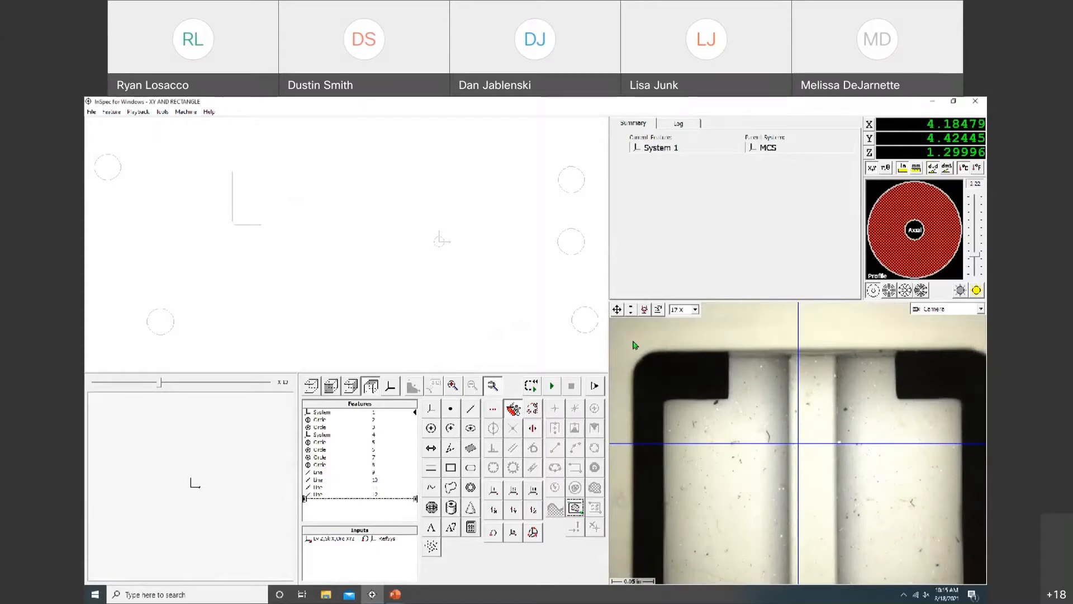
drag(617, 310, 617, 276)
right_click(441, 247)
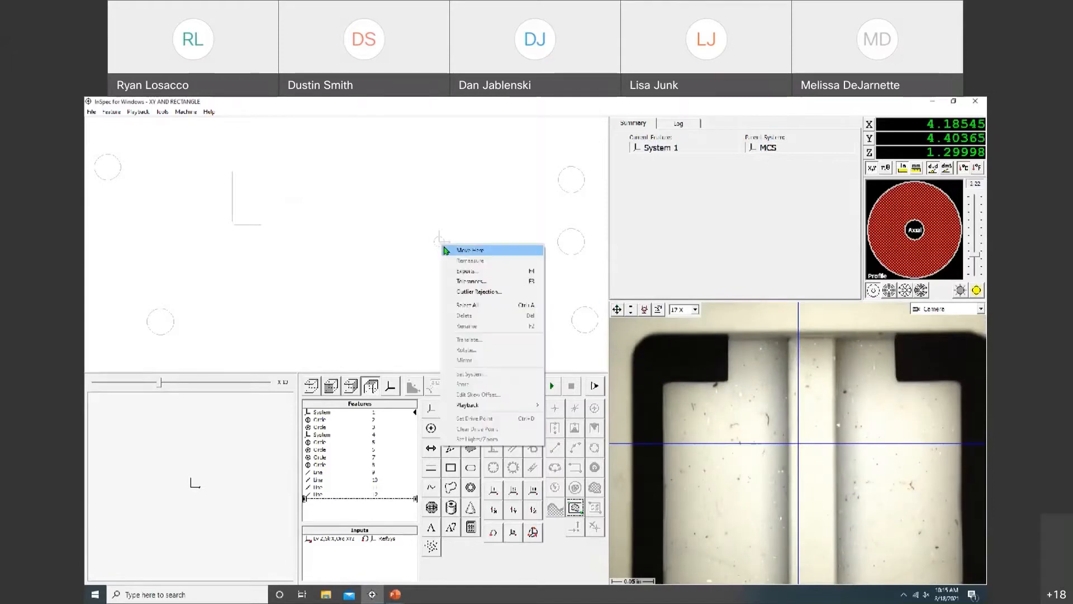
click(472, 271)
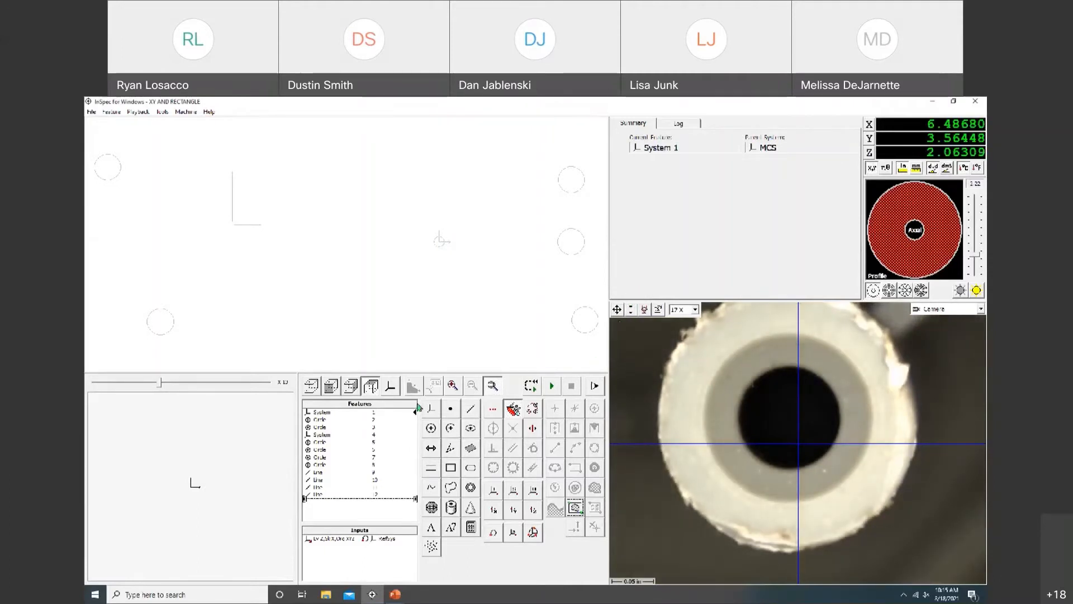
click(435, 430)
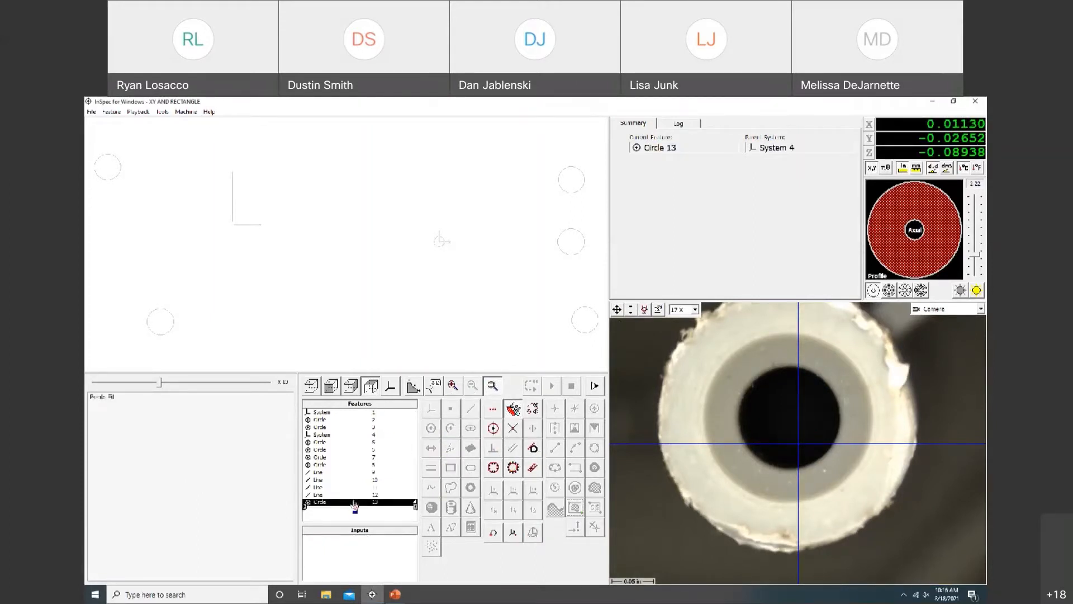
key(Delete)
click(531, 386)
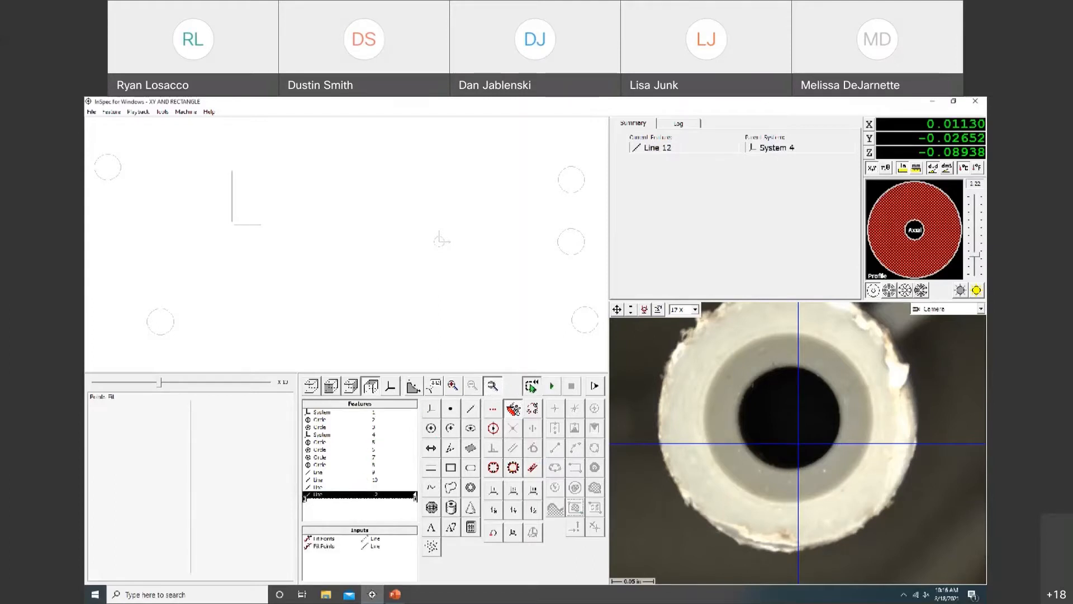
click(600, 372)
click(531, 385)
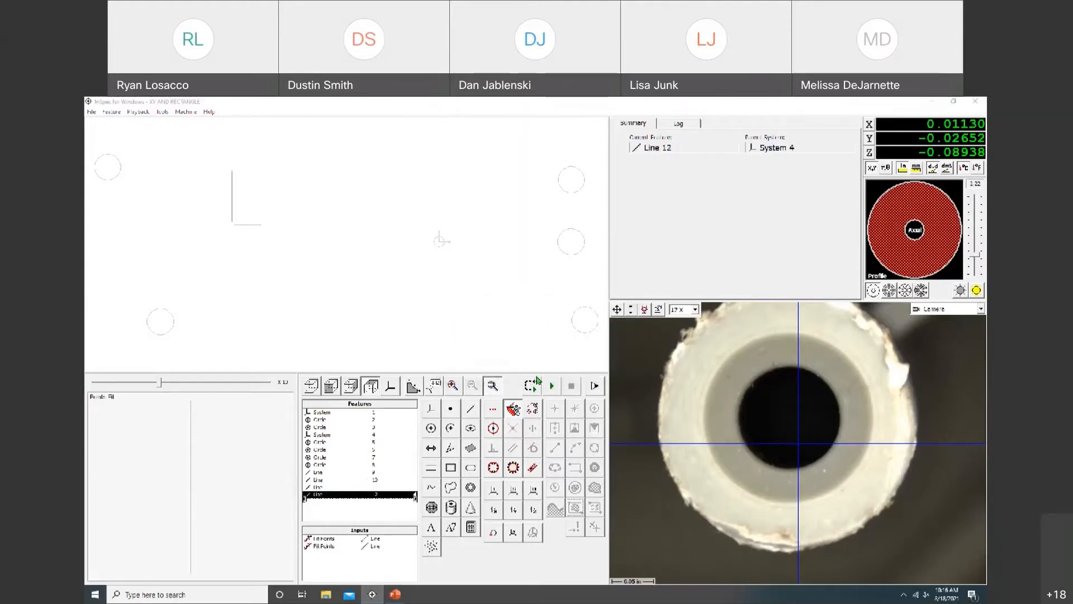
click(559, 372)
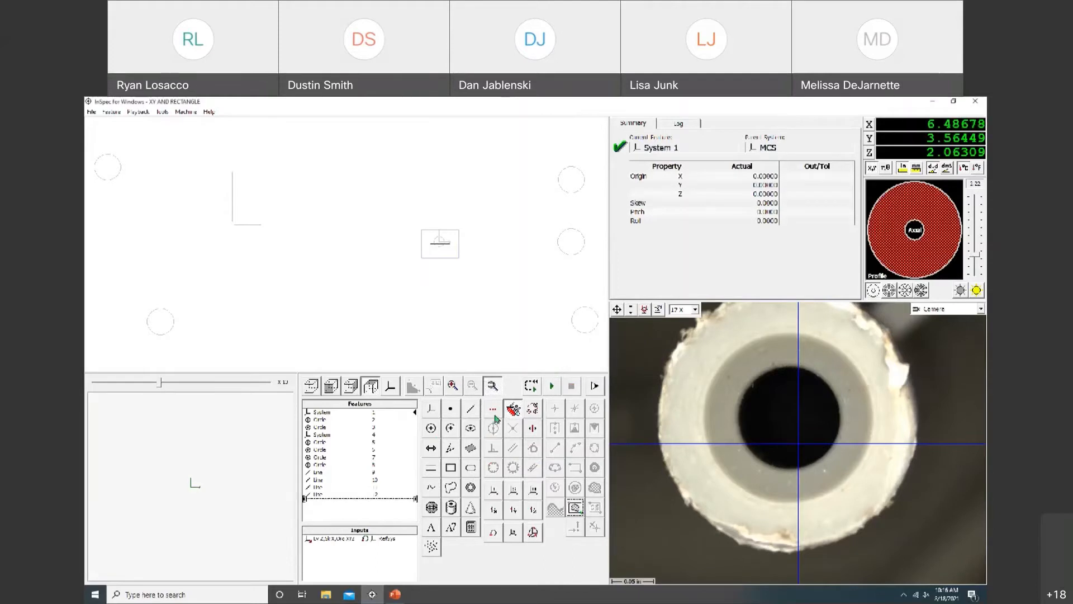
click(439, 428)
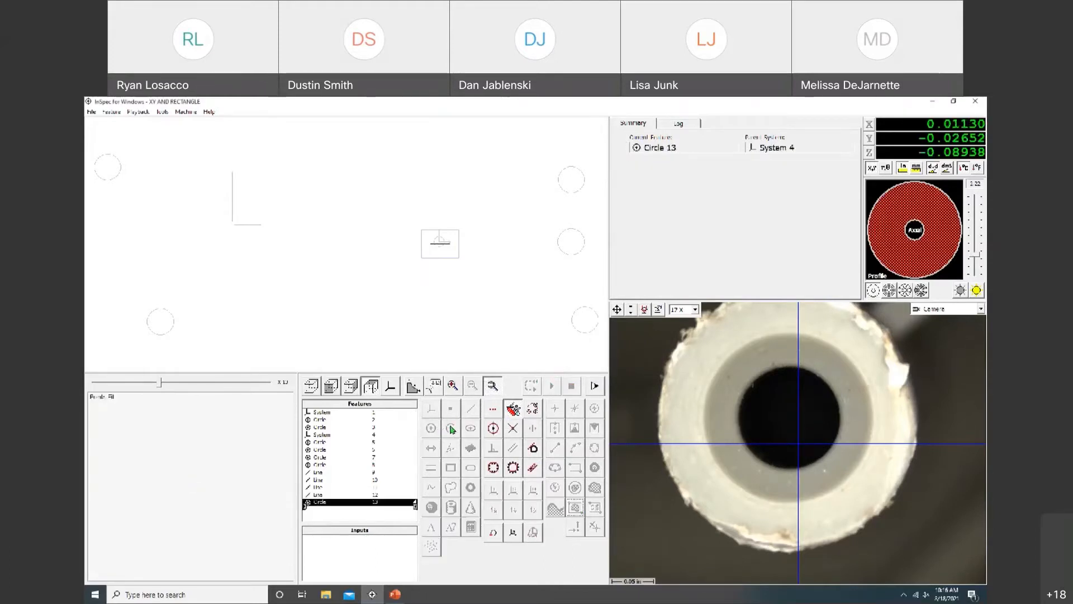
key(Delete)
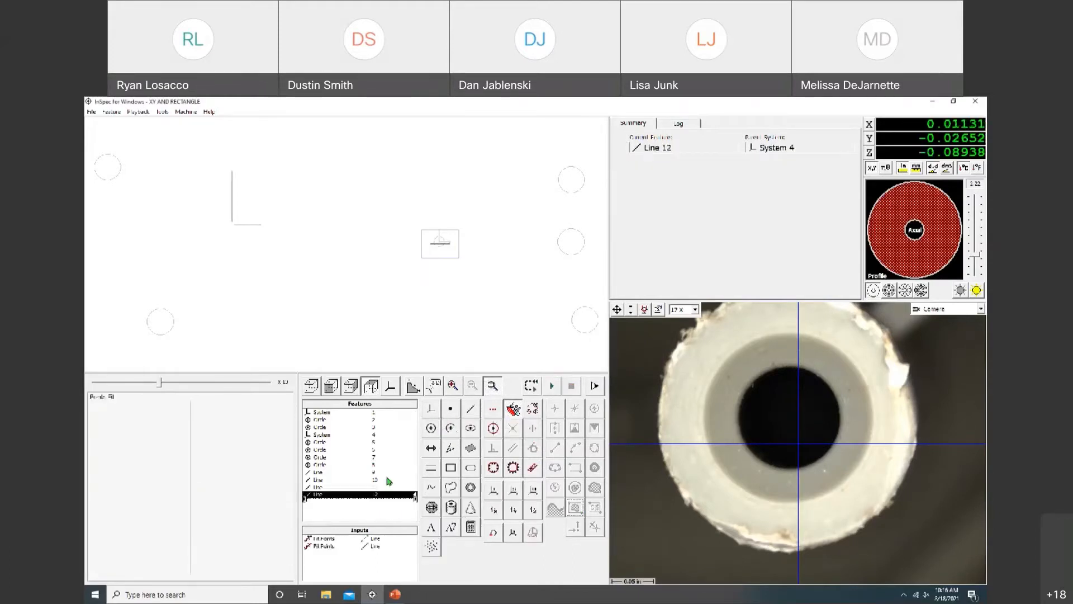
- Delete System 1 and all the remaining circles, lines and systems from the feature list
click(389, 413)
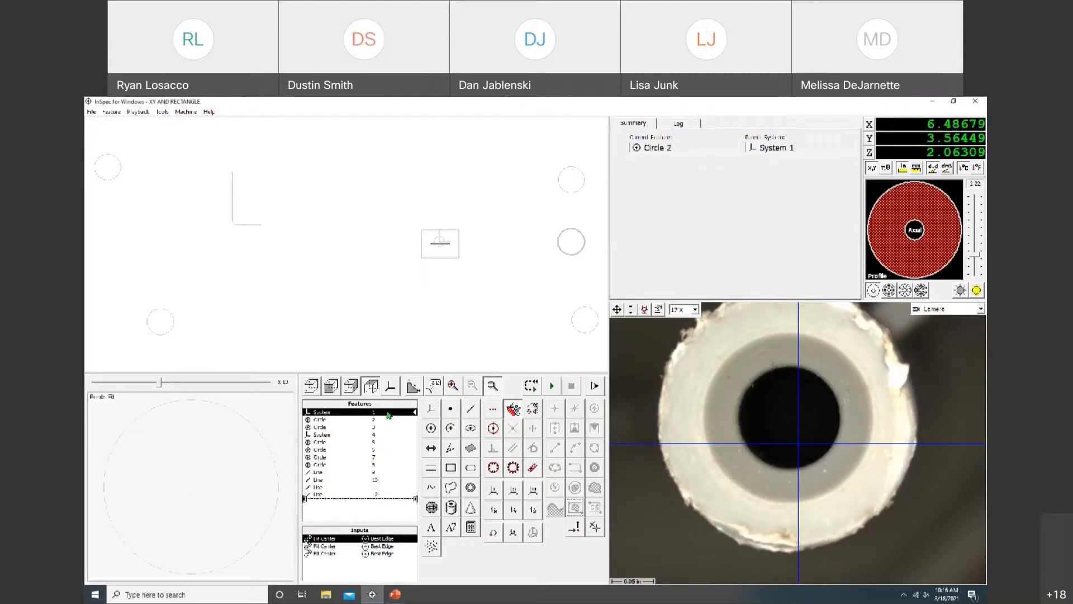
click(431, 427)
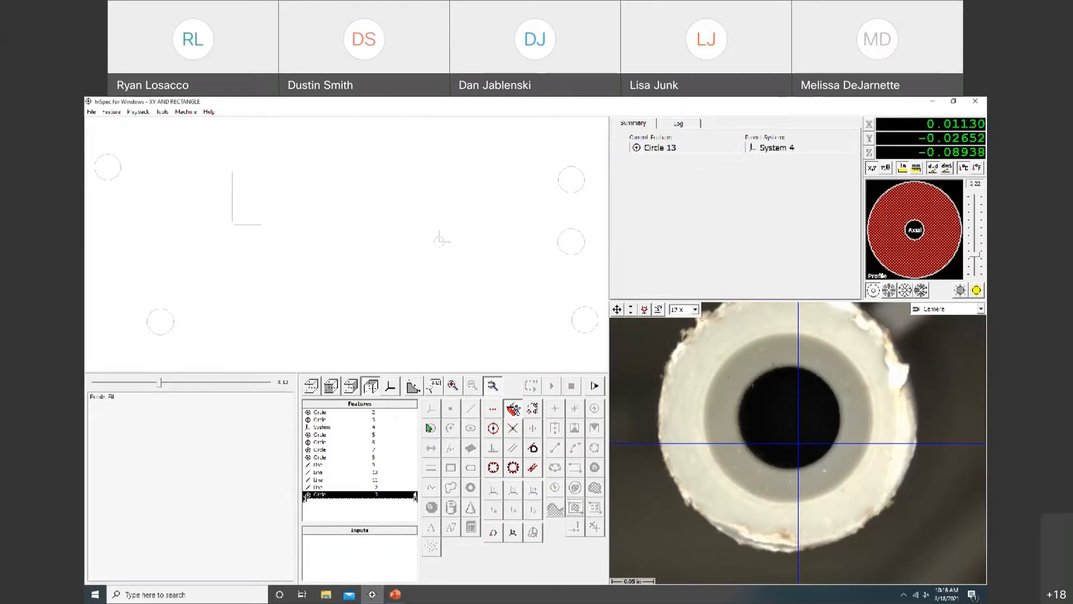
key(Delete)
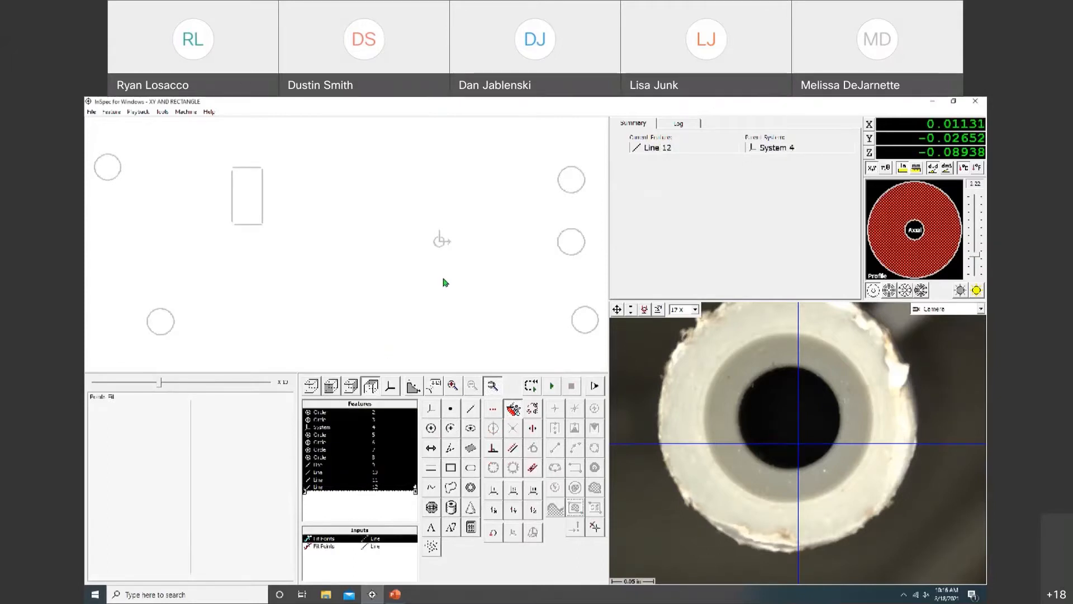
key(Delete)
- Measure the dark inner bore of the round post as a circle from three points on its edge
click(431, 427)
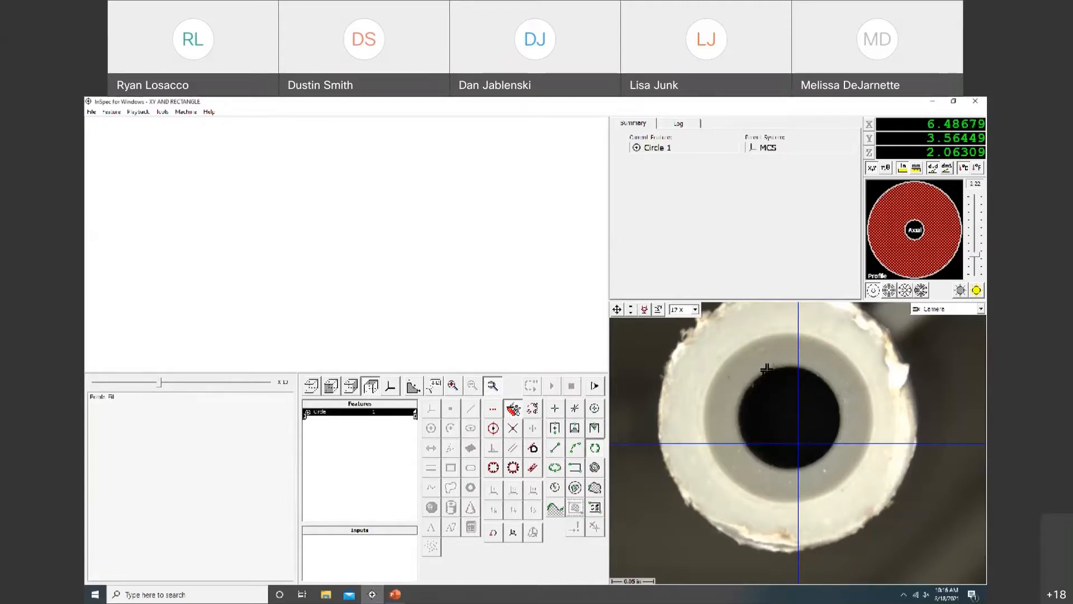
click(745, 443)
click(836, 441)
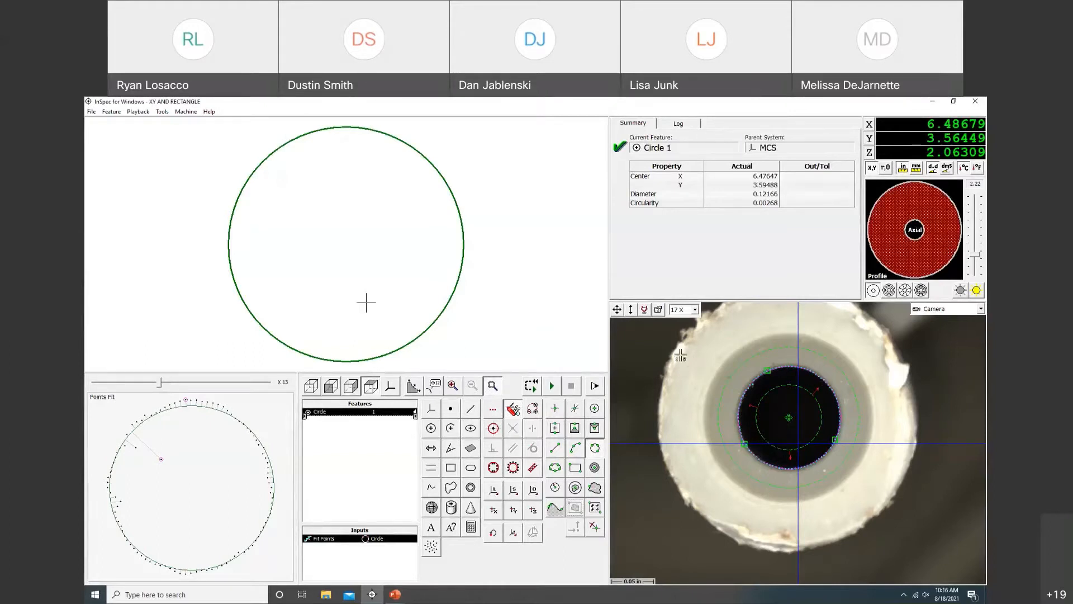
- Move the camera along positive X to the next large hole, focus on its rim and auto-select the profile light level
drag(656, 309, 685, 309)
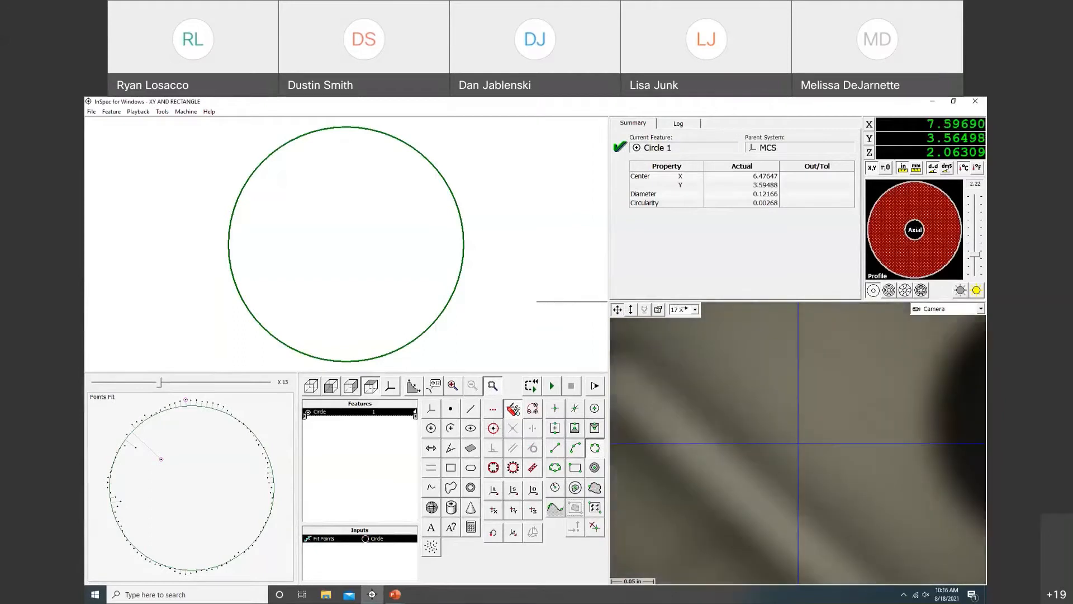
right_click(689, 407)
click(700, 413)
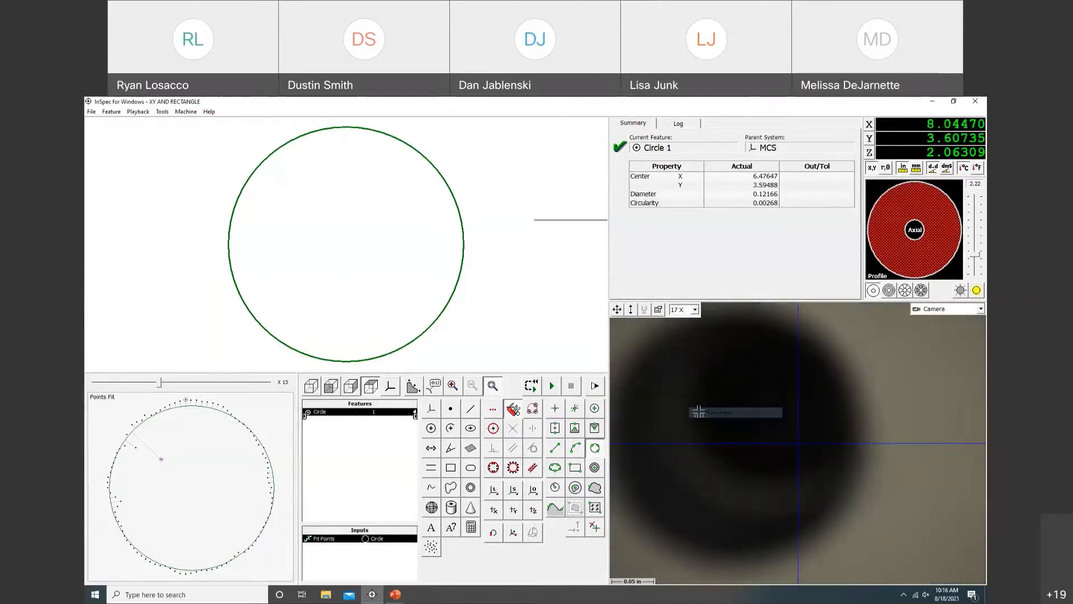
drag(638, 341, 638, 342)
click(954, 274)
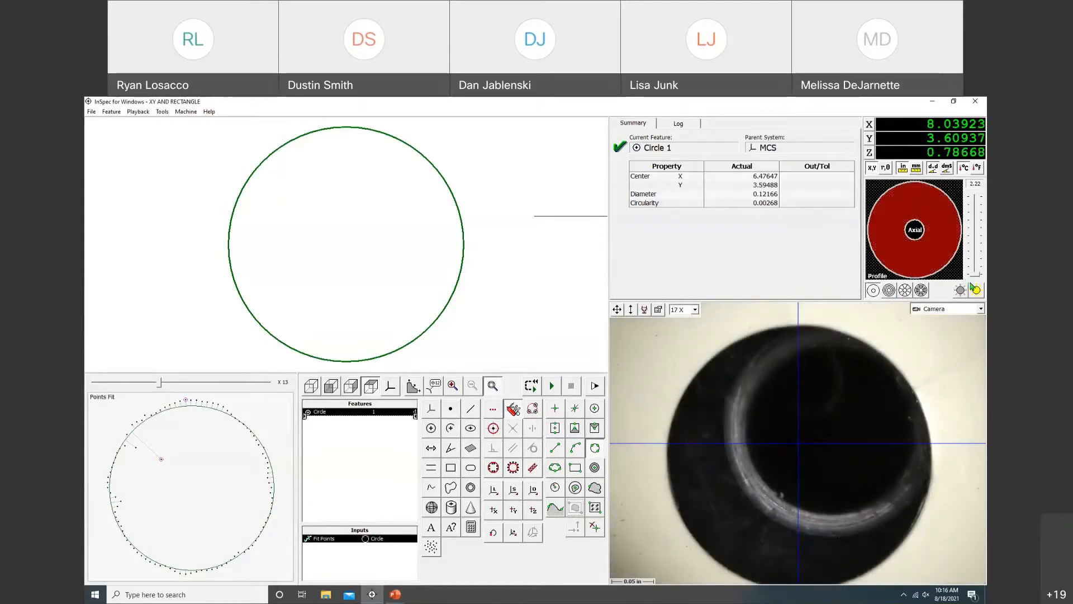
click(975, 290)
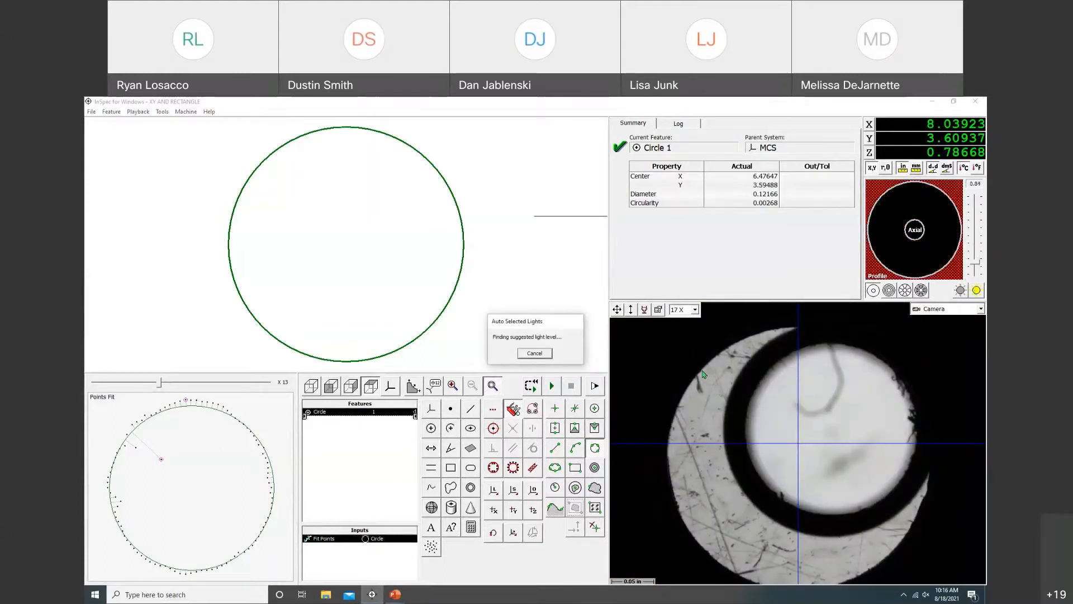
- Autofocus on the outer rim of the large hole and bring the whole hole back into the camera view
right_click(715, 382)
click(721, 383)
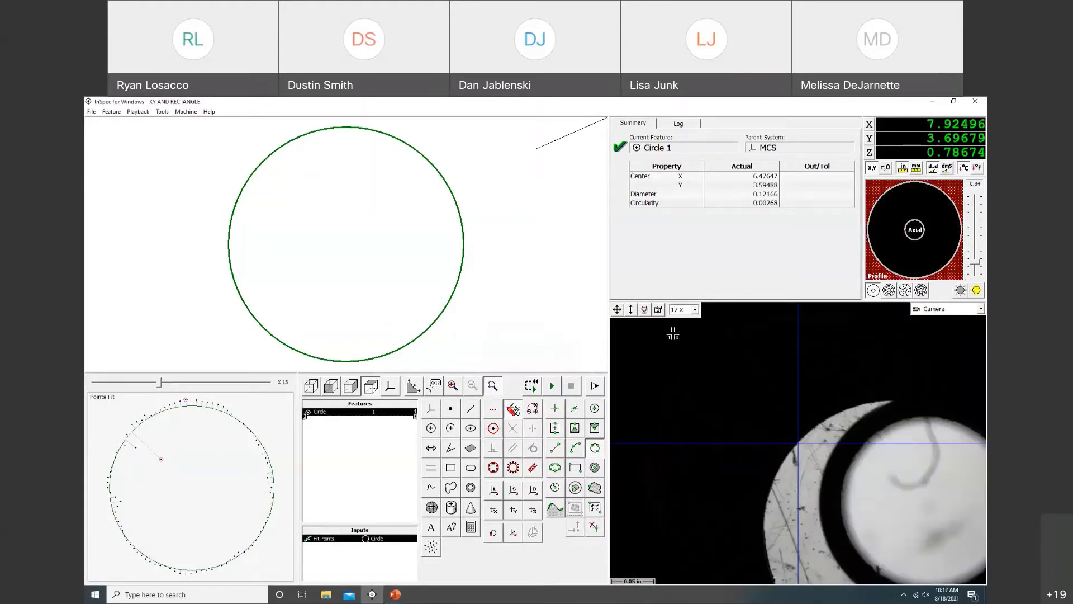
click(645, 311)
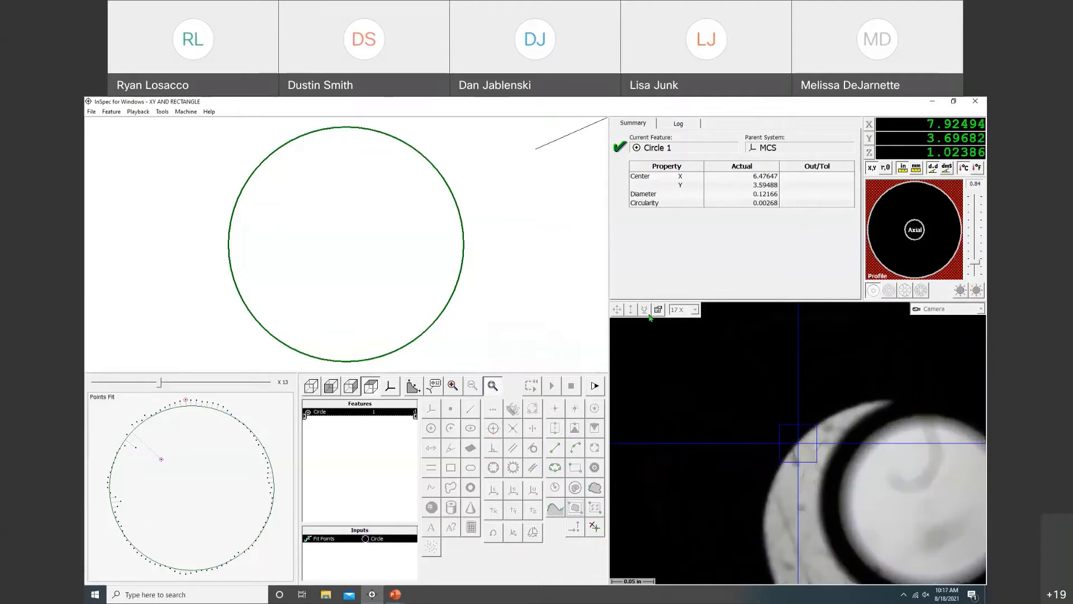
drag(620, 308, 648, 341)
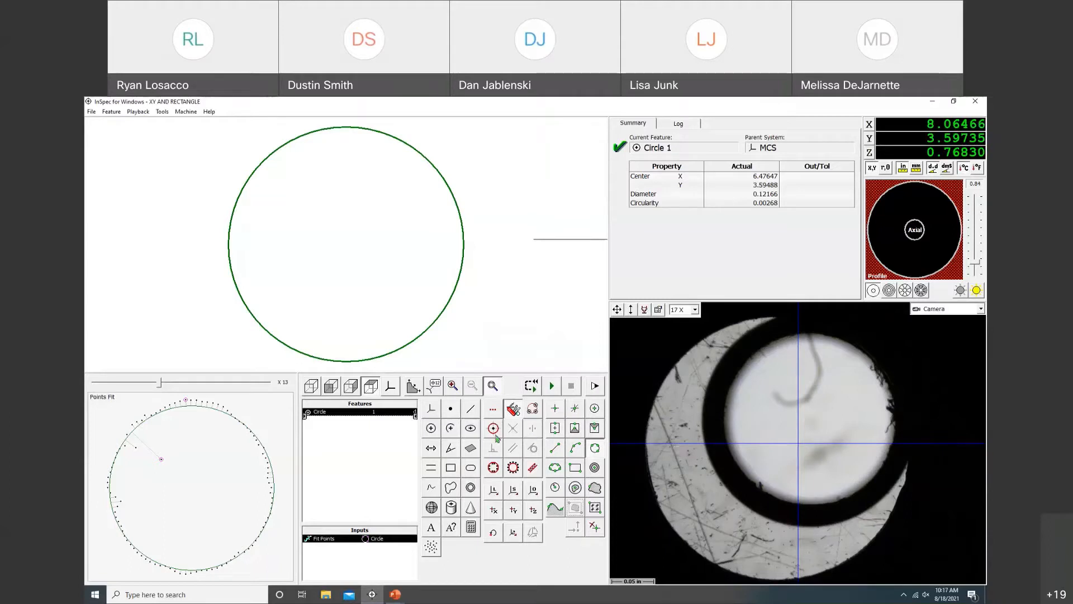
- Measure the outer rim of the large hole as a circle using three Best Edge center targets around it
click(431, 428)
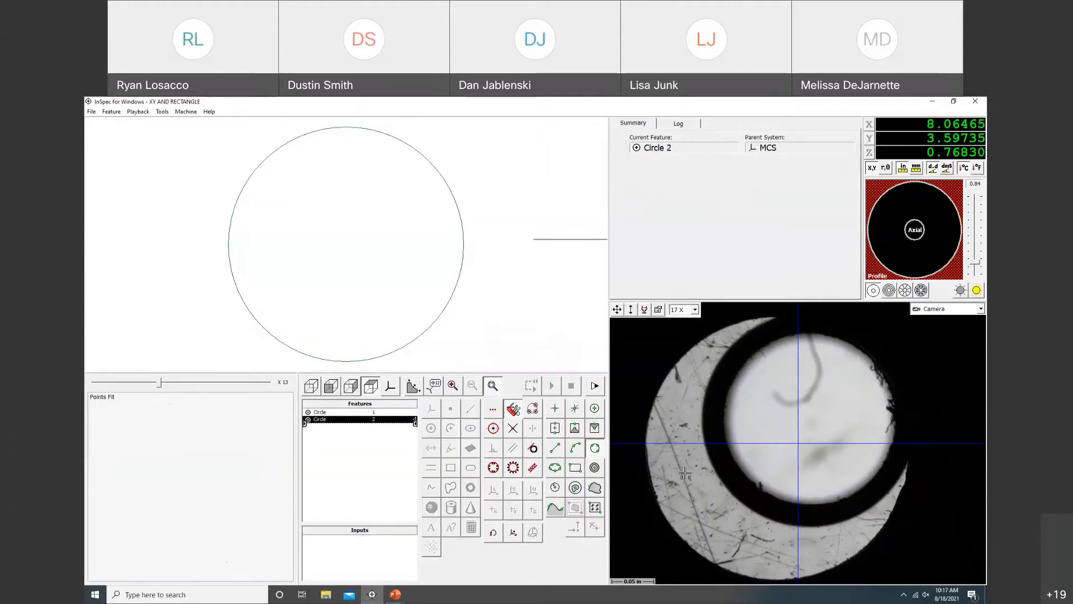
click(596, 409)
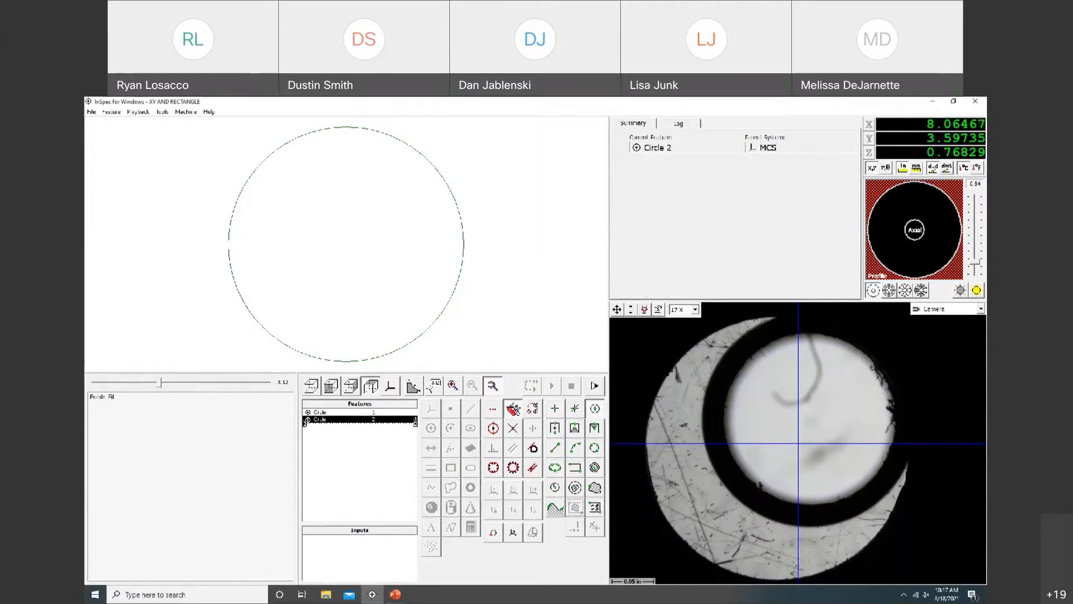
click(668, 370)
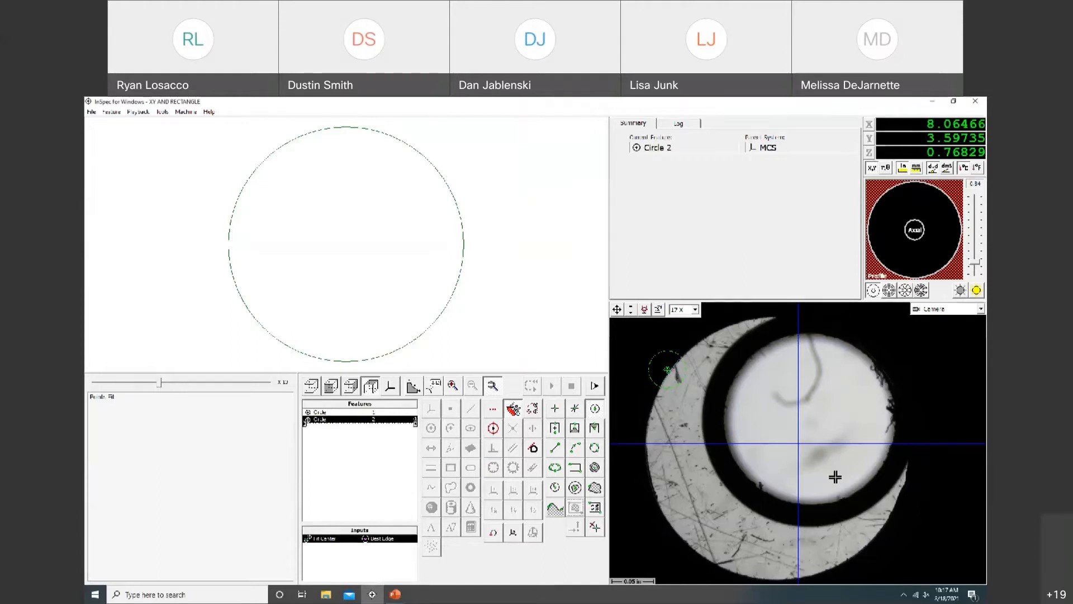
click(665, 510)
click(865, 549)
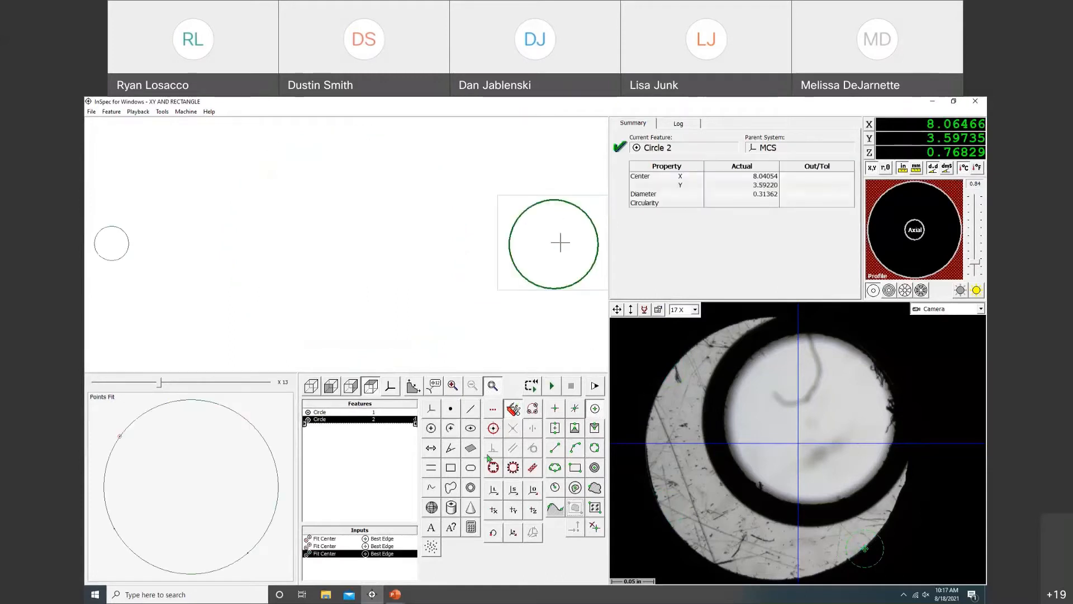
- Rename the small bore circle as DATUM A and the large hole circle as DATUM B
click(345, 413)
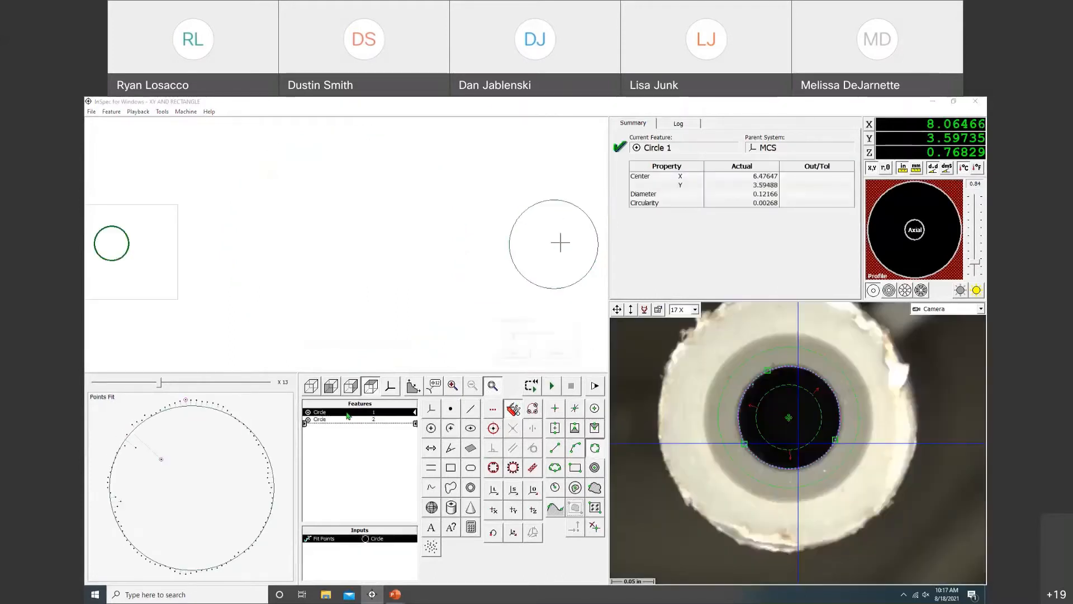
text(d)
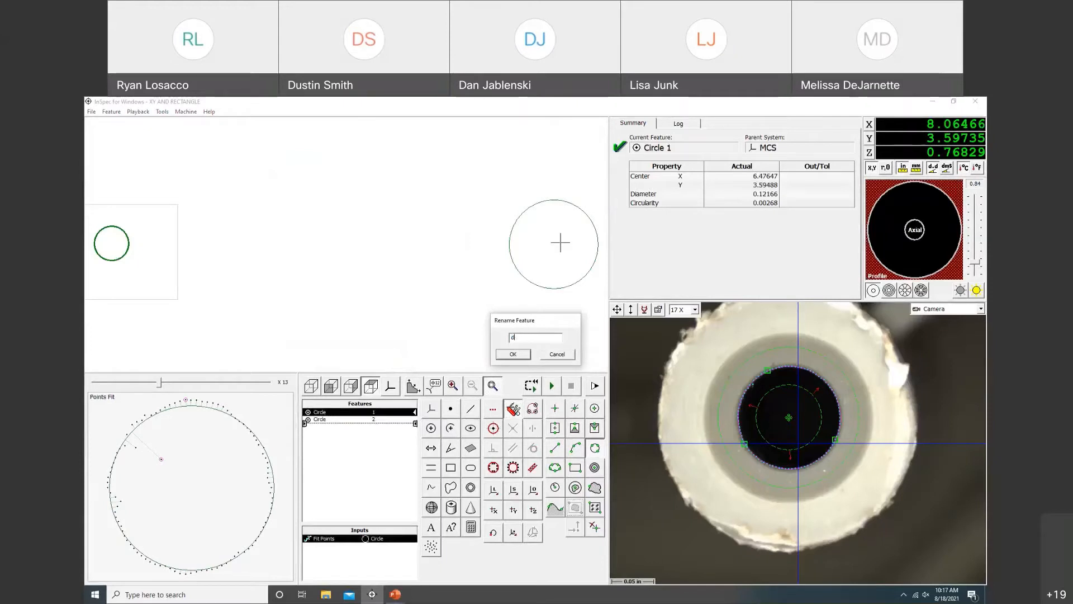
text(ATUM A)
key(Return)
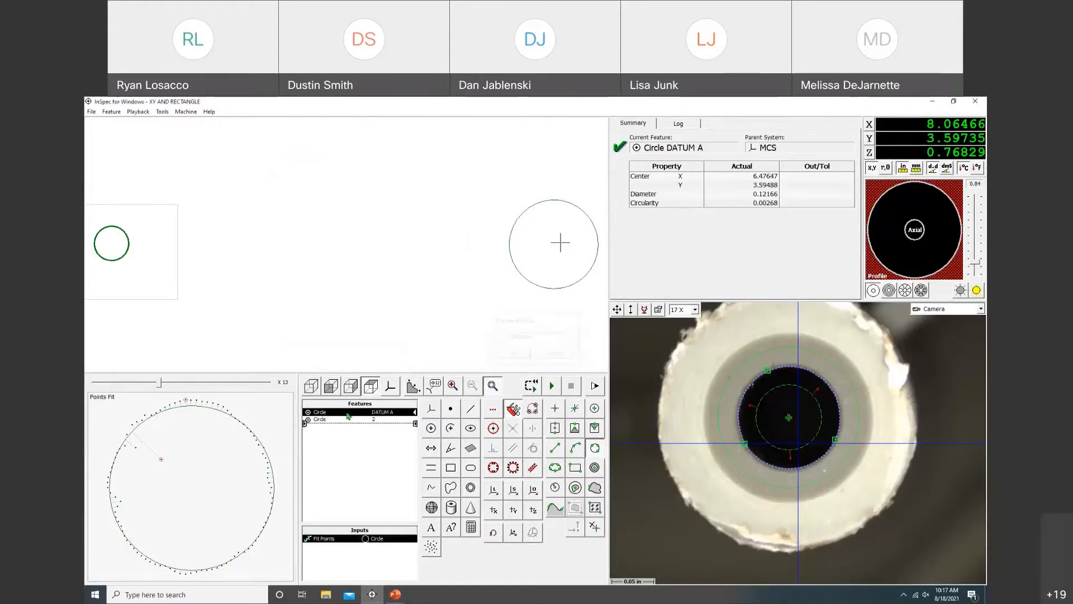
click(354, 418)
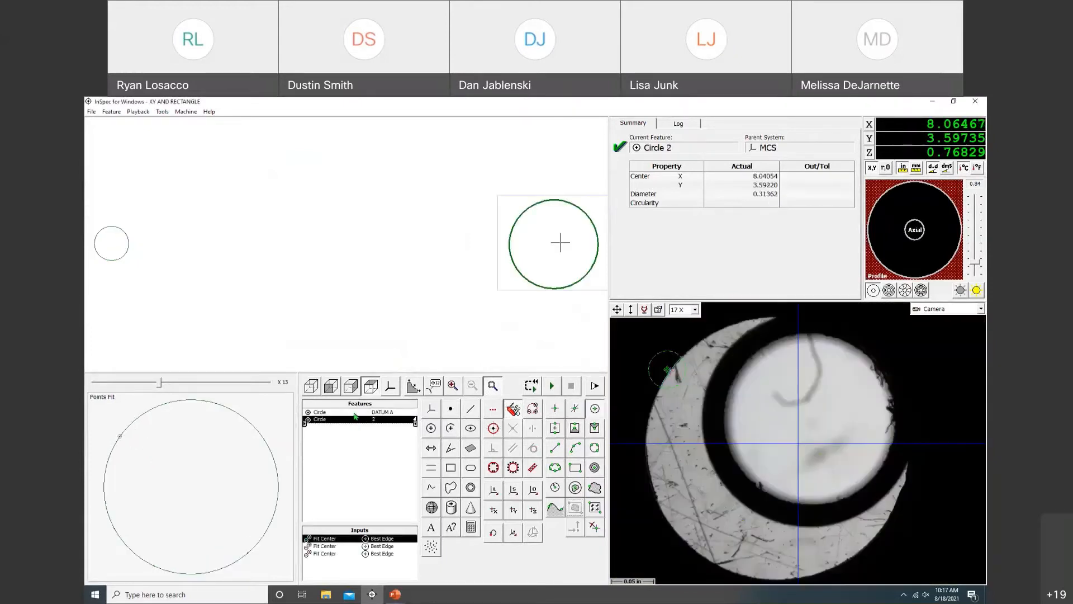
double_click(354, 418)
text(DATUM B)
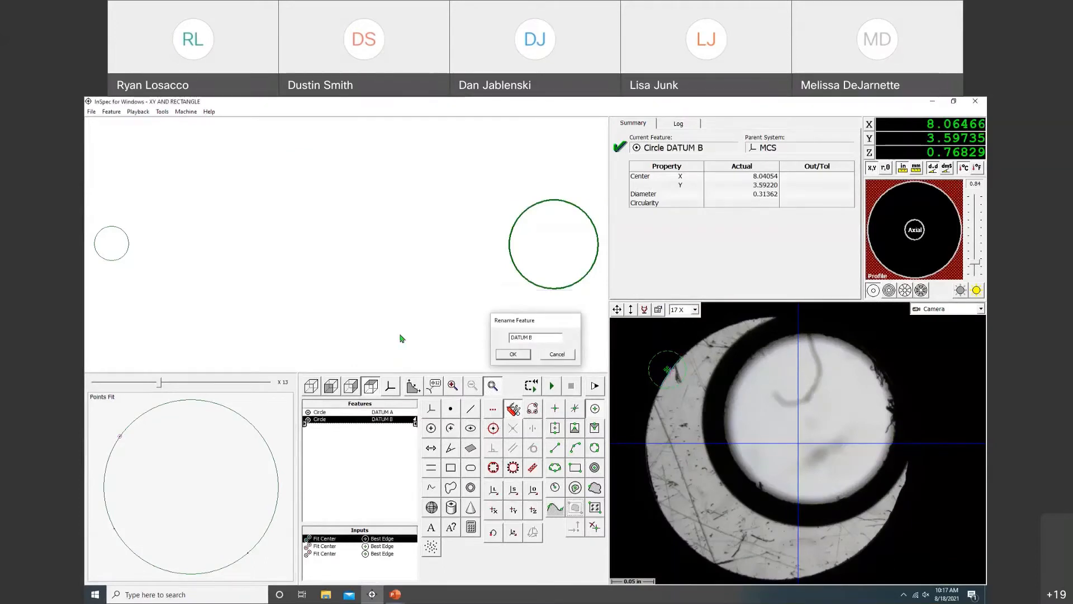
key(Return)
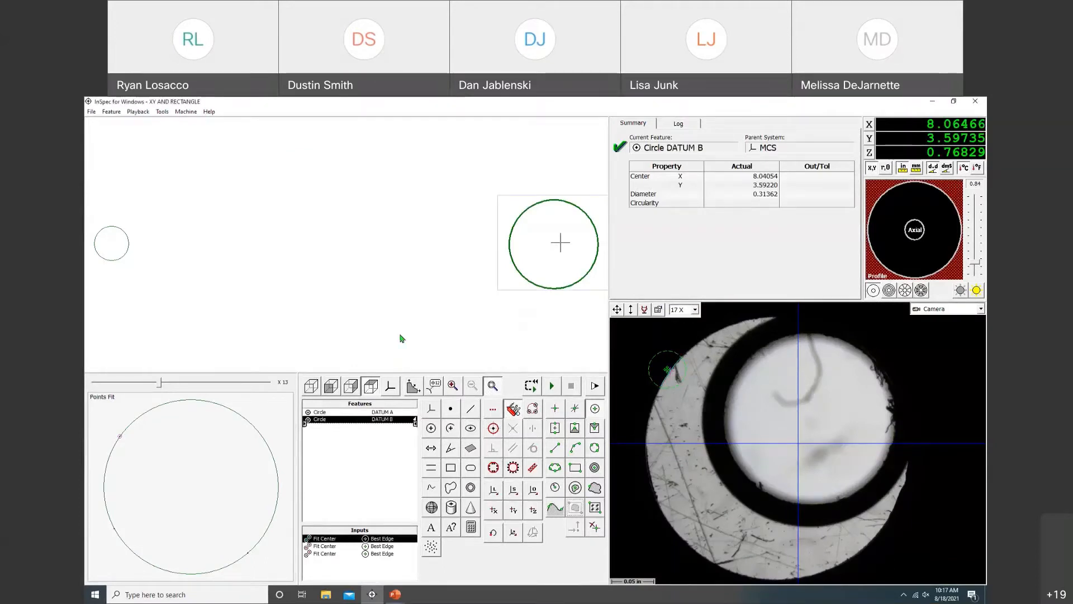
- Create a coordinate system with its XYZ origin at circle DATUM A and its skew aligned through circles DATUM A and DATUM B
click(529, 494)
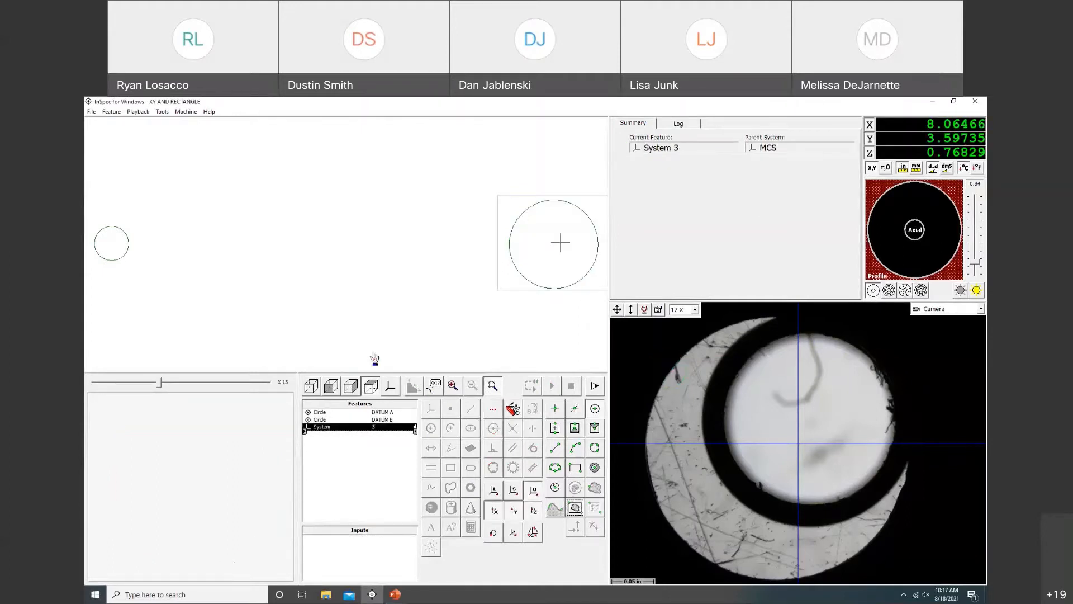
click(129, 246)
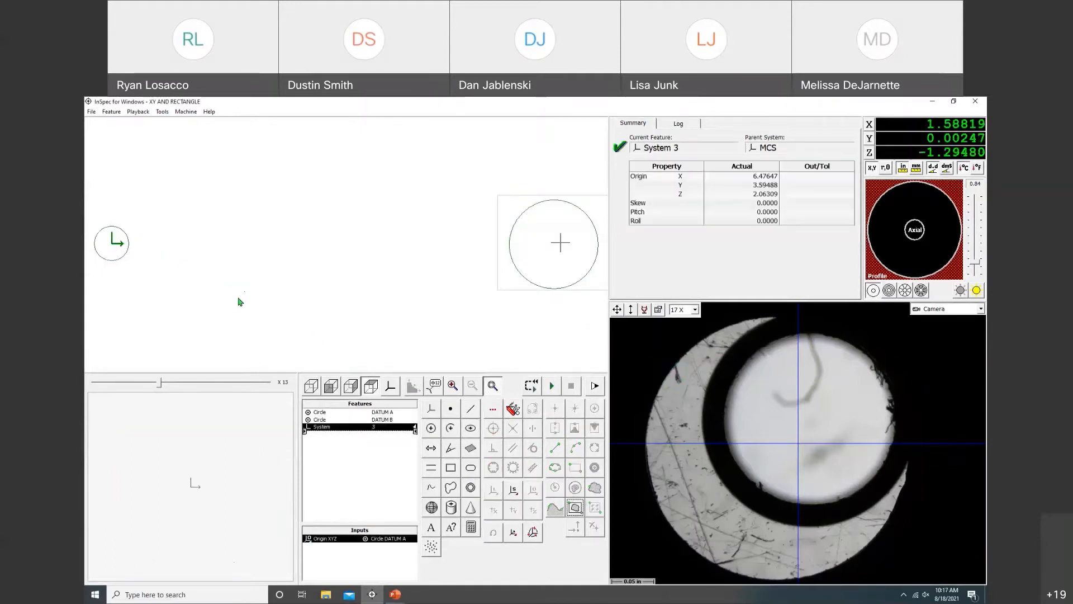
click(515, 492)
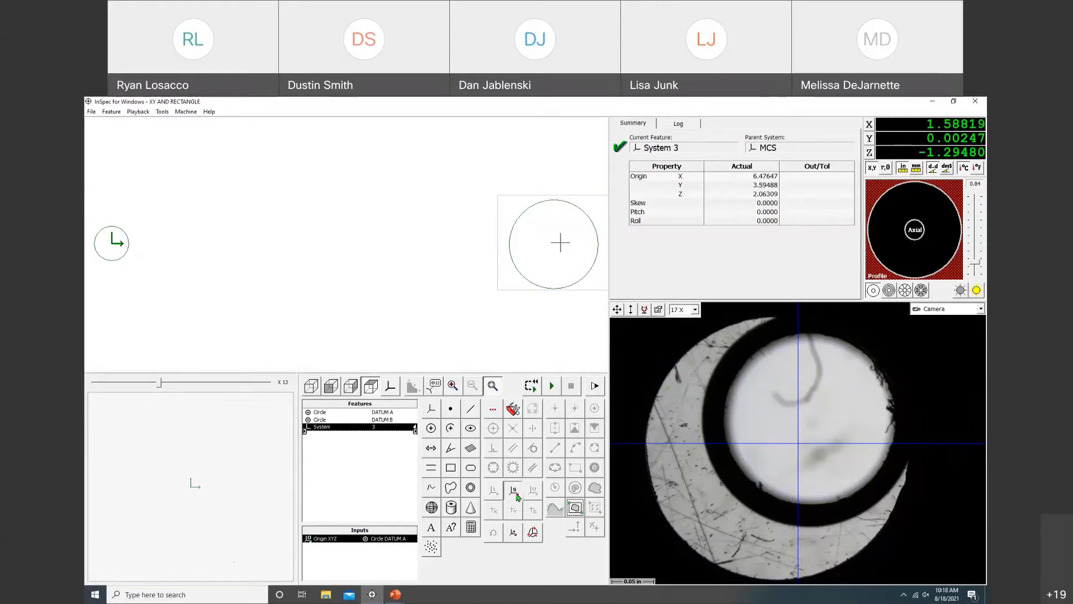
click(124, 258)
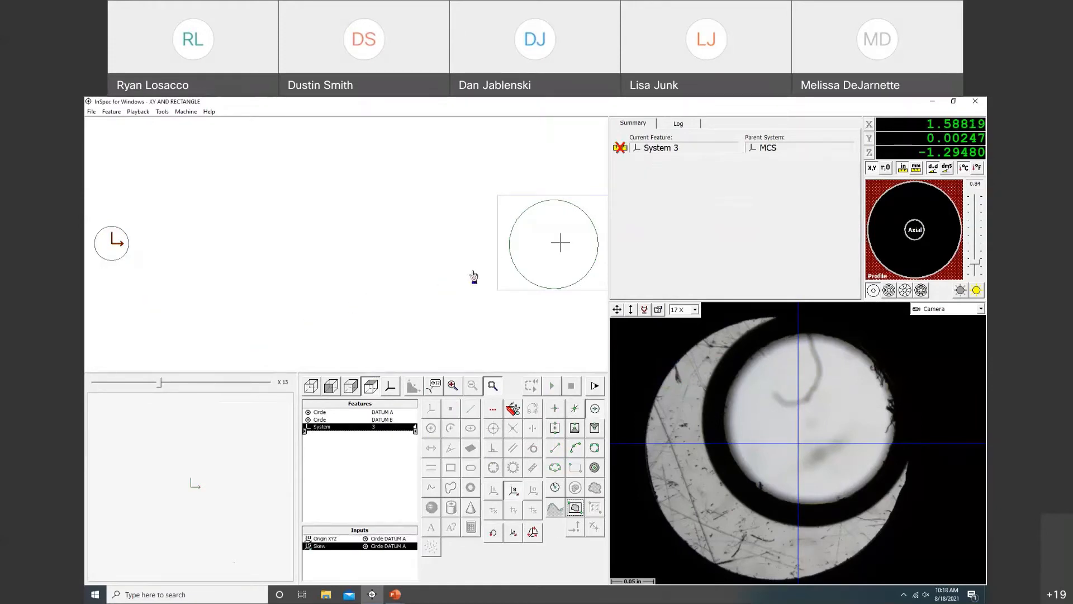
click(516, 274)
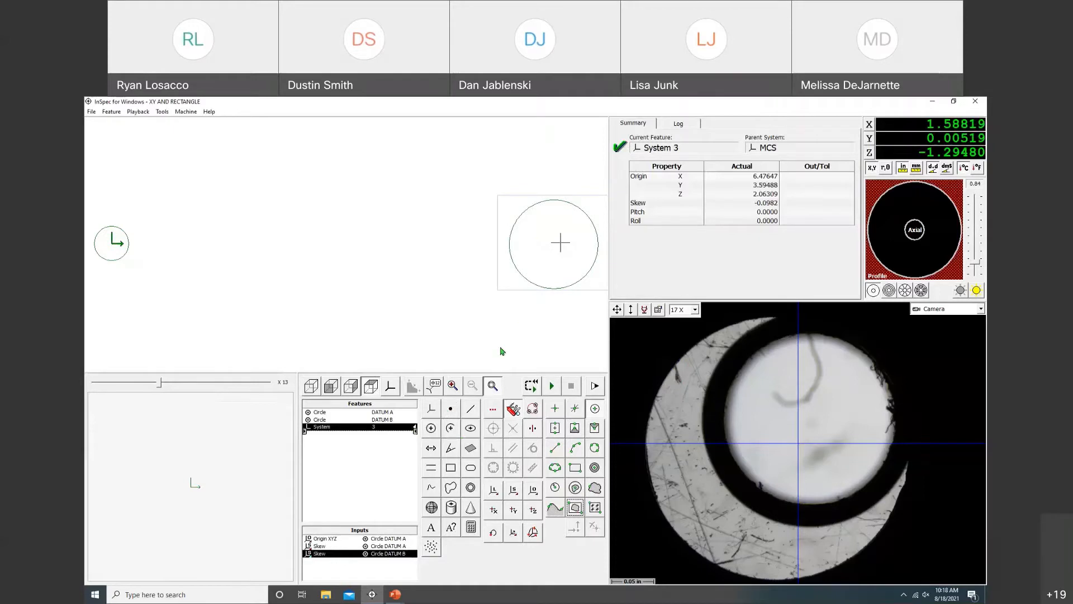
- Construct a trial line through the centers of circles DATUM A and DATUM B, and delete it
click(475, 411)
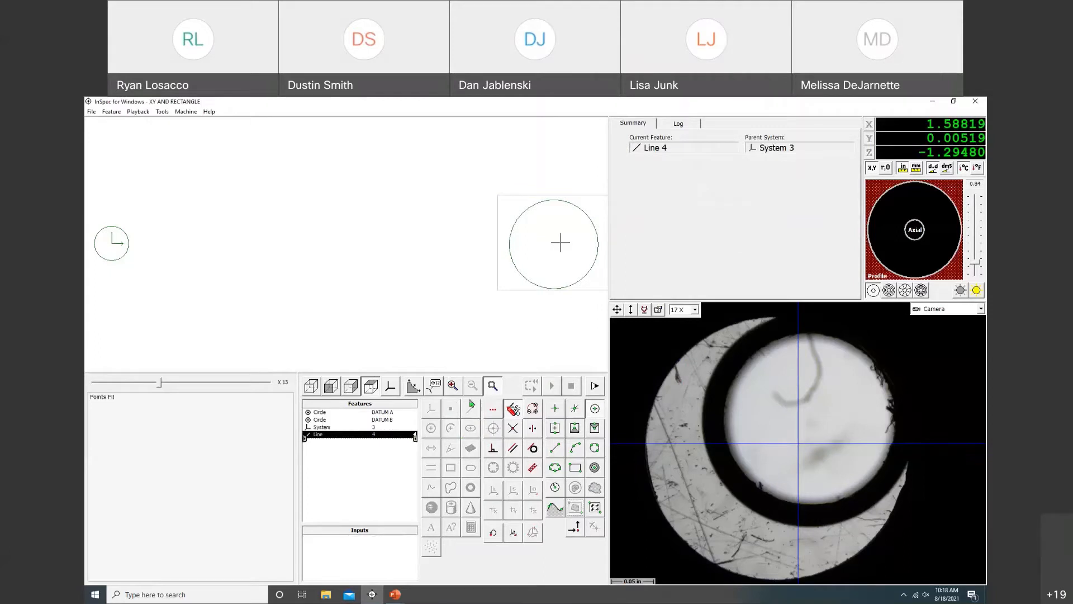
click(128, 253)
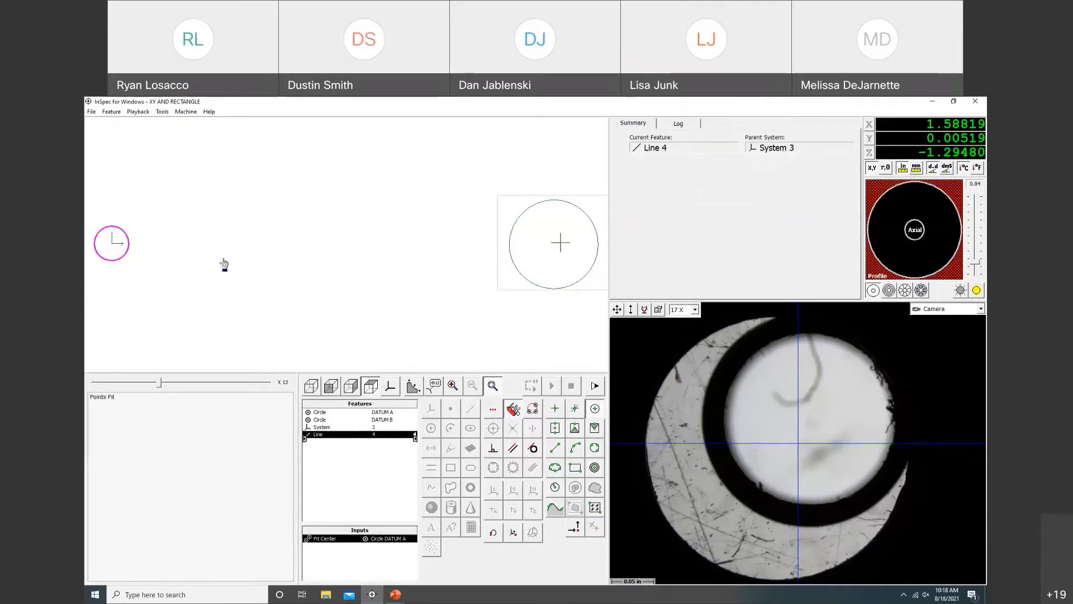
click(509, 253)
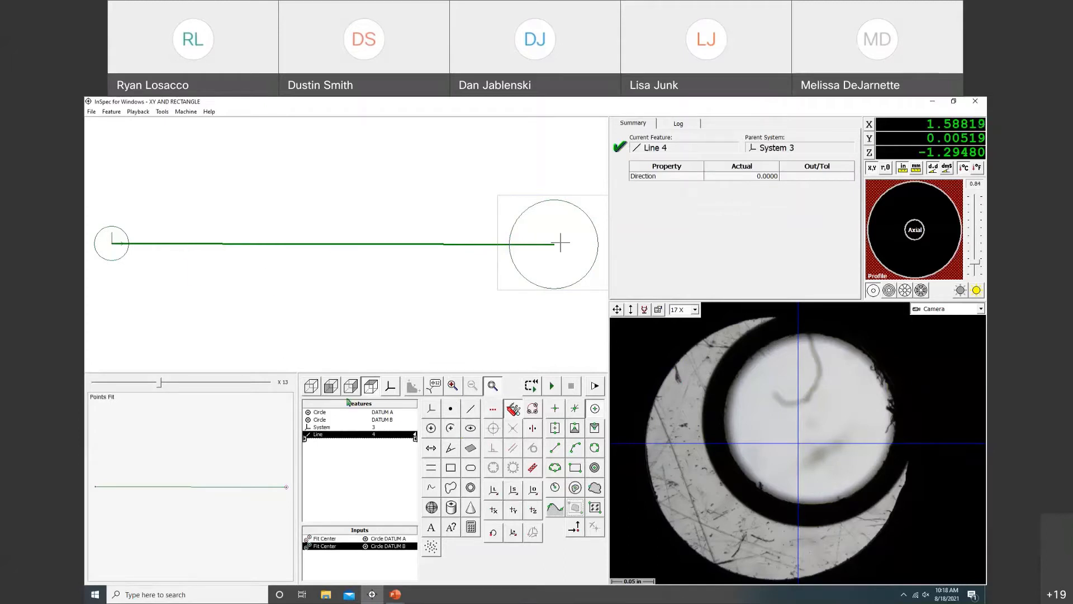
key(Delete)
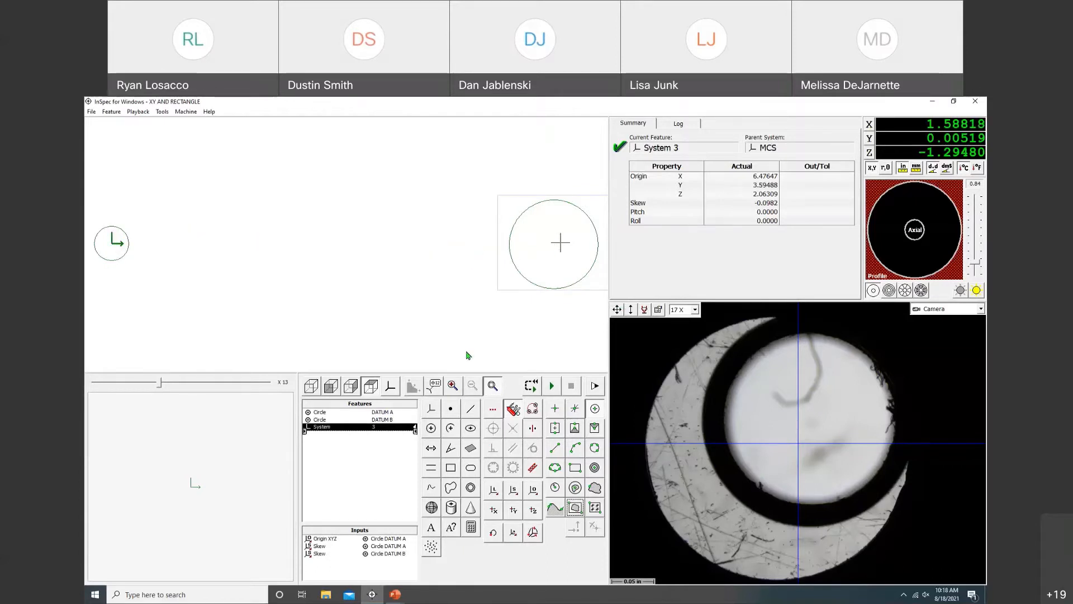
- Move the camera from the large hole to the rectangular slotted area, auto-selecting the axial light and the ring light along the way
click(916, 235)
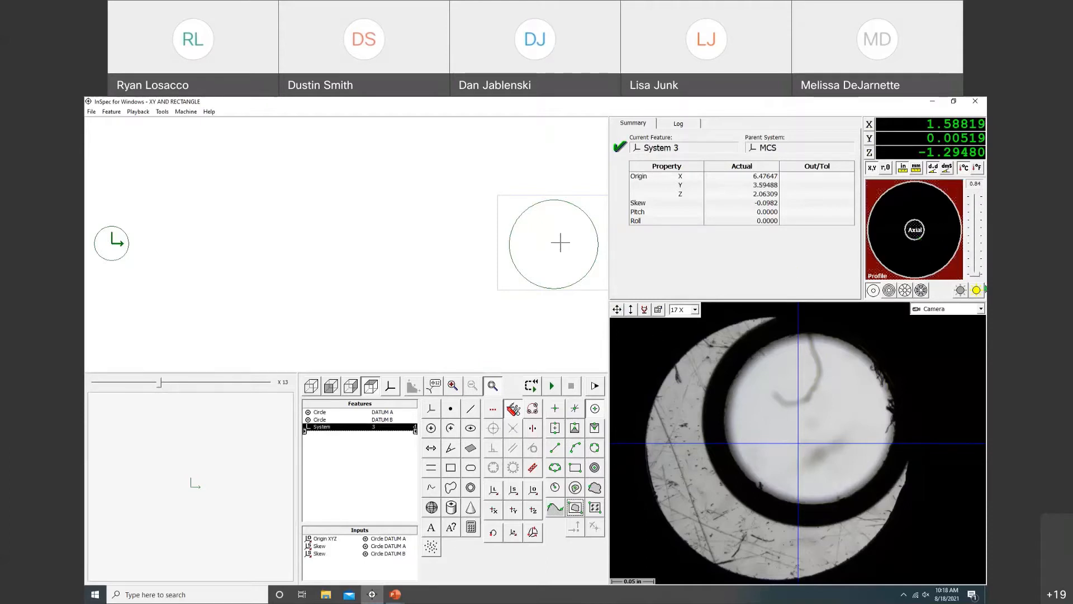
click(977, 289)
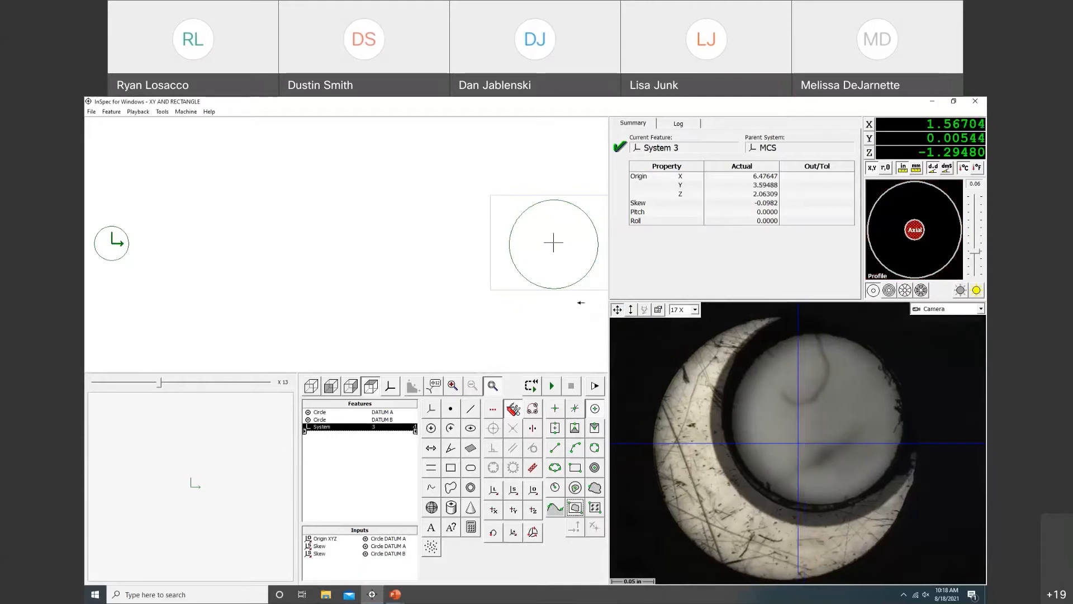
mouse_move(575, 299)
middle_down()
mouse_move(546, 291)
mouse_move(548, 267)
mouse_move(577, 292)
mouse_move(571, 312)
middle_up()
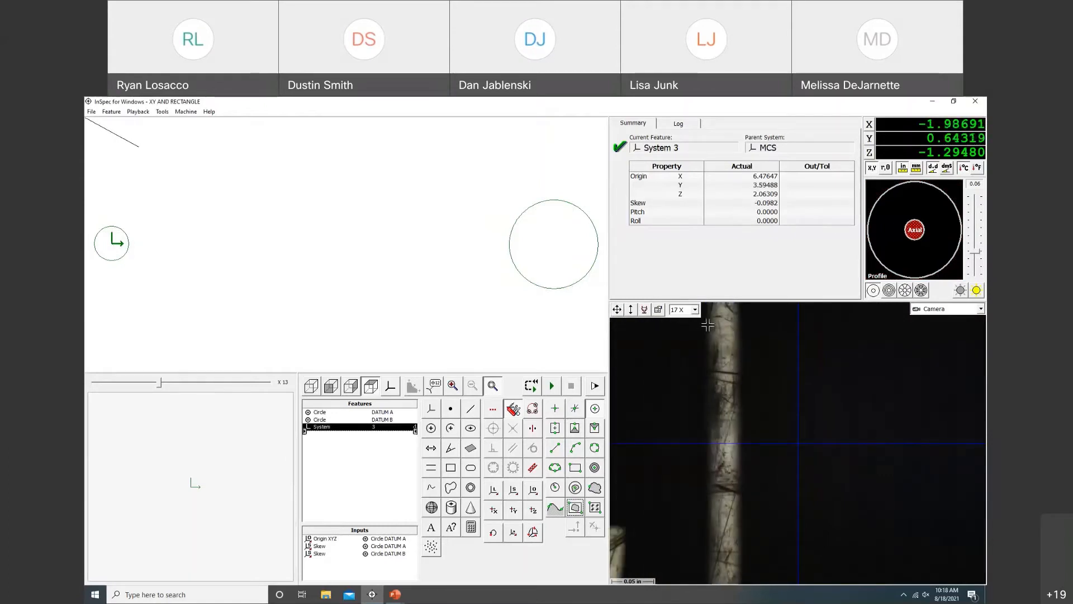
click(941, 263)
click(974, 289)
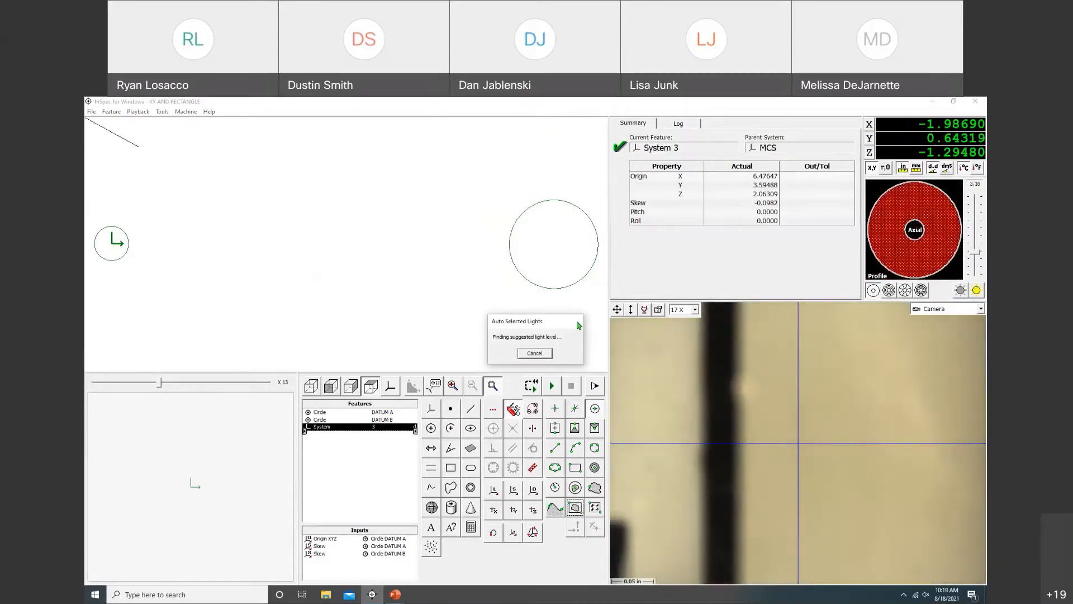
middle_drag(624, 283, 585, 335)
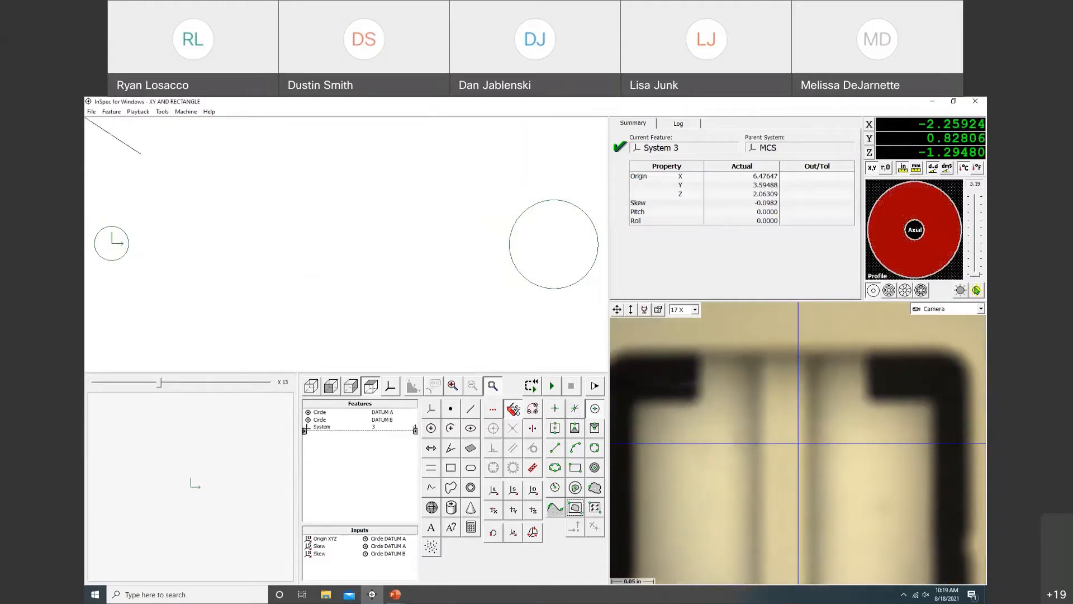
- Auto-select the profile light level, move to the slot's upper-left corner and bring its edges into focus
click(976, 290)
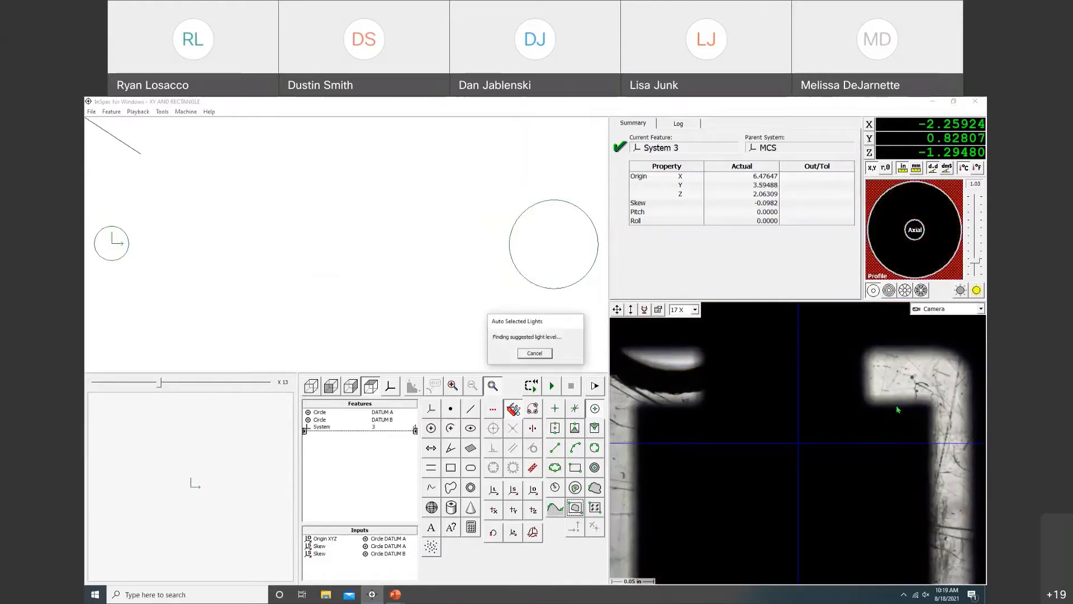
right_click(678, 407)
click(696, 412)
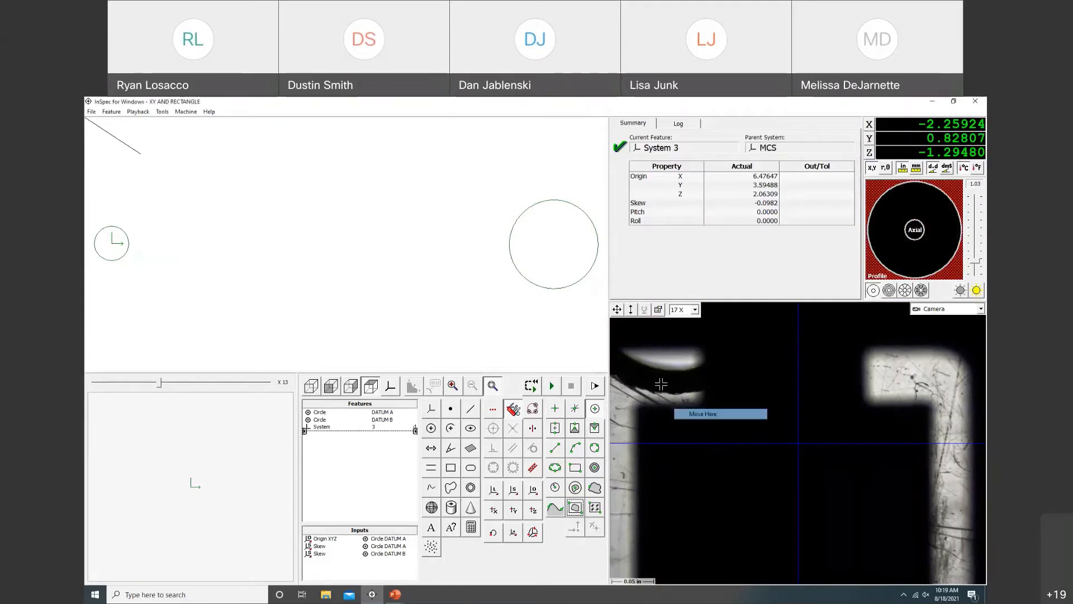
mouse_move(632, 311)
mouse_down()
mouse_move(632, 329)
mouse_move(632, 286)
mouse_move(635, 297)
mouse_up()
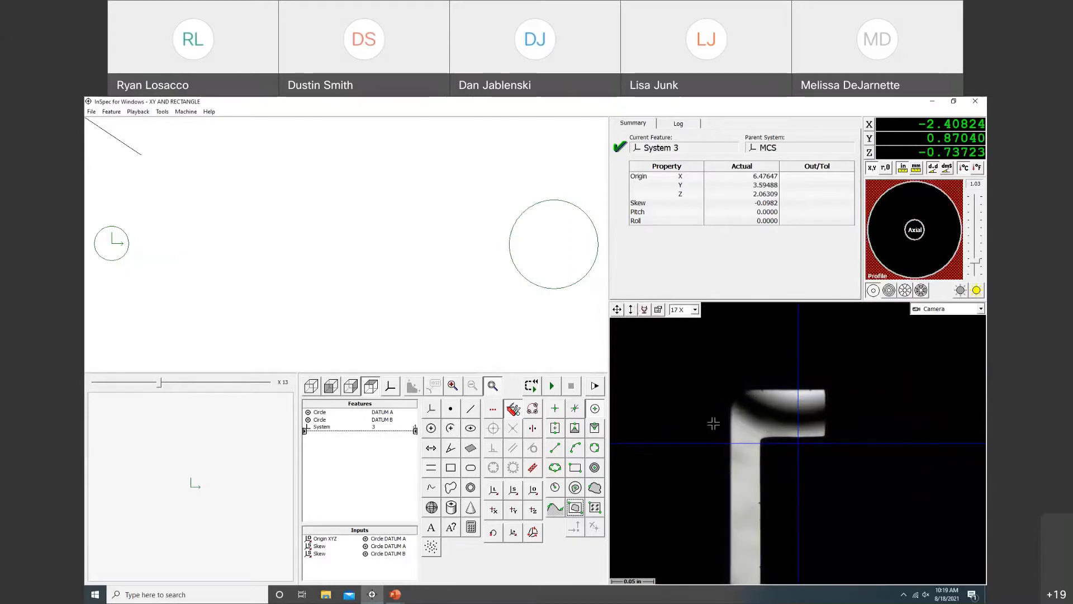
- Measure the rectangle's upper inner edge as one line from F-Scan Line targets on both hooked slot ends
click(476, 410)
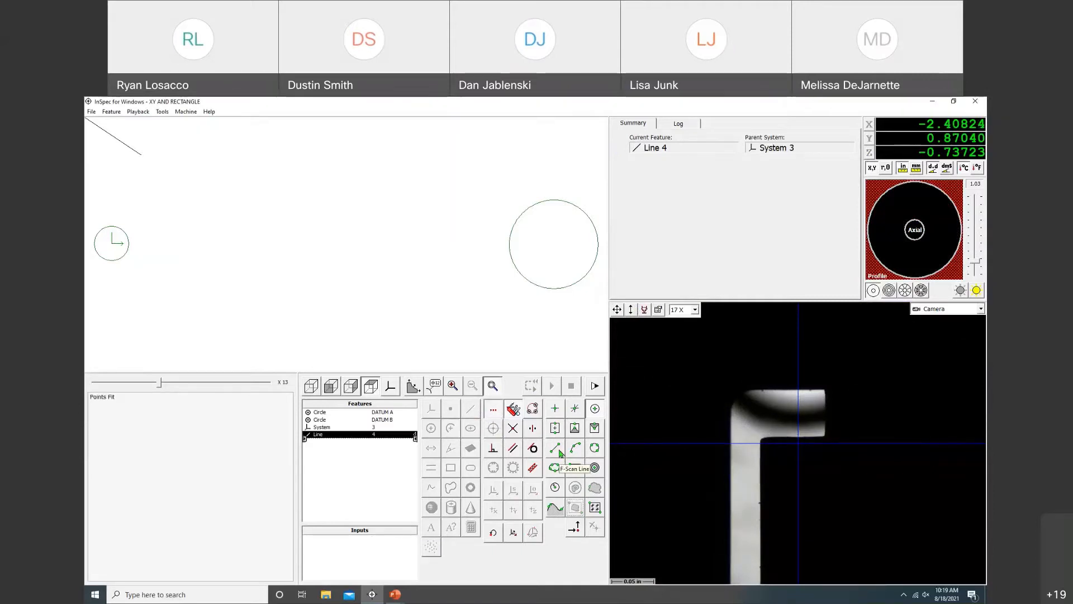
click(770, 436)
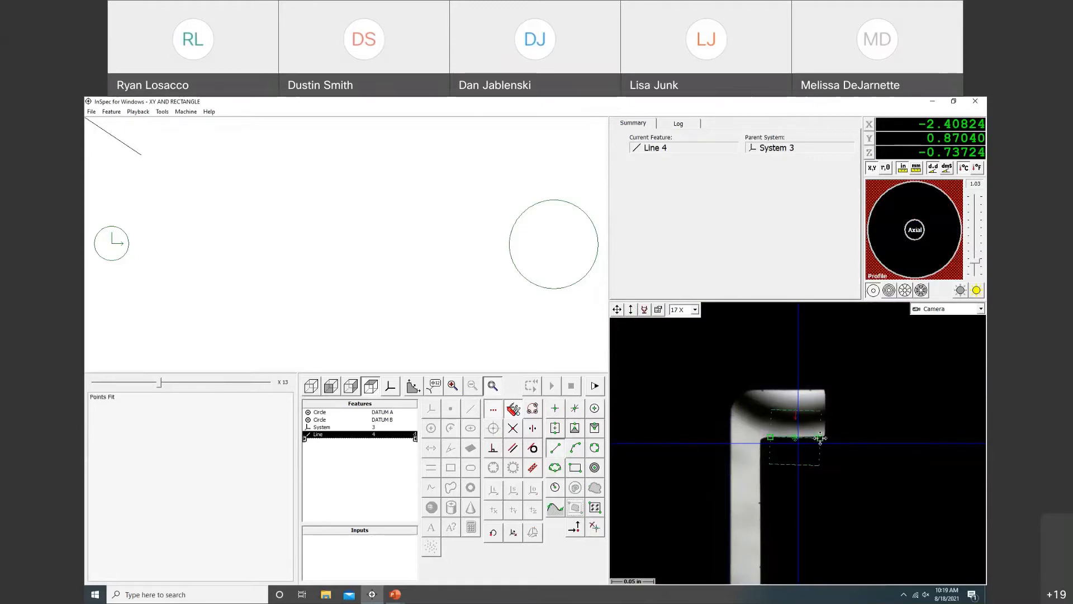
click(819, 437)
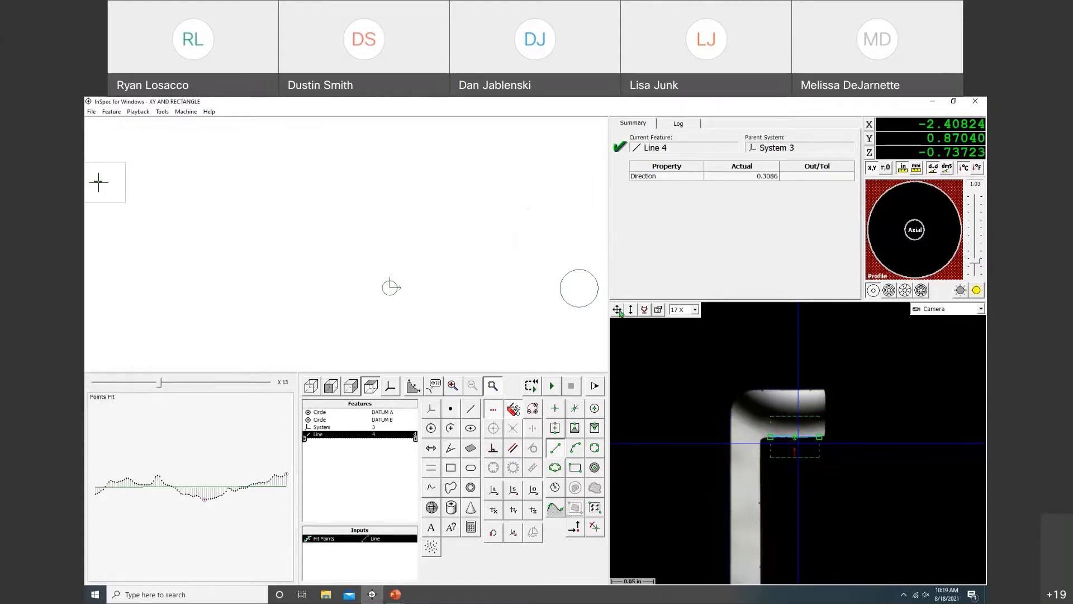
drag(619, 310, 666, 328)
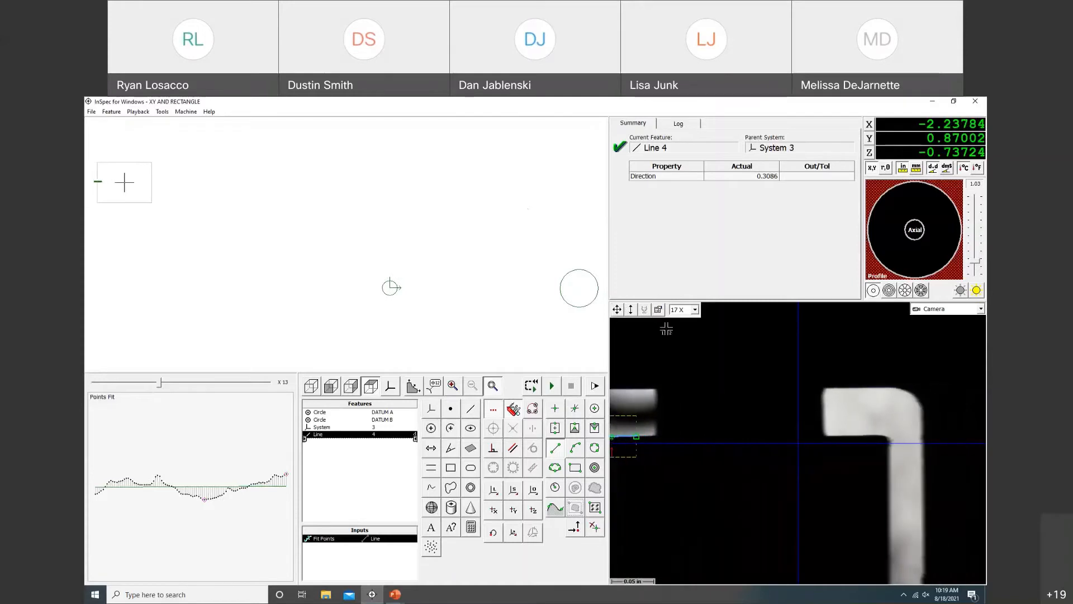
drag(814, 434, 859, 434)
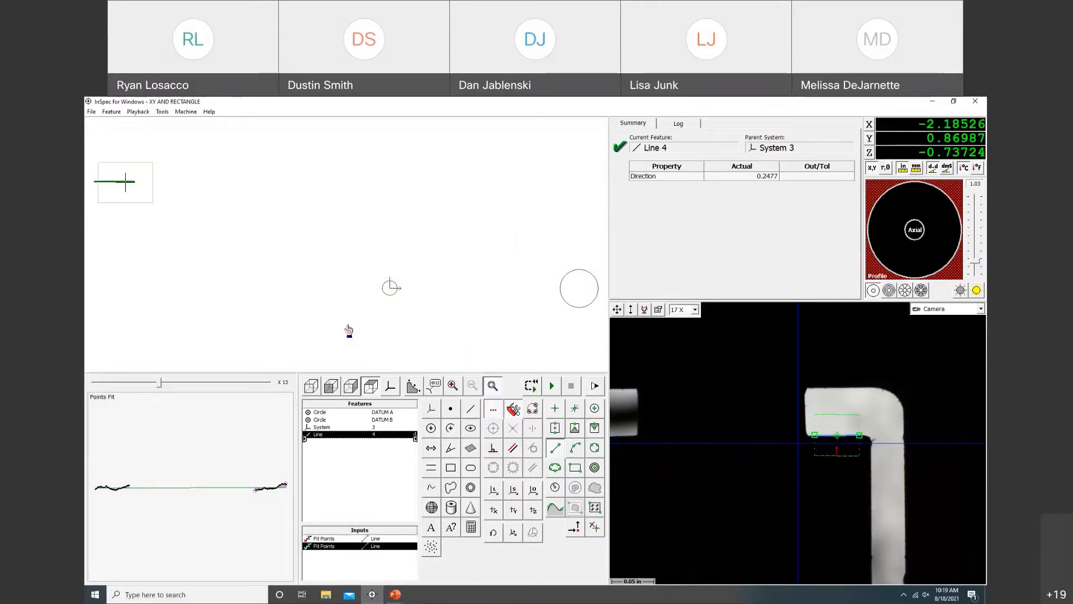
- Measure the rectangle's right inner edge as a line from two F-Scan Line targets, one near each end of the vertical slot
click(470, 408)
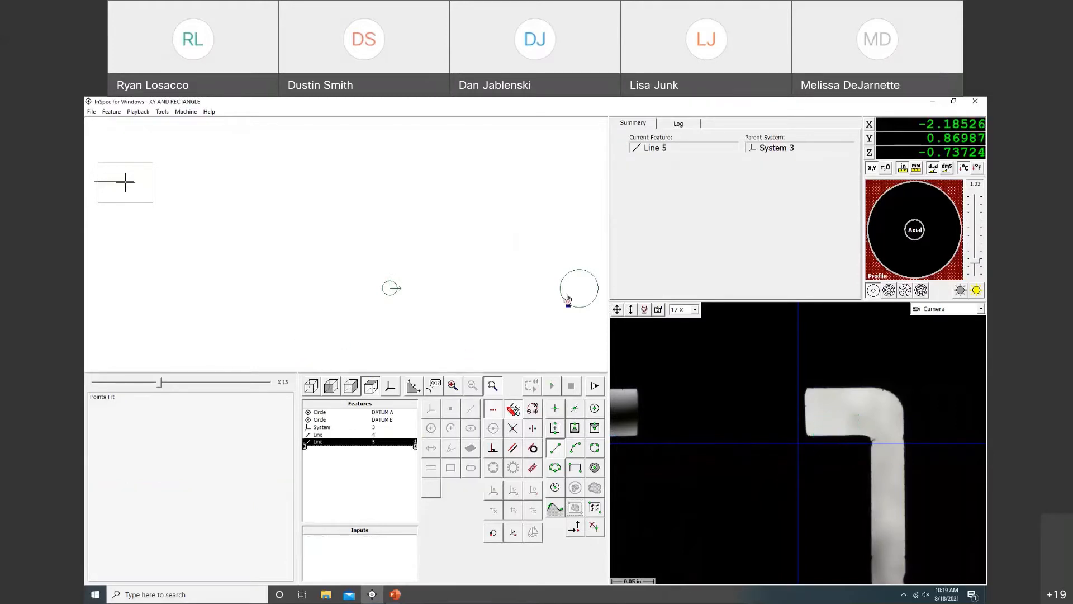
drag(636, 342, 631, 354)
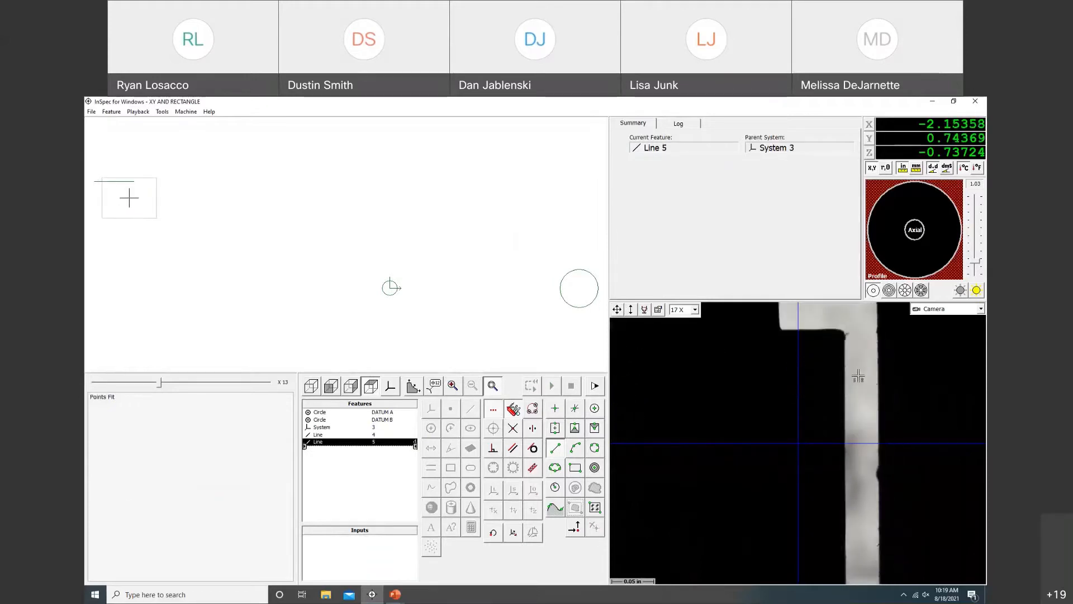
click(844, 349)
click(844, 565)
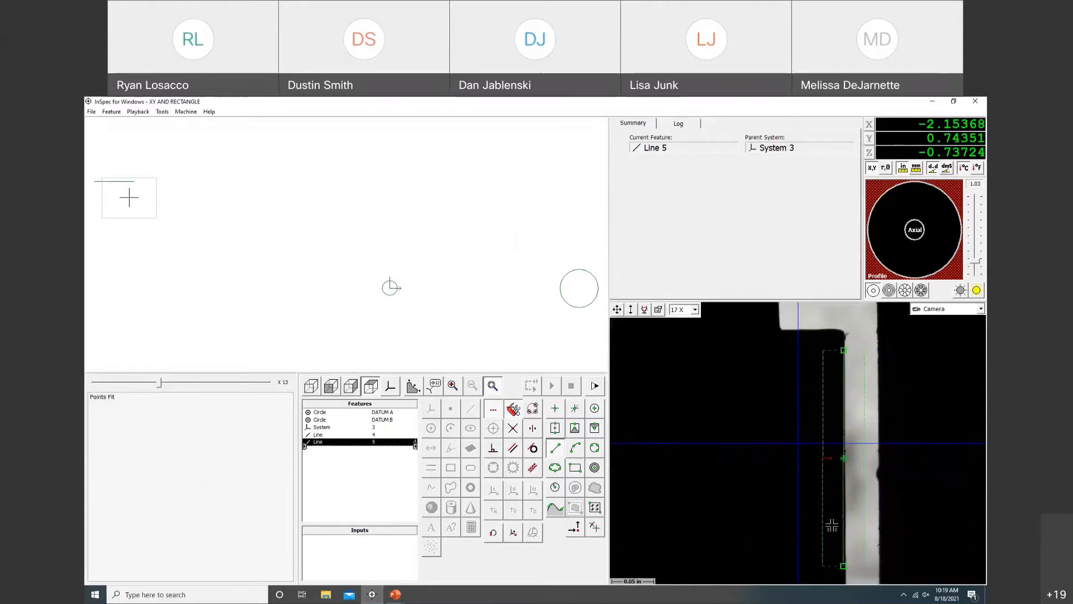
drag(619, 351, 618, 357)
click(848, 322)
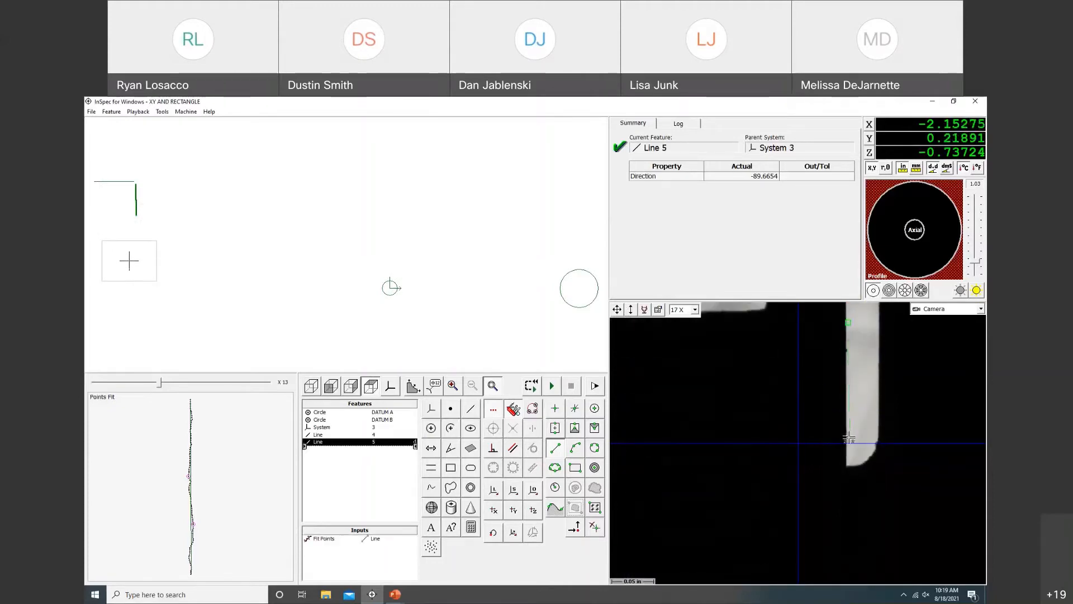
click(848, 440)
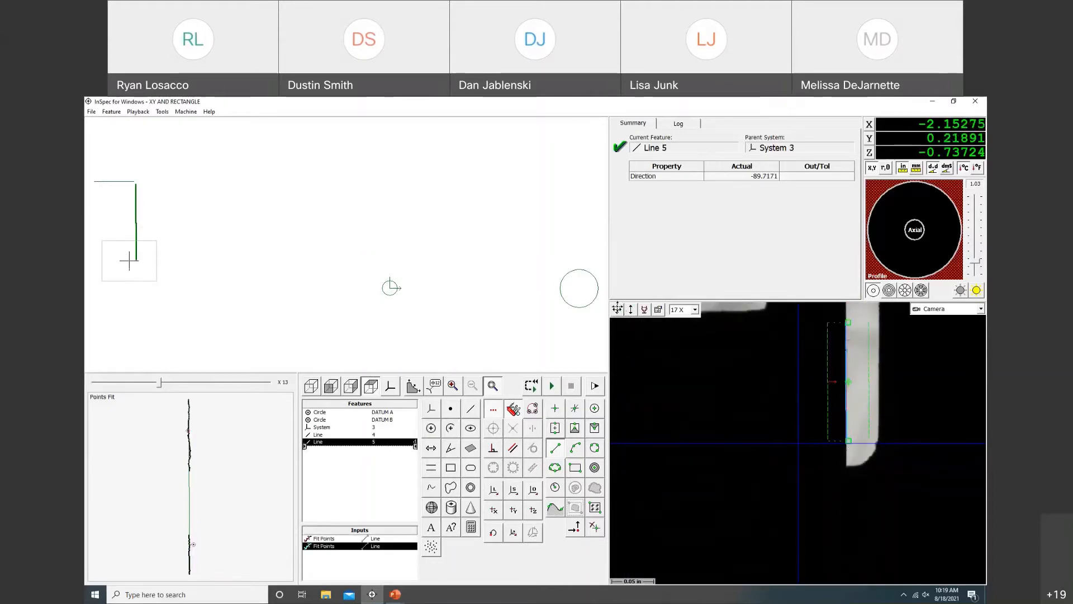
- Auto-select the ring light over the lower part of the slotted area and measure the rectangle's lower edge with a first F-Scan Line target
drag(617, 308, 603, 308)
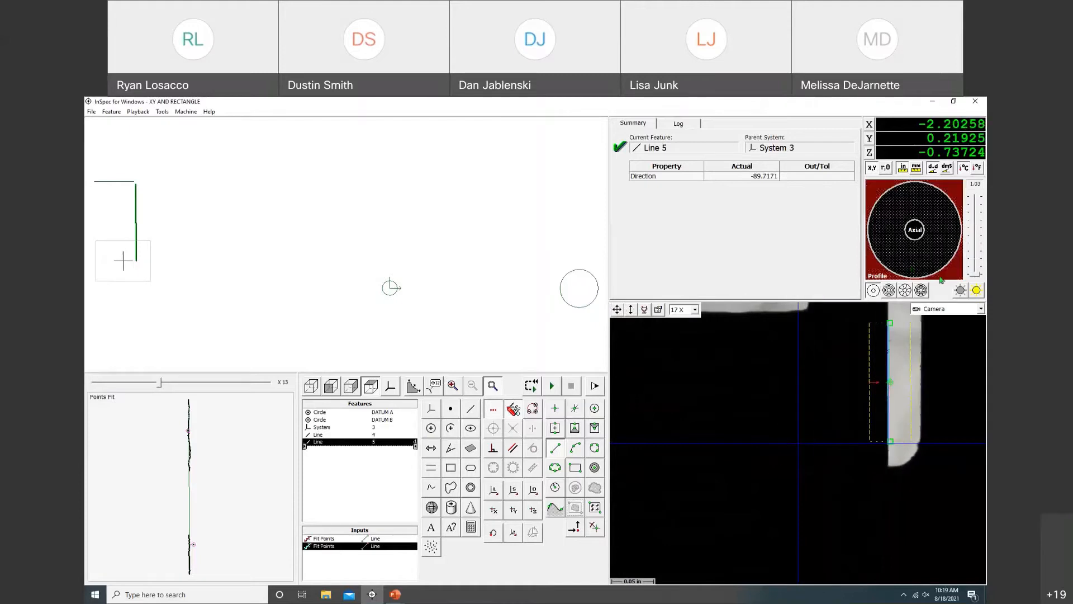
click(976, 290)
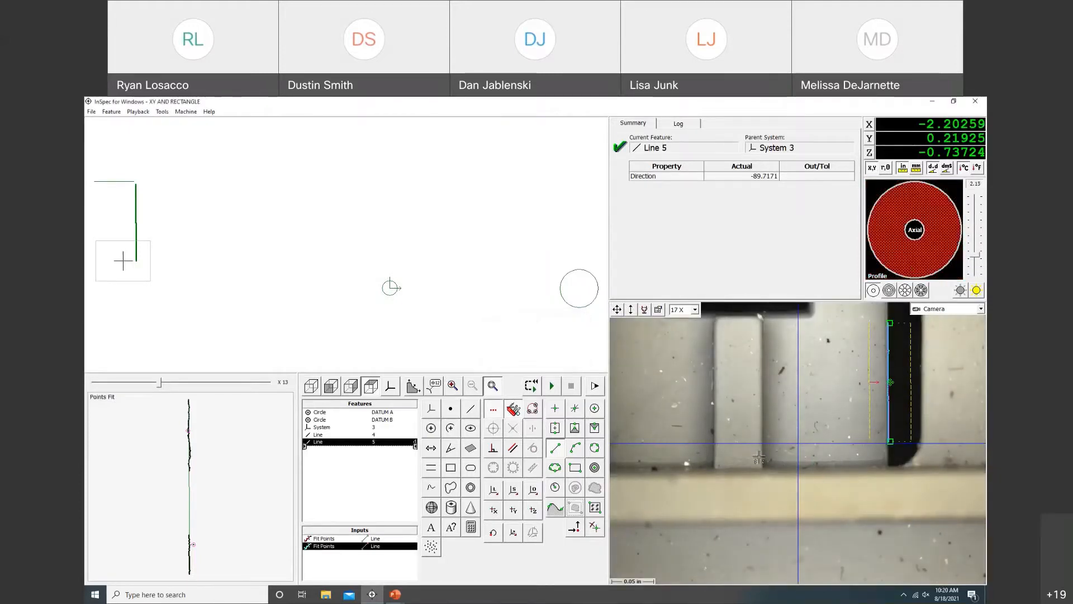
click(471, 411)
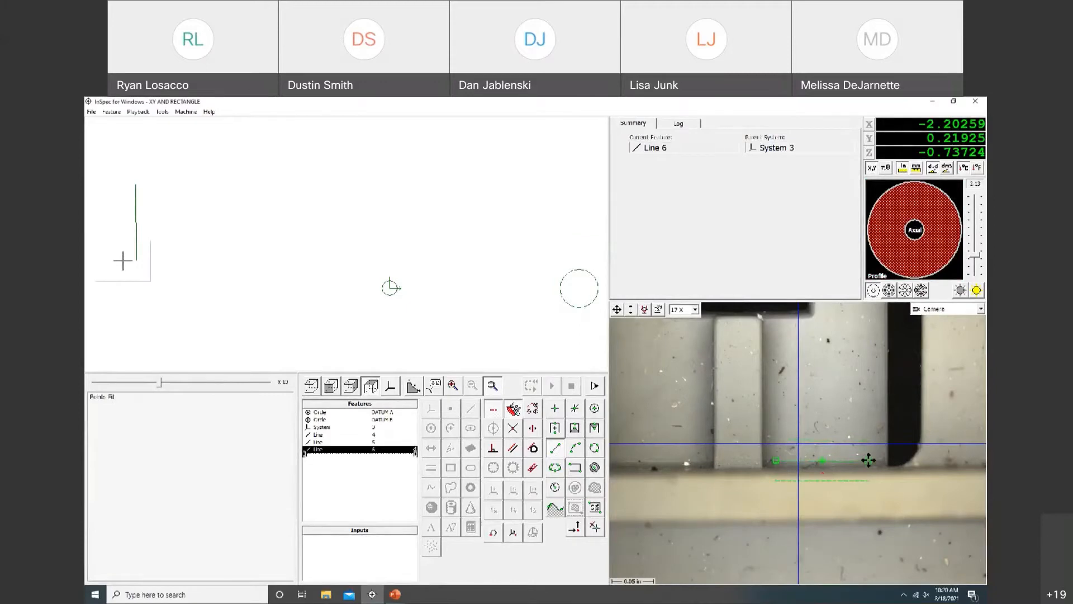
click(869, 461)
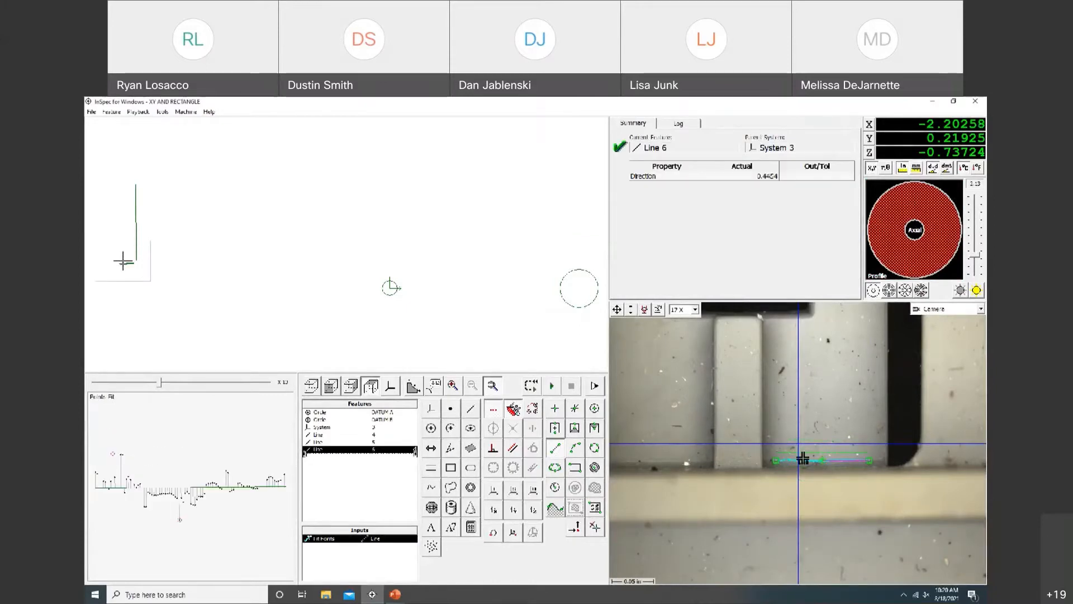
- Open the large points view for the lower edge line and reduce the deviation magnification to X 4
right_click(199, 445)
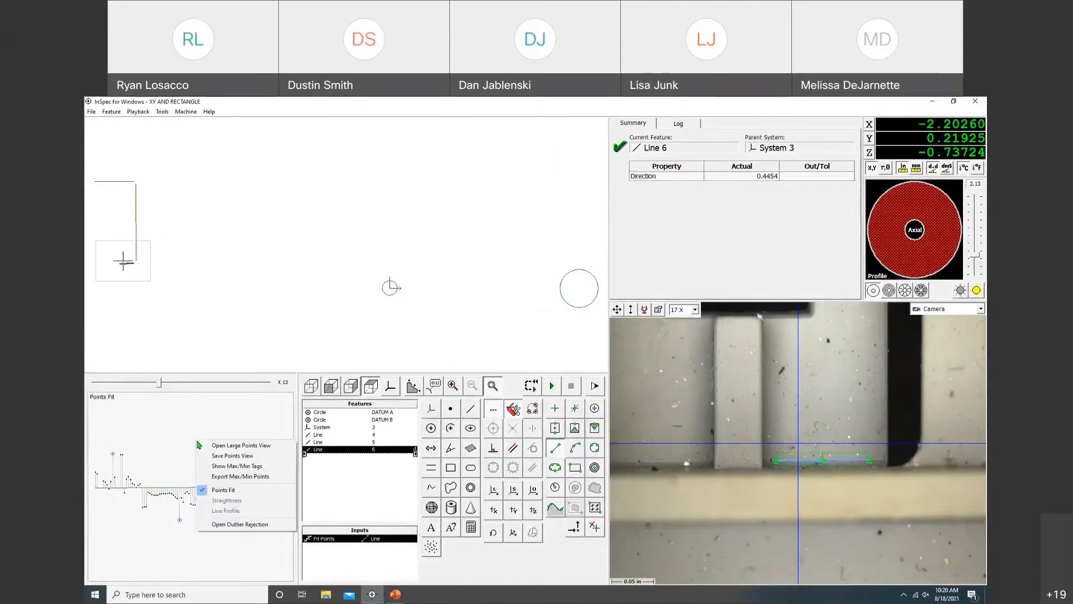
click(212, 446)
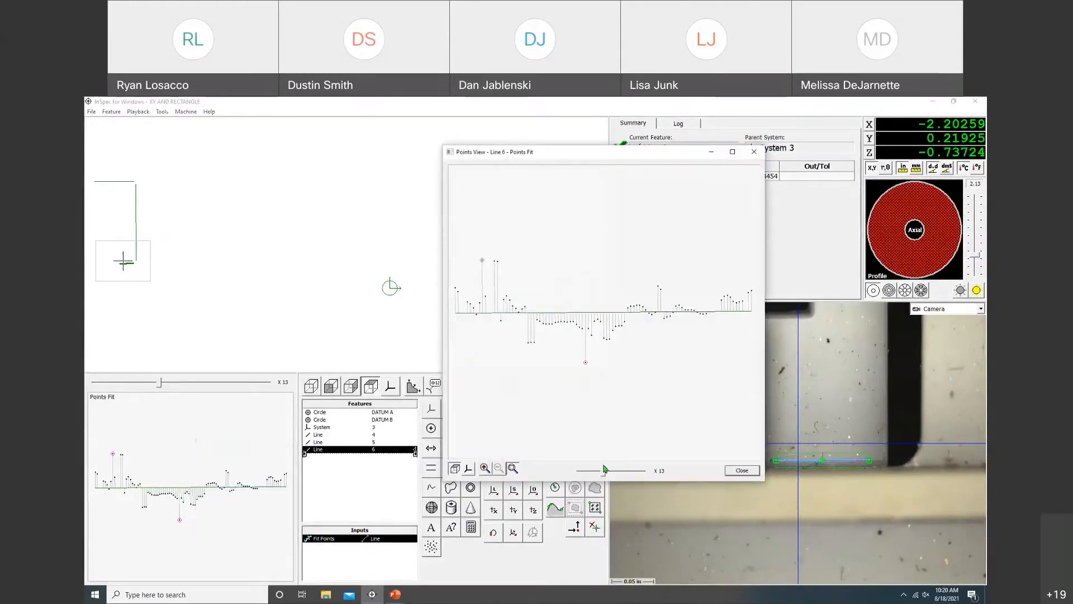
drag(604, 470, 593, 472)
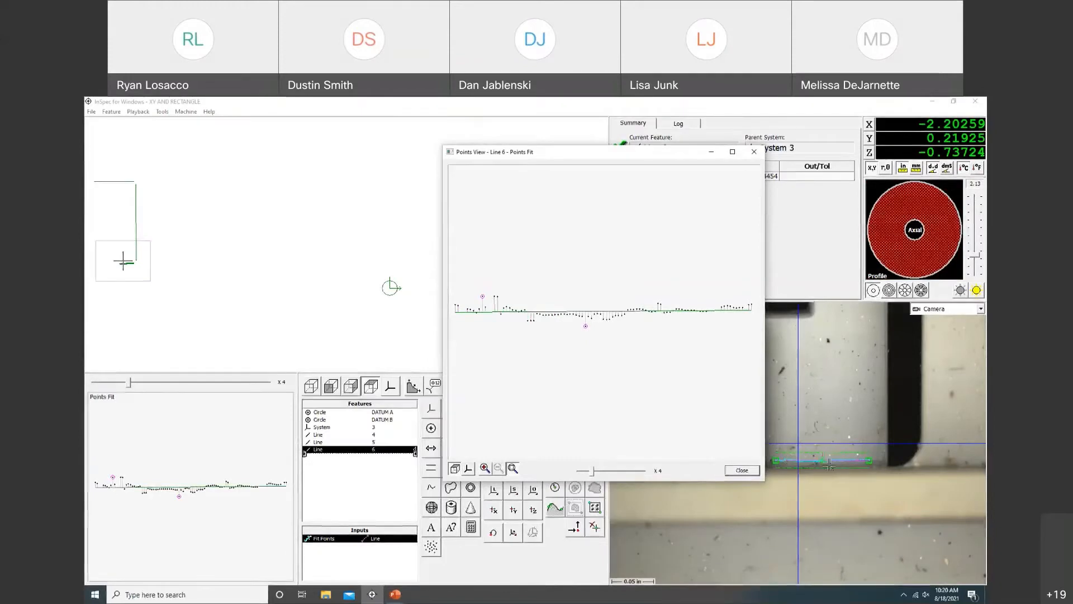
- Try a wider scan band on the lower edge's line target to compare the point deviations, and close the large points view
drag(829, 468, 828, 444)
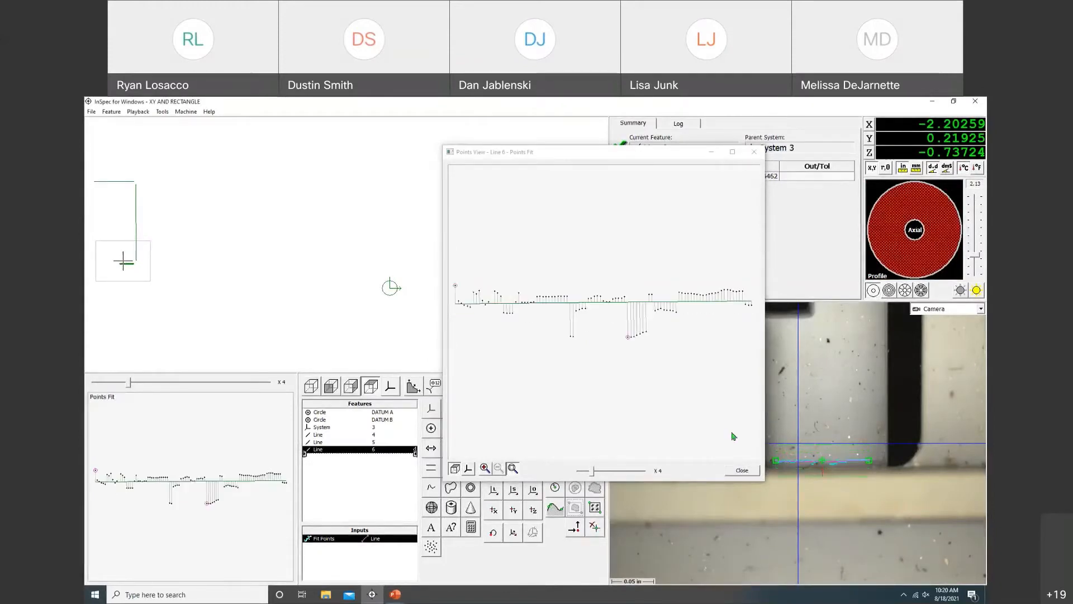
click(645, 333)
click(638, 338)
click(631, 338)
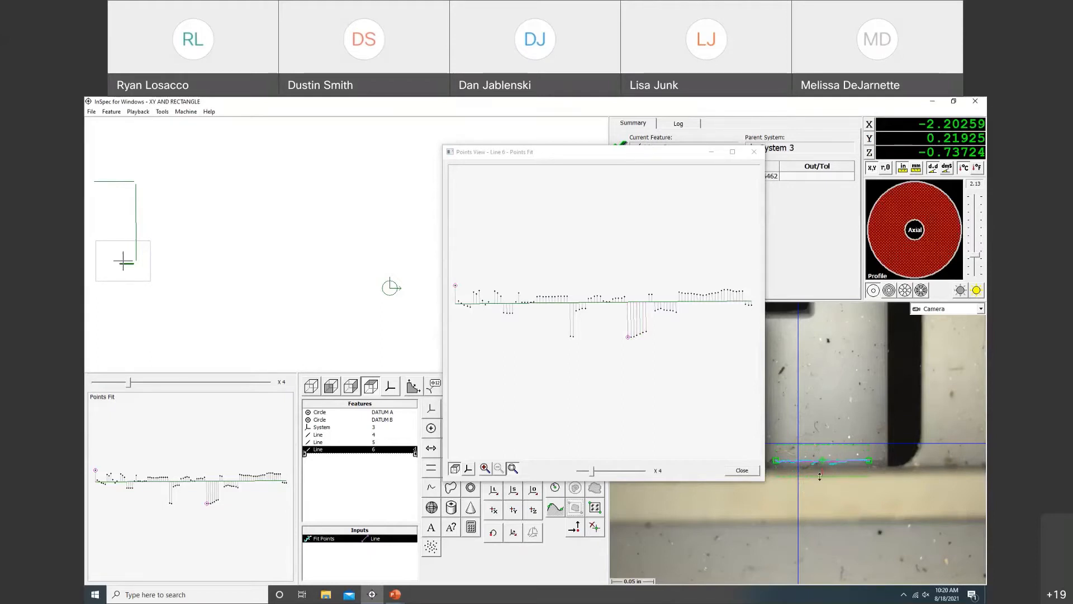
click(819, 479)
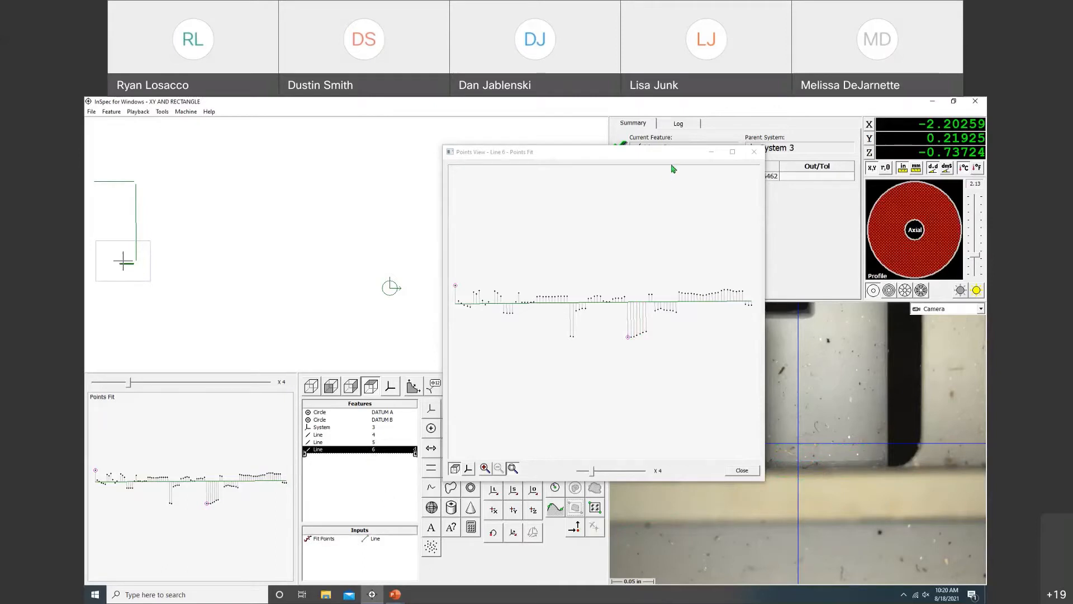
click(753, 152)
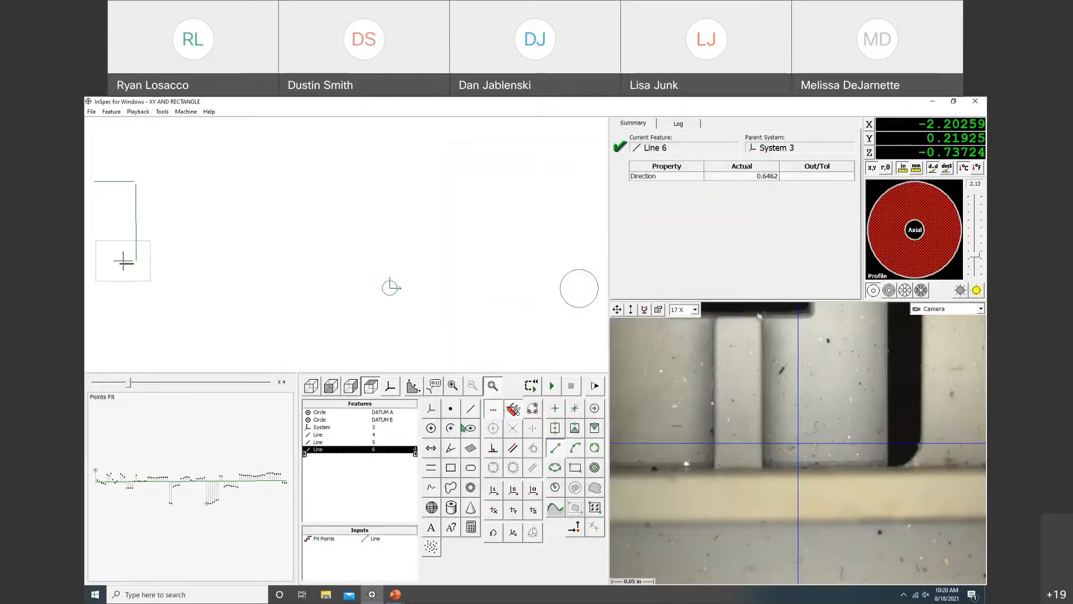
- Narrow the first target's scan band and add a second narrow line target along the lower edge beside the left vertical slot
click(377, 539)
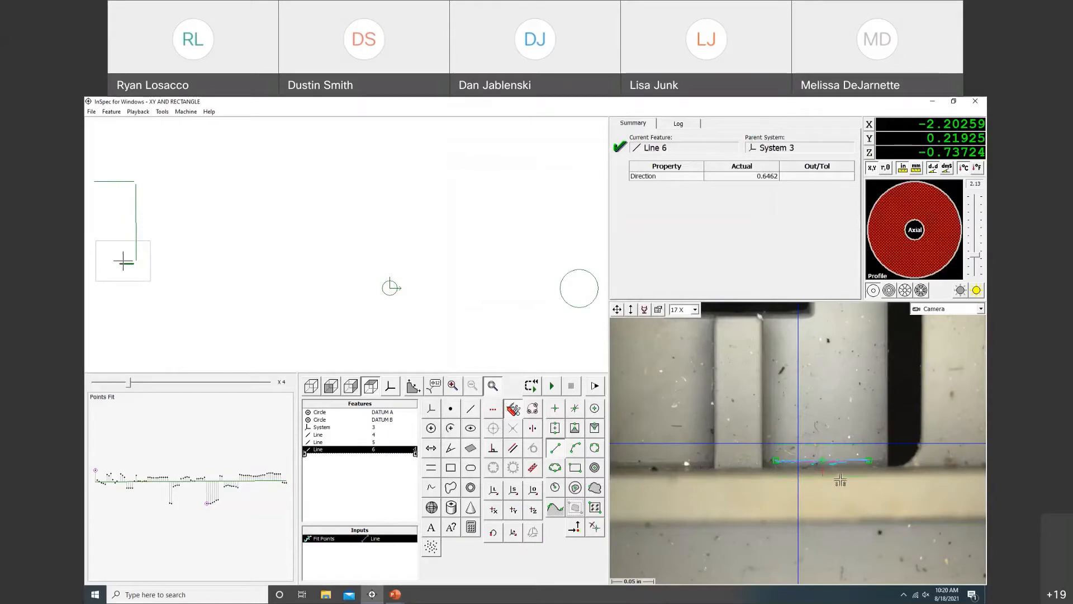
drag(841, 452, 843, 454)
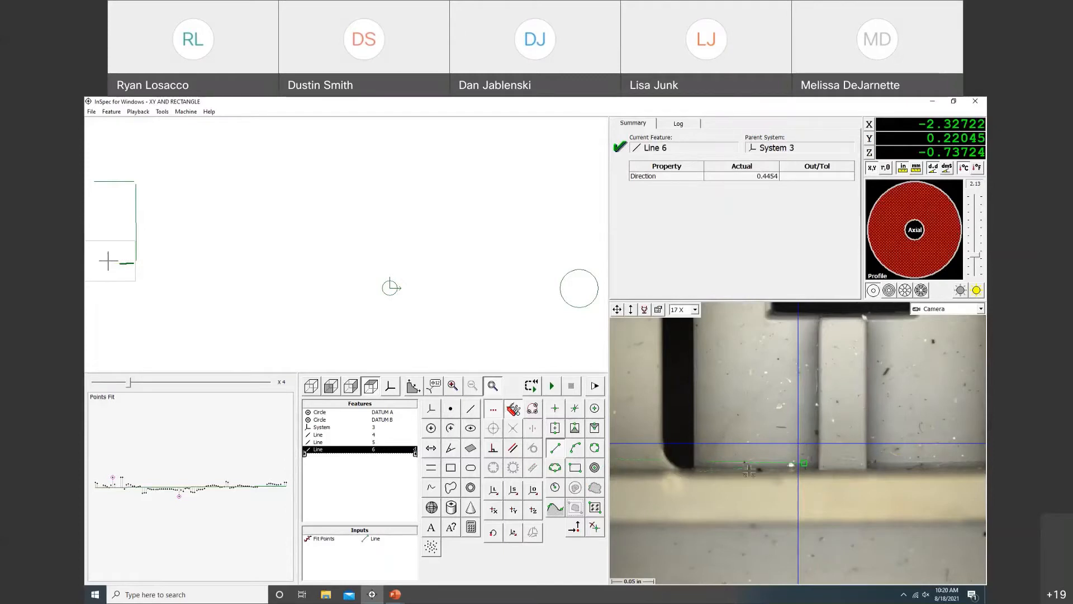
click(703, 461)
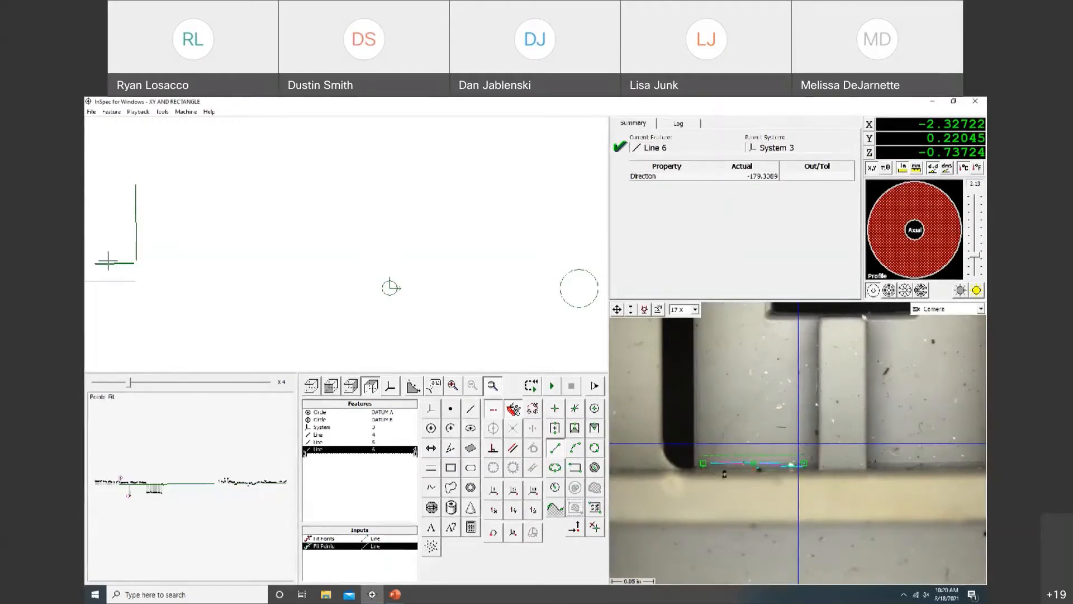
drag(726, 457, 726, 458)
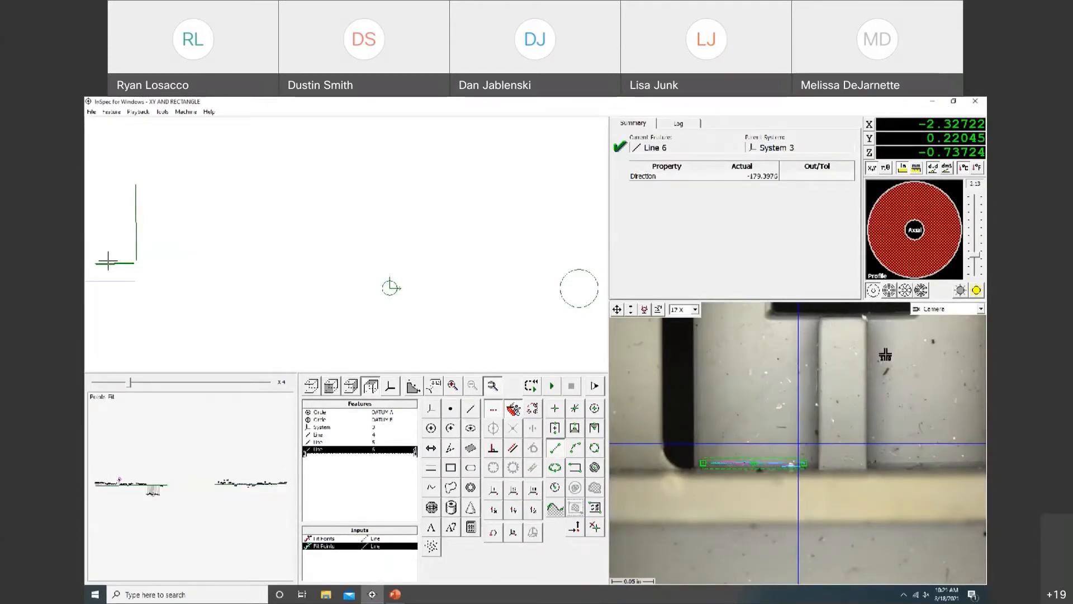
- Try auto-selected light levels for the rear ring sectors, the axial light and the front ring sectors in turn
click(908, 242)
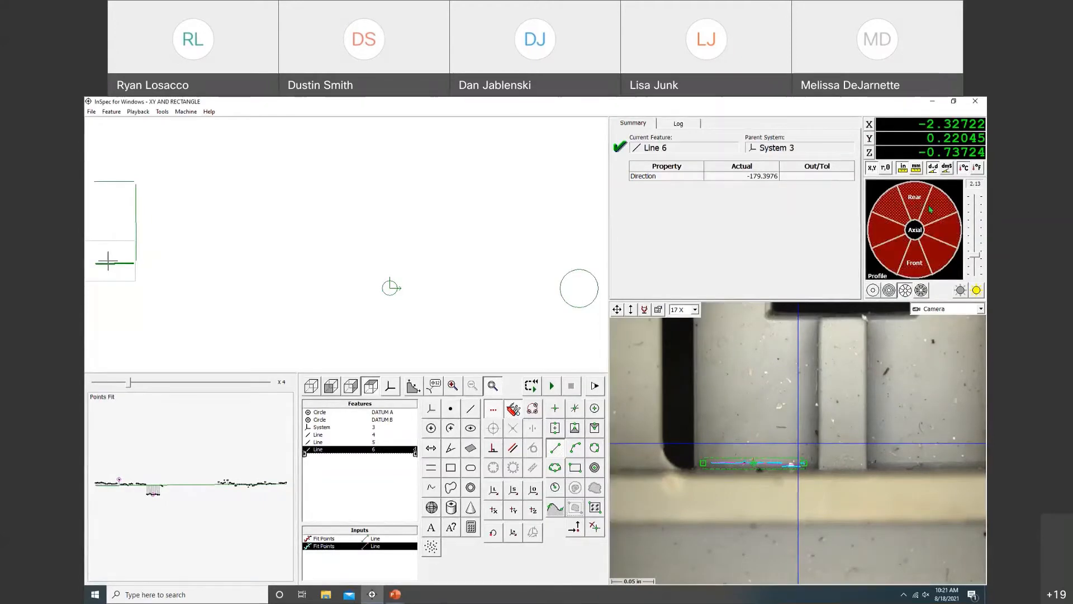
click(975, 290)
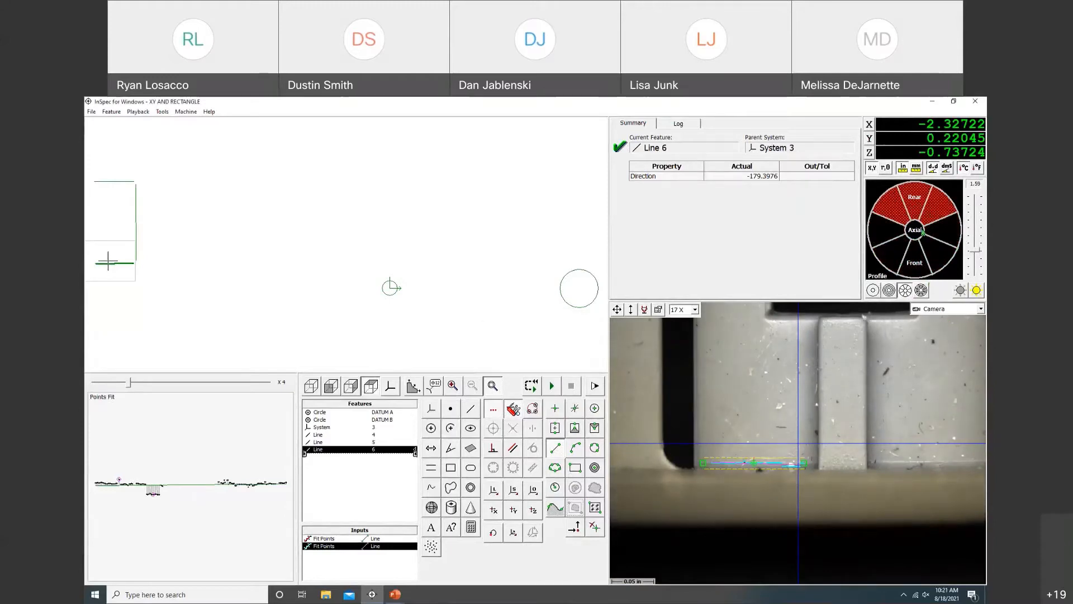
click(975, 290)
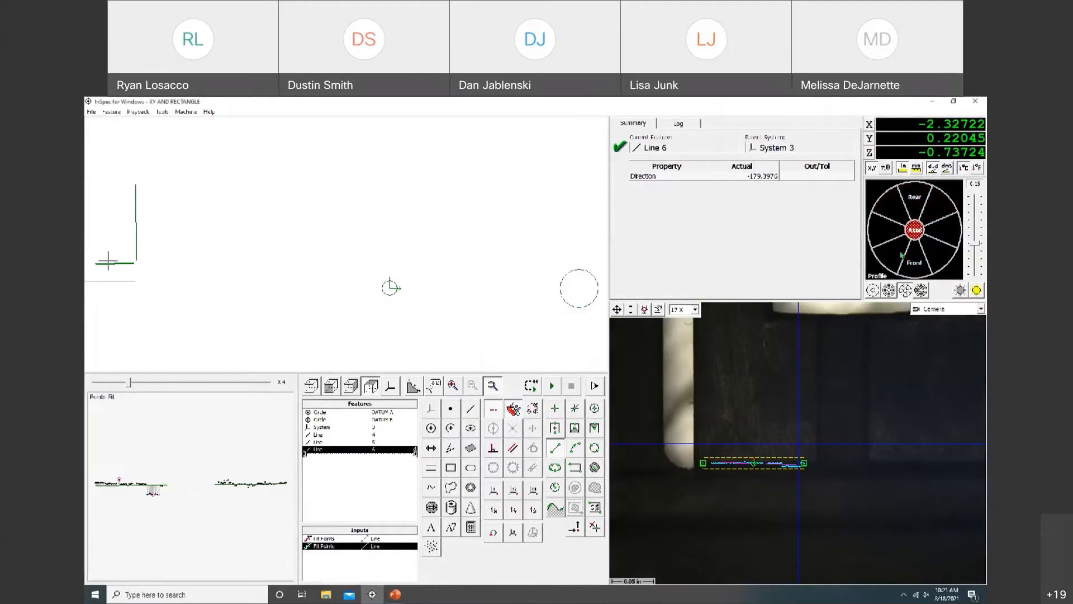
drag(894, 255, 927, 259)
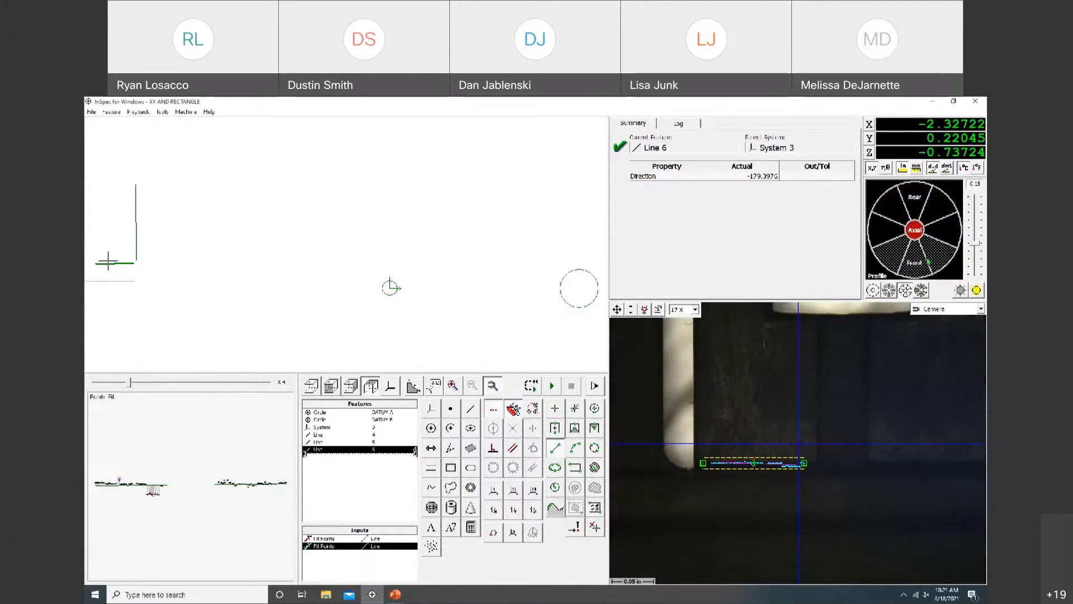
click(974, 288)
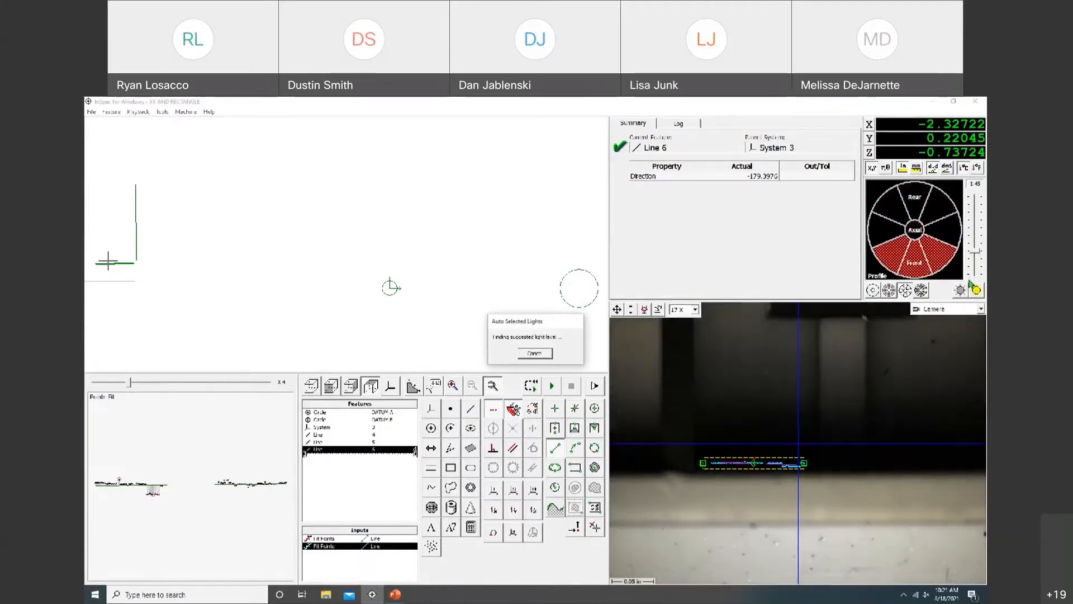
- Auto-select the light for only the two side ring sectors and shorten the second lower edge target to exclude the bright speck
click(889, 233)
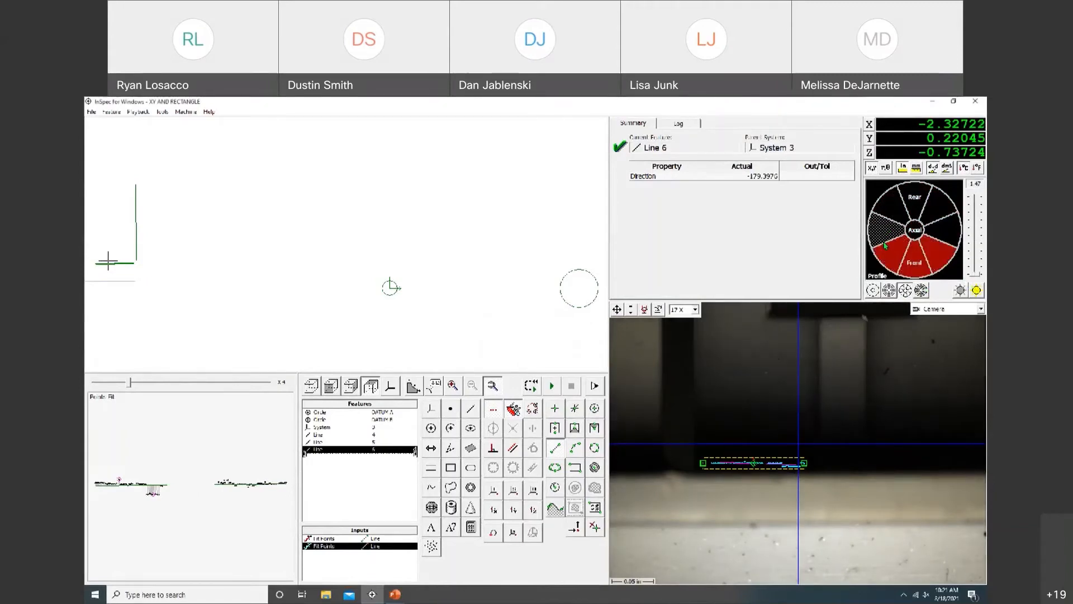
click(952, 231)
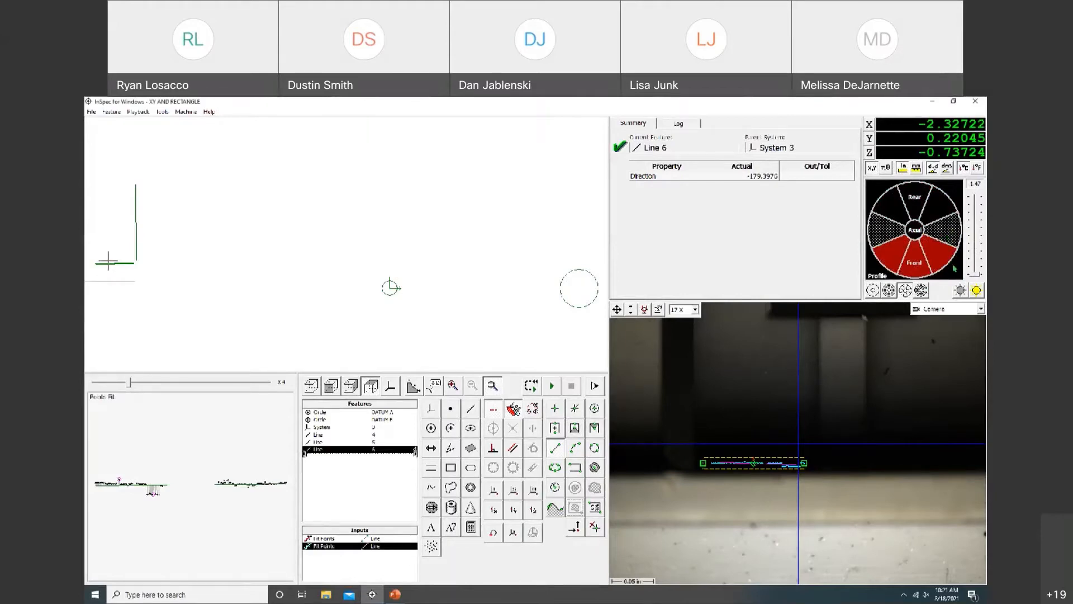
click(976, 290)
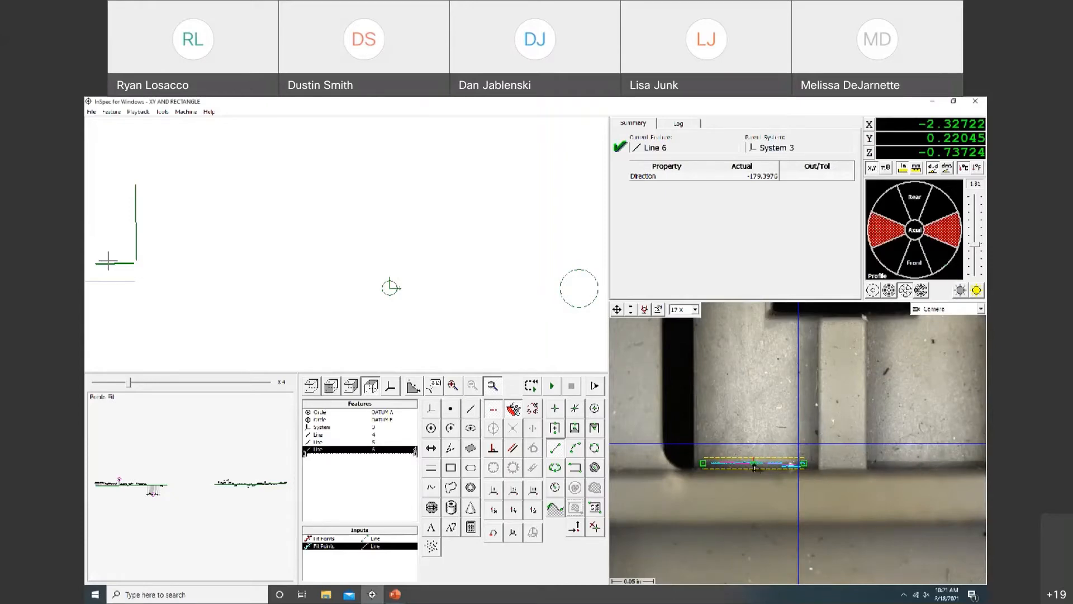
drag(752, 465, 789, 462)
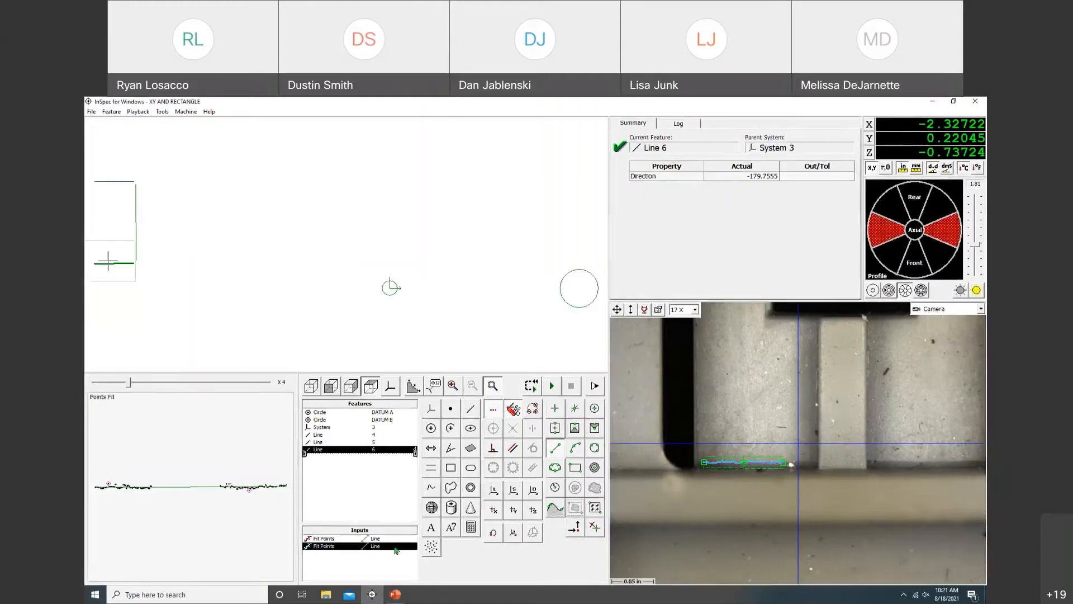
- Auto-select the profile light and measure the rectangle's left inner edge as a line from two targets, one near each slot end
click(510, 410)
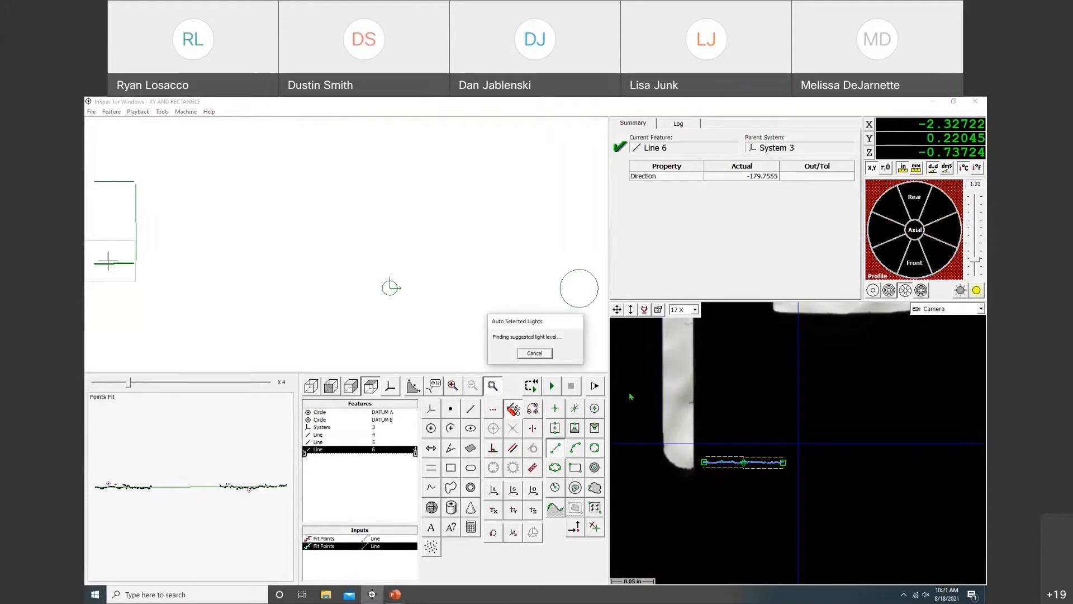
click(489, 413)
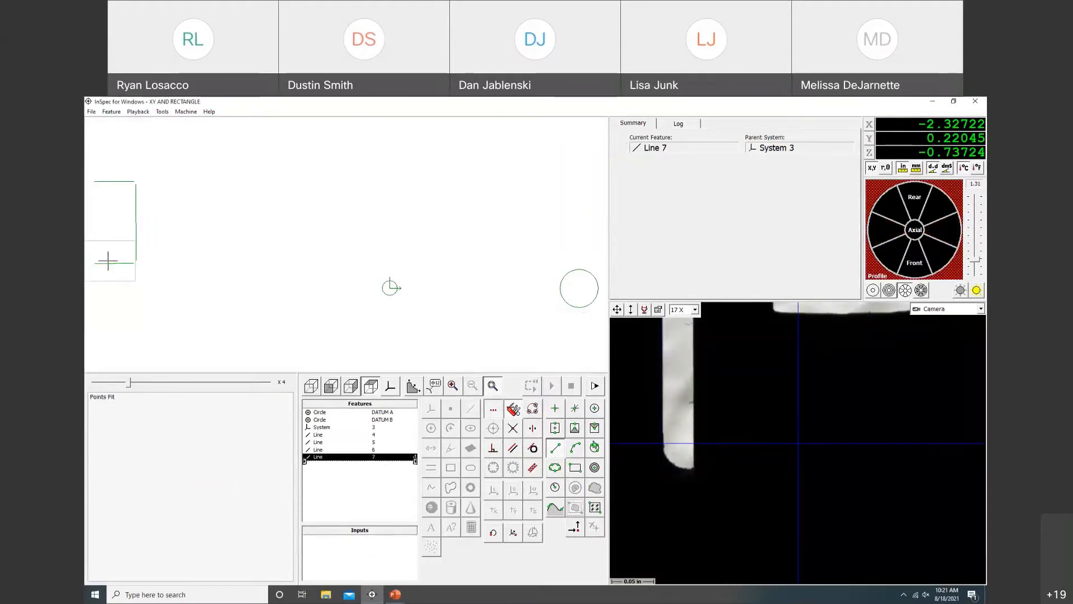
drag(696, 429, 712, 358)
drag(618, 312, 617, 252)
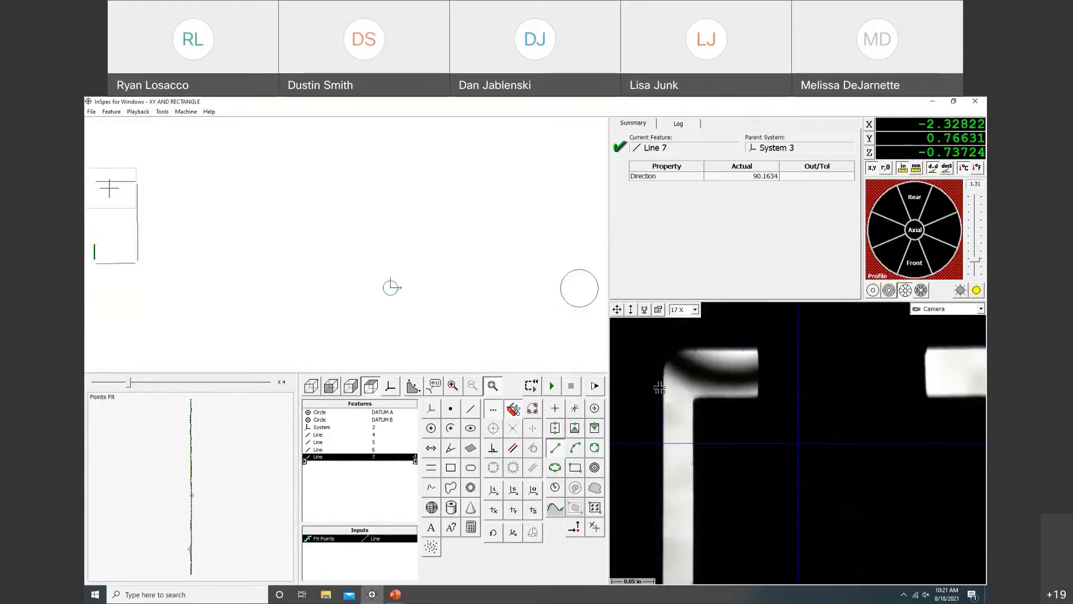
click(693, 545)
click(694, 421)
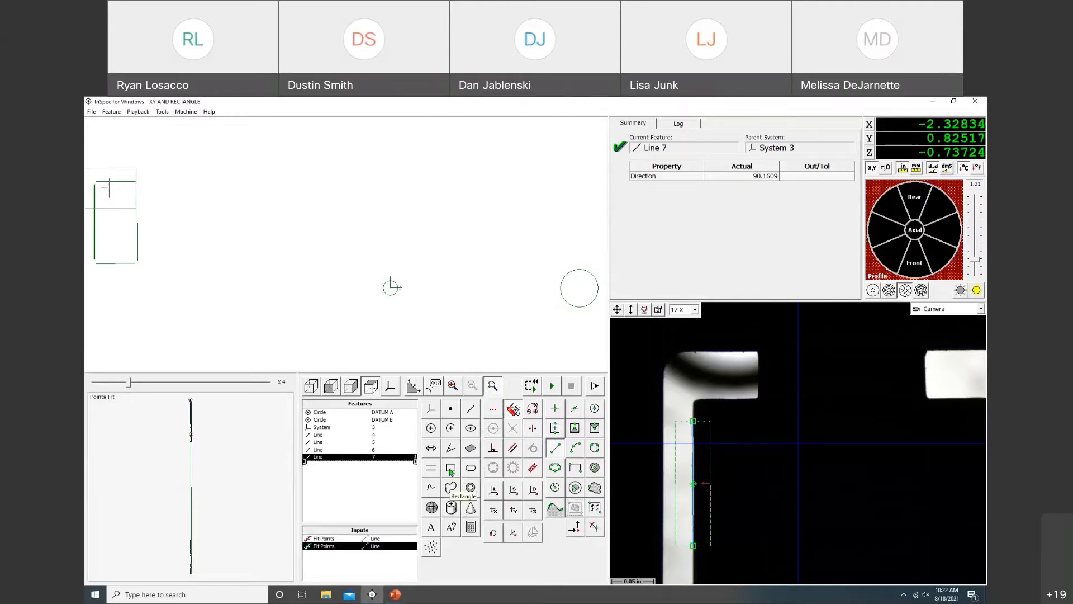
- Construct a rectangle from the four measured edge lines: right, upper, left and lower
click(451, 470)
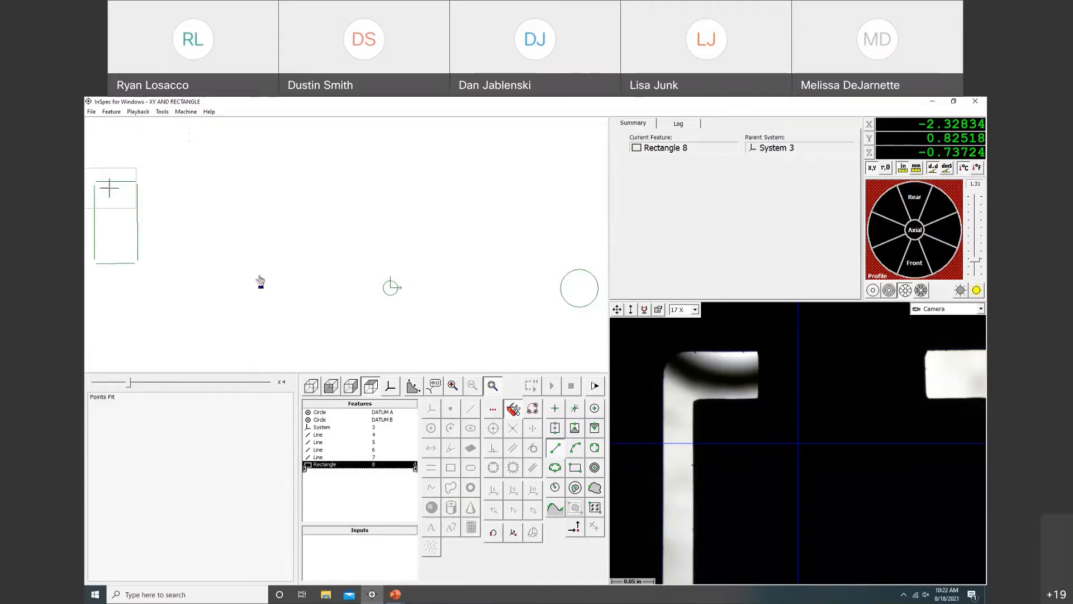
click(137, 226)
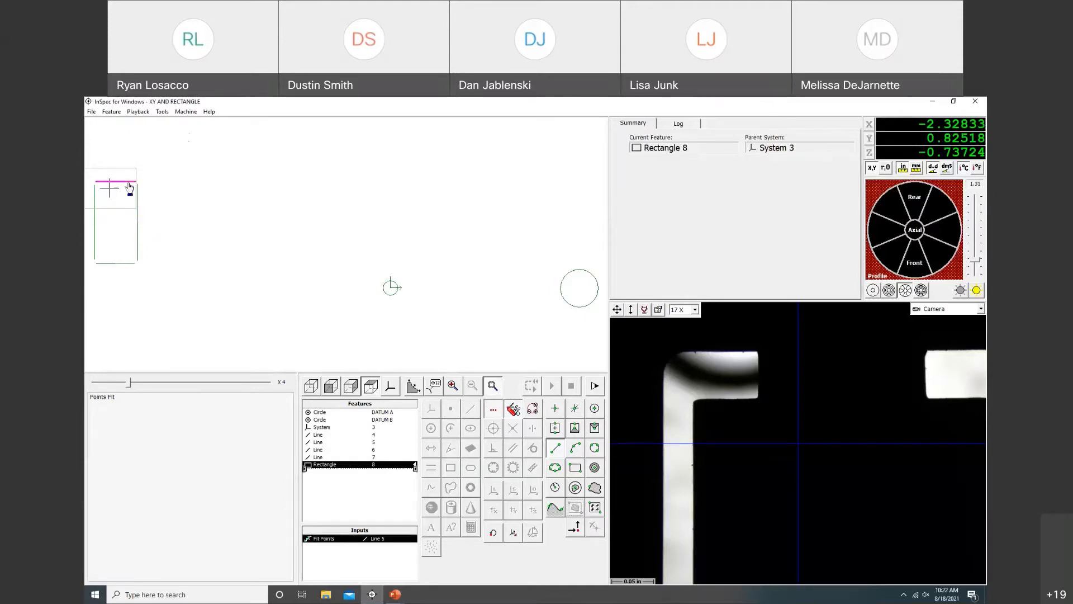
click(128, 182)
click(95, 208)
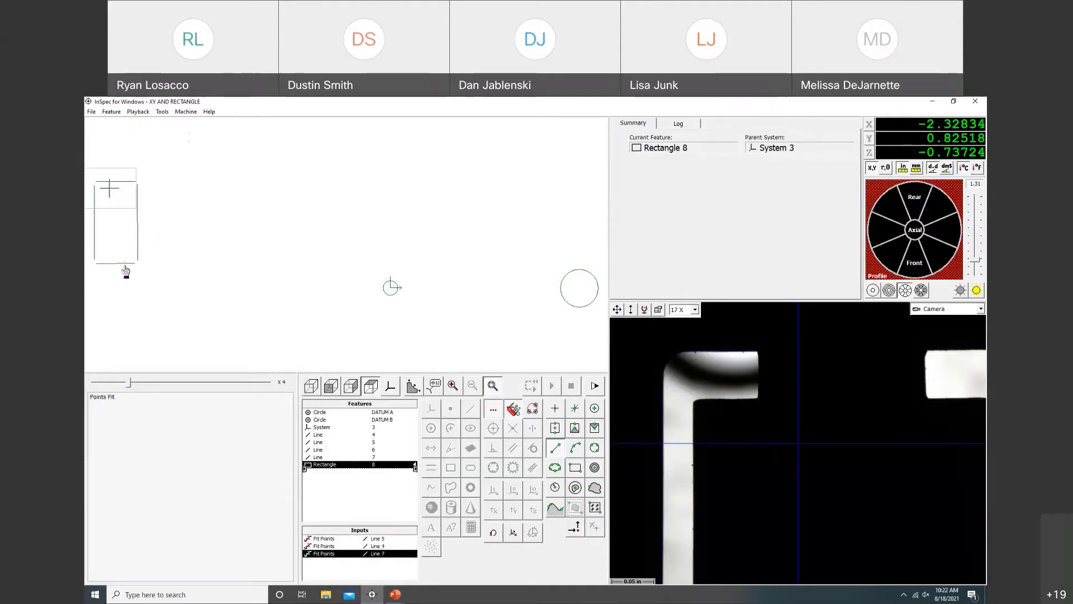
click(124, 263)
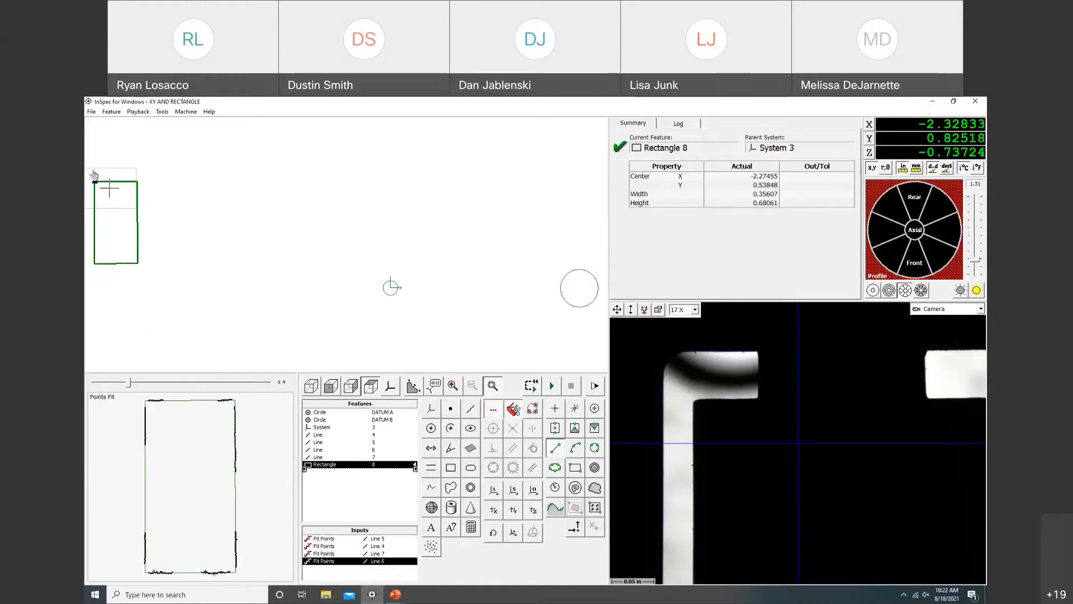
- Construct a point at the rectangle's center and reselect the rectangle feature to show its results
click(450, 412)
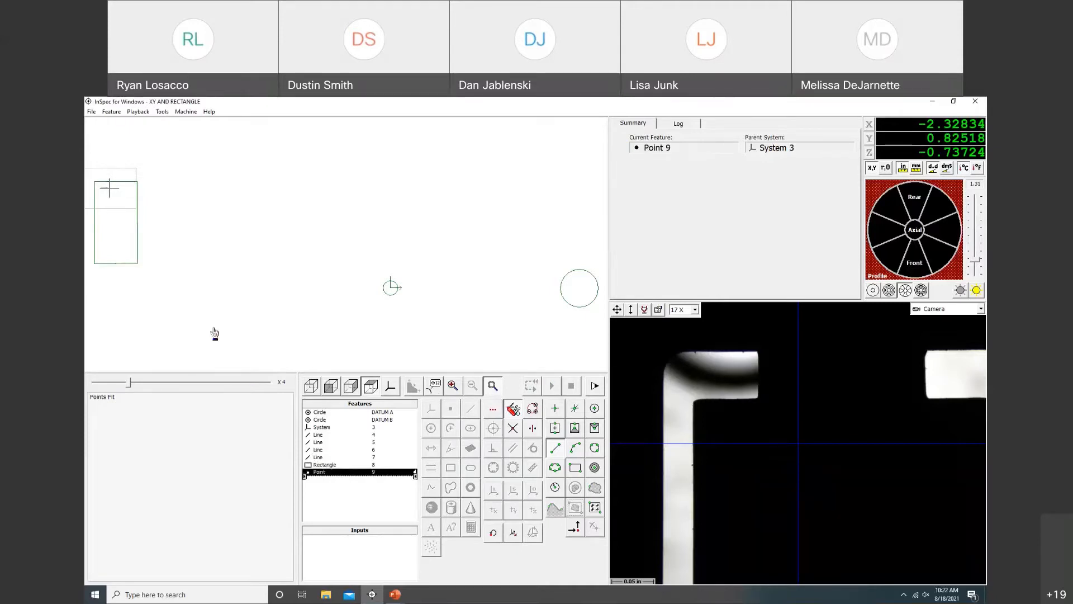
click(140, 271)
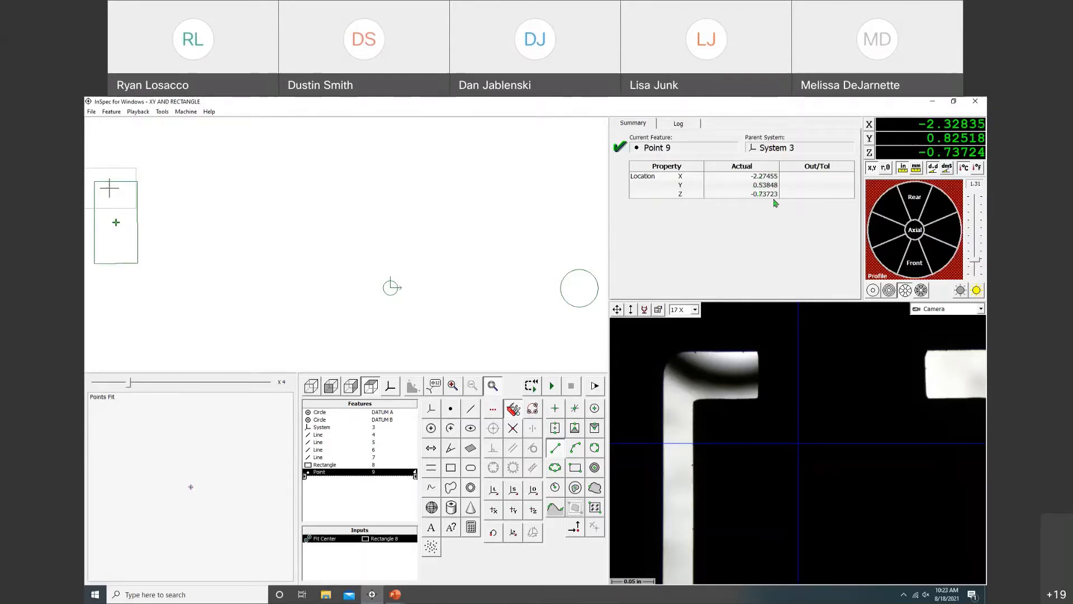
click(364, 464)
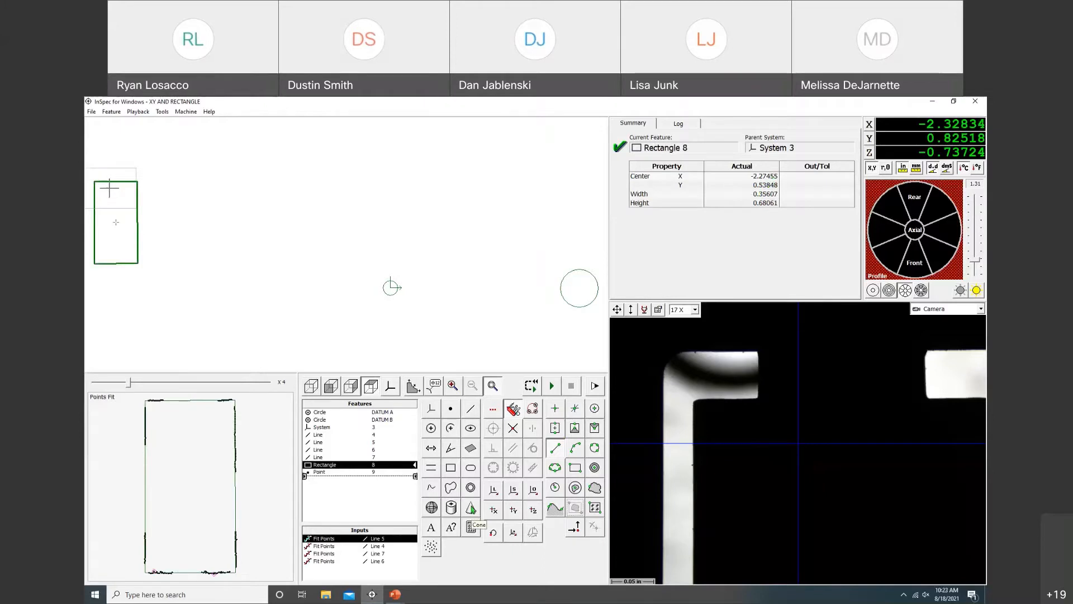
- Apply a true position (RFS) tolerance of 0.05 to the rectangle, with nominals X -2.30 and Y 0.54
click(471, 526)
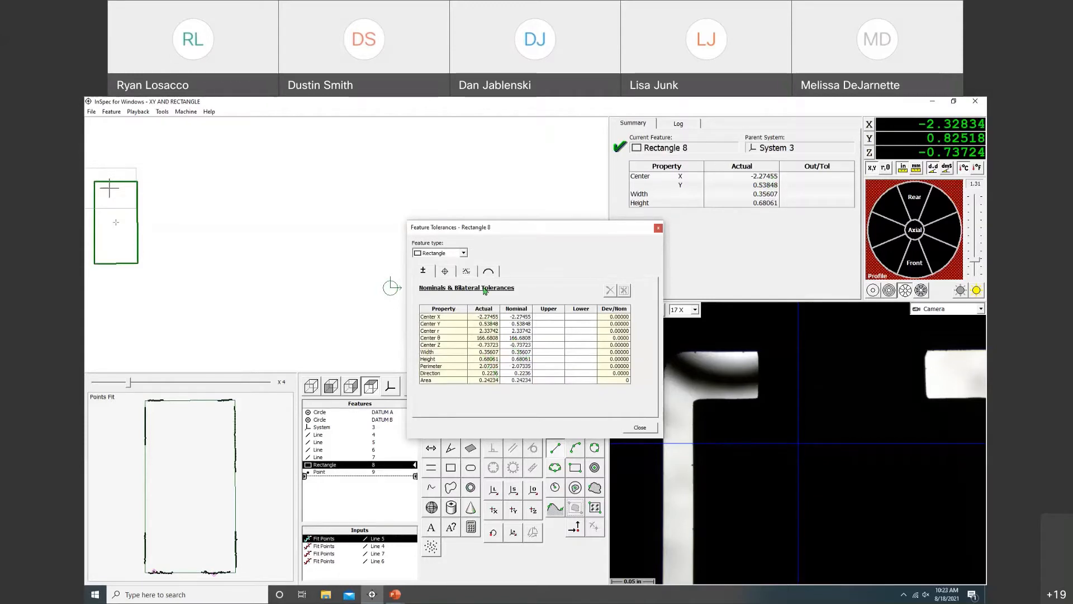
click(445, 271)
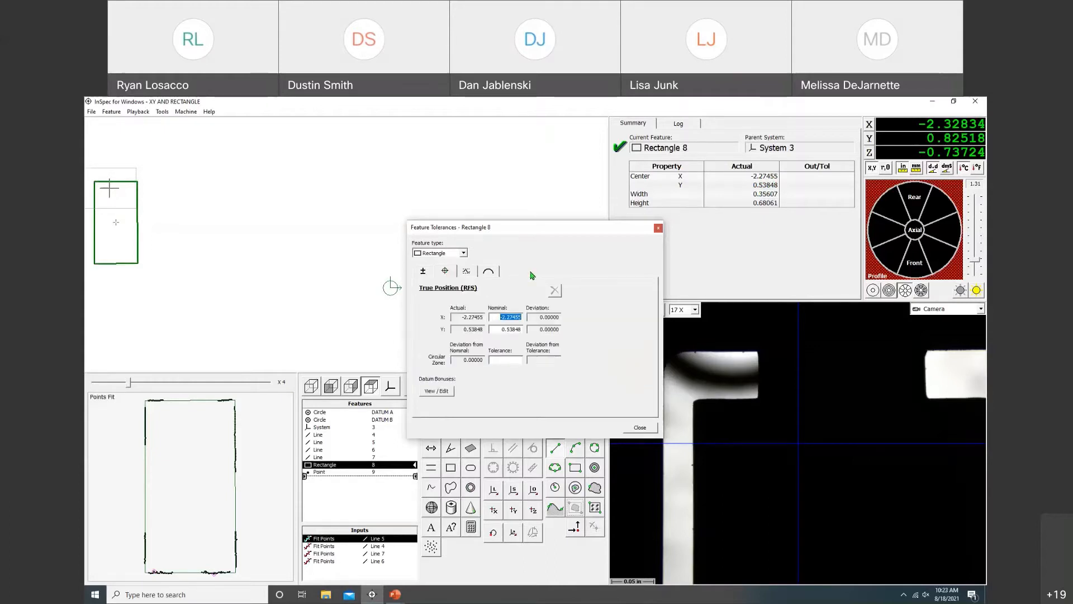
text(-2.30)
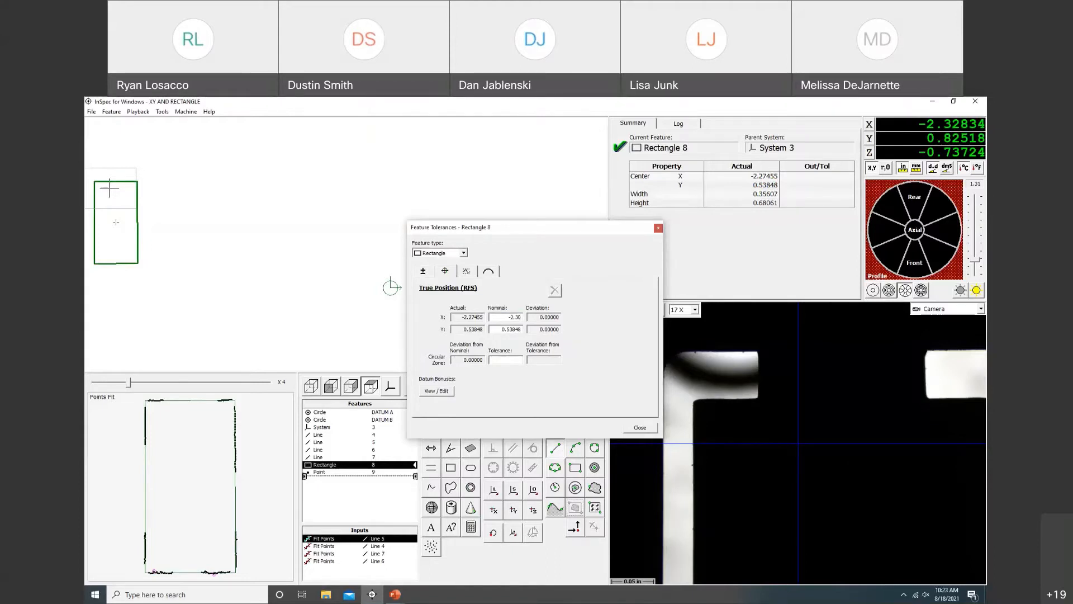
key(Tab)
text(.)
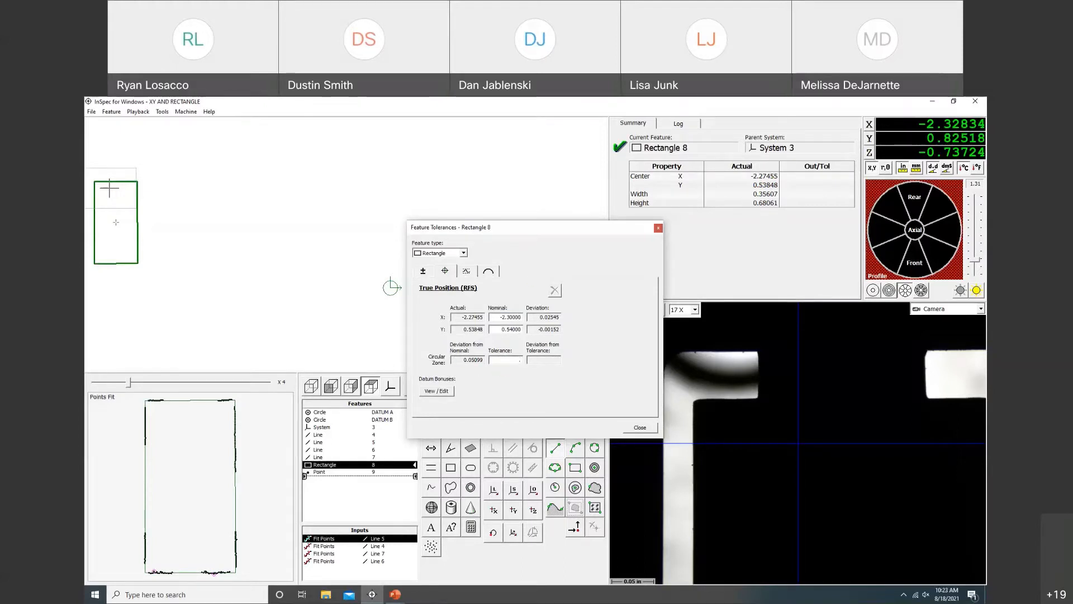
text(.05)
key(Return)
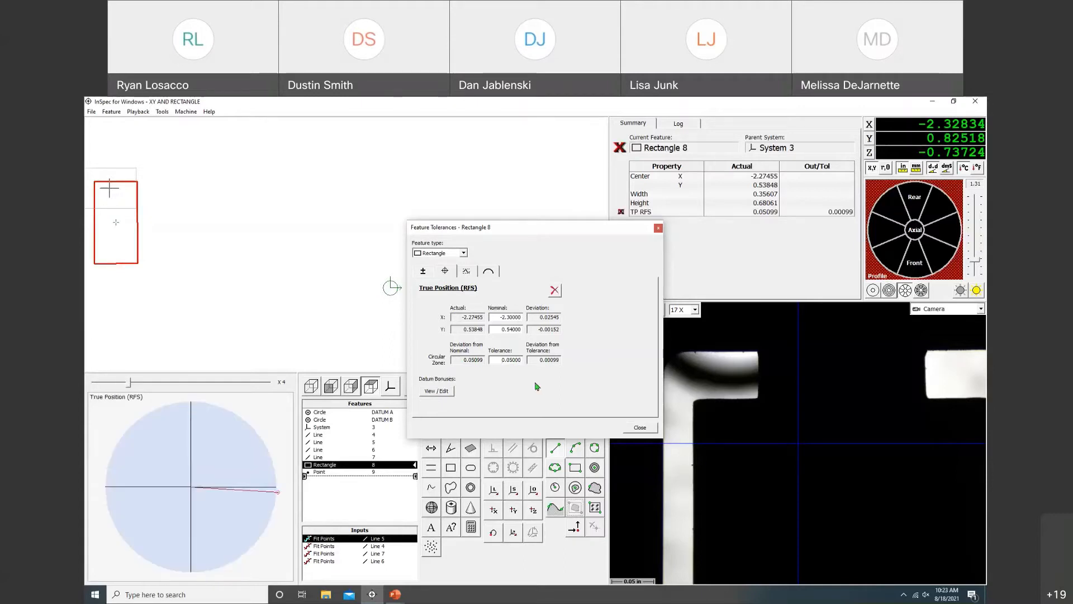
click(638, 428)
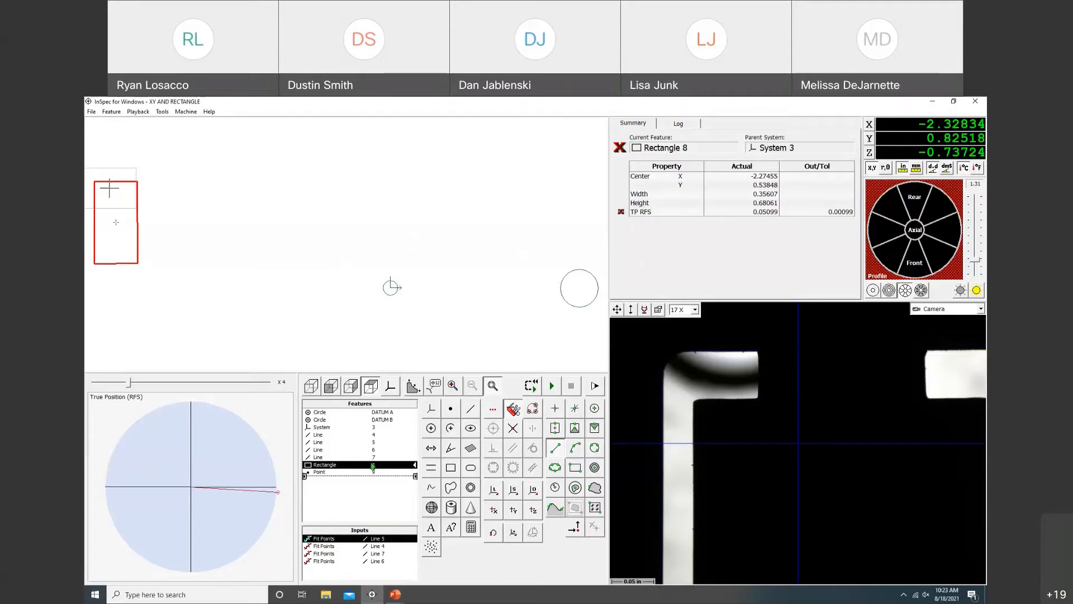
- Delete the rectangle and its center point, and construct a bisecting line between the left and right edge lines
drag(372, 465, 381, 482)
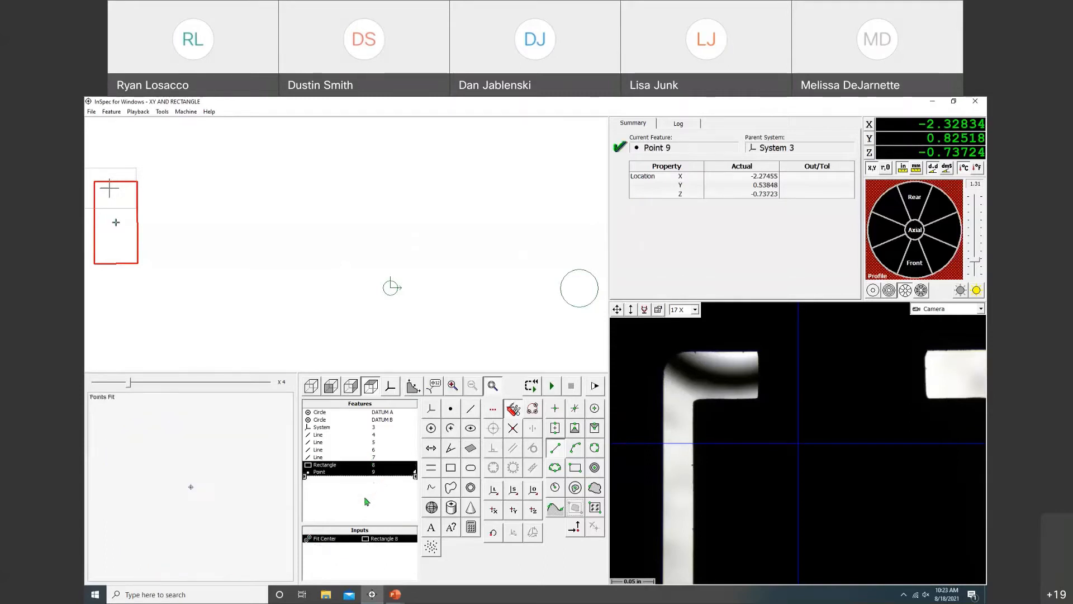
key(Delete)
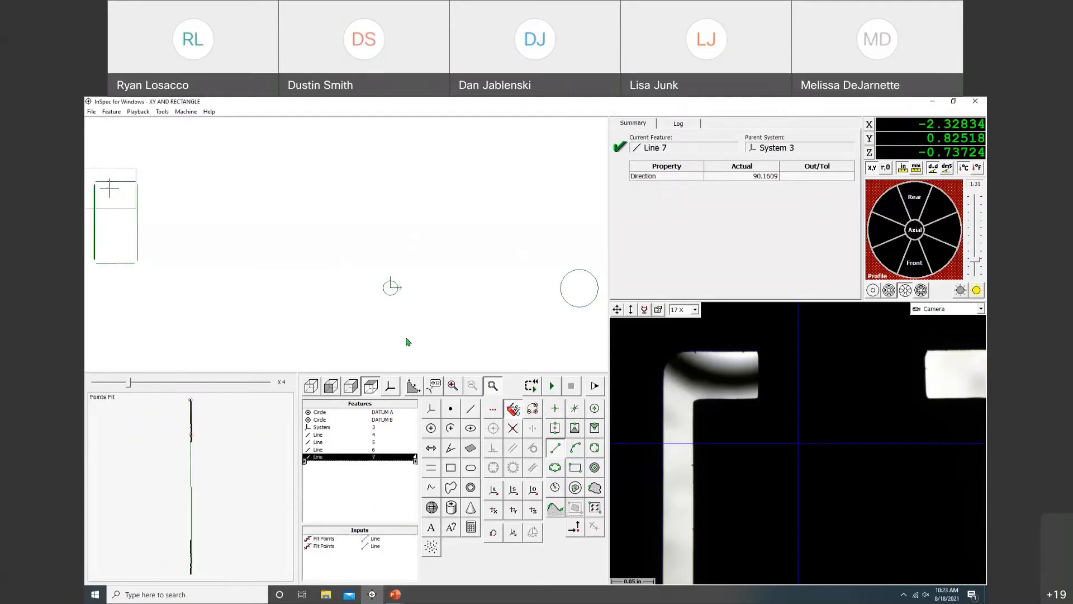
click(470, 412)
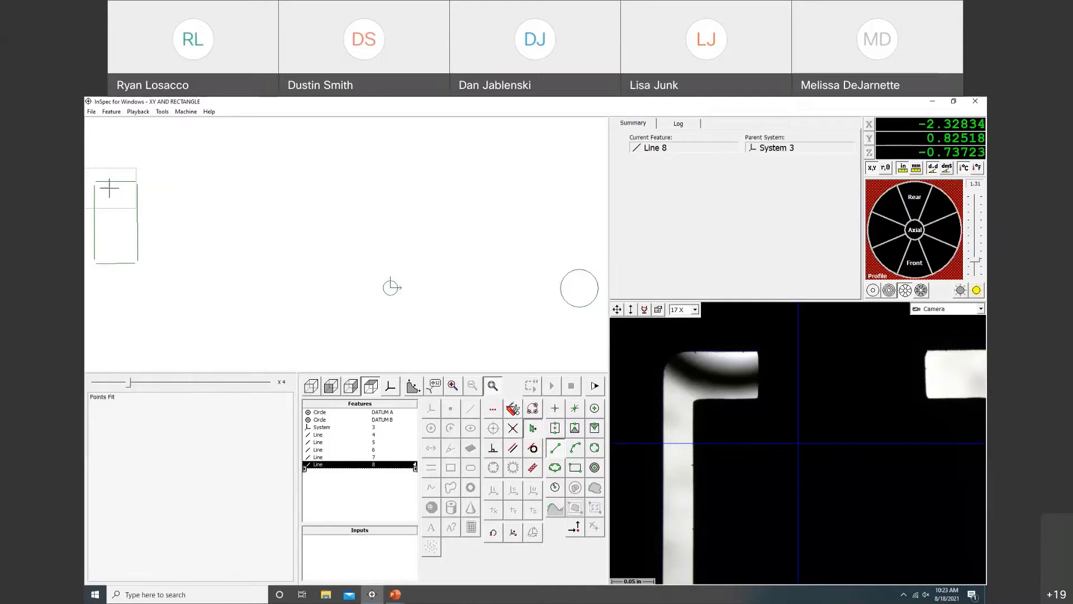
click(96, 232)
click(137, 231)
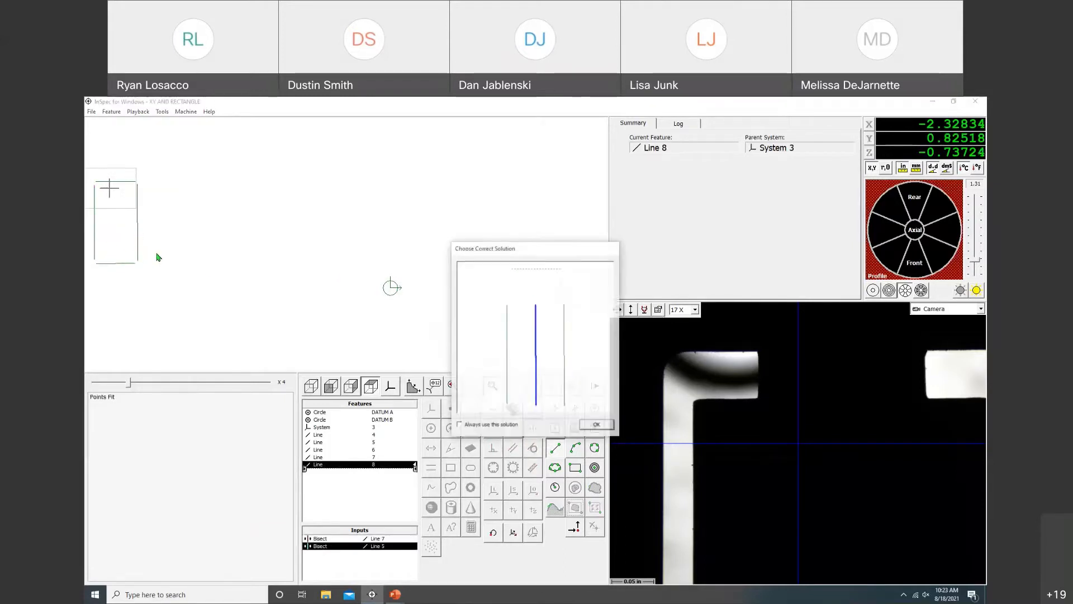
click(594, 425)
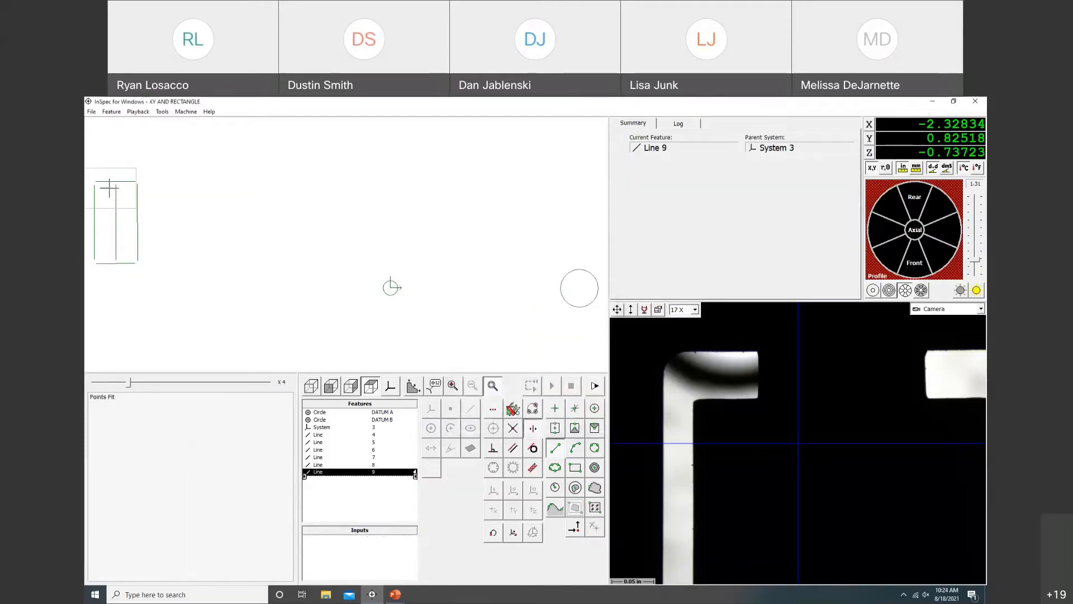
- Construct a second bisecting line between the upper and lower edge lines
click(132, 263)
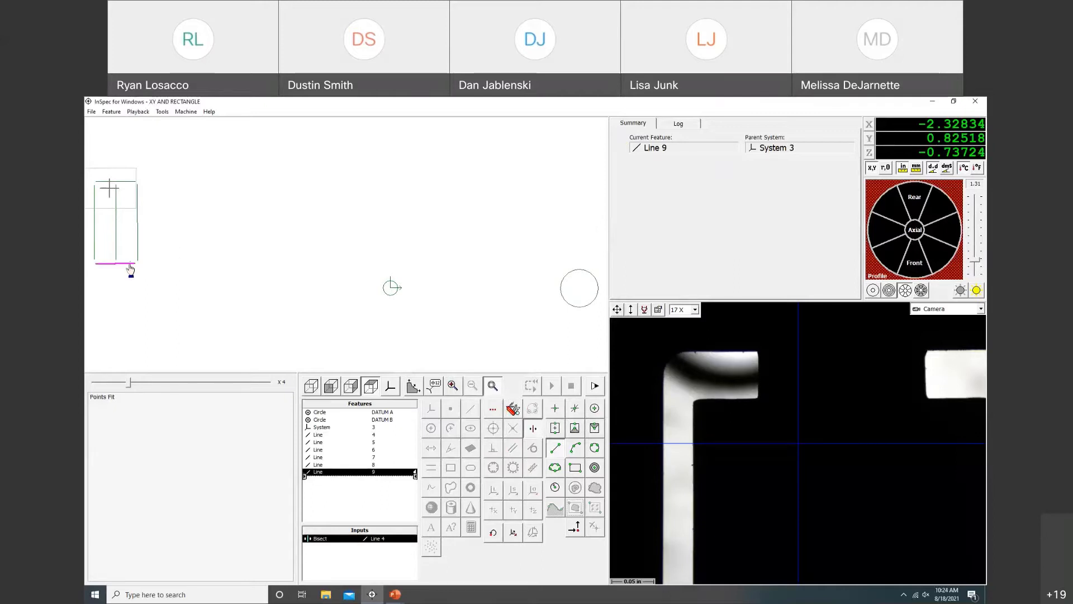
click(130, 265)
click(594, 425)
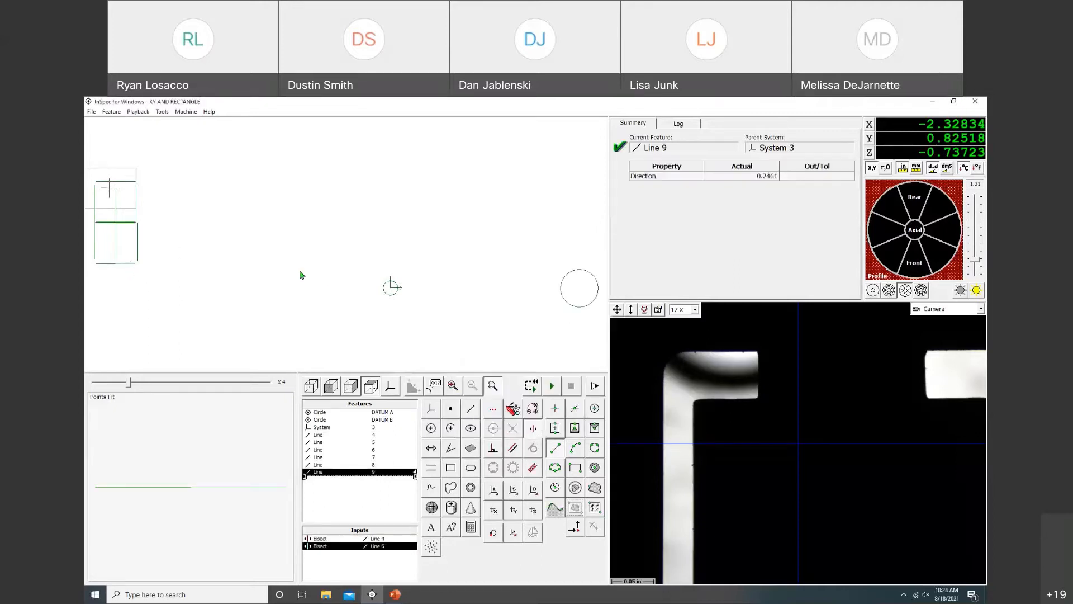
- Construct a point at the intersection of the vertical and horizontal bisecting lines
click(456, 411)
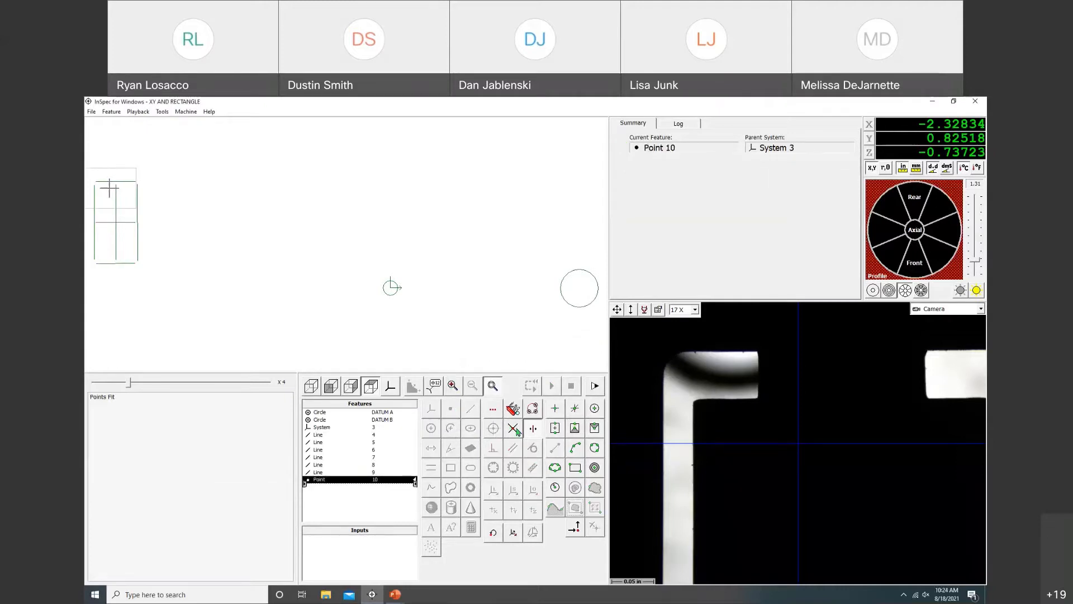
click(514, 428)
click(116, 233)
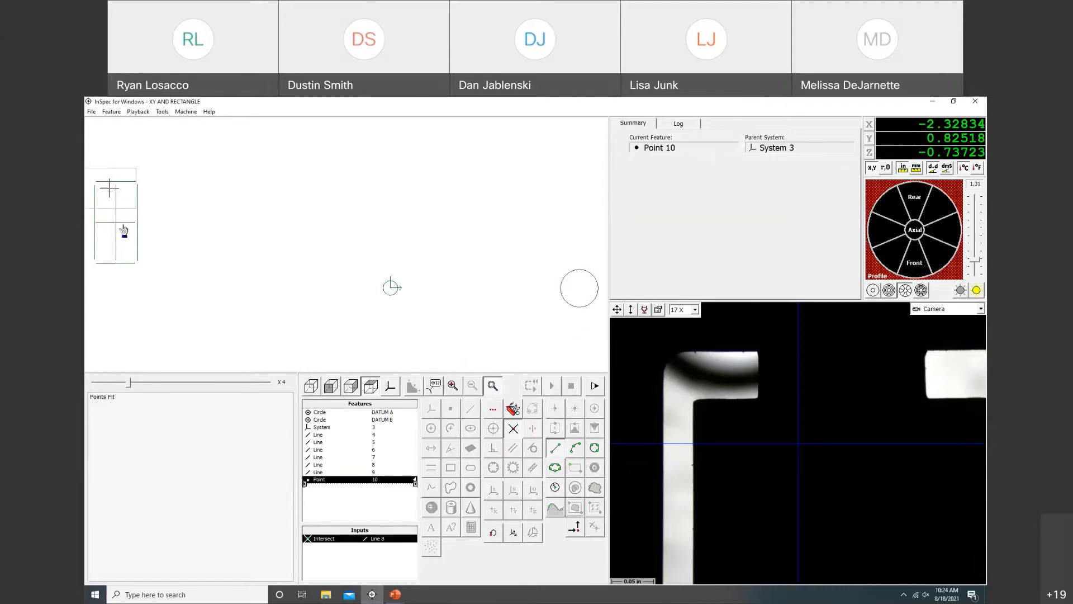
click(121, 222)
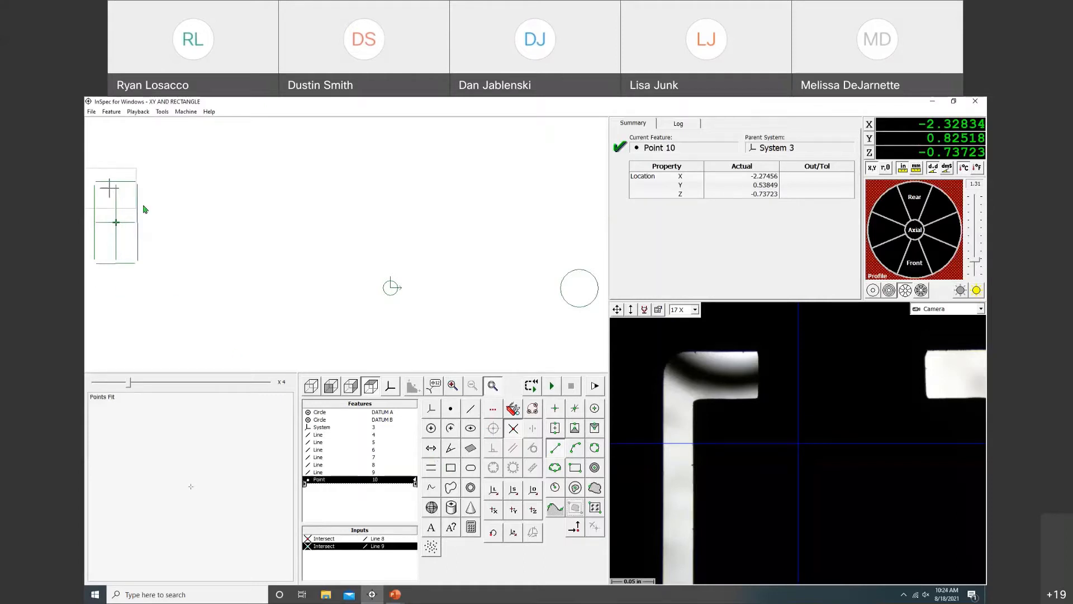
- Construct a perpendicular distance from the right edge line to the center of the DATUM B circle
click(434, 449)
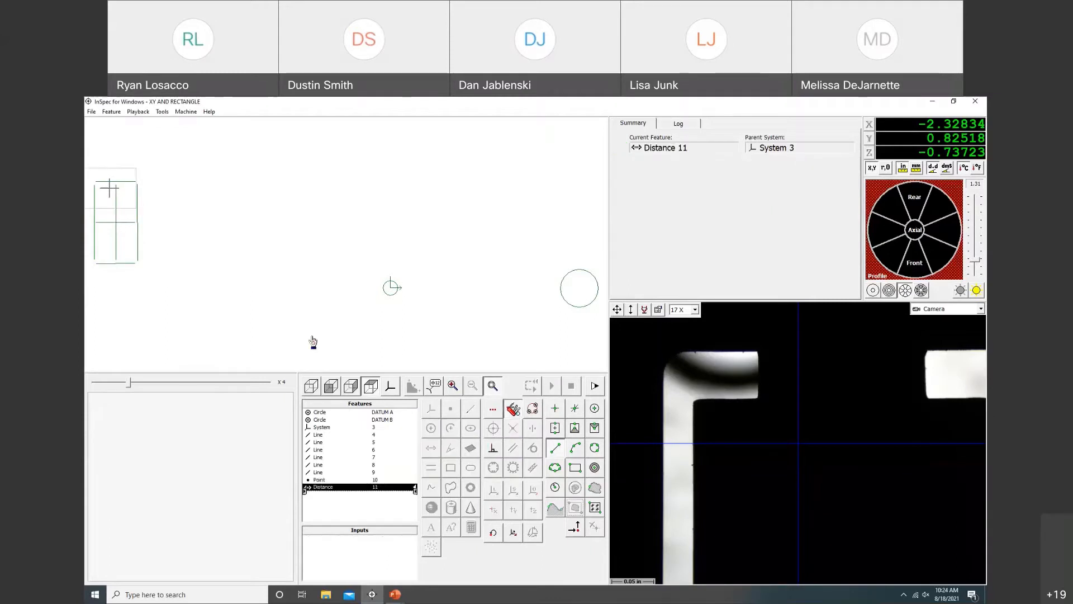
click(139, 237)
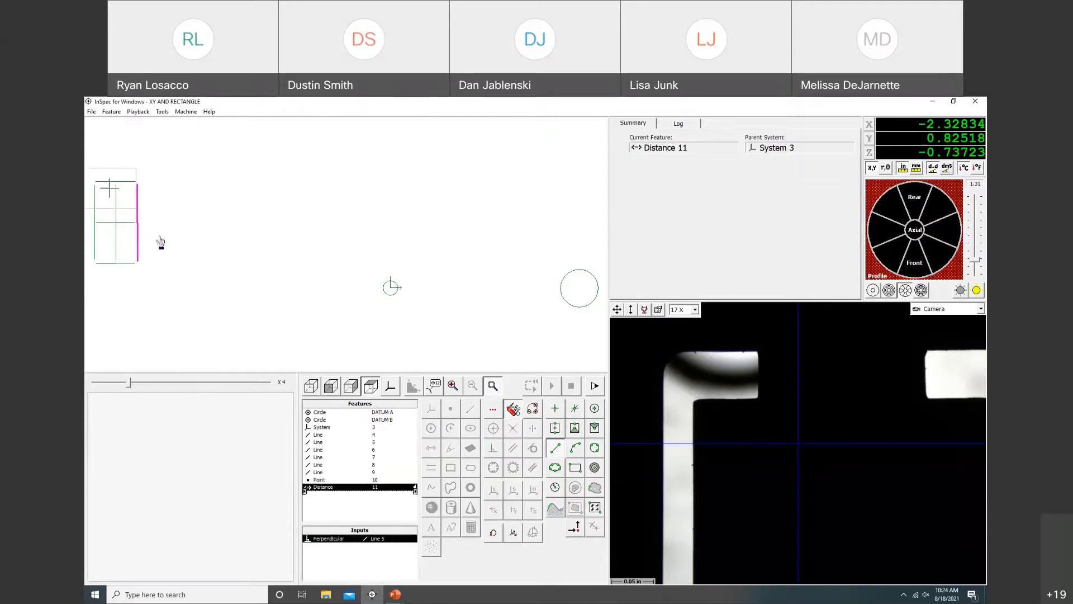
click(562, 286)
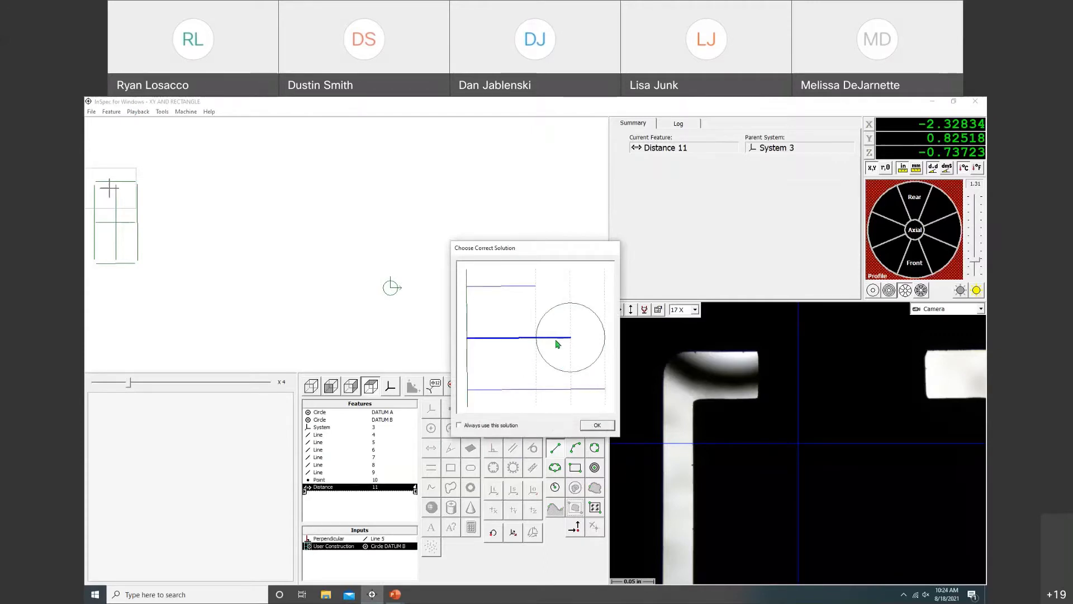
click(597, 426)
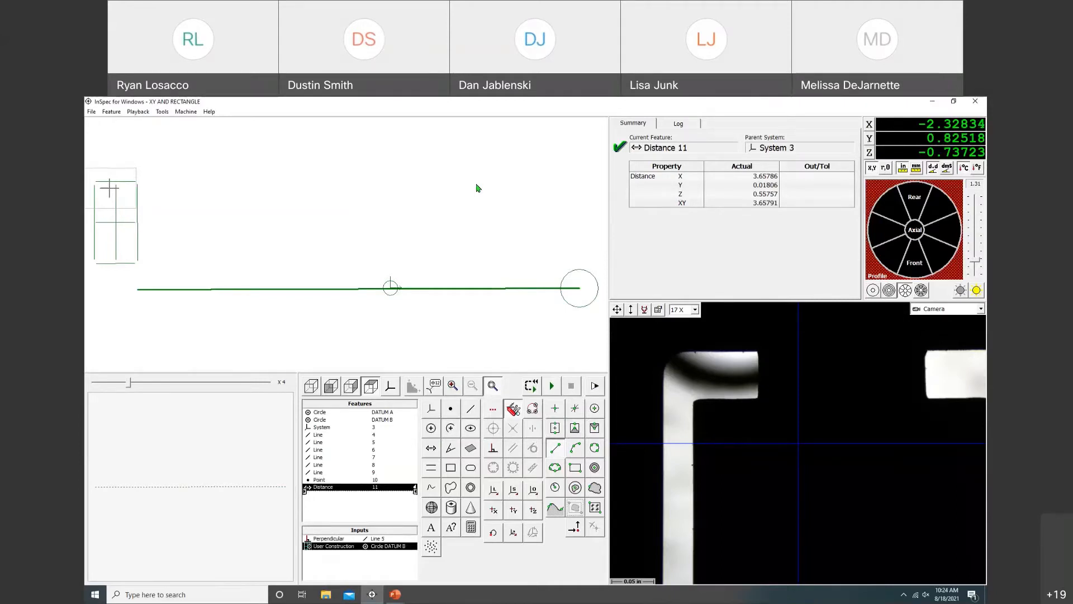
click(477, 185)
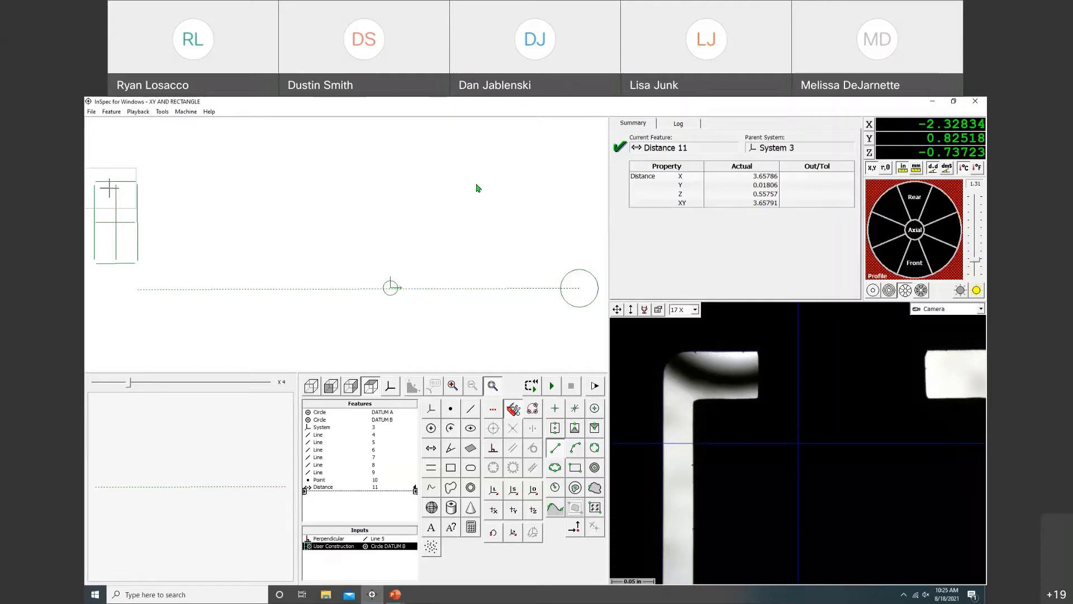
key(alt+Tab)
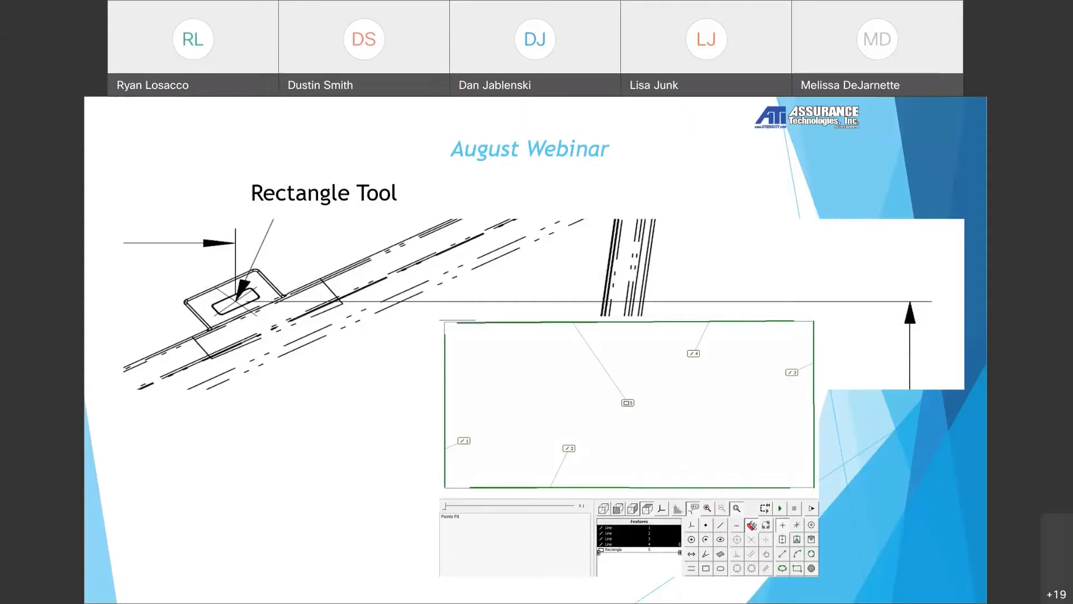
click(577, 334)
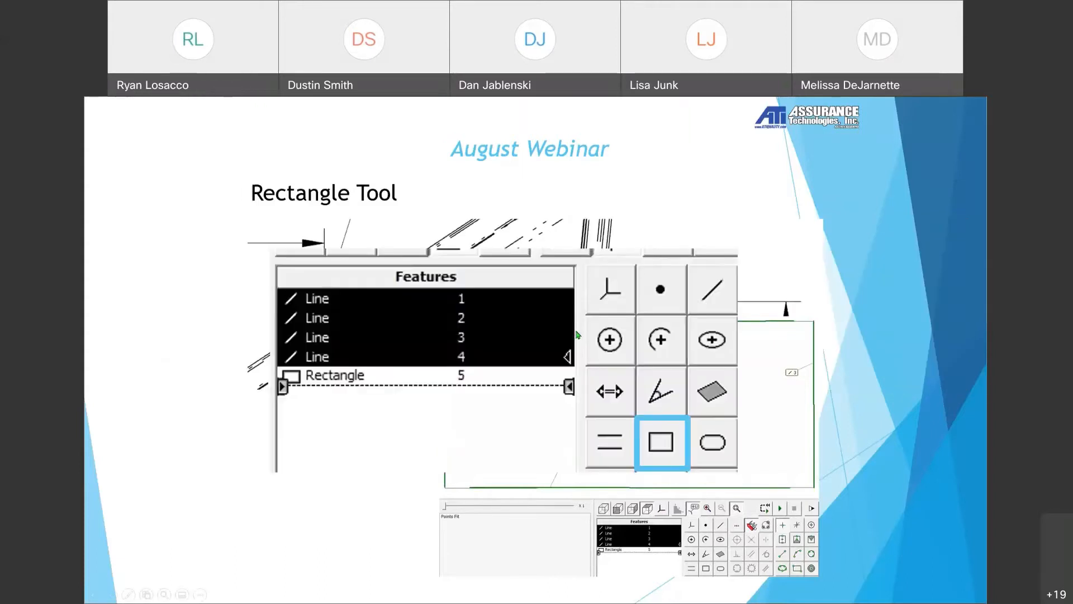
click(578, 334)
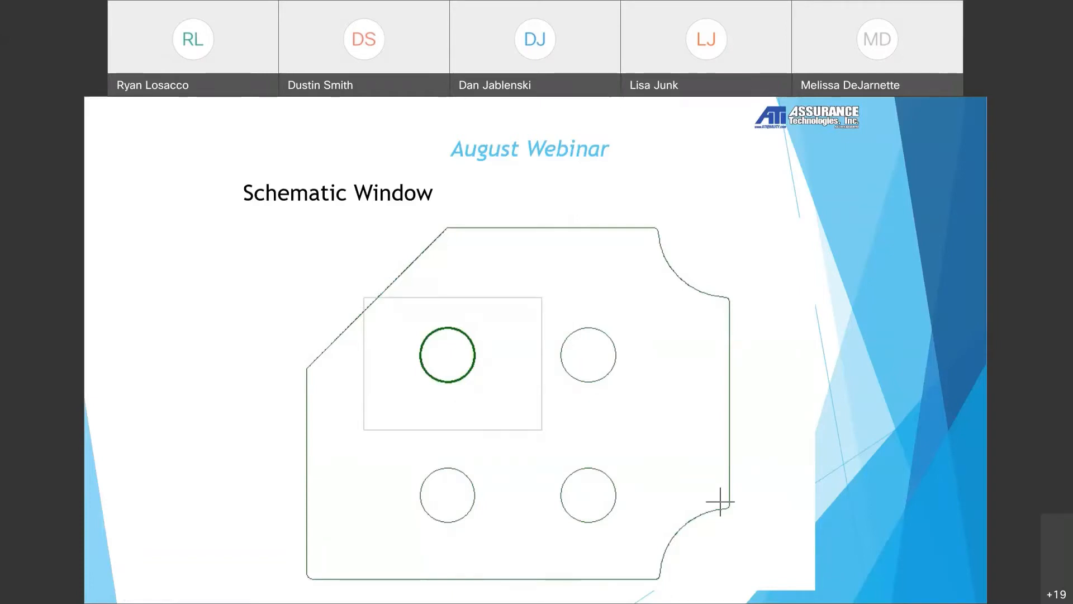
key(Right)
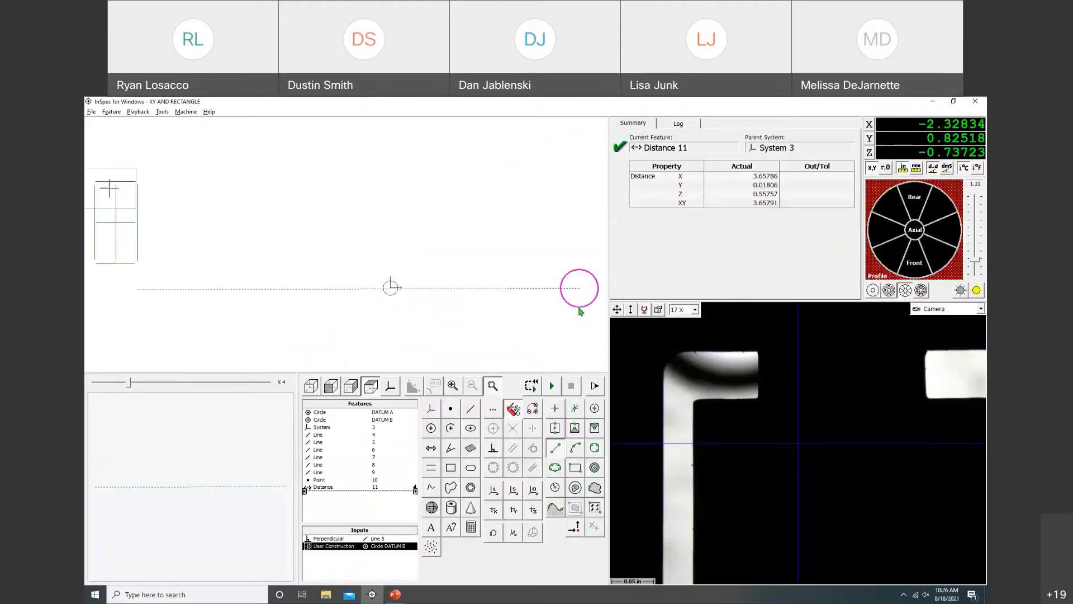
- Select the DATUM B circle in the schematic and drive the stage around the part to follow the camera's position
click(578, 309)
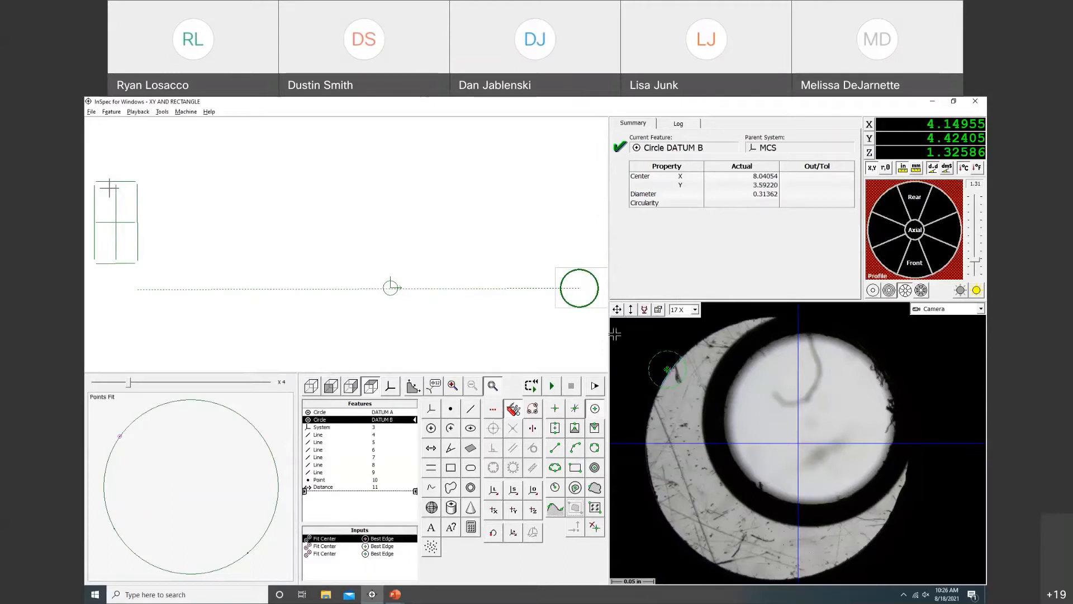
drag(617, 309, 549, 308)
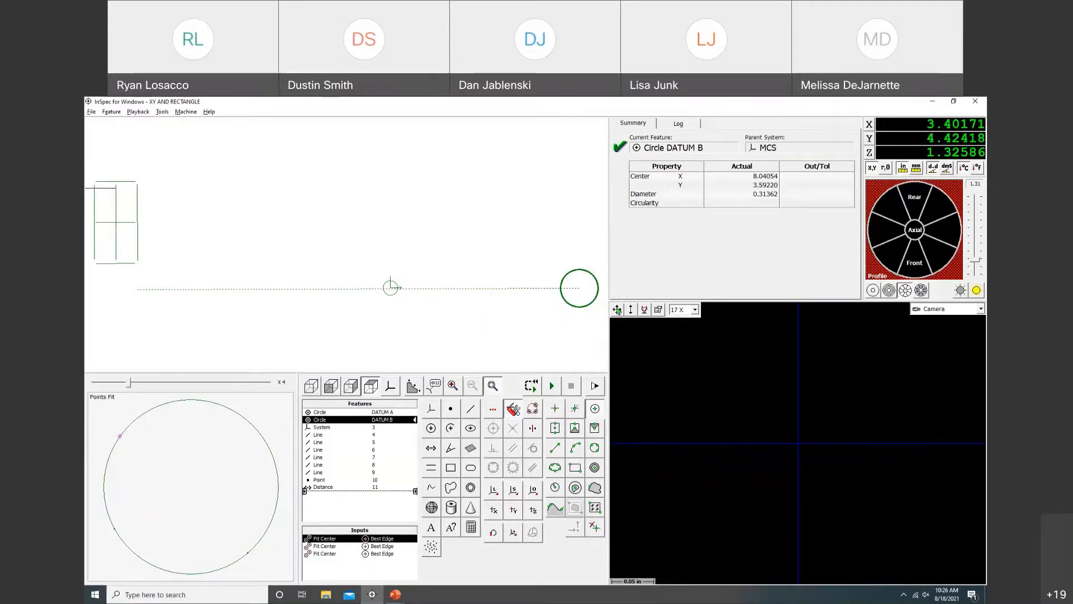
drag(617, 310, 687, 340)
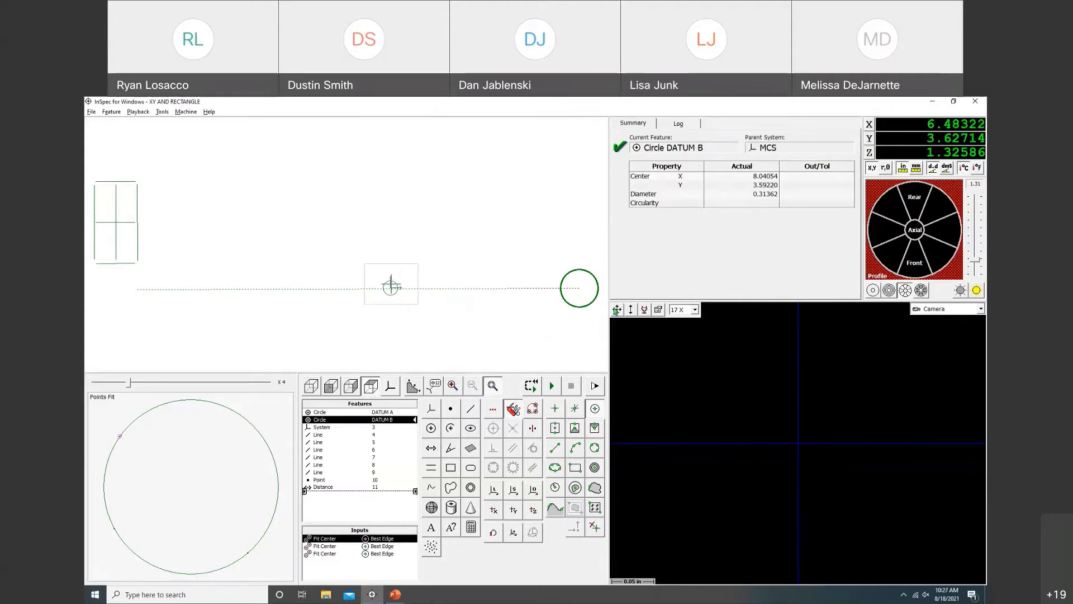
drag(617, 310, 615, 263)
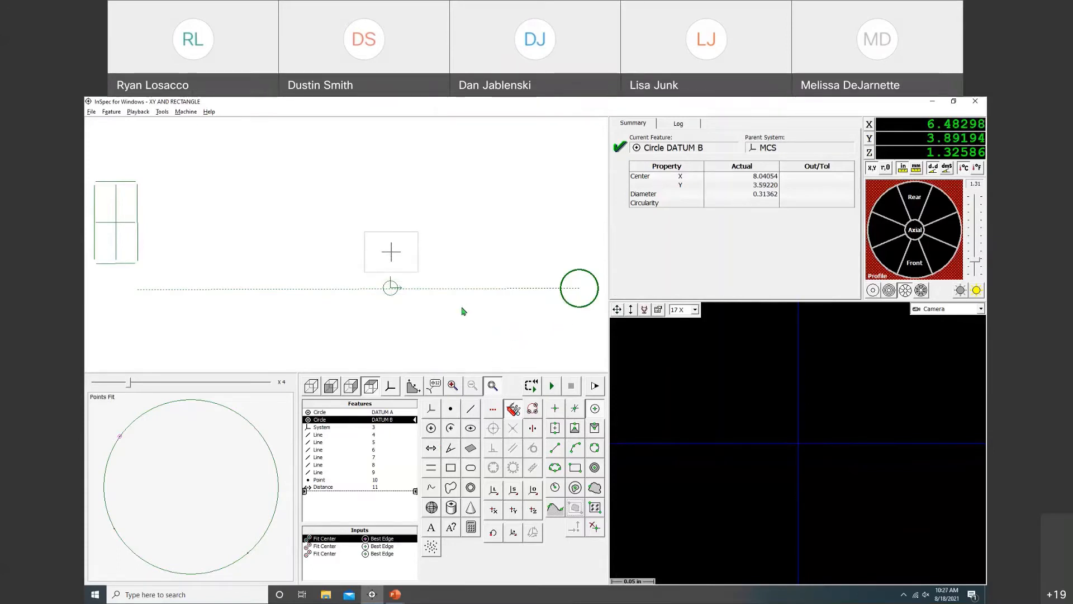
key(alt+Tab)
key(Right)
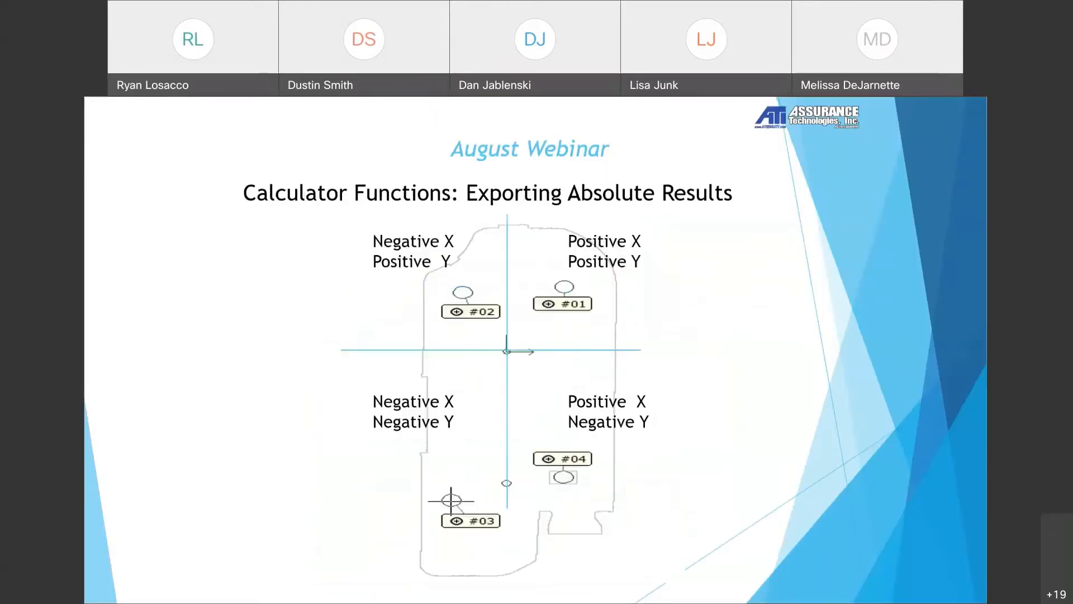
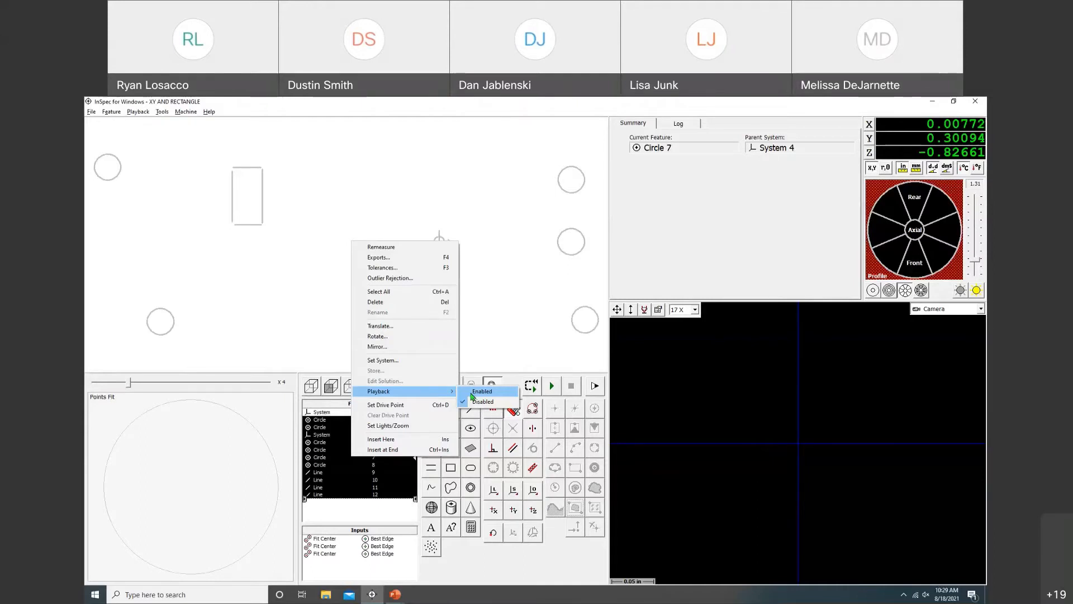
- Enable playback for the selected features 2 through 12 and save the program
click(478, 392)
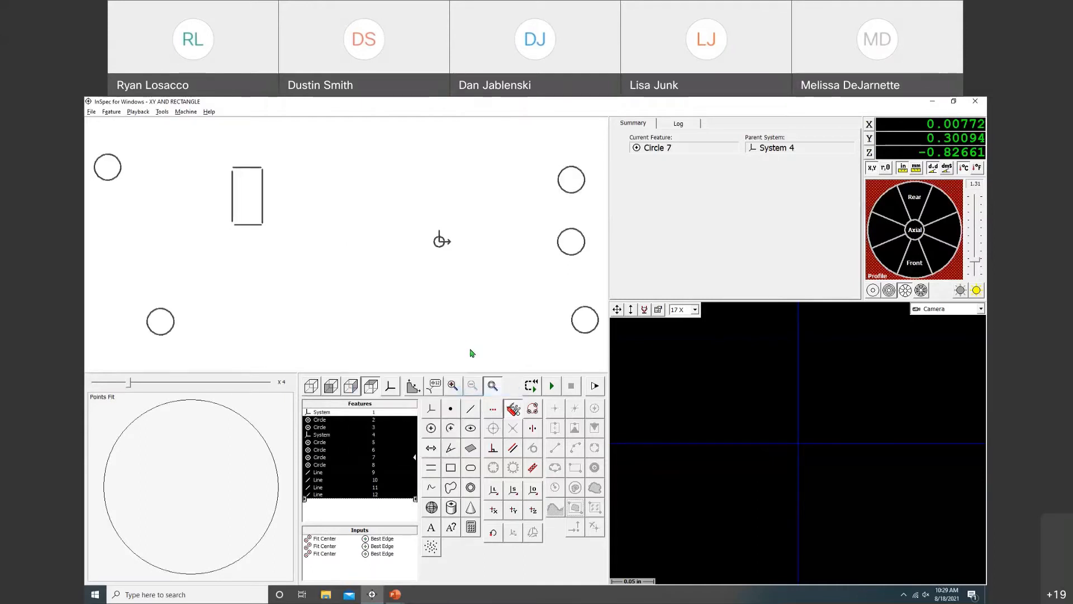
click(464, 330)
click(91, 113)
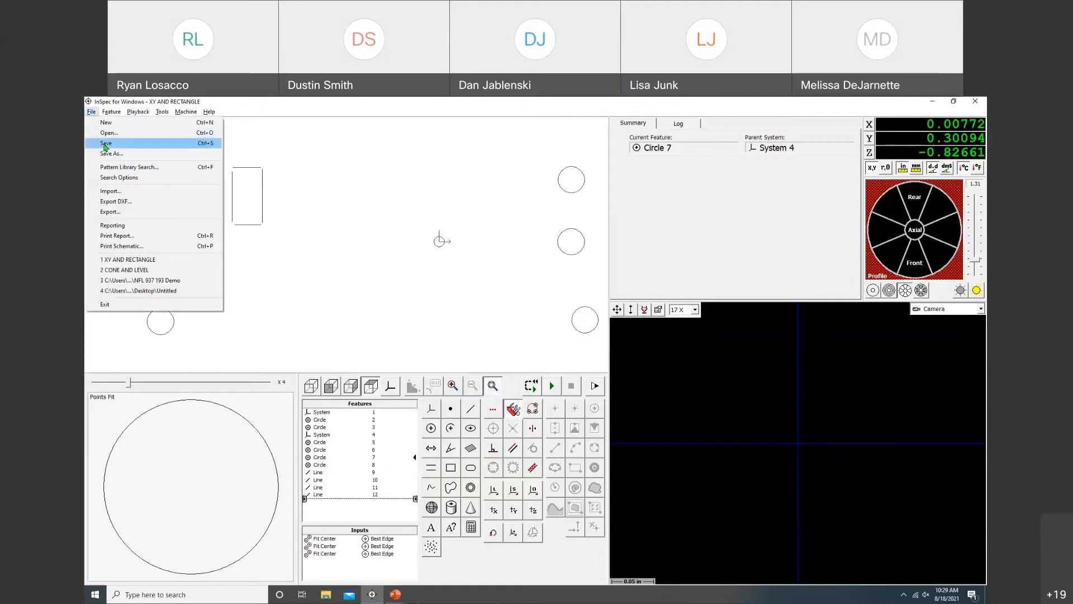
click(105, 143)
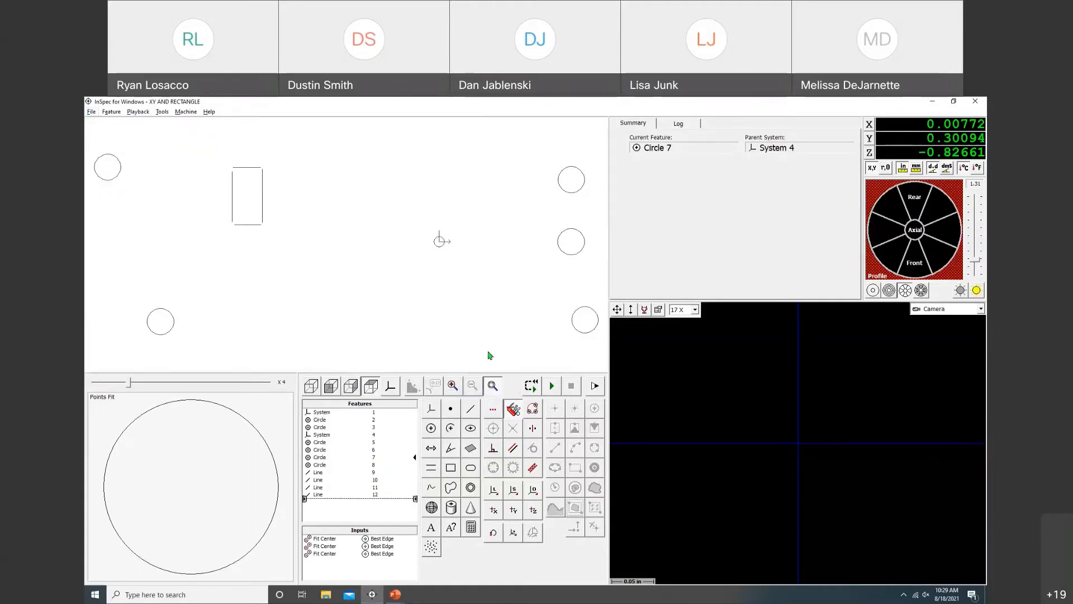
- Run the program to measure its circles and edge lines automatically
click(551, 385)
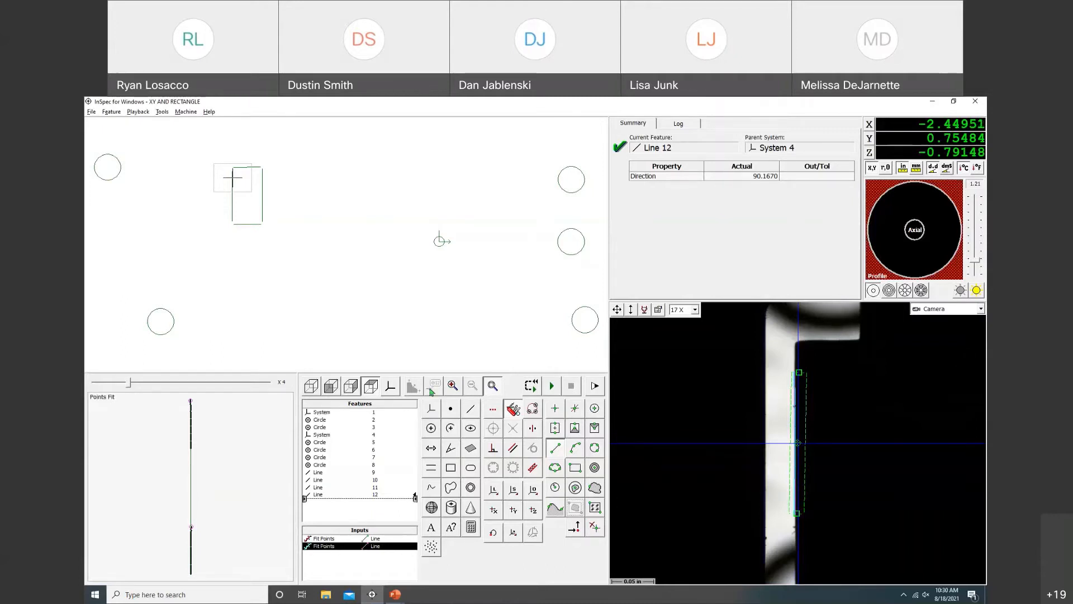
- Inspect the properties of System 4 and the coordinates of Circle 7 and Circle 8
click(376, 436)
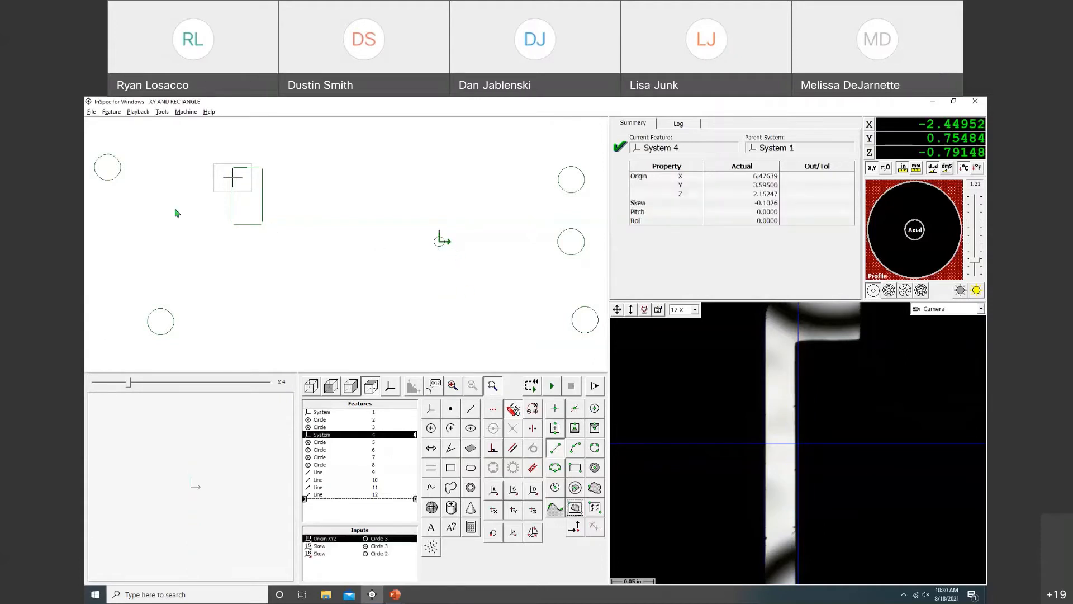
click(120, 173)
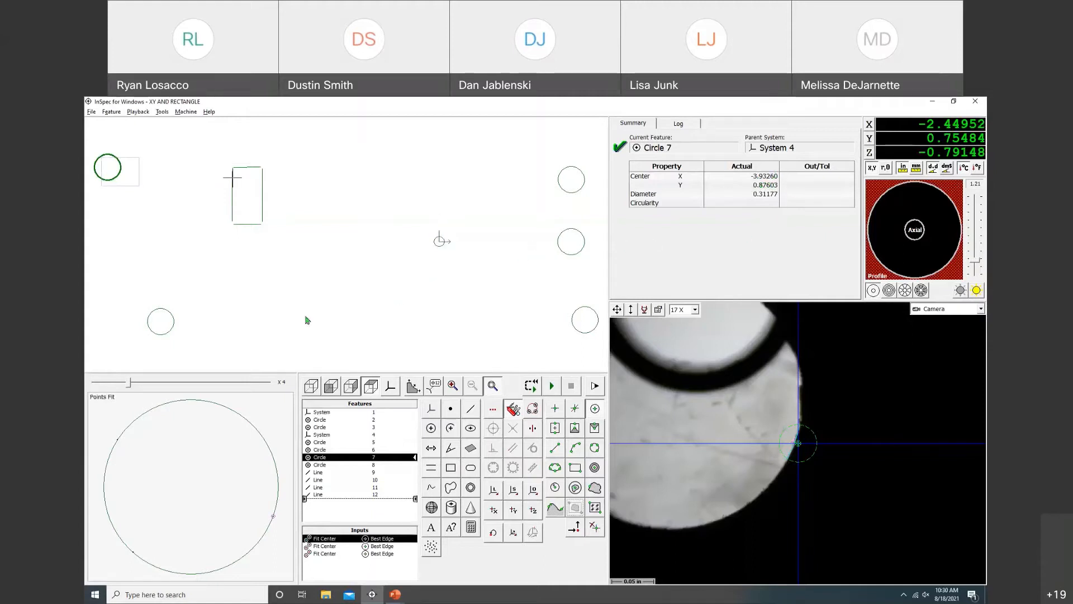
click(172, 325)
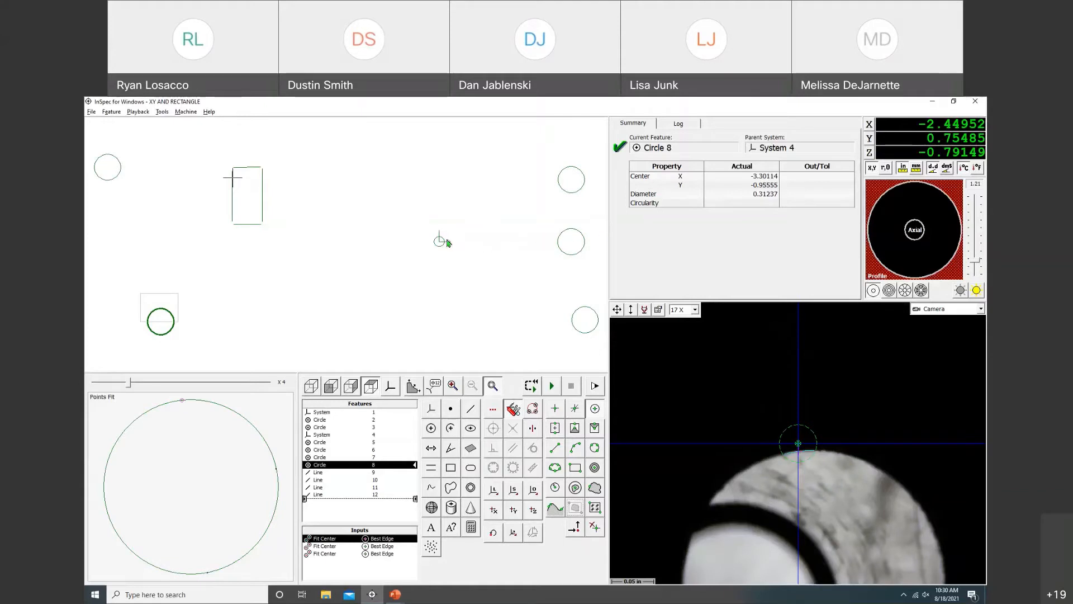
- Offset System 4 with a 90-degree rotation about Z and align the part view to the rotated system
click(440, 239)
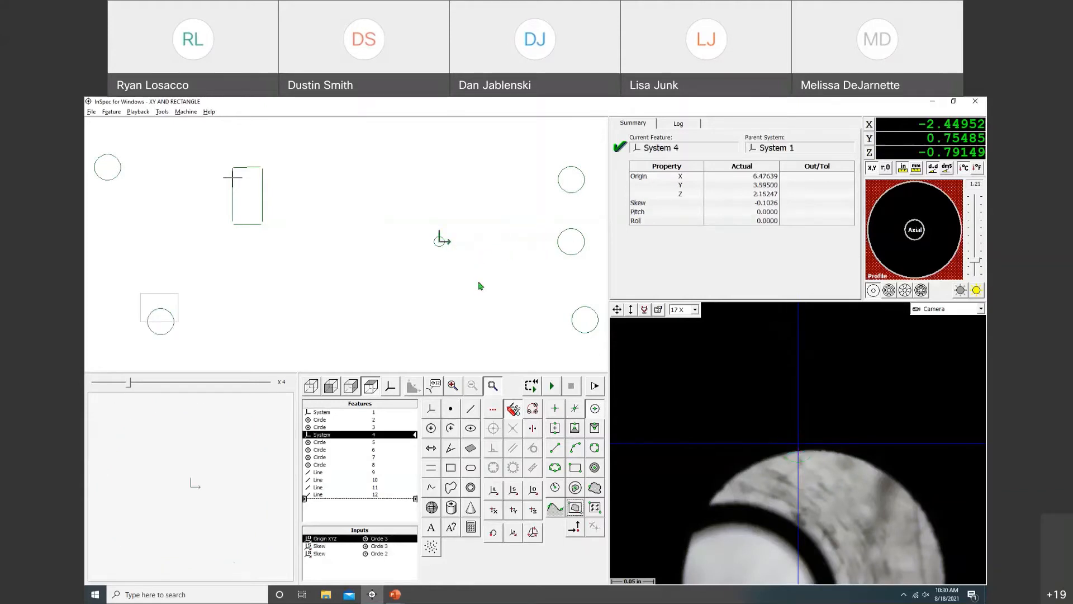
click(512, 536)
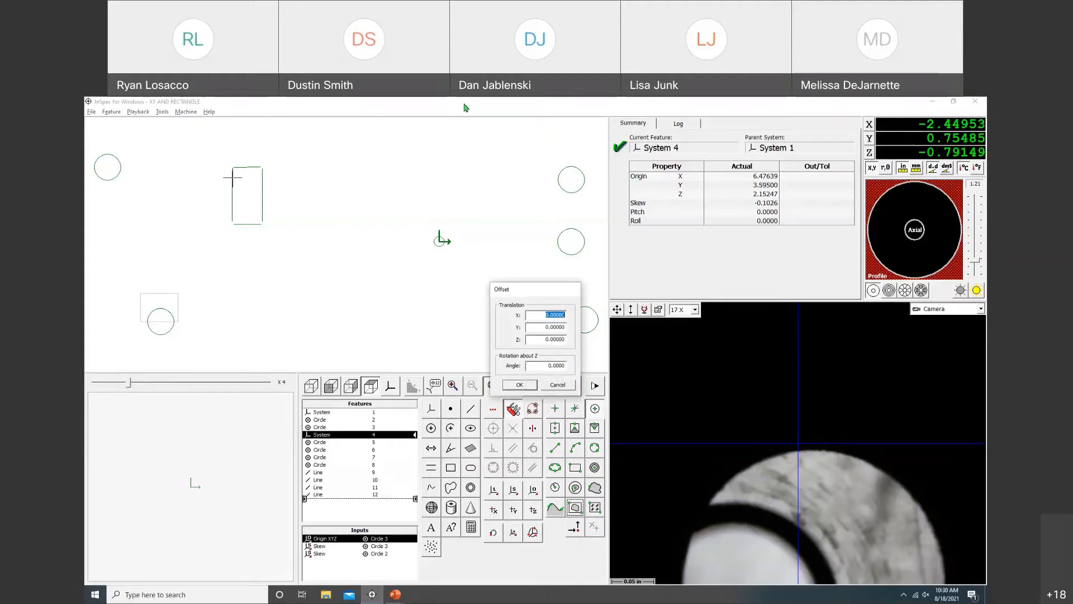
double_click(543, 364)
click(519, 385)
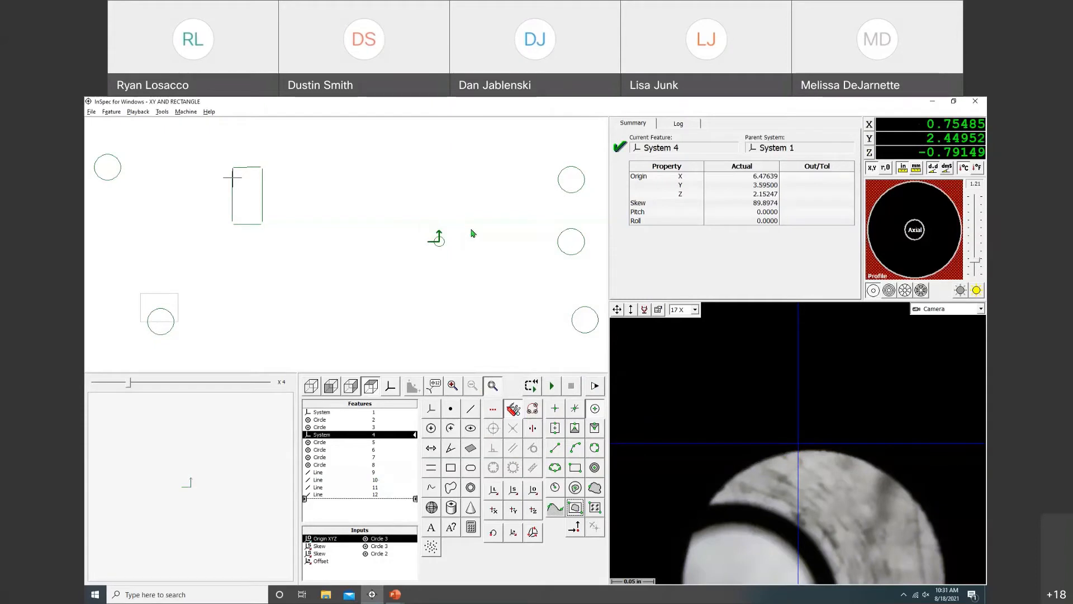
click(394, 385)
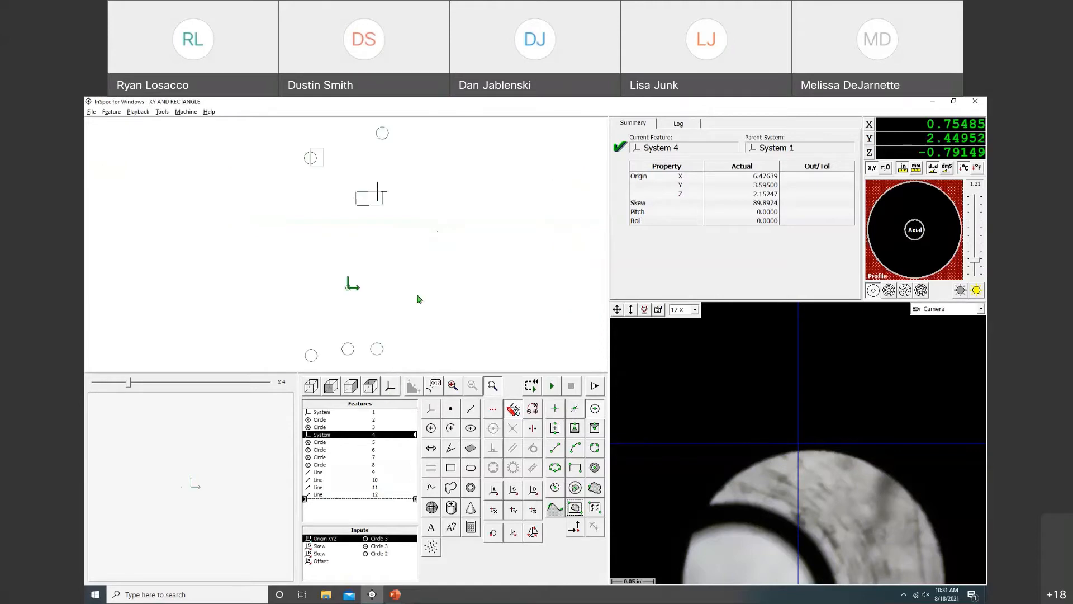
- Review the X and Y center coordinates of the outer circles relative to the rotated System 4
click(380, 134)
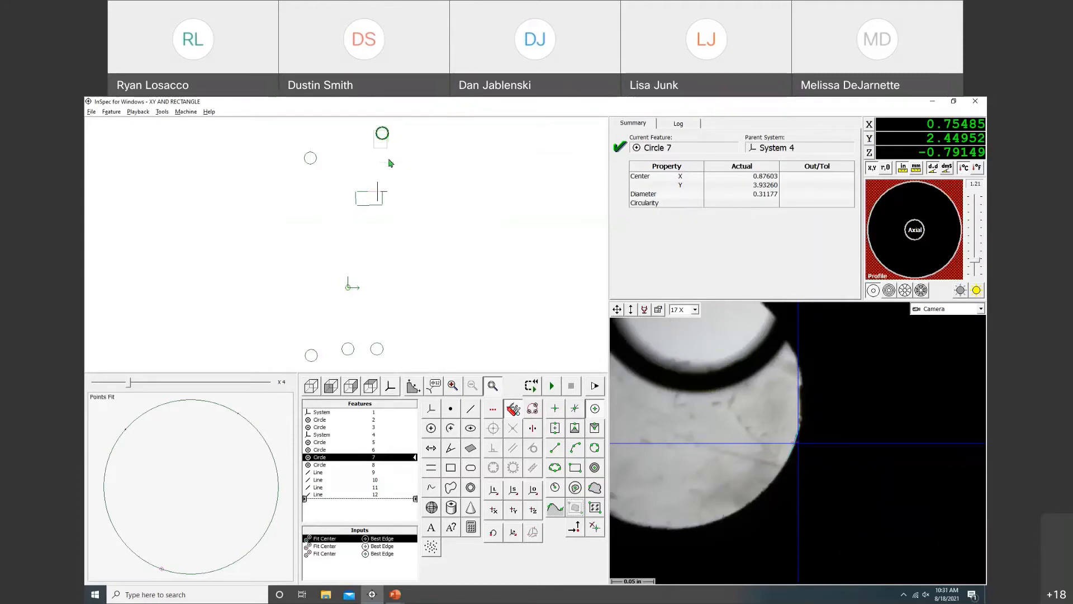
click(313, 162)
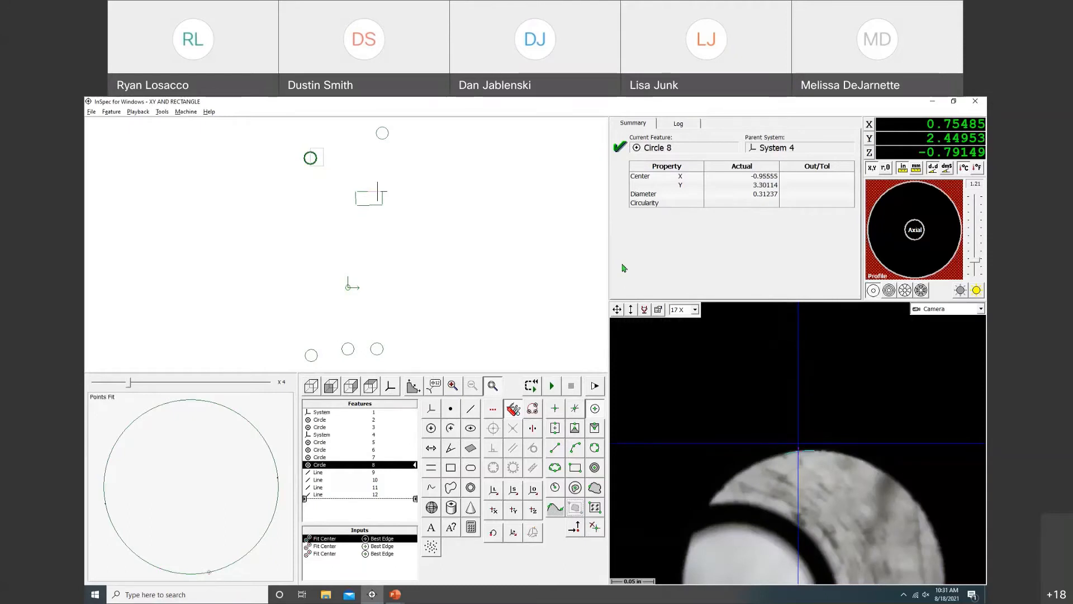
click(376, 349)
click(312, 355)
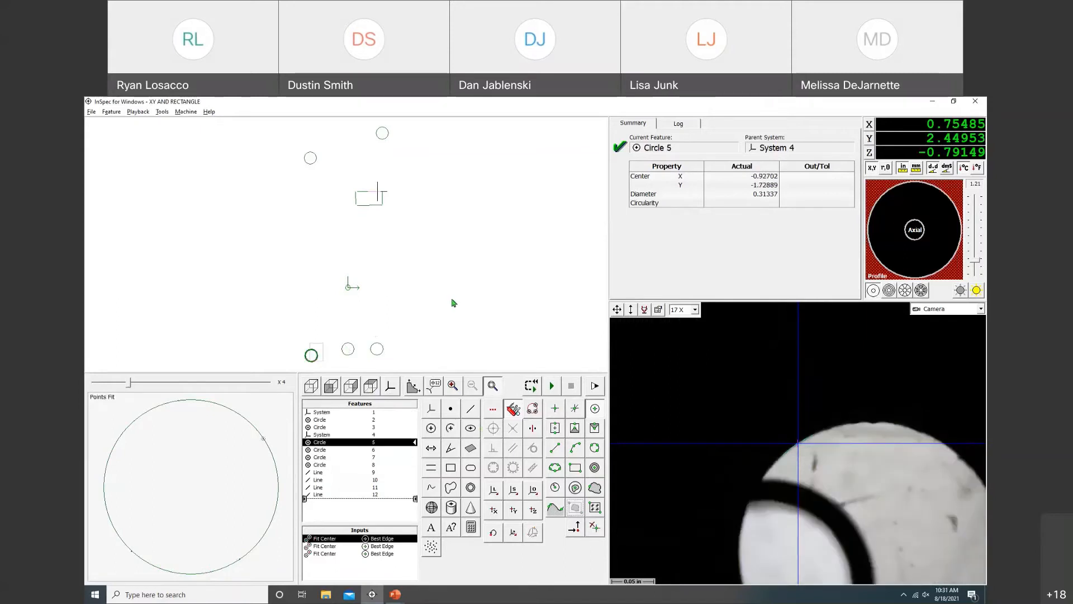
click(383, 138)
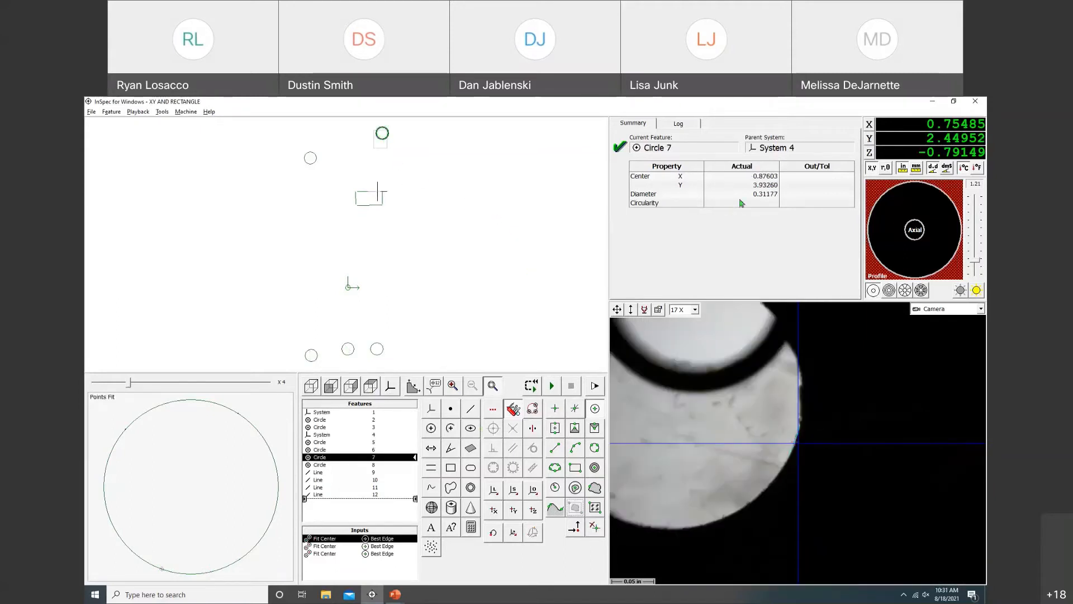
click(316, 174)
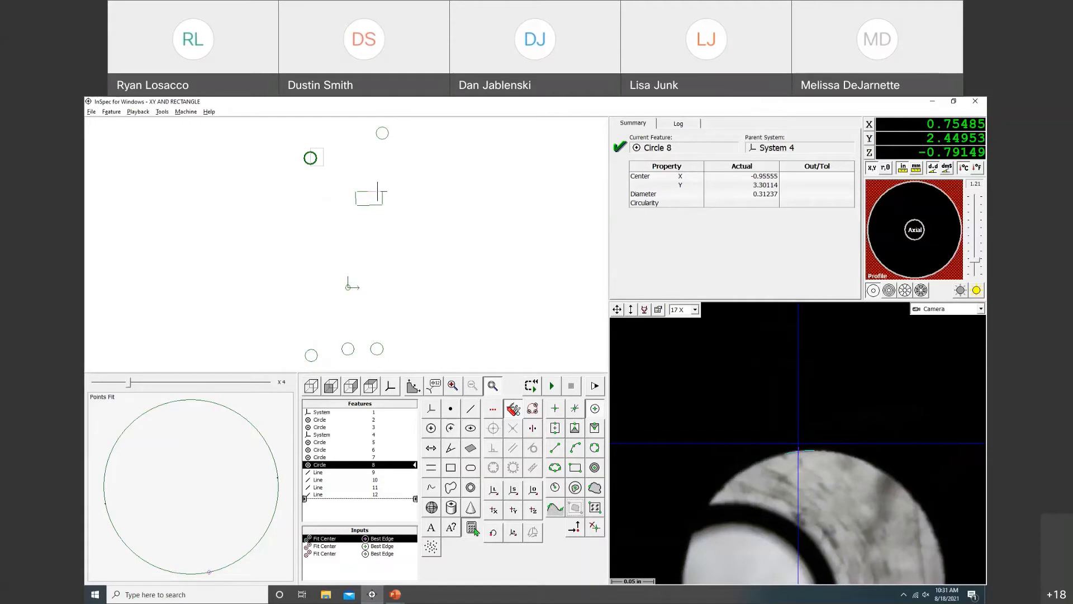
- Create a calculator feature with the expression abs([8].X), using the actual X value of Circle 8
click(472, 528)
double_click(674, 268)
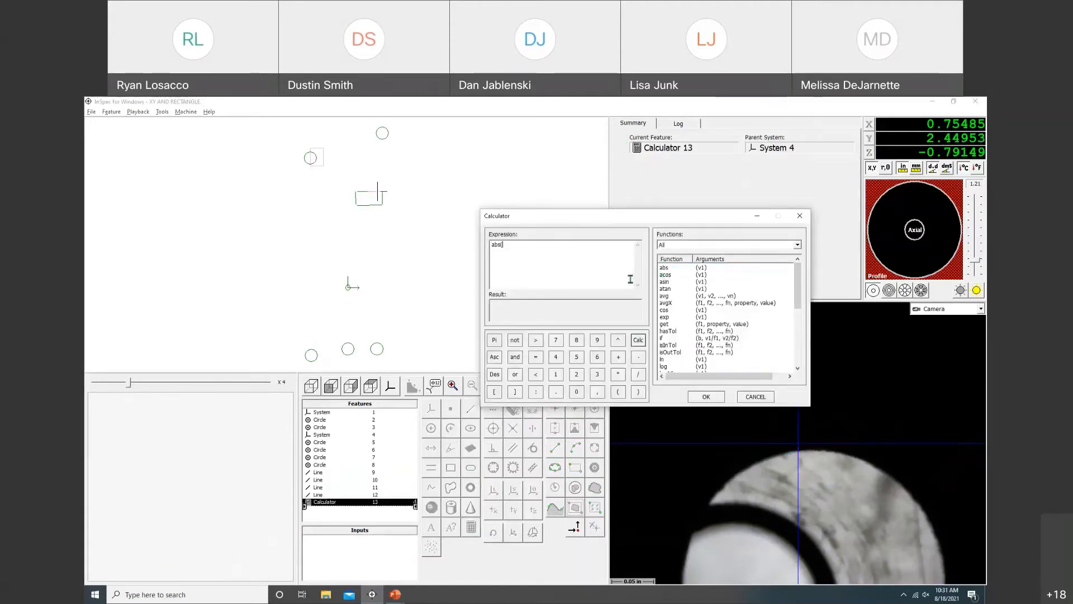
click(314, 164)
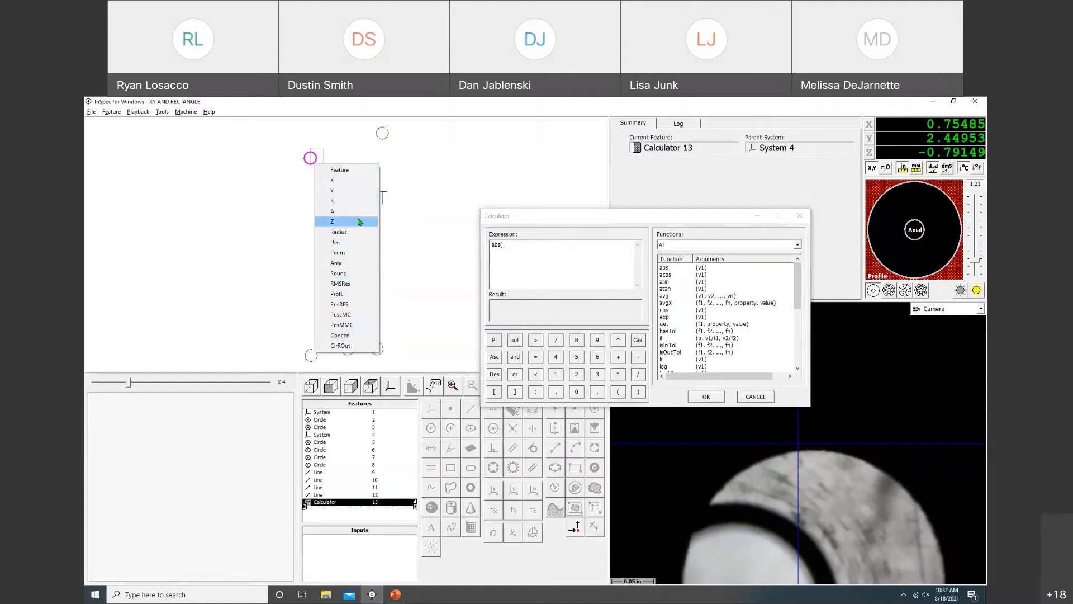
click(353, 183)
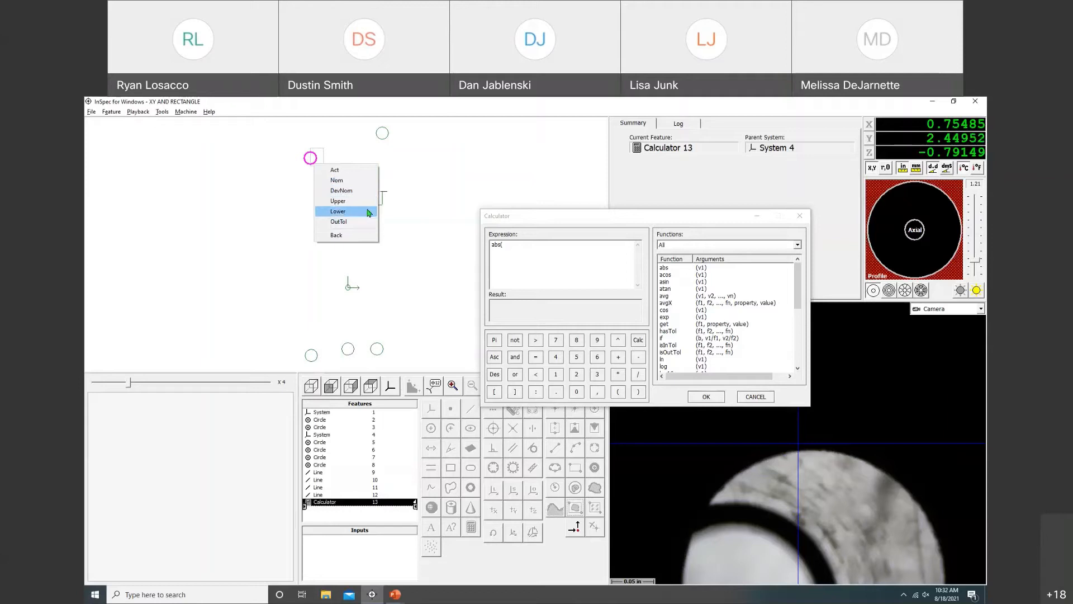
click(366, 171)
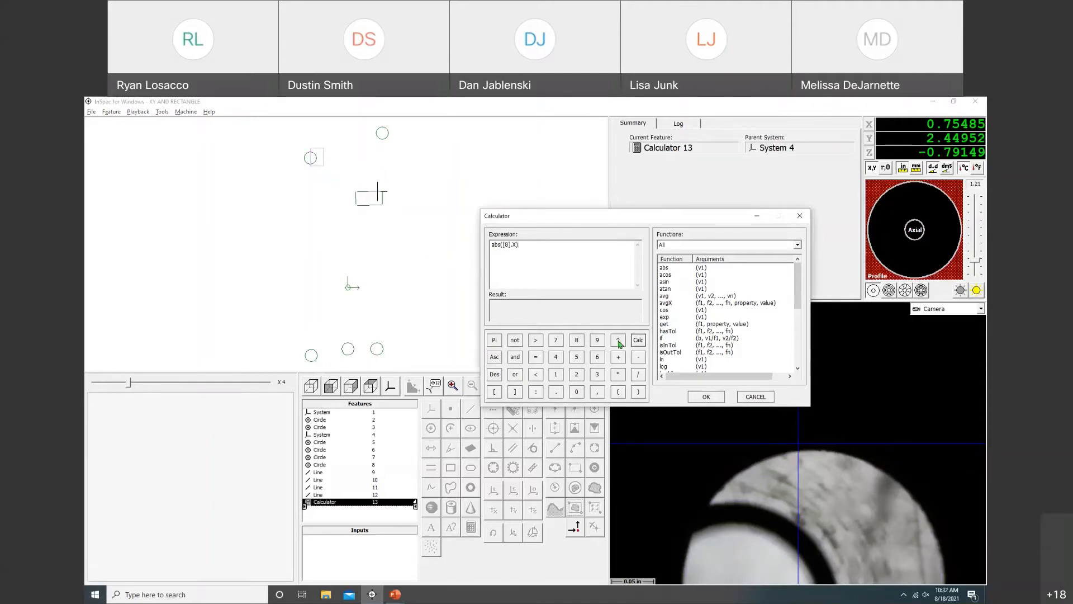
click(639, 340)
click(720, 397)
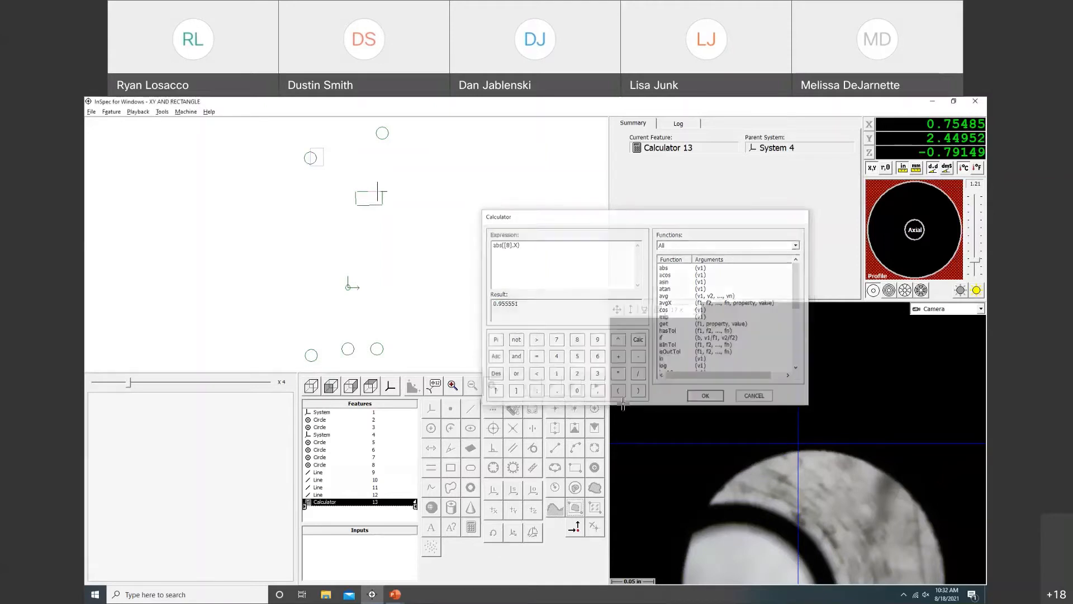
- Set the nominal of the Calculator 13 number to 0.95 in its feature tolerances
right_click(389, 508)
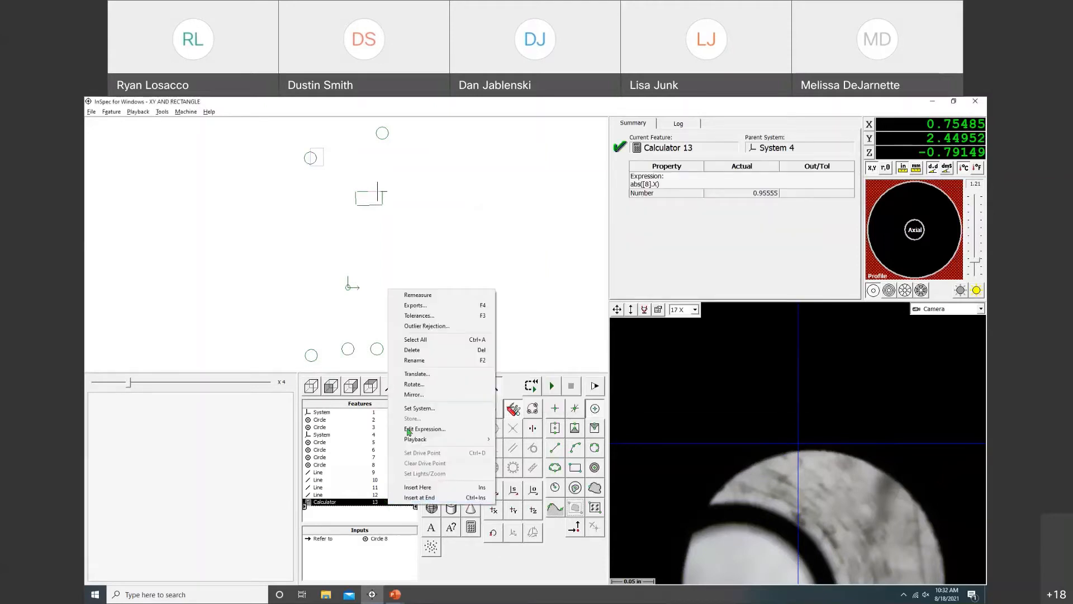
click(445, 314)
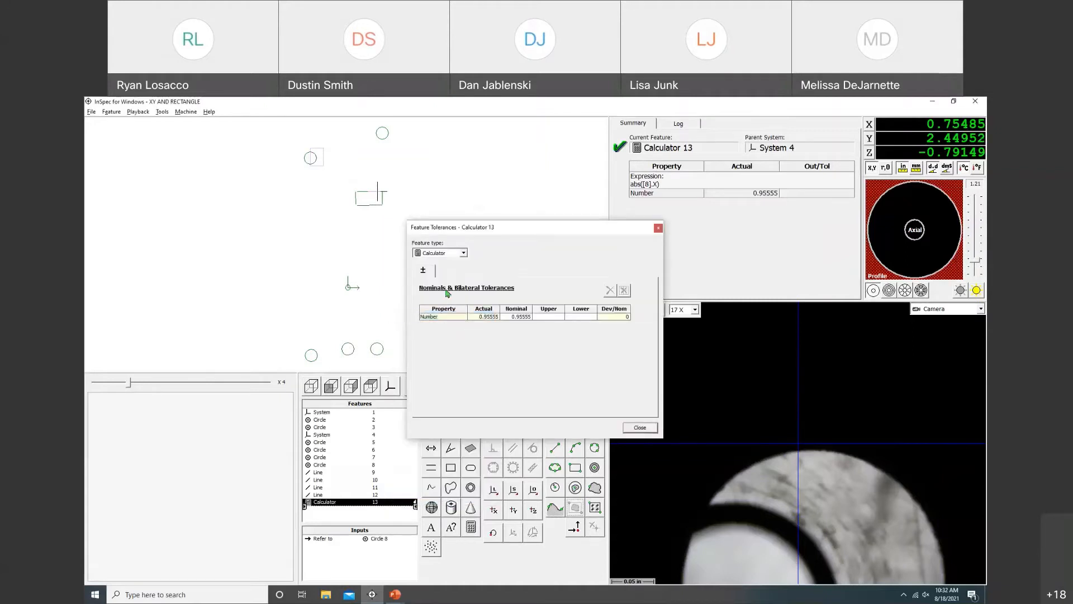
click(527, 317)
key(BackSpace)
text(.95)
key(Return)
click(640, 427)
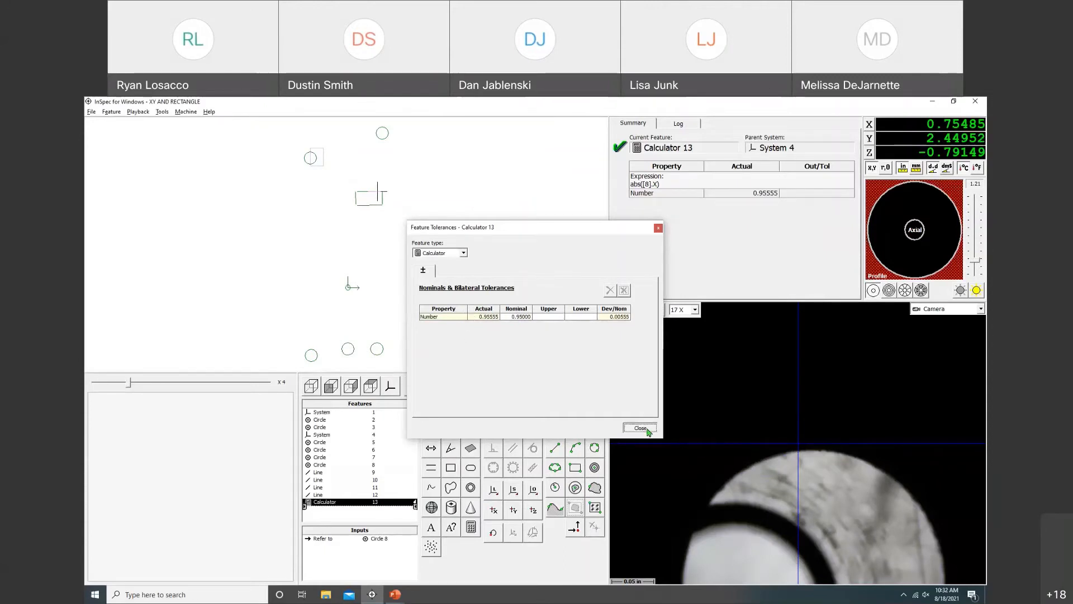
- Enable the Number property for export on Calculator 13
right_click(390, 502)
click(416, 302)
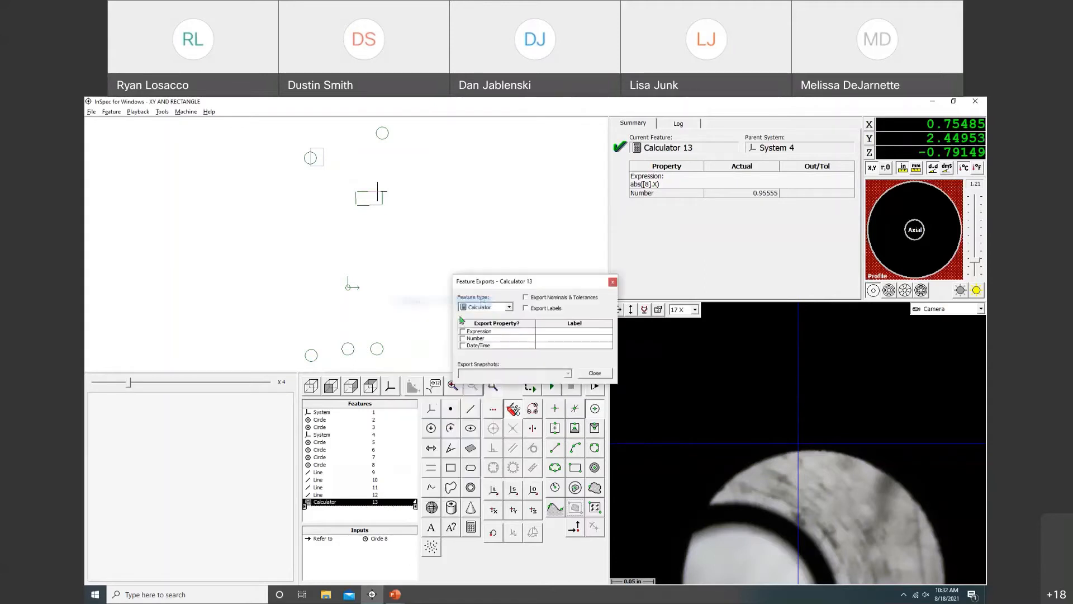
click(463, 338)
click(463, 338)
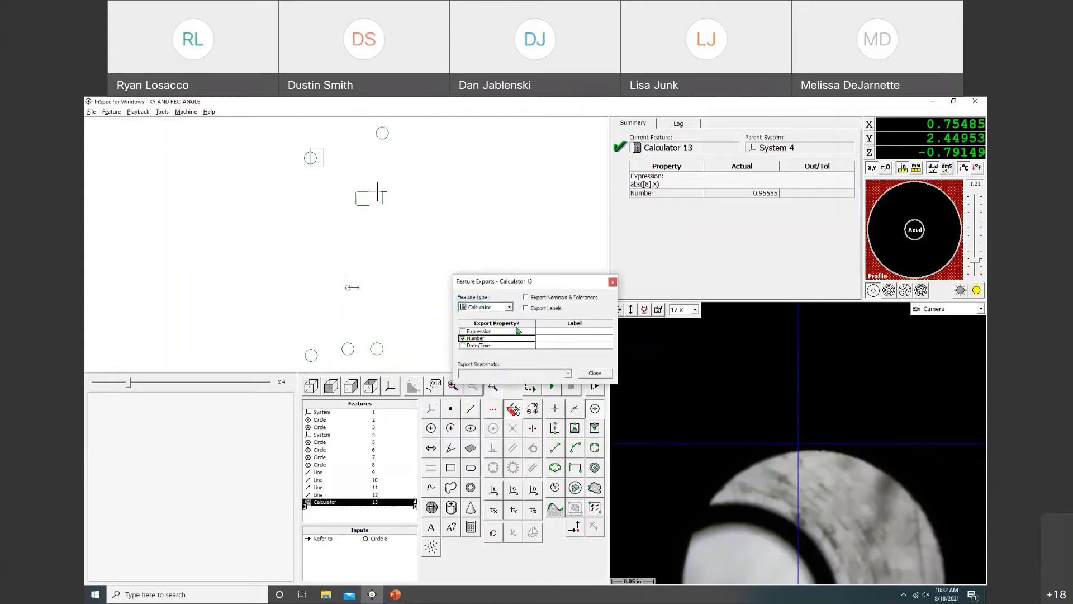
click(596, 373)
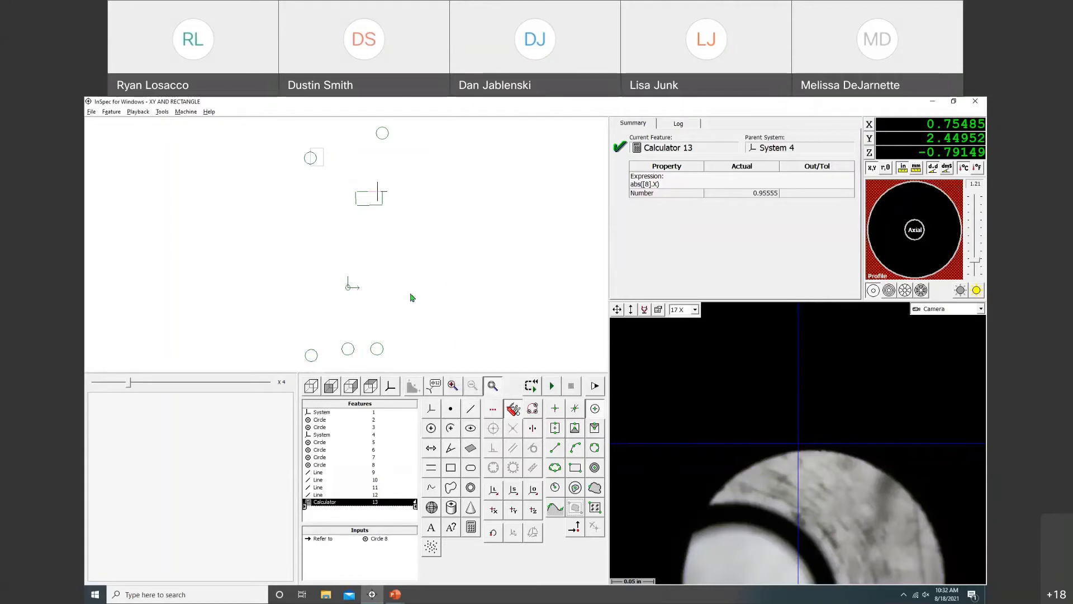
- Construct a line from the center of Circle 8 to the center of Circle 5
click(315, 164)
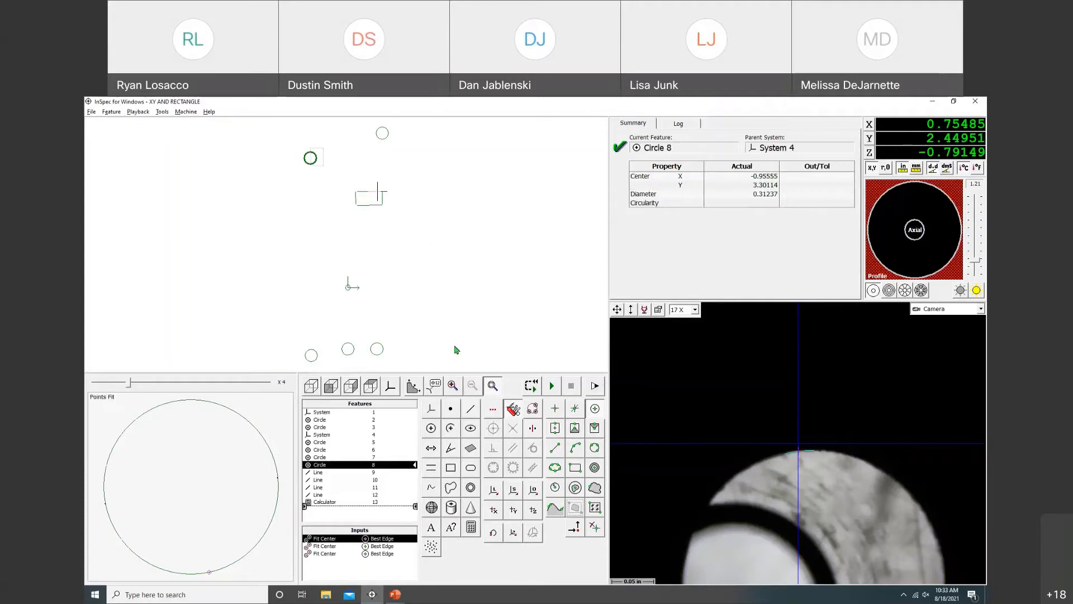
click(531, 331)
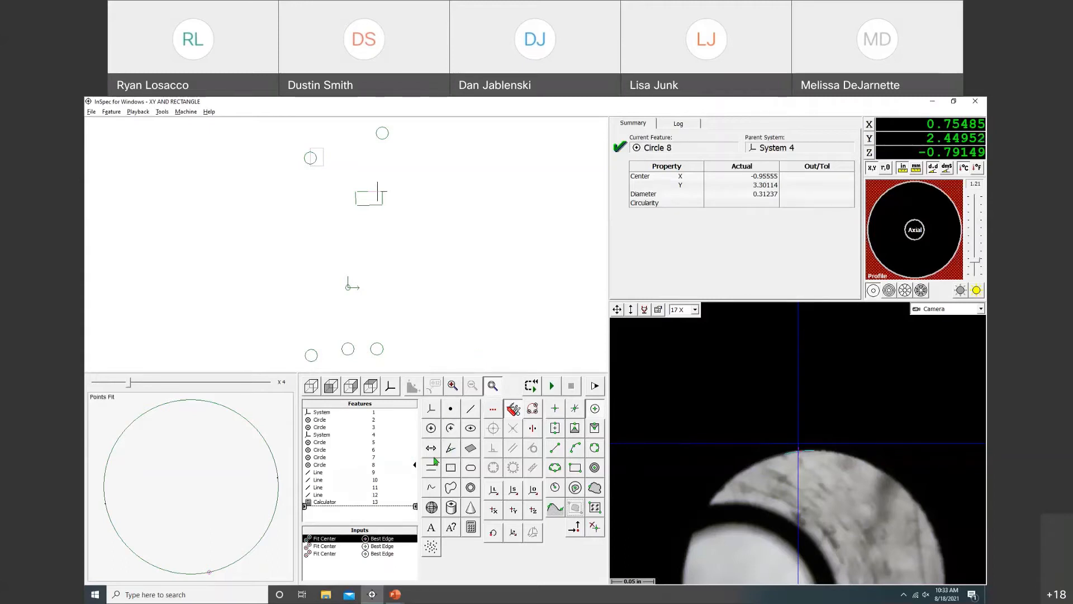
click(470, 409)
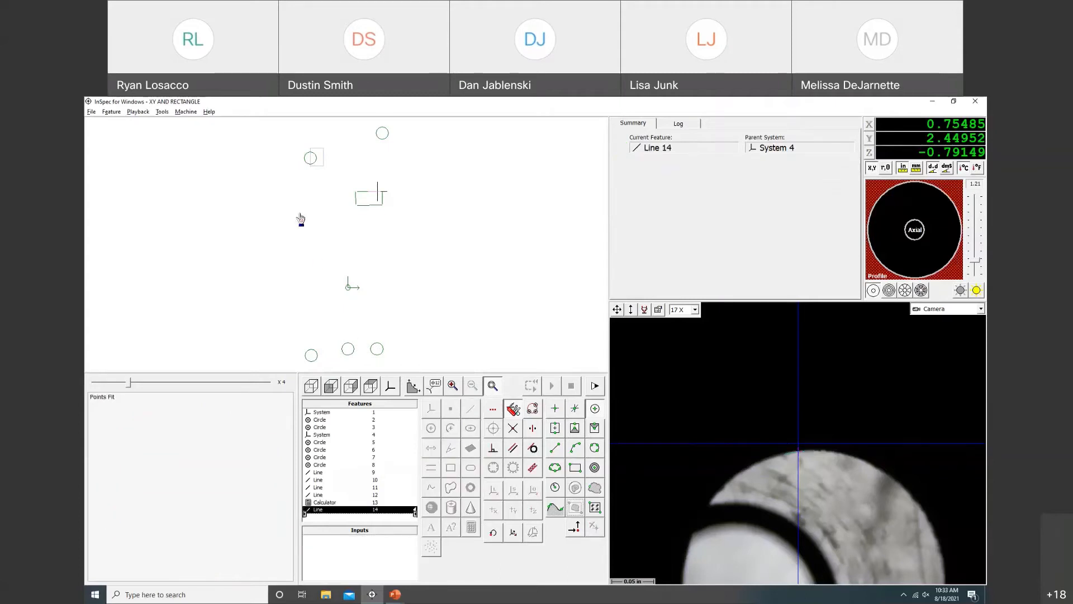
click(310, 159)
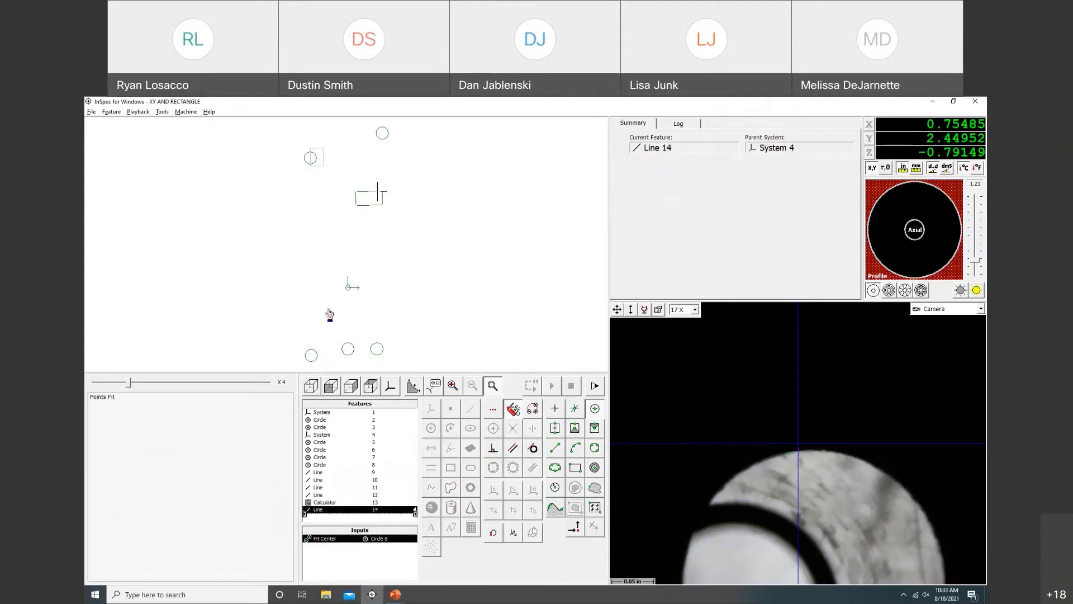
click(313, 355)
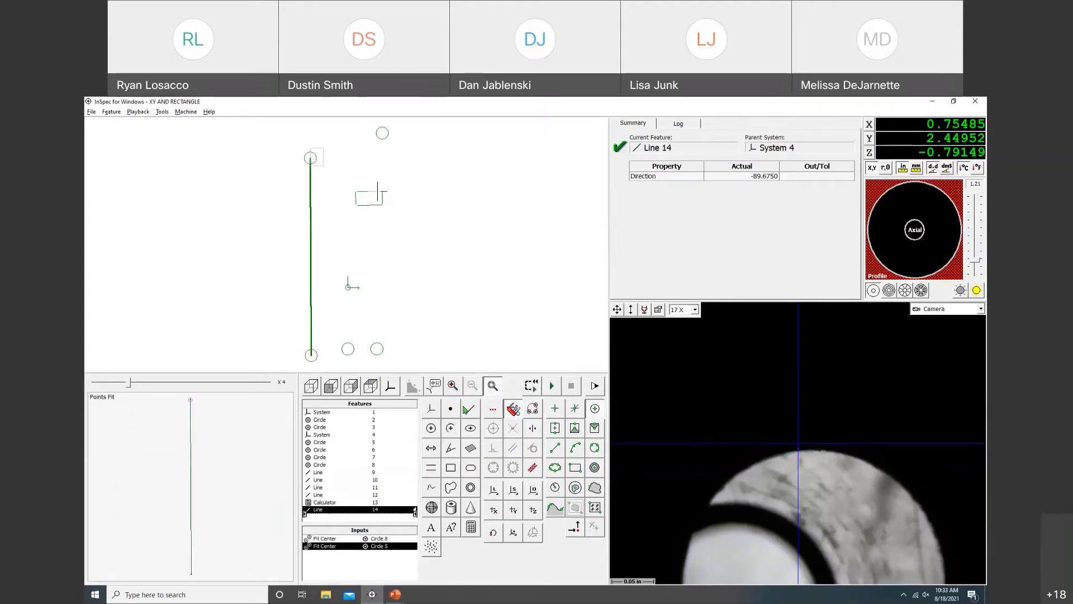
- Construct a second line from the center of Circle 5 to the center of Circle 6
click(470, 409)
click(310, 355)
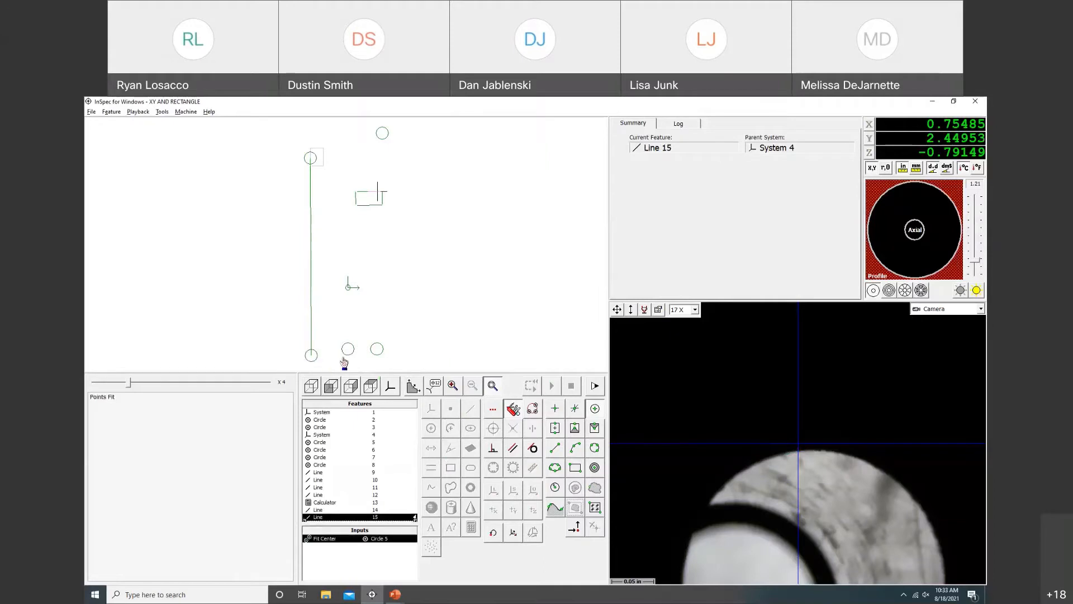
click(376, 349)
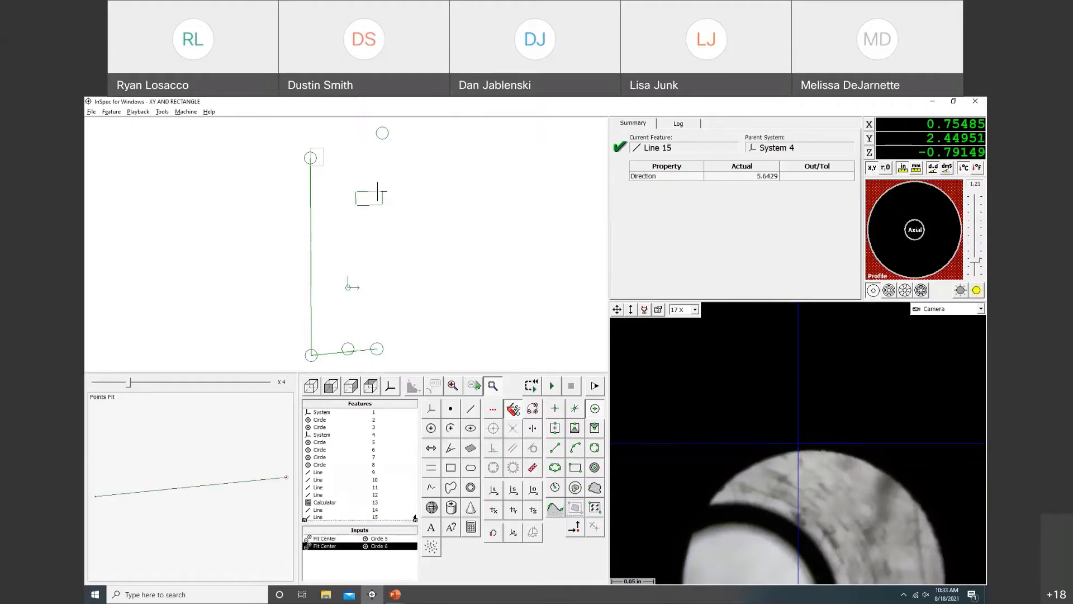
- Construct an angle feature between Line 14 and Line 15
click(451, 449)
click(312, 315)
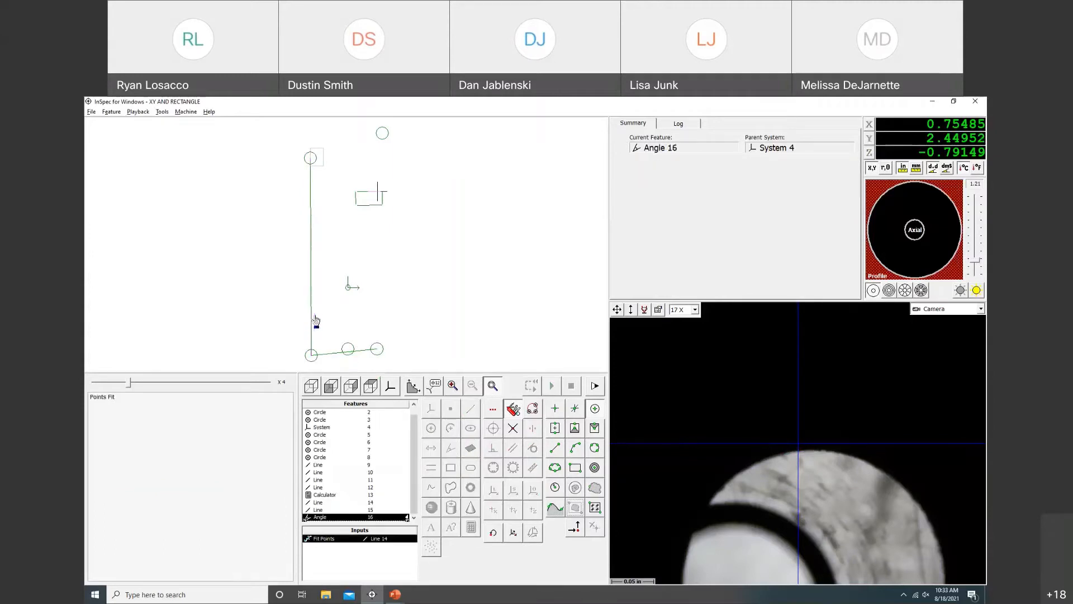
click(333, 355)
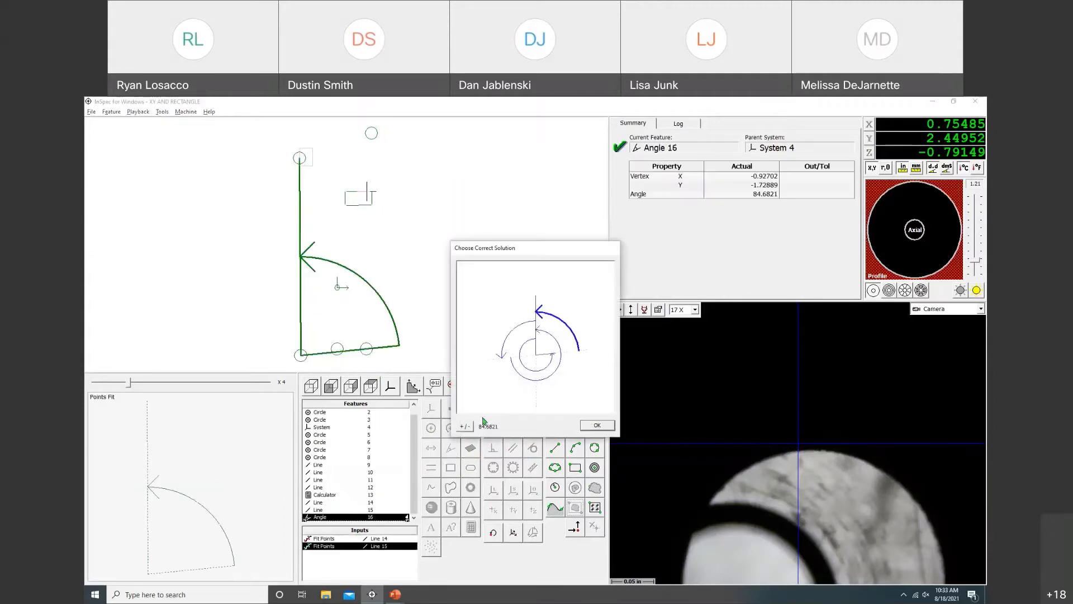
- Compare the alternative angle solutions and accept the acute one with a negative sign
click(506, 343)
click(526, 379)
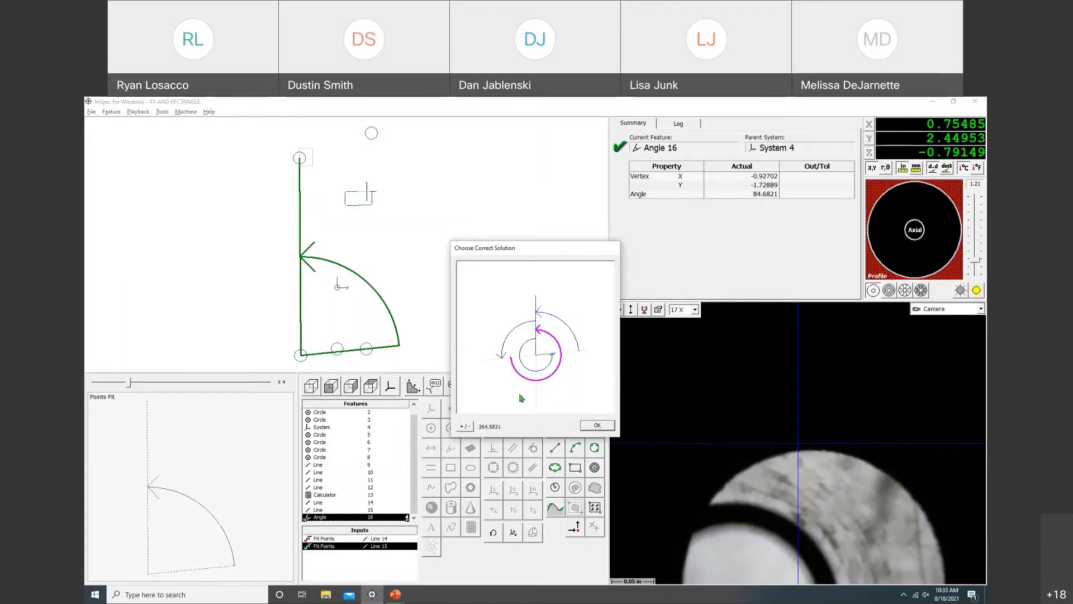
click(565, 333)
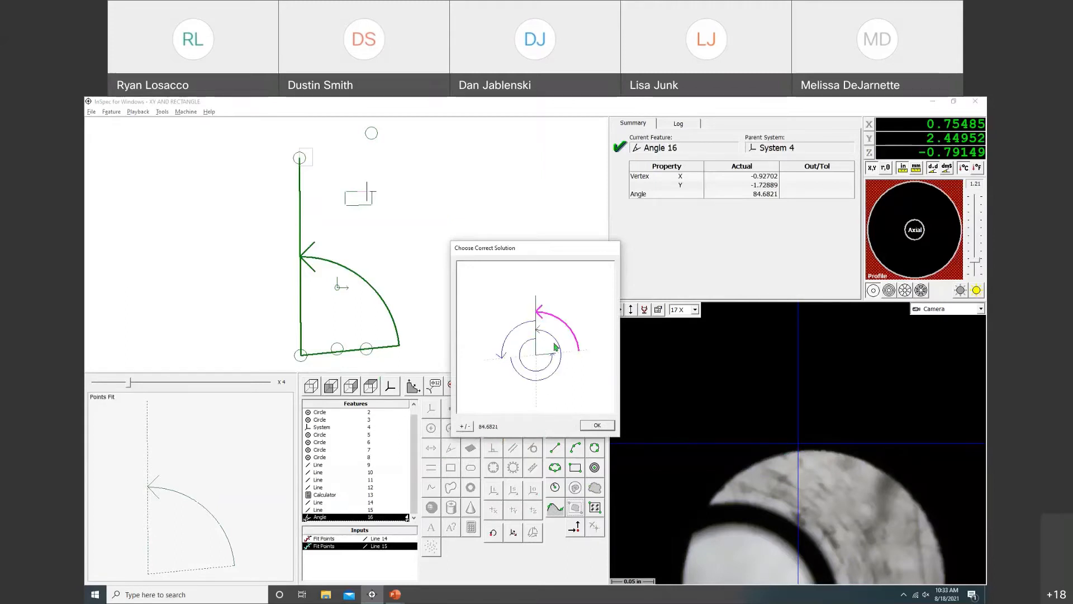
click(465, 427)
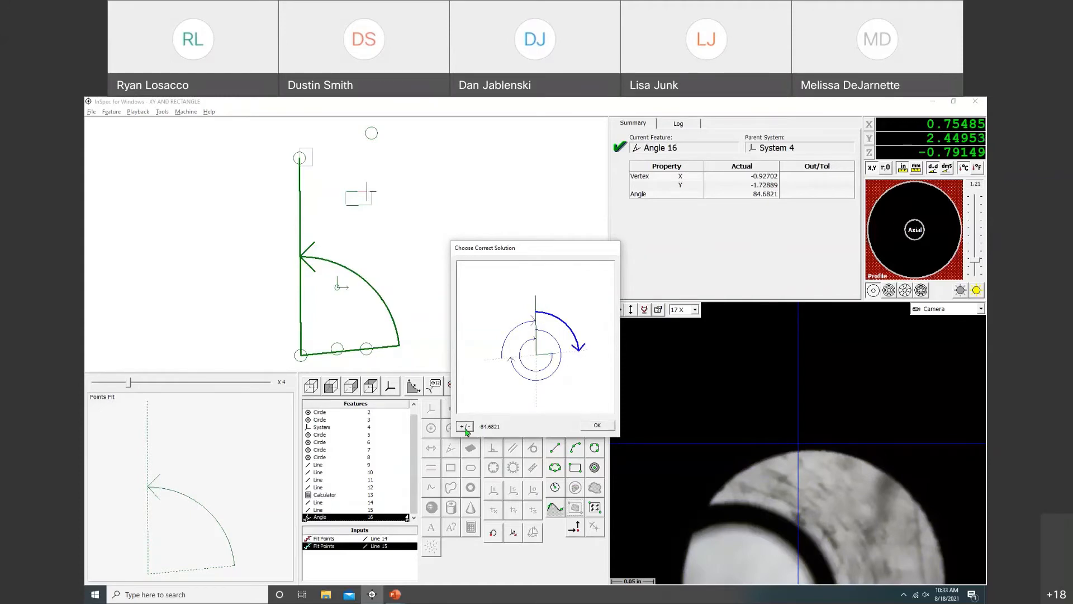
click(465, 427)
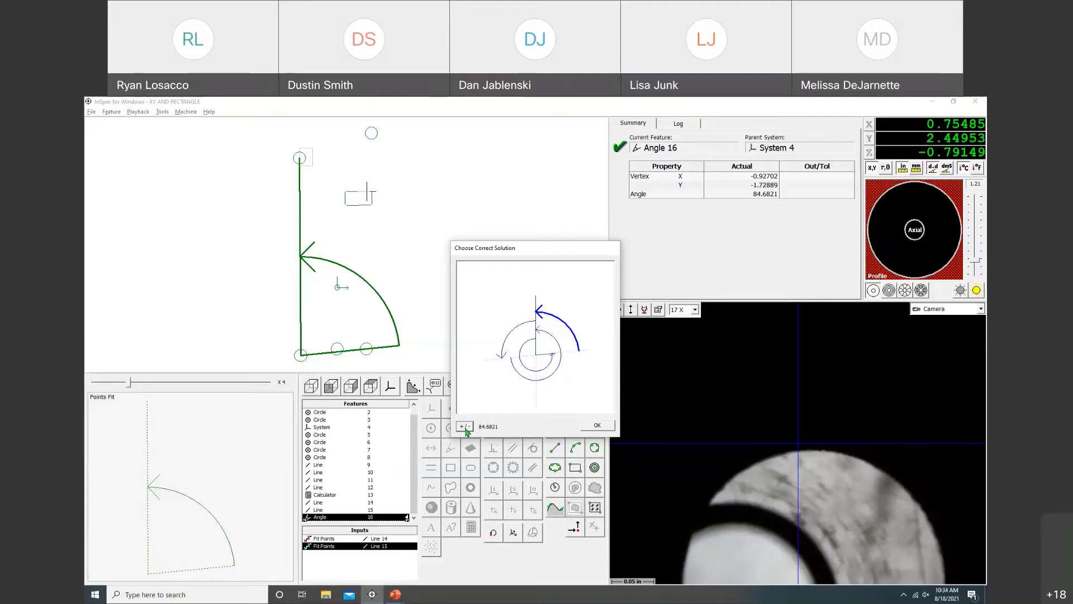
click(470, 426)
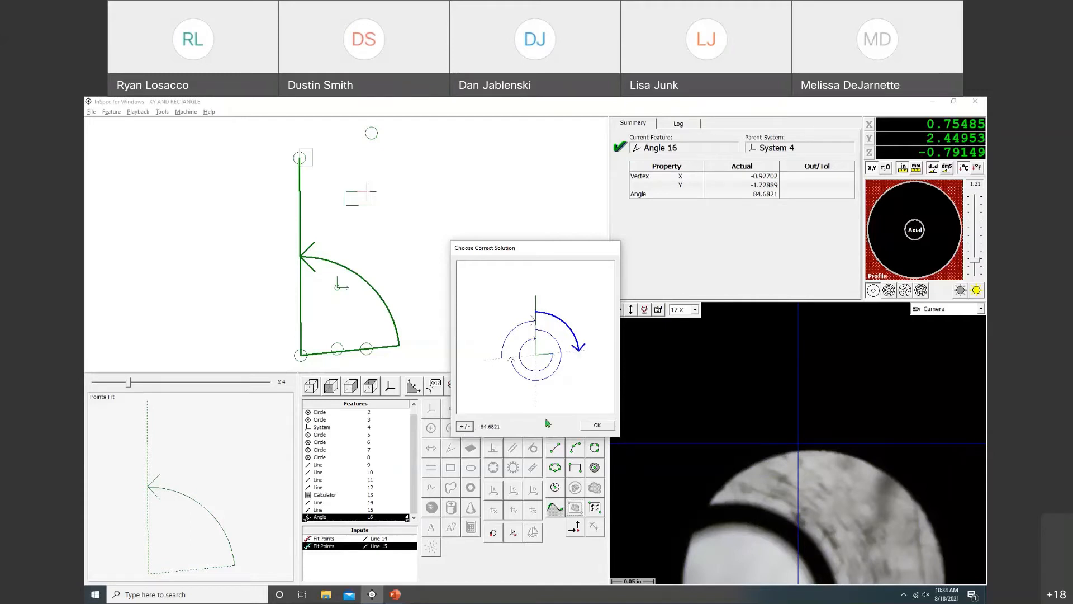
click(593, 425)
- Create a calculator feature with the expression abs([16].IncAng) and evaluate it
click(472, 526)
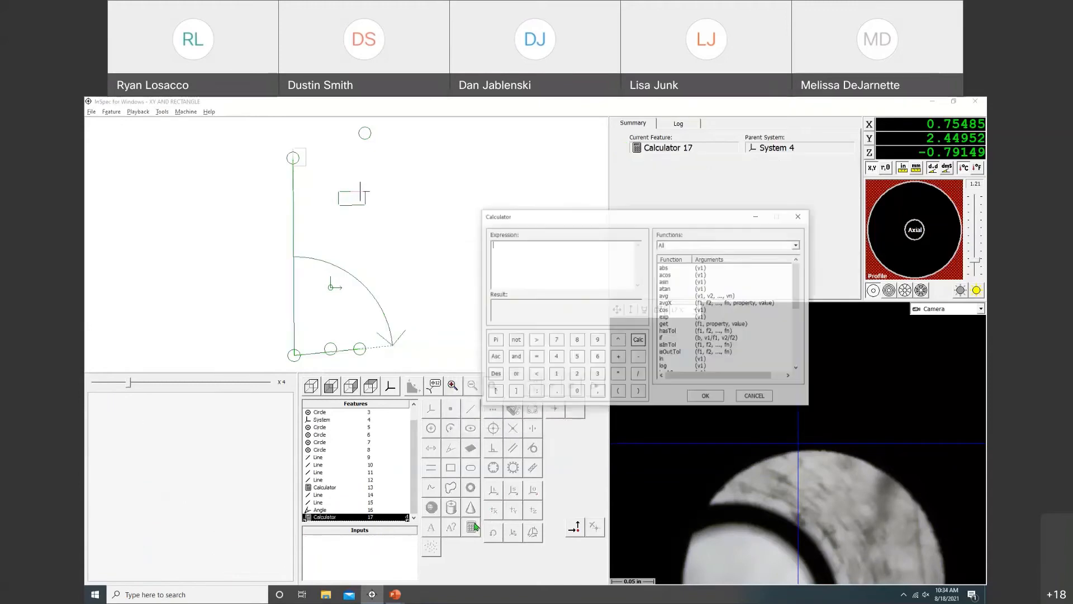
text(abs()
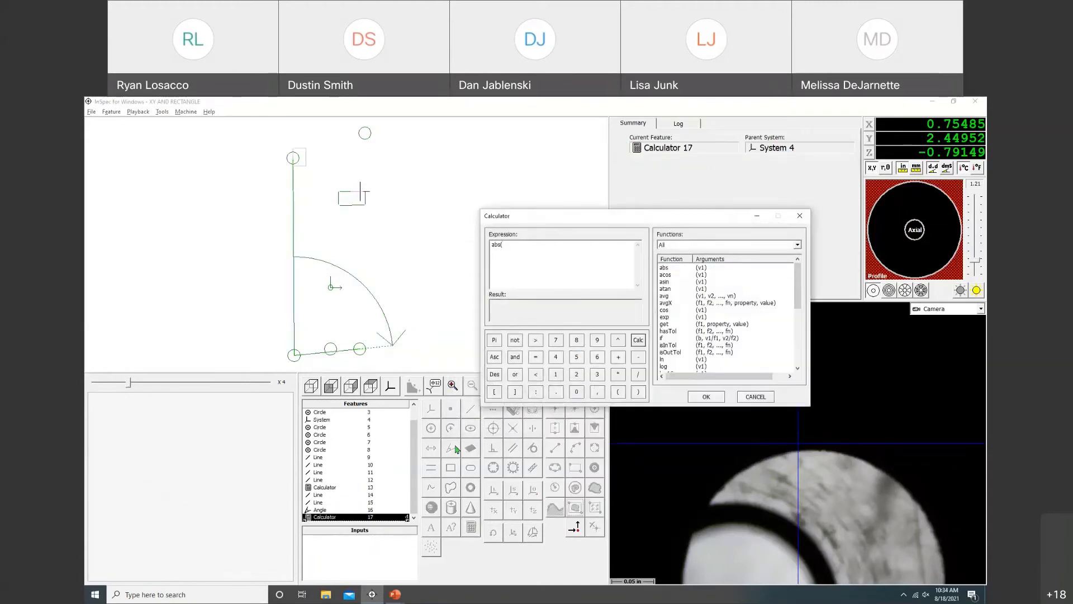
click(323, 510)
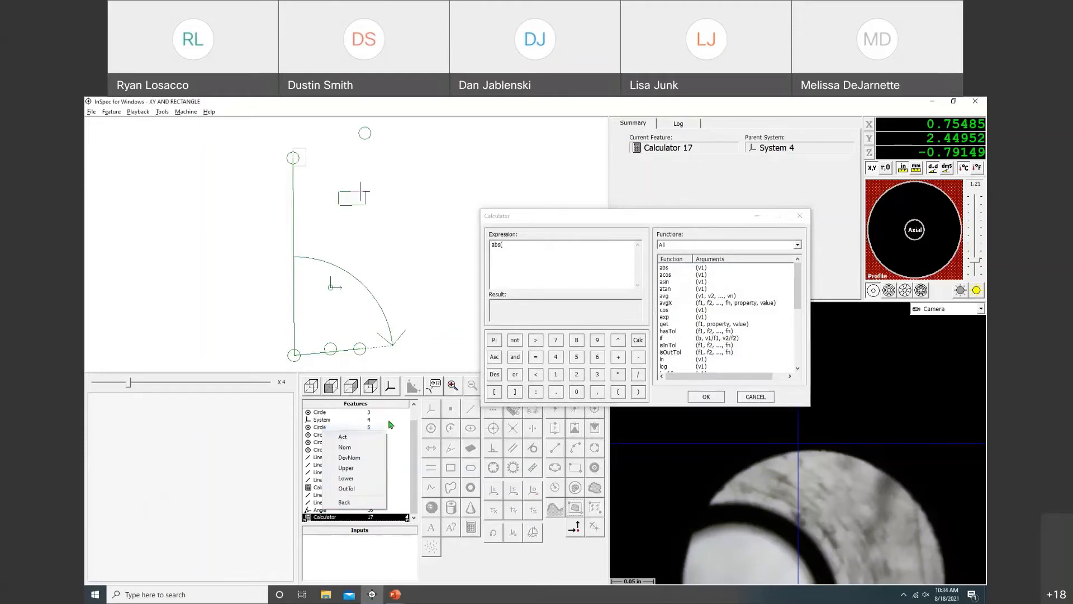
click(371, 431)
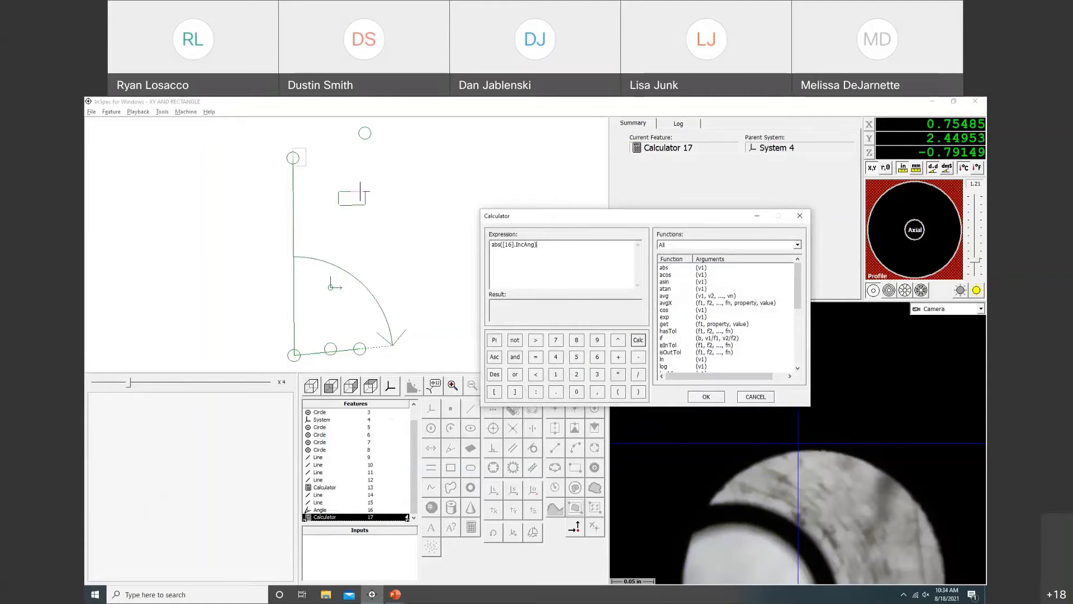
click(636, 340)
click(705, 397)
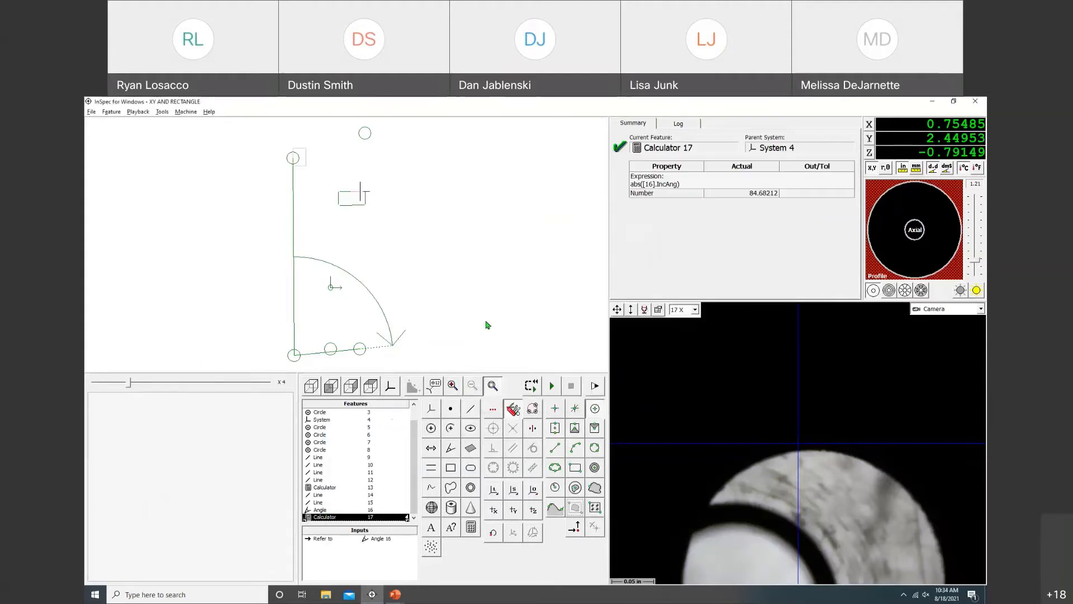
- Look at the feature tolerances of Calculator 17 and switch to the AUG WEBINAR NEW slide show in PowerPoint
key(ctrl+t)
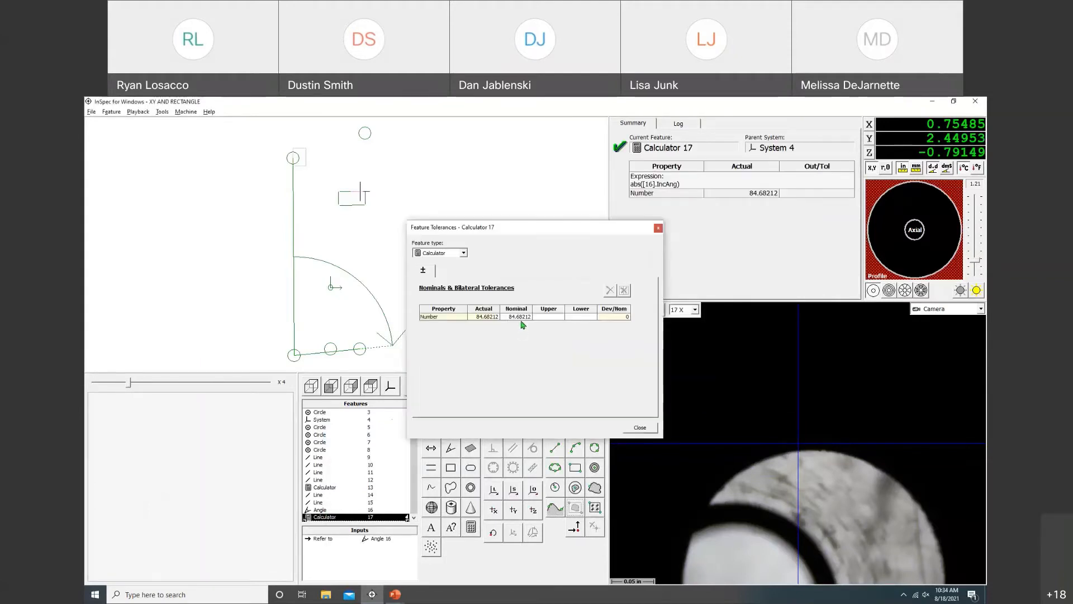
click(631, 429)
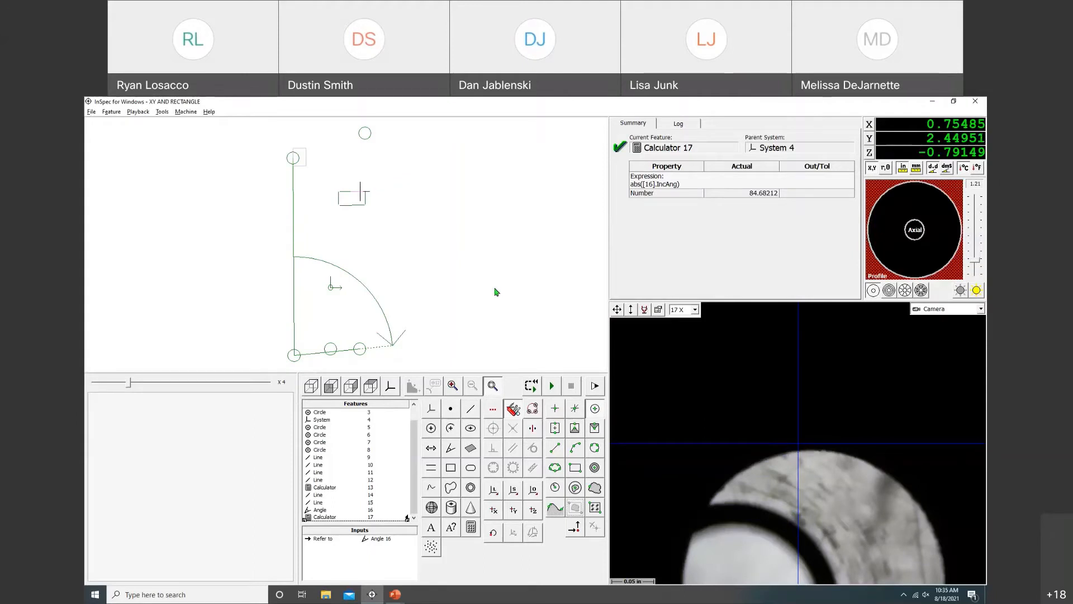
key(alt+Tab)
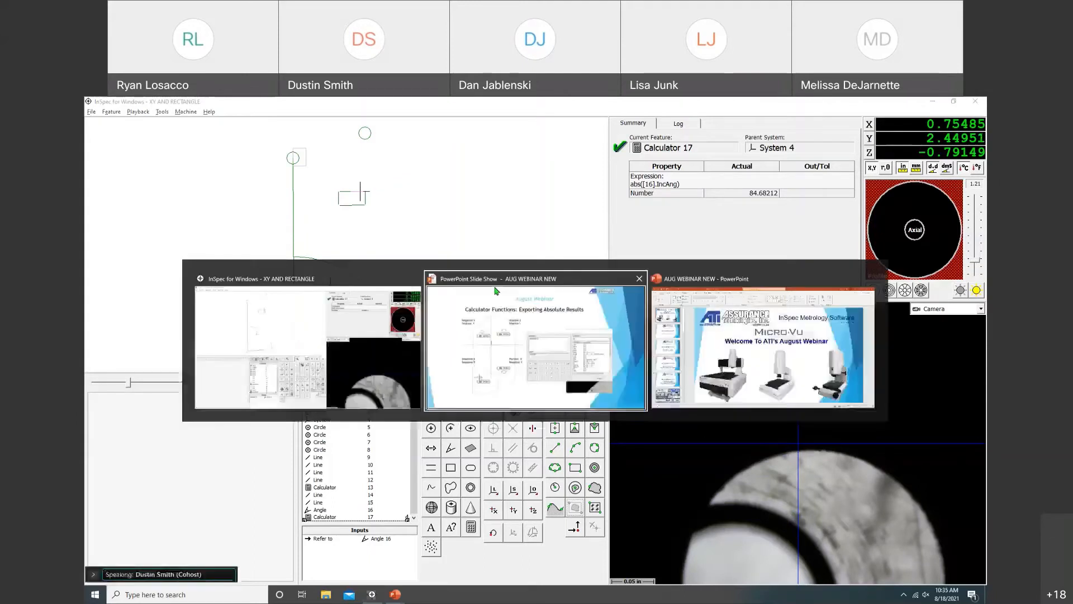
click(512, 324)
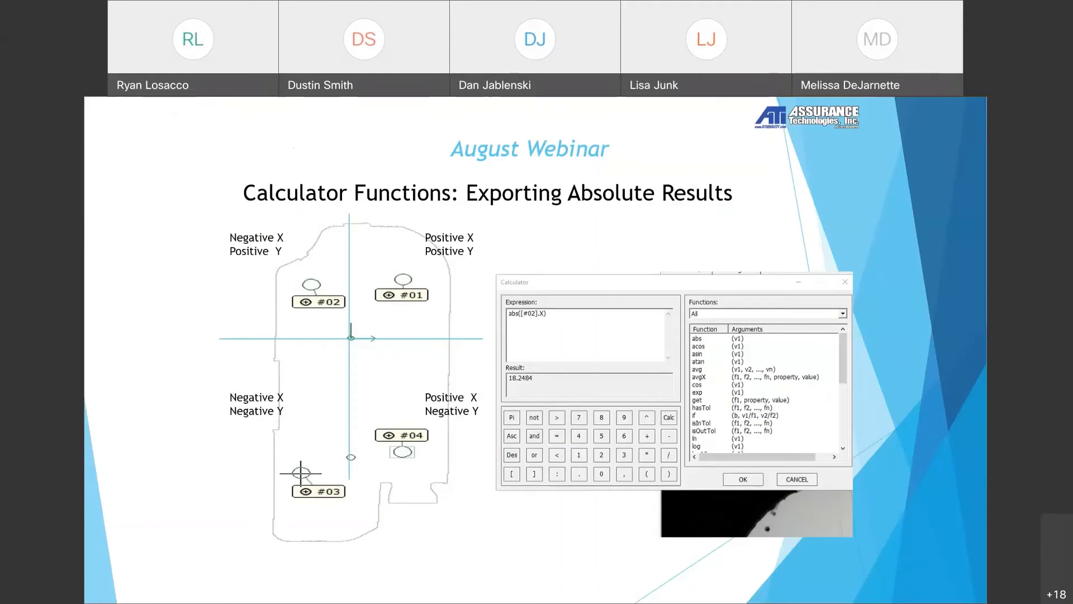
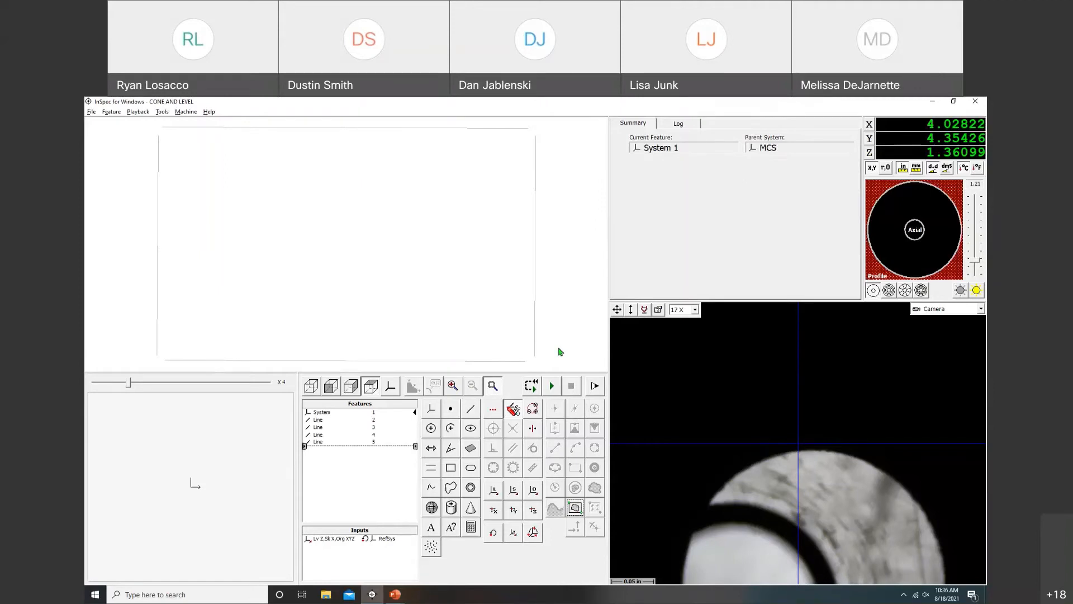
- Drive the stage in the CONE AND LEVEL program to a location inside the upper part of the outlined rectangle
right_click(400, 416)
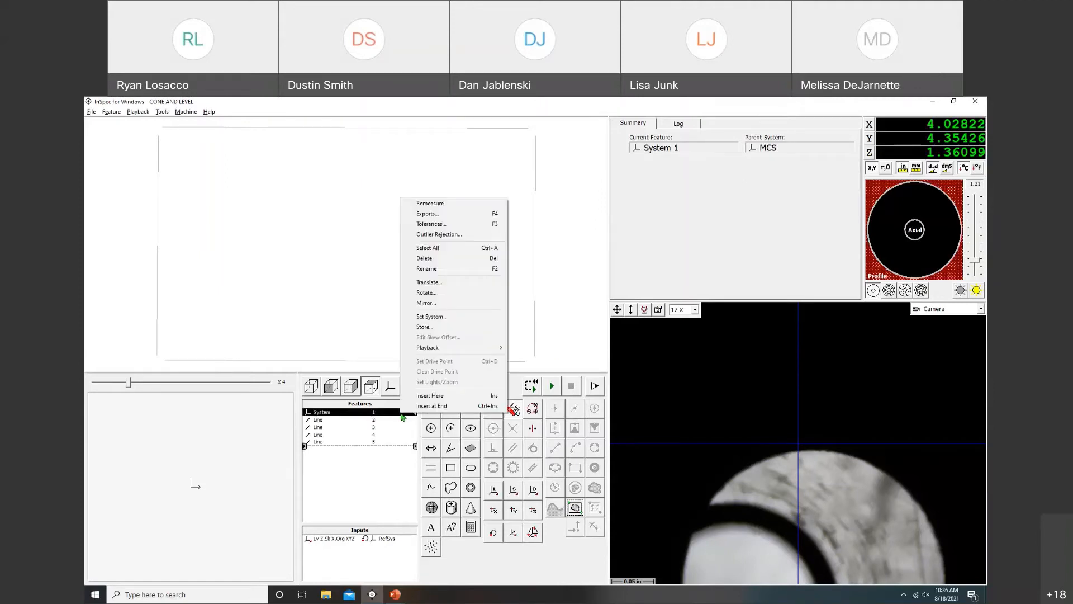
click(215, 158)
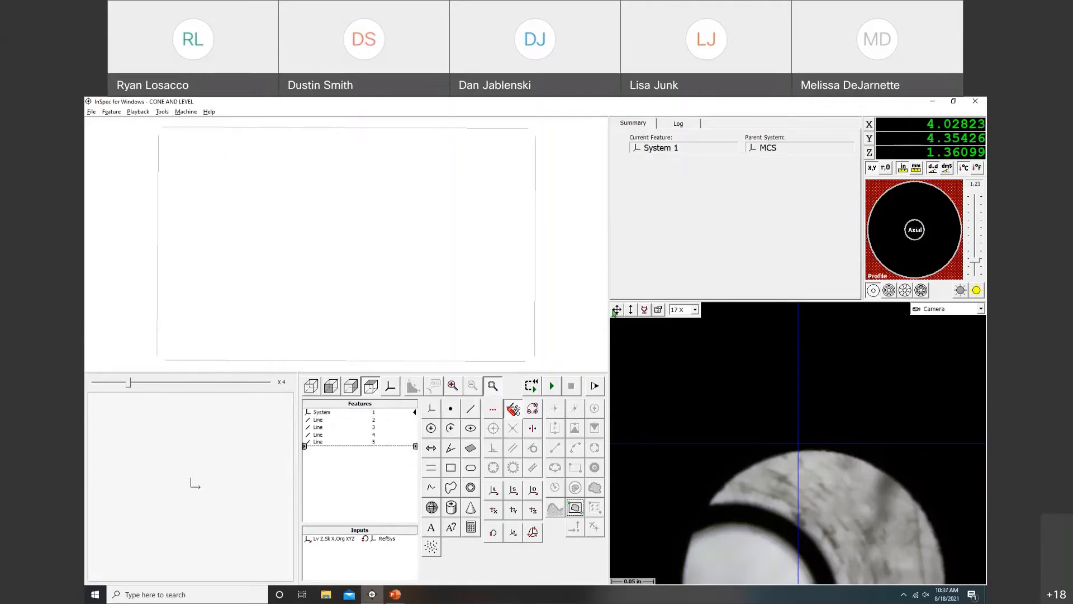
right_click(188, 283)
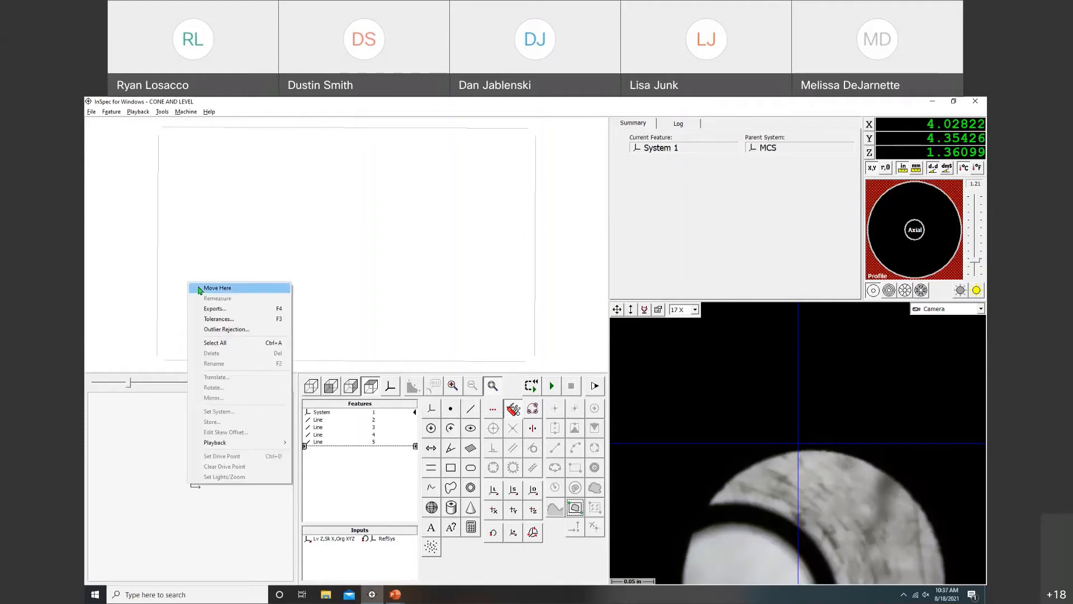
click(217, 288)
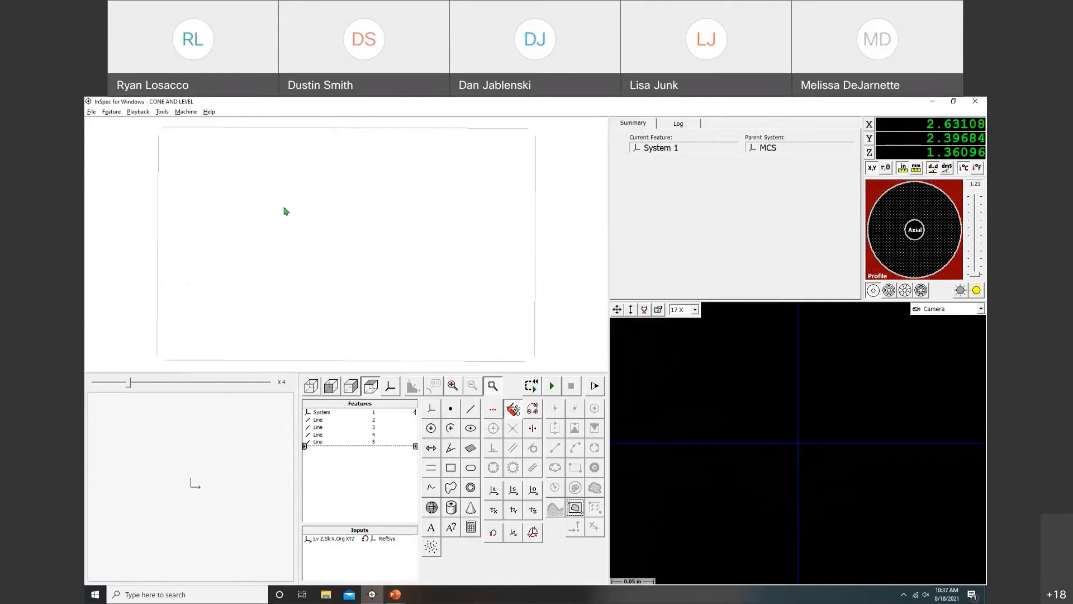
right_click(291, 183)
click(305, 189)
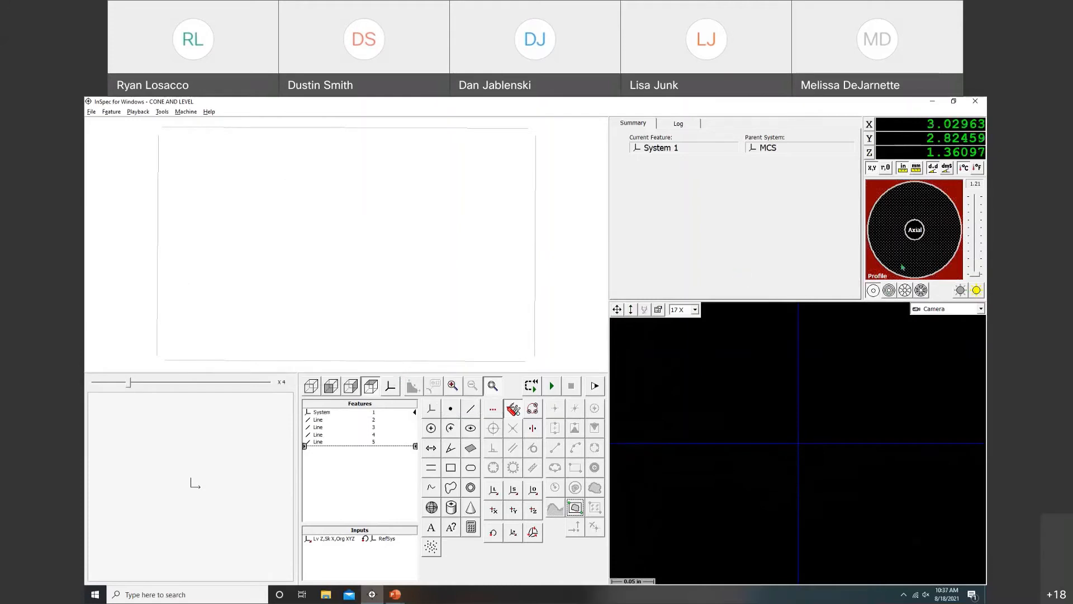
- Switch the illumination from profile to surface light and bring the metal surface beside the large hole into focus
click(976, 290)
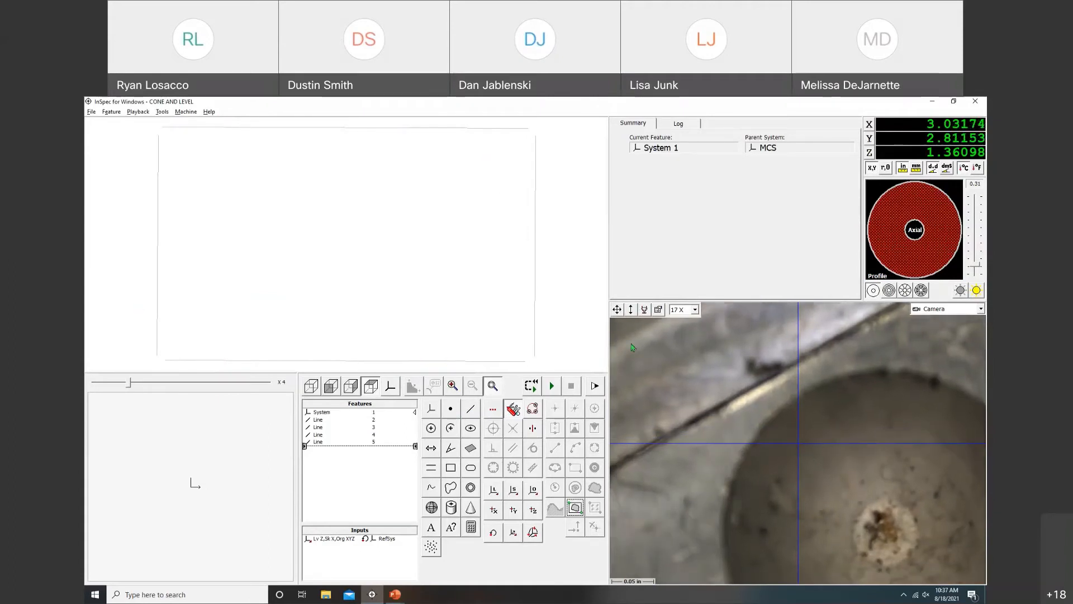
right_click(673, 442)
click(695, 446)
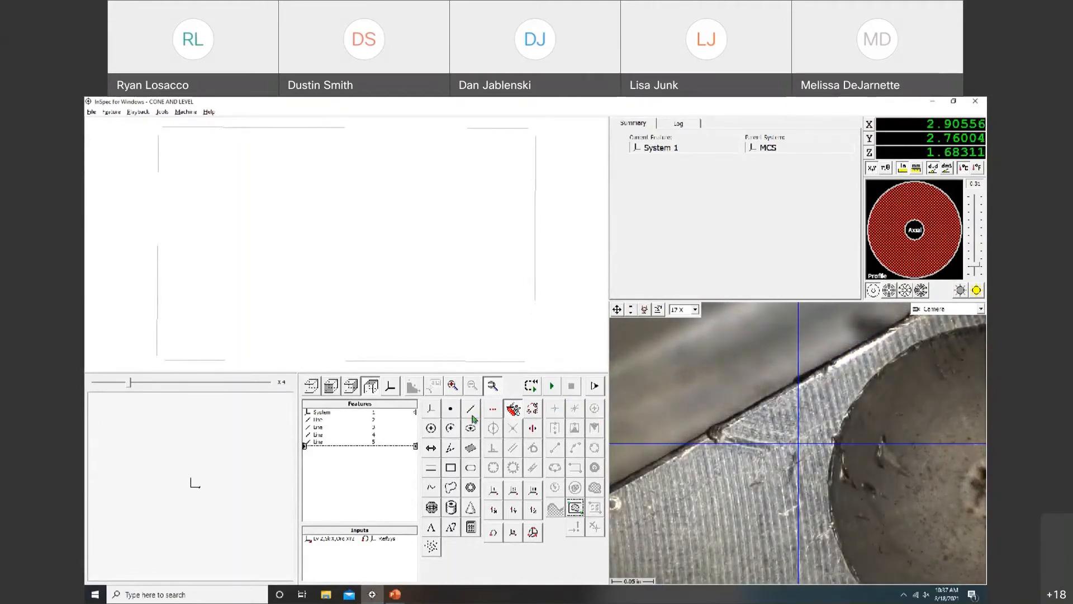
- Delete System 1 and Lines 2 to 5 from the feature list
click(472, 450)
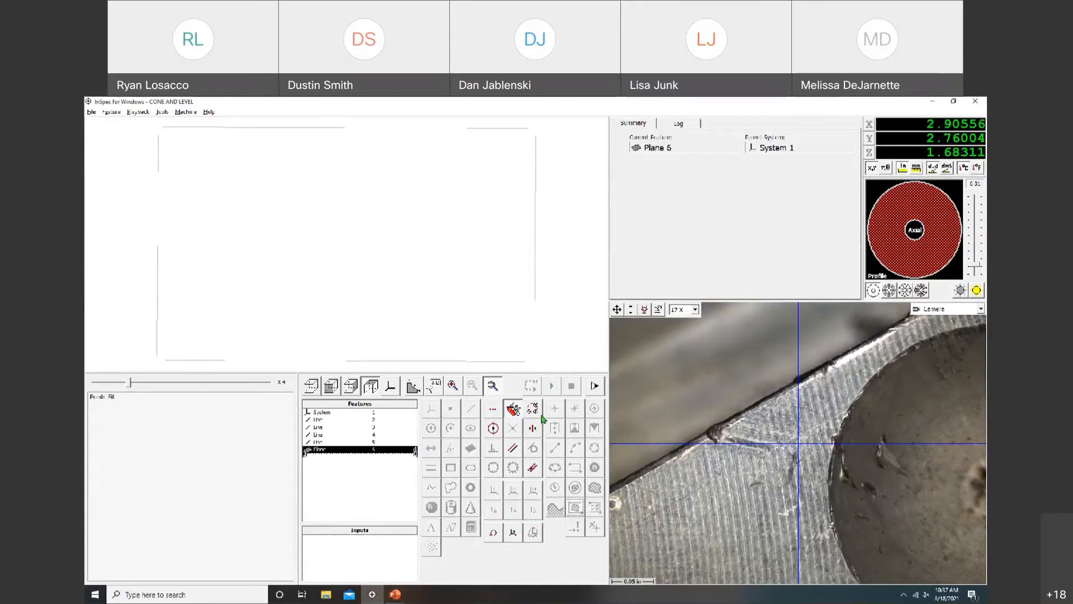
key(Escape)
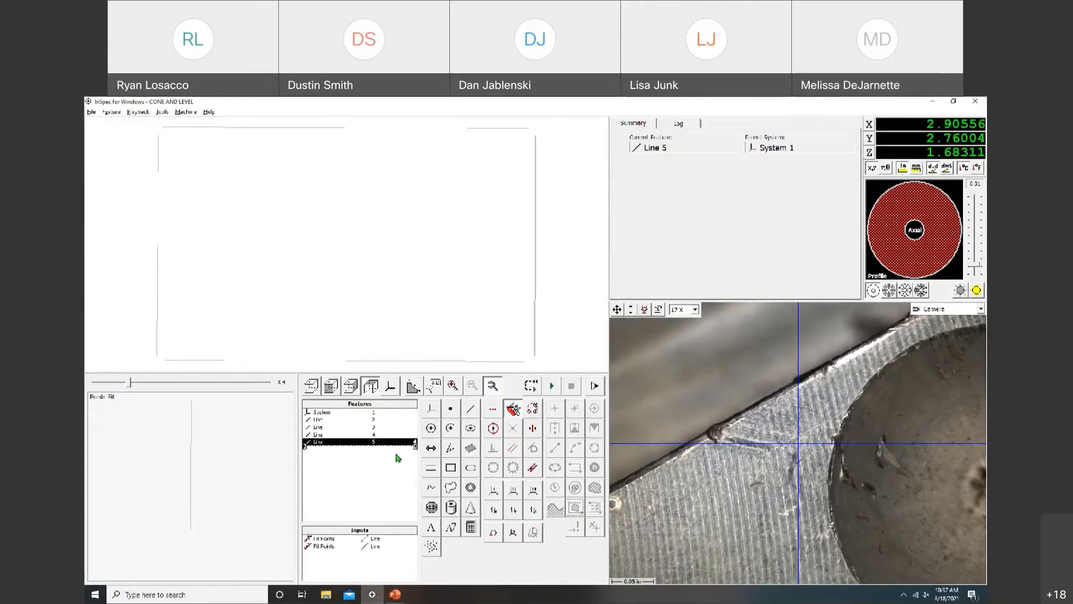
drag(321, 412, 323, 451)
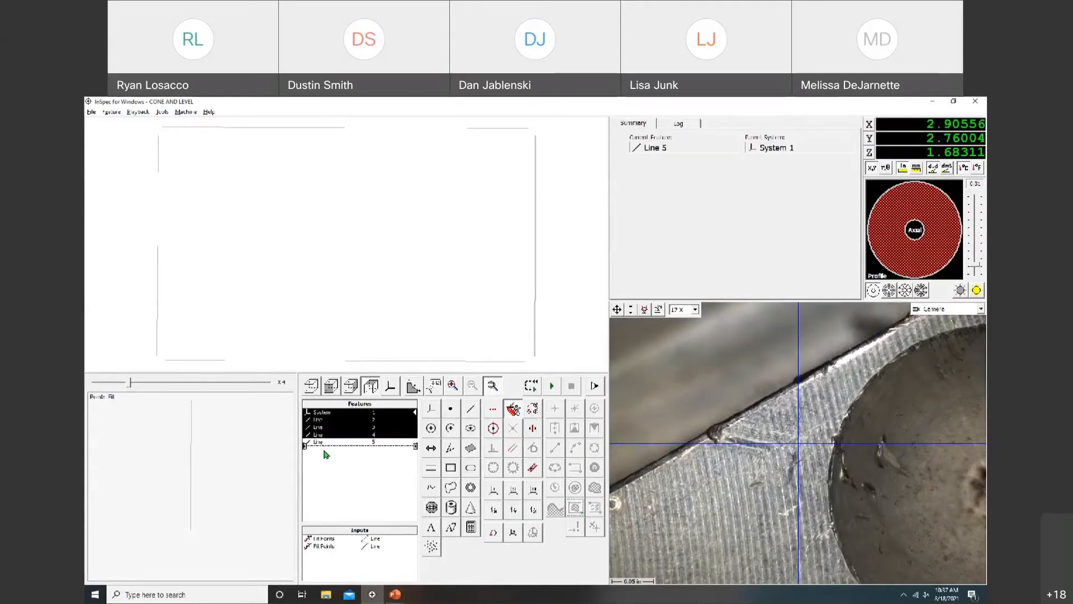
key(Delete)
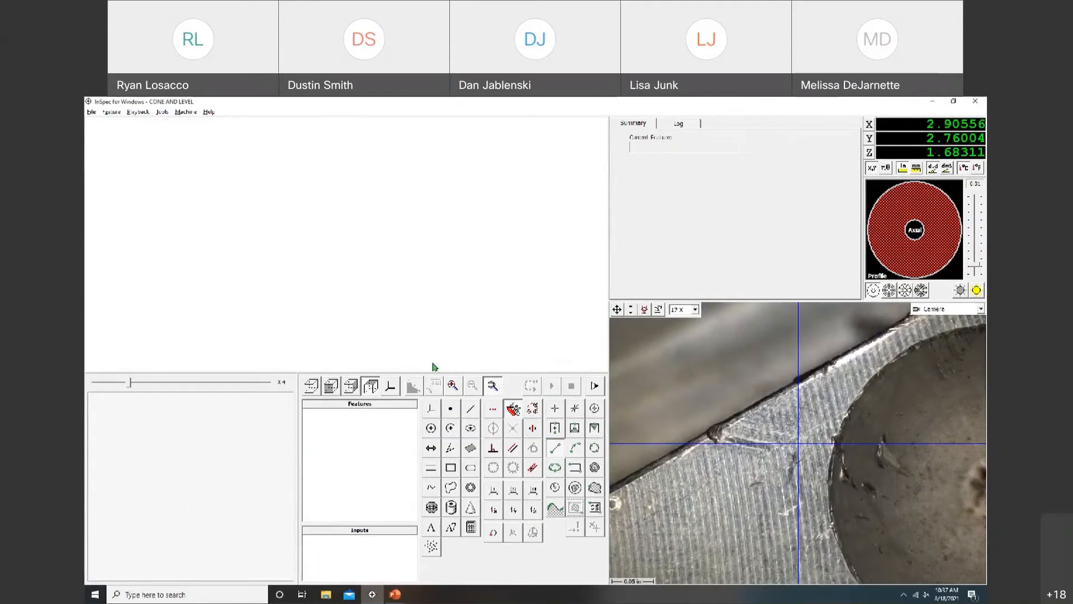
- Measure a plane on the part's top surface from four focus points spread around the large hole
click(470, 447)
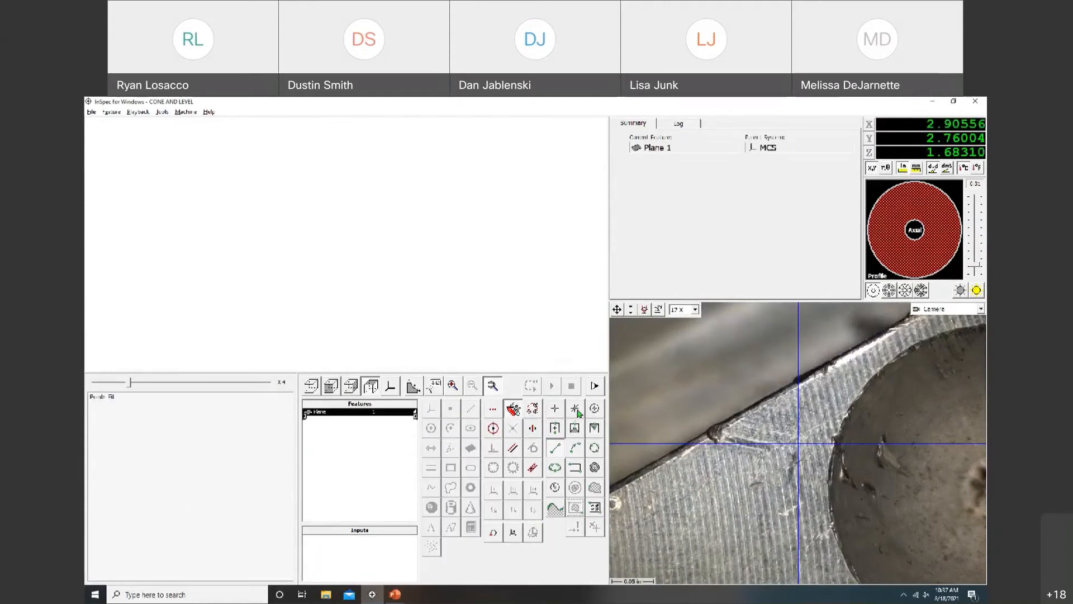
click(781, 457)
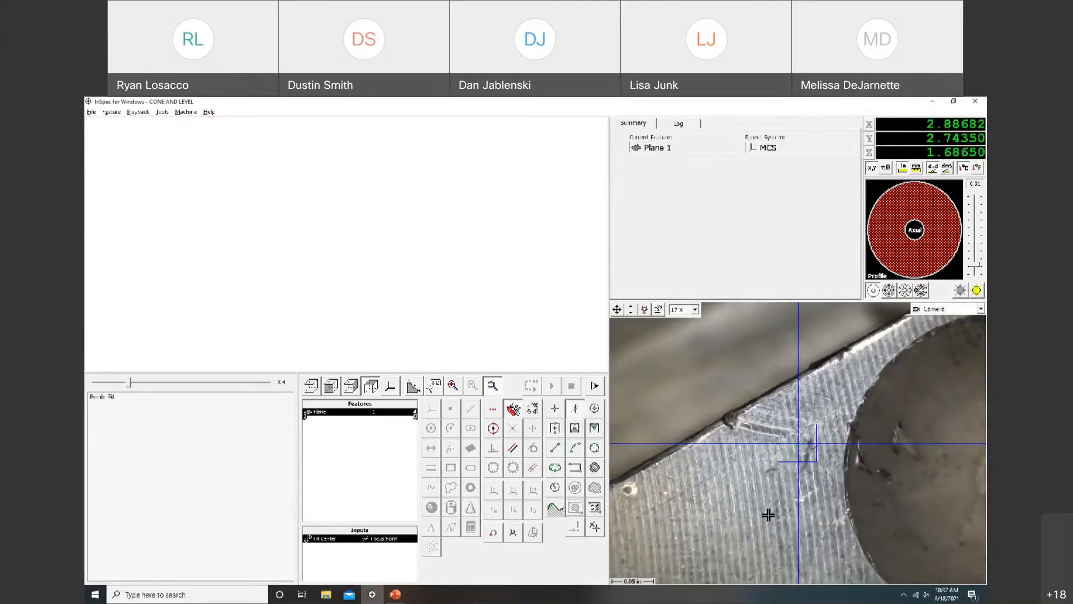
drag(631, 332, 656, 364)
click(777, 400)
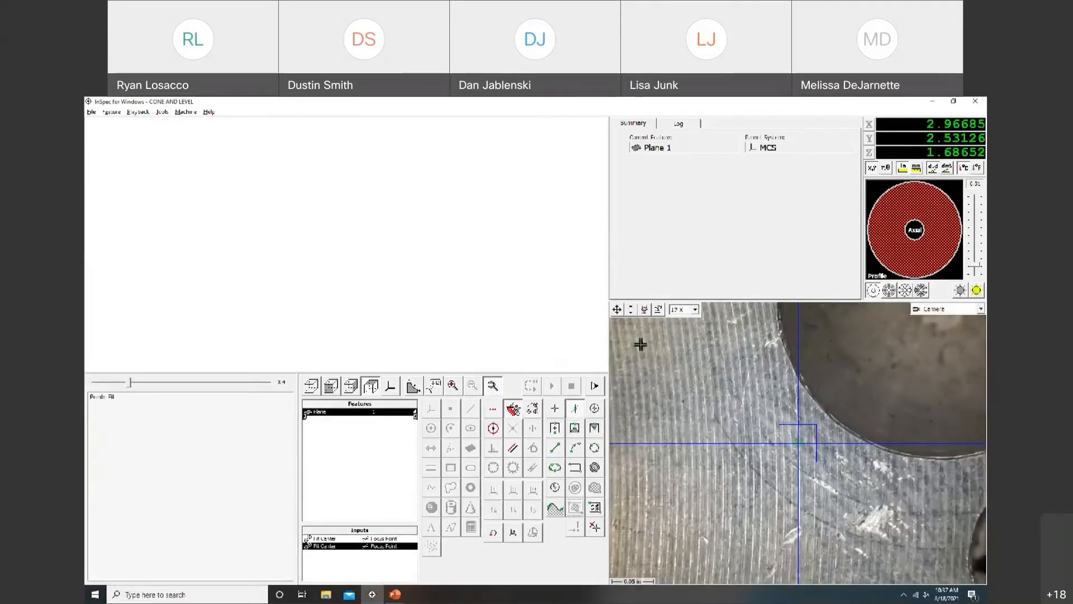
drag(618, 311, 671, 287)
click(776, 420)
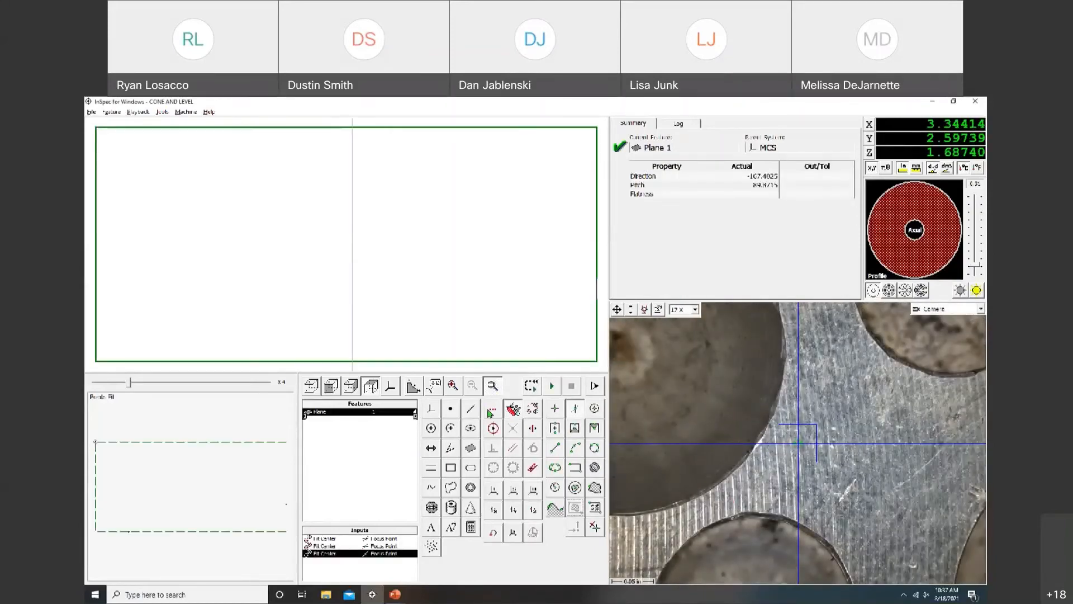
drag(617, 309, 609, 271)
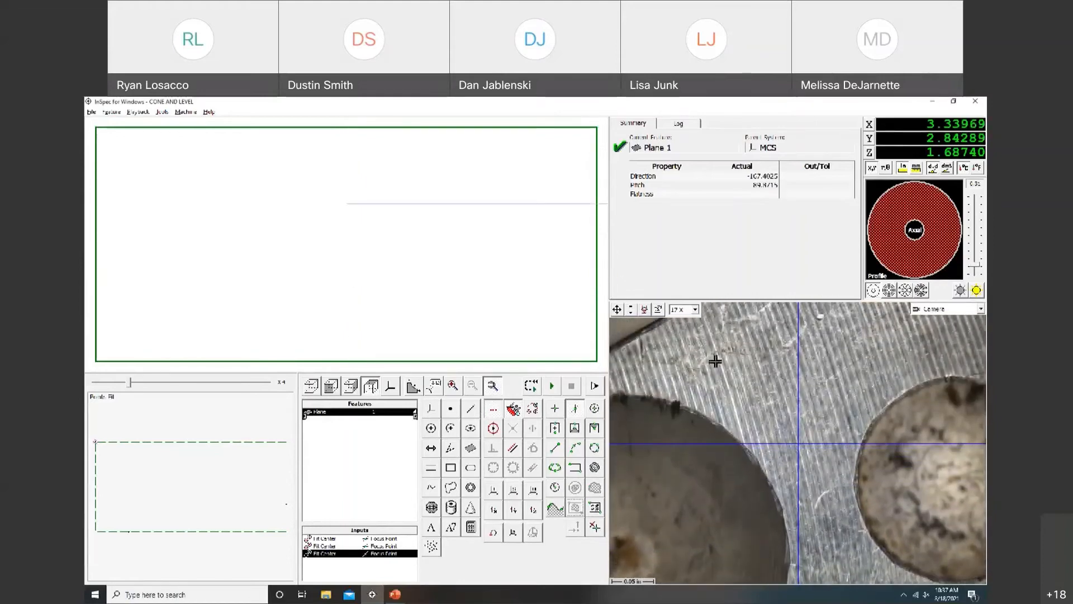
click(714, 362)
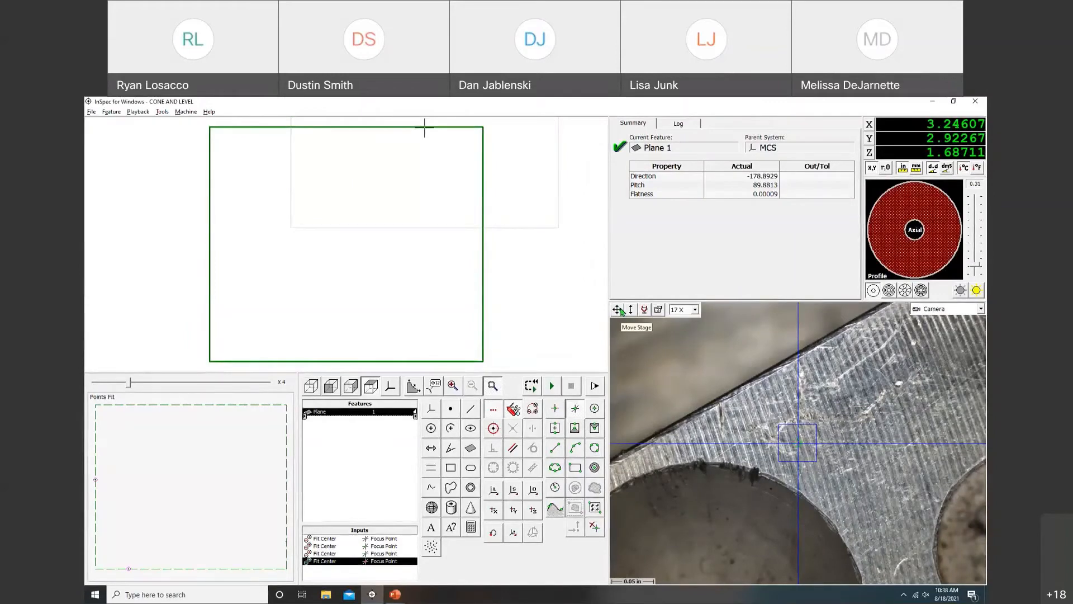
- Start a cone feature on the large conical hole and take focus points around the outer part of its wall
drag(620, 310, 593, 335)
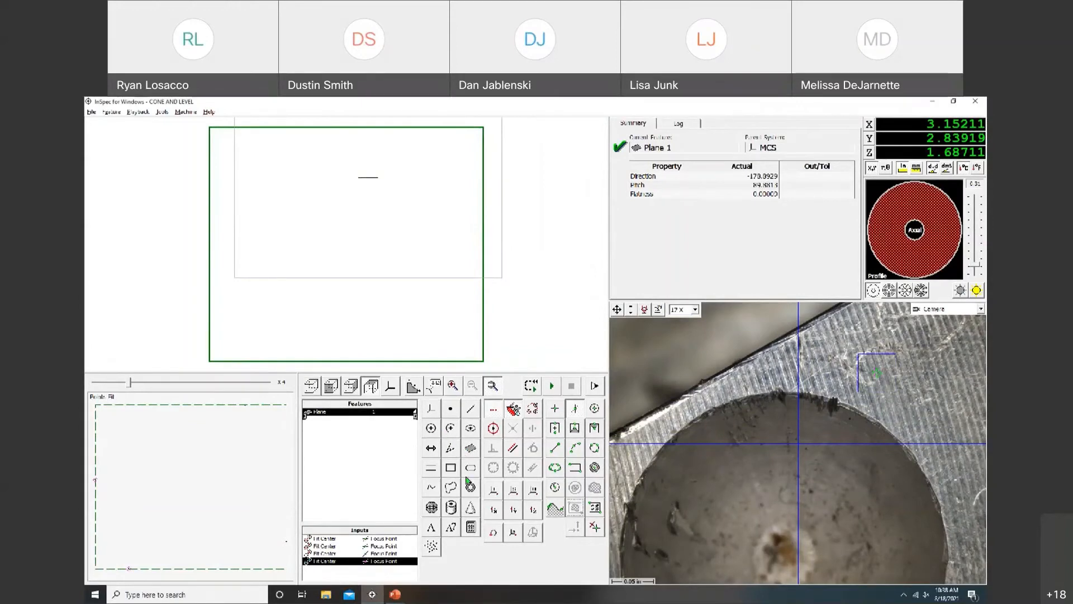
click(471, 507)
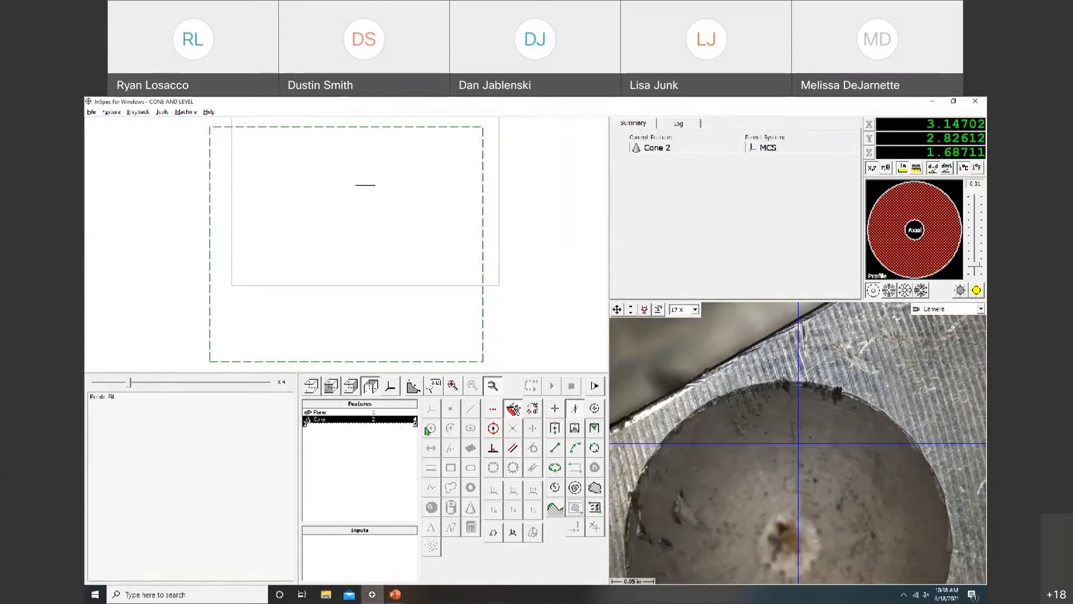
click(780, 423)
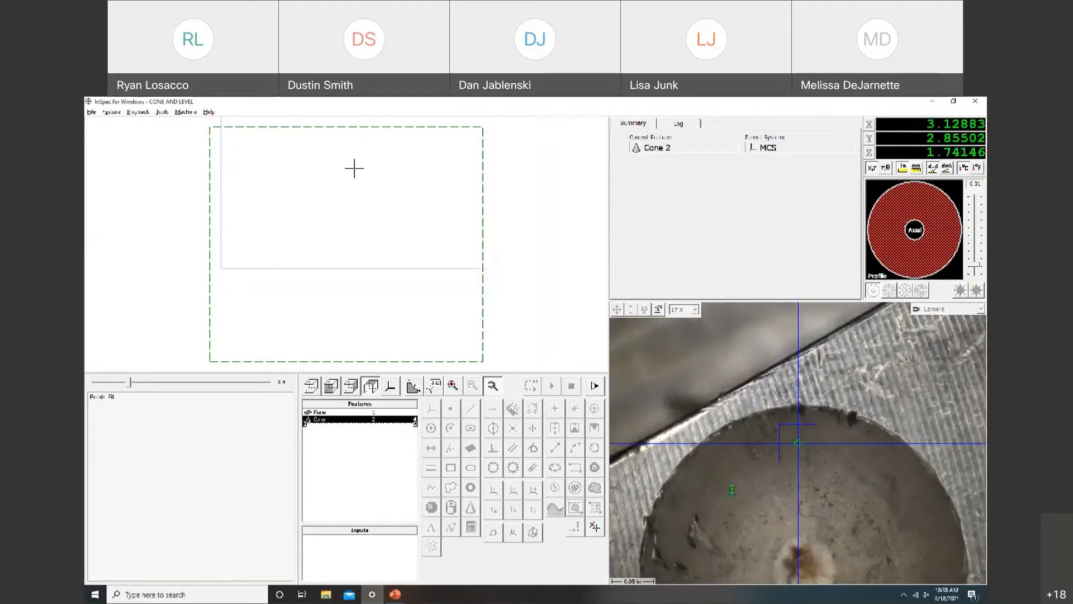
click(708, 488)
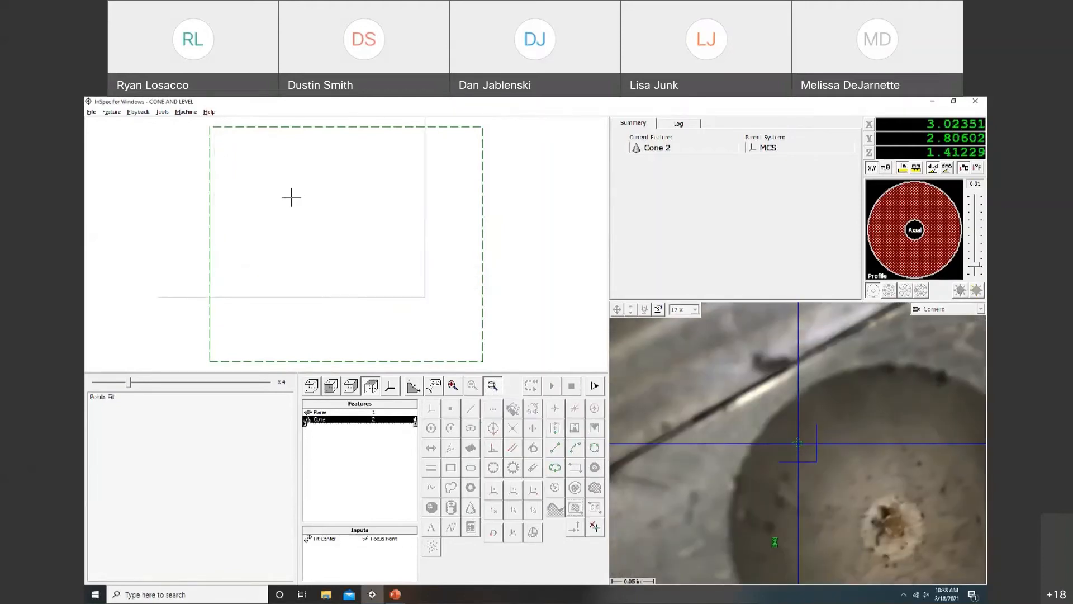
click(779, 550)
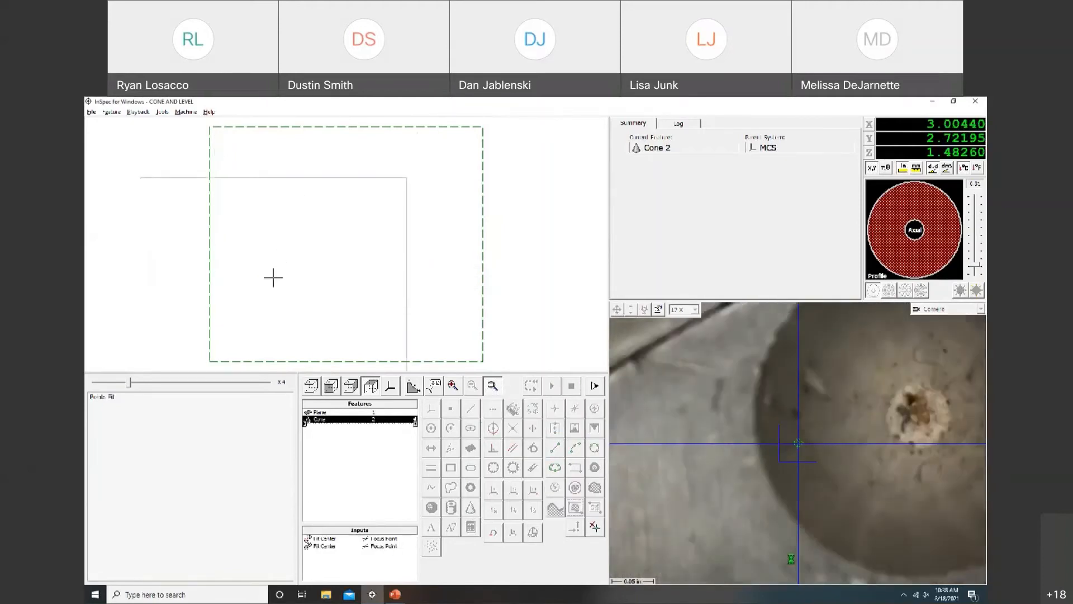
click(838, 520)
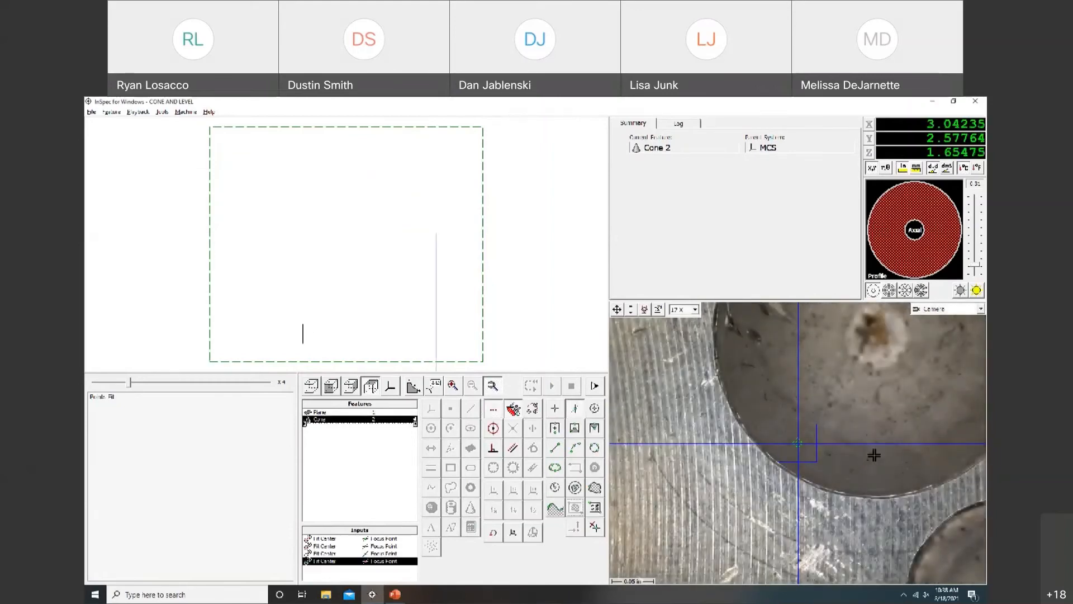
click(873, 457)
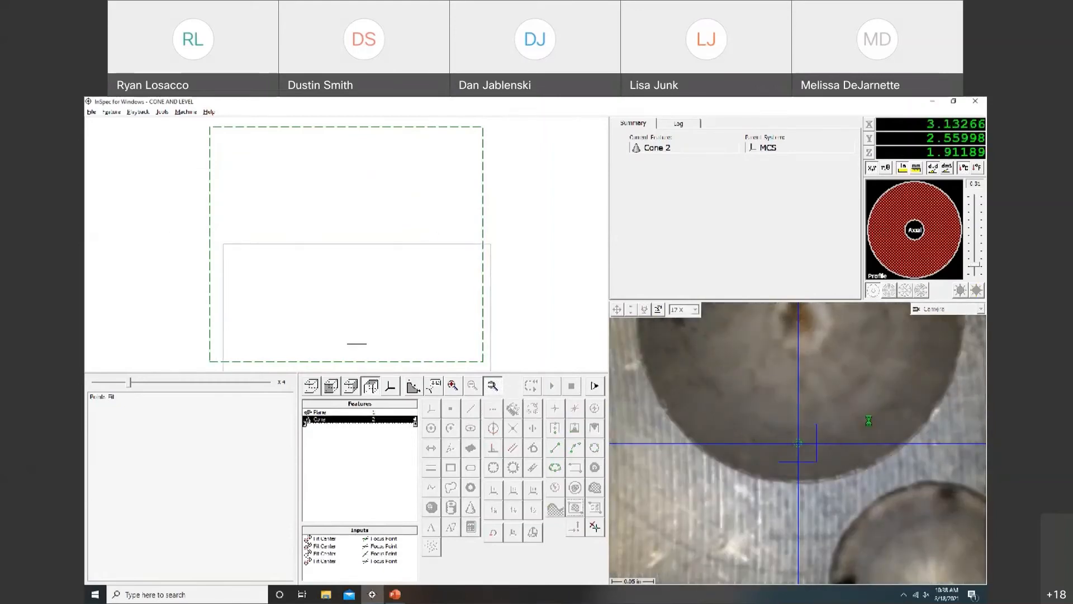
click(869, 421)
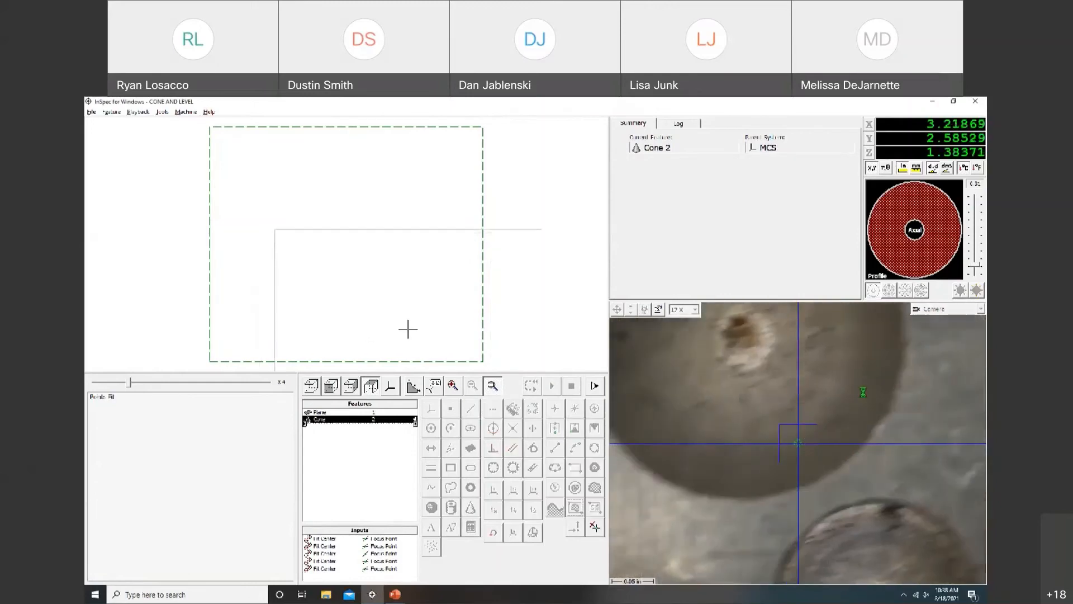
click(851, 349)
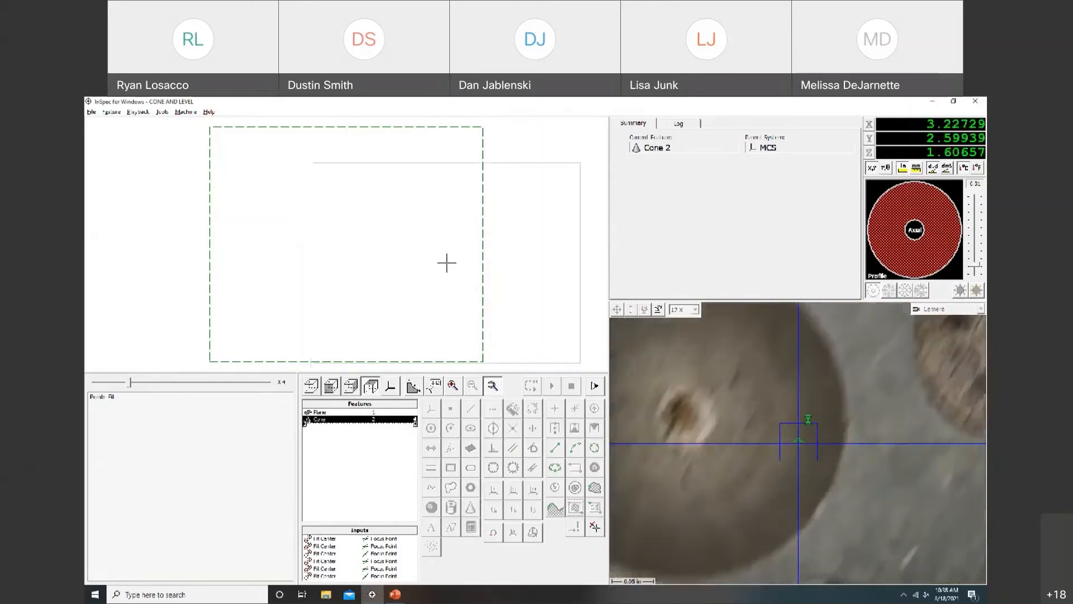
- Add five more focus points to the cone, mostly deeper on the wall nearer the hole's centre
click(760, 436)
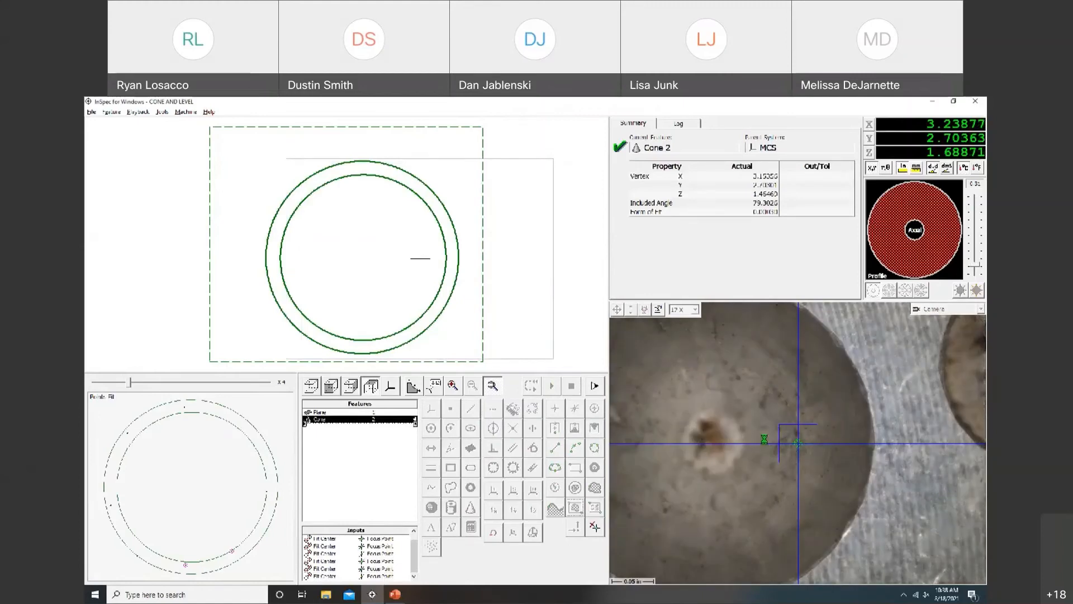
click(763, 439)
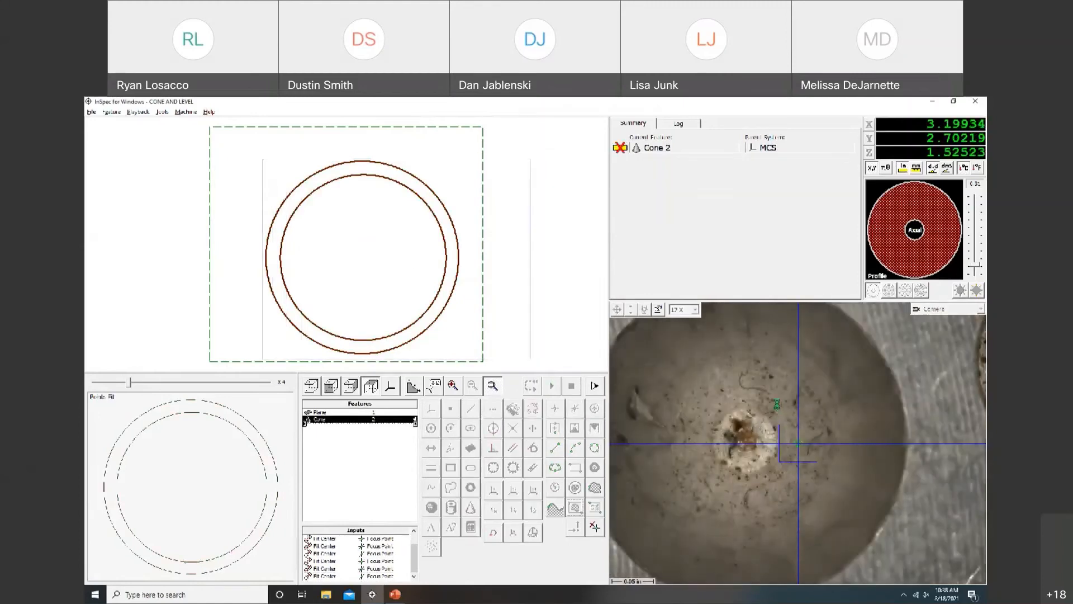
click(744, 385)
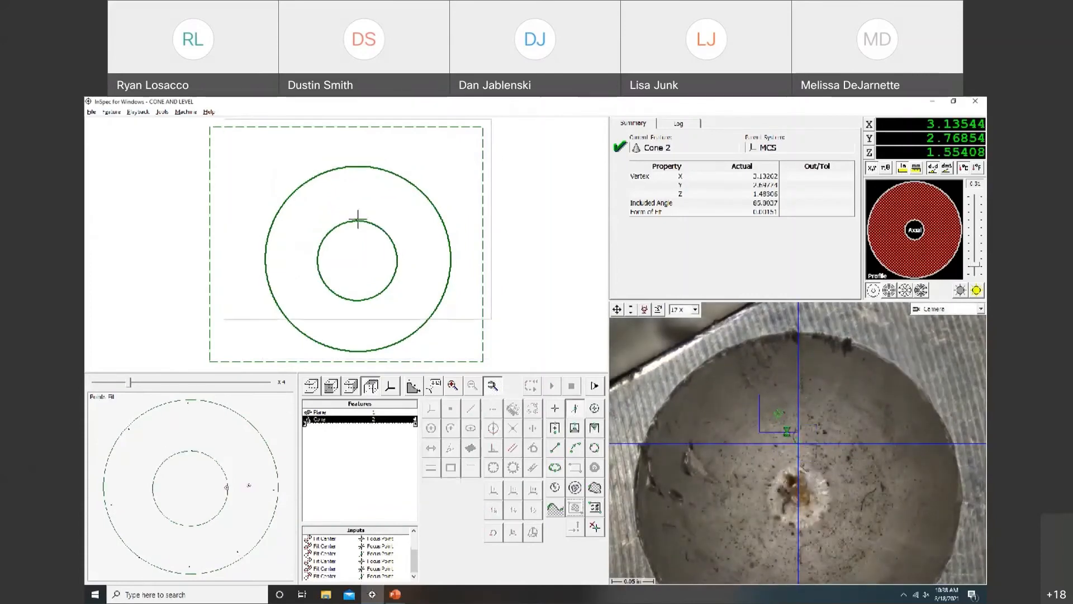
click(778, 414)
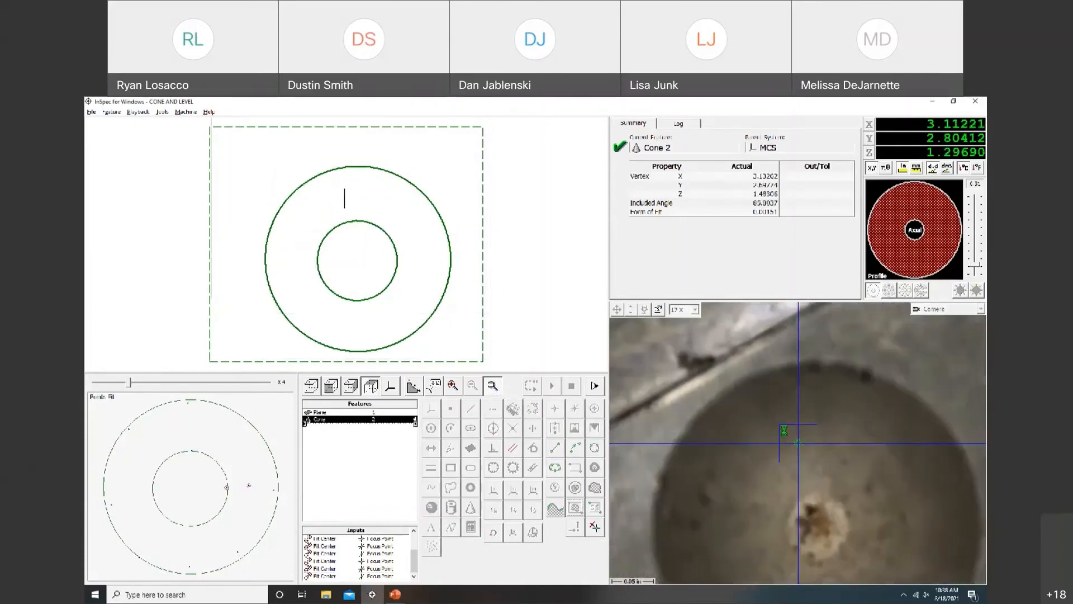
click(751, 460)
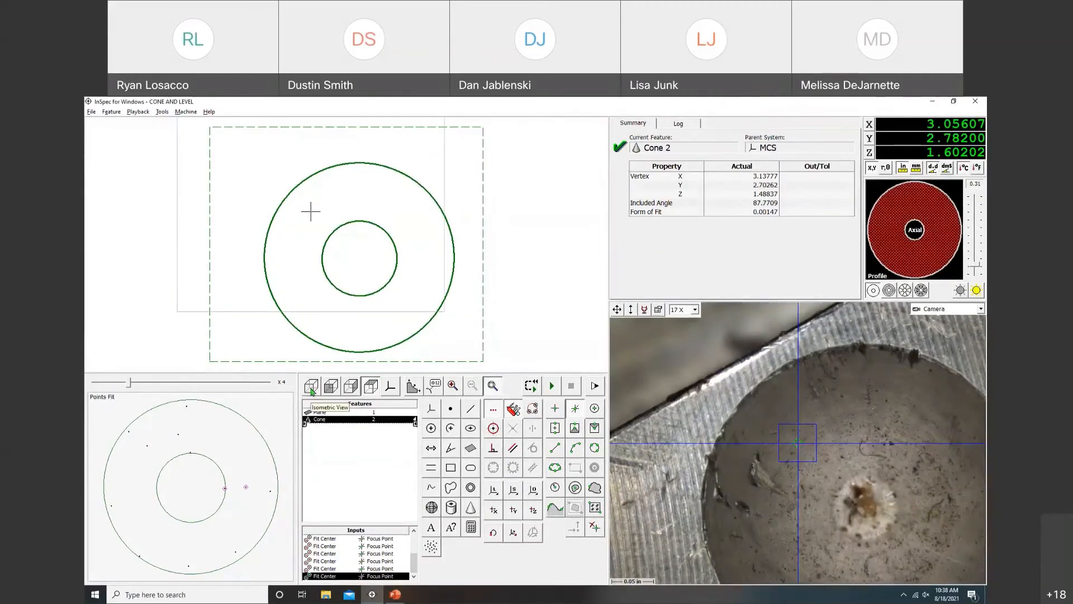
- Inspect the cone in isometric and front views and extend its fit with a focus point beside the hole's centre
click(311, 385)
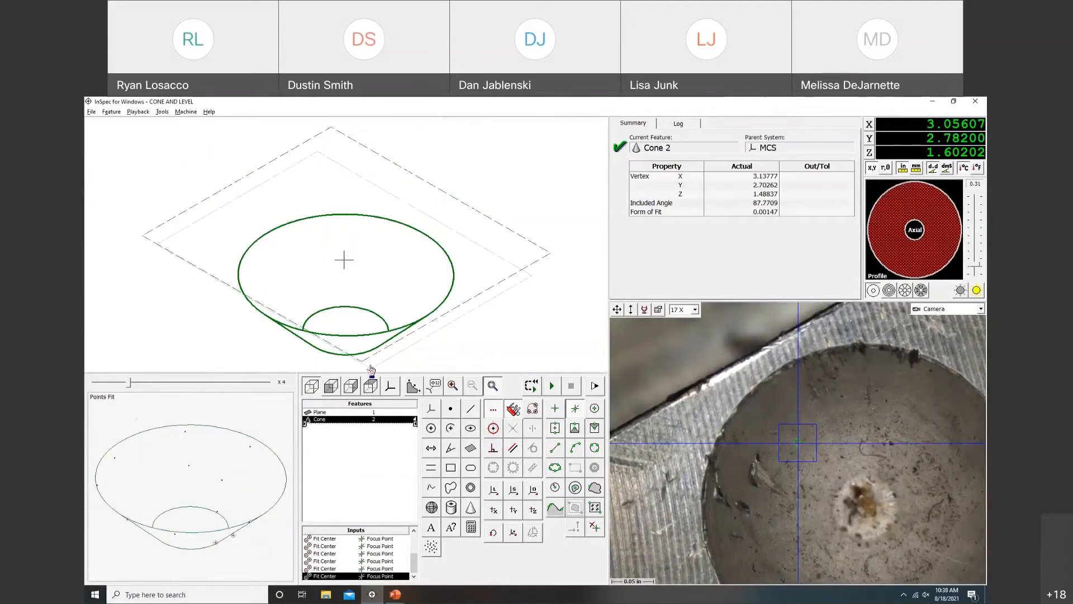
click(333, 385)
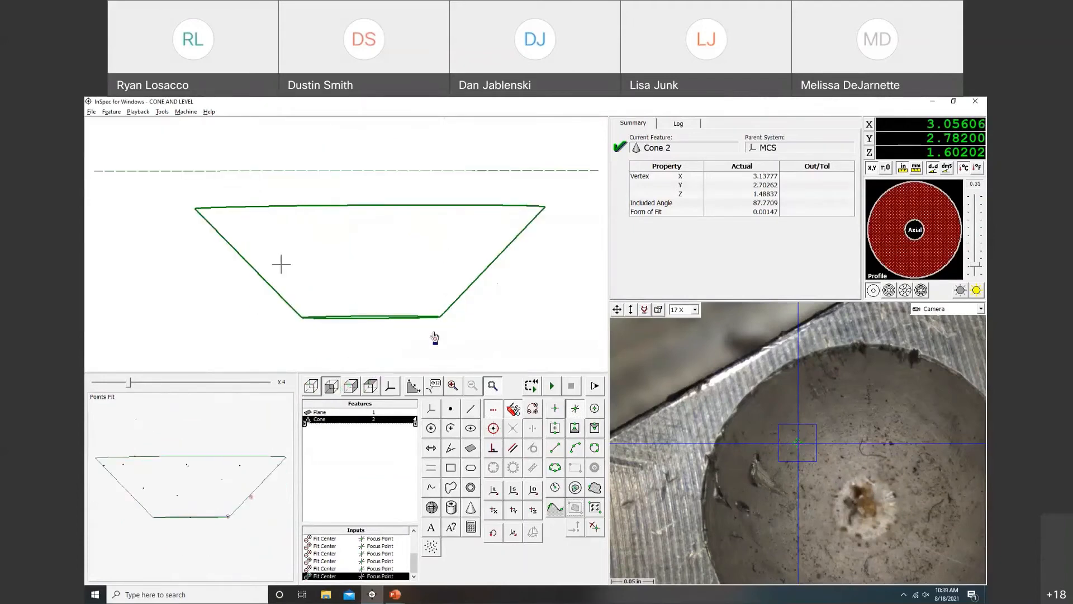
click(459, 205)
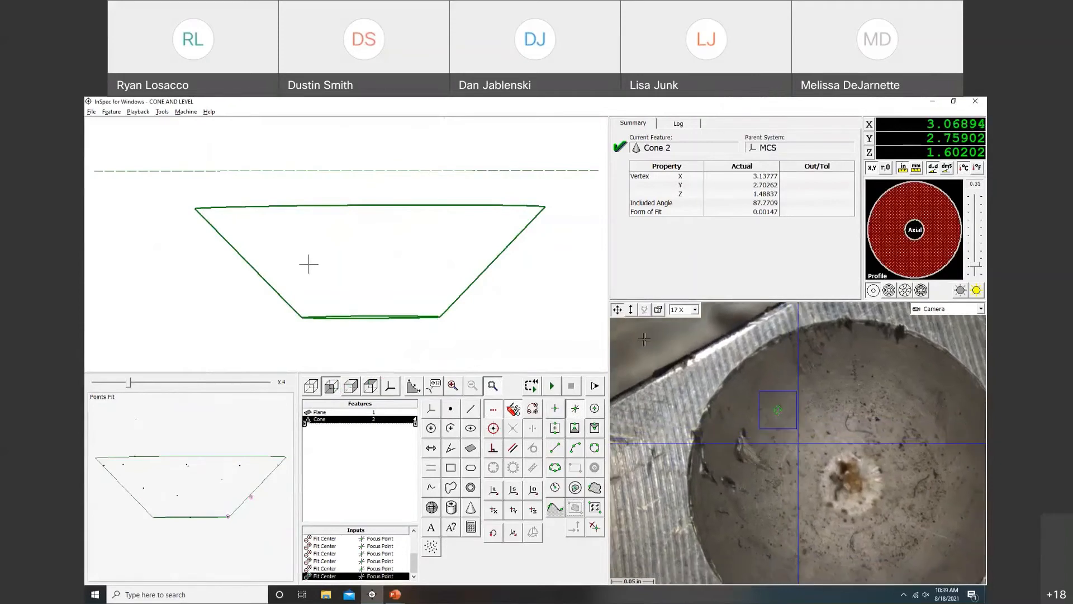
click(803, 470)
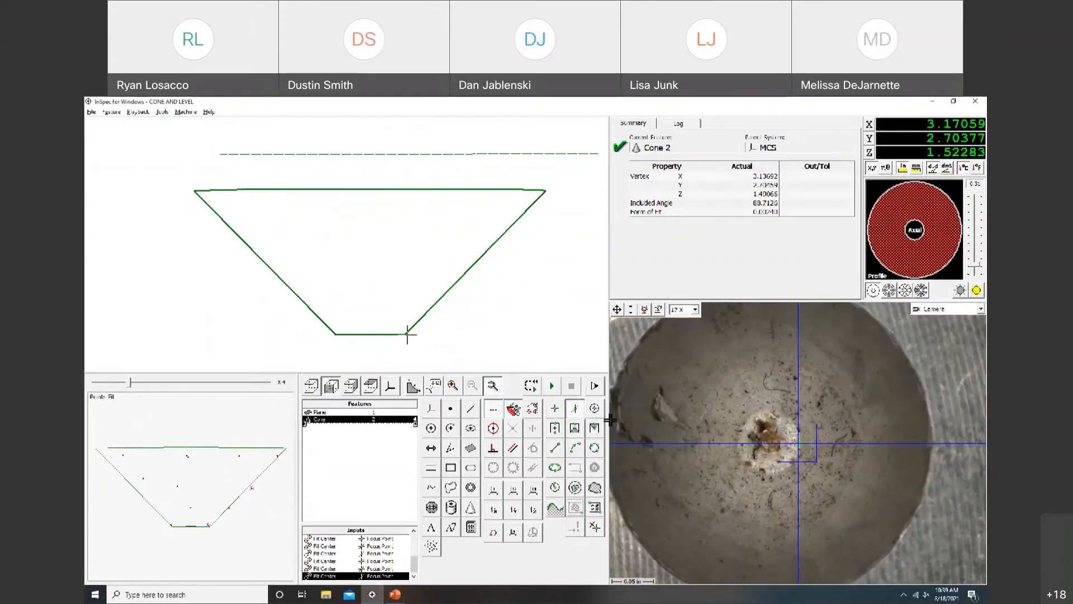
click(313, 391)
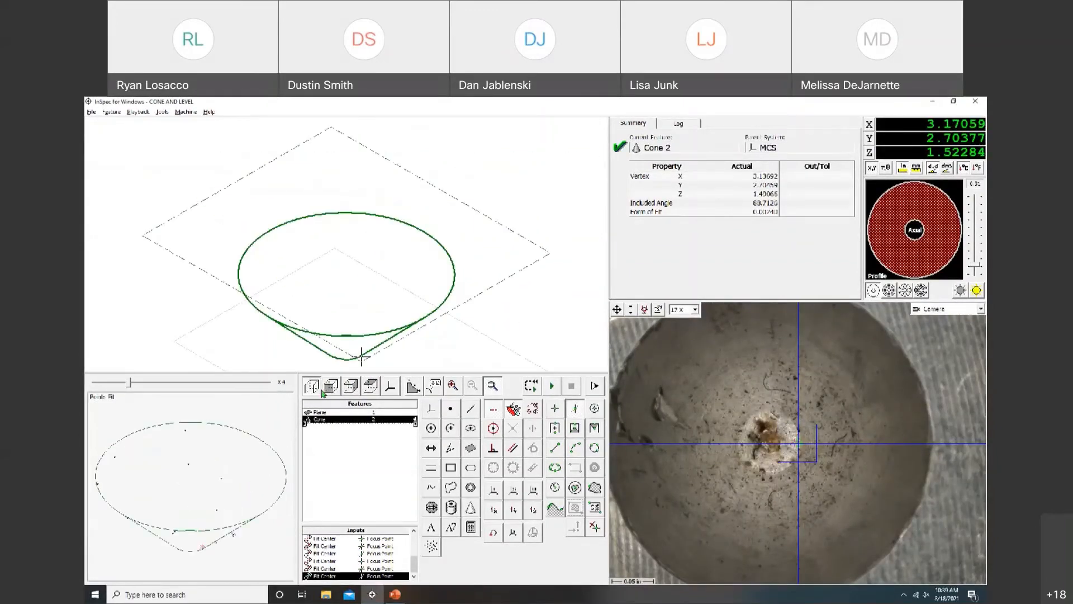
middle_drag(395, 306, 397, 259)
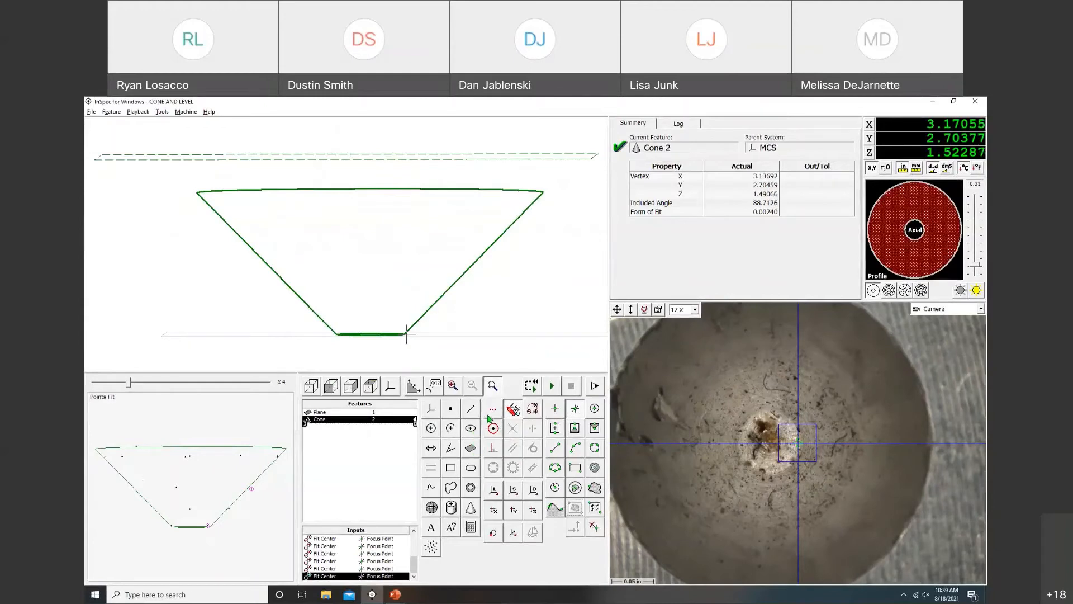
- Try constructing a plane from Plane 1 with a negative Z offset, and delete the new plane
click(470, 448)
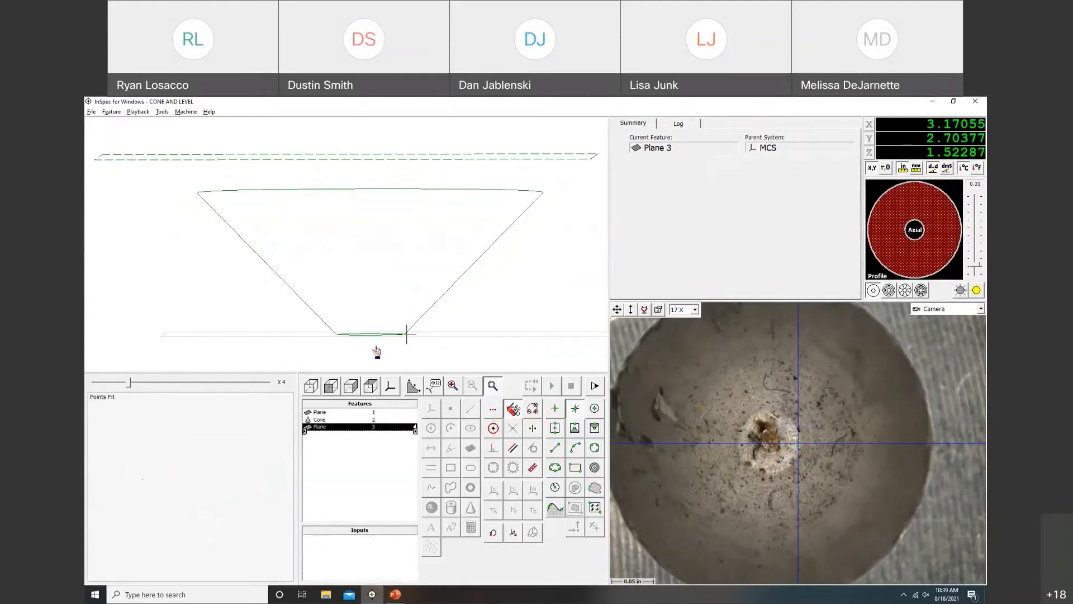
click(375, 167)
click(318, 413)
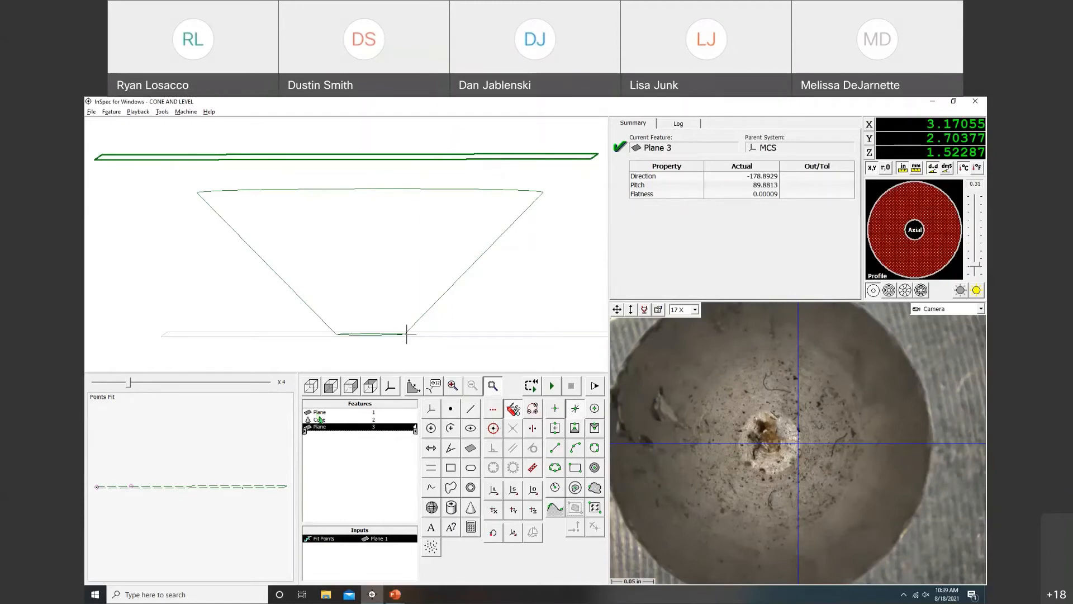
click(512, 536)
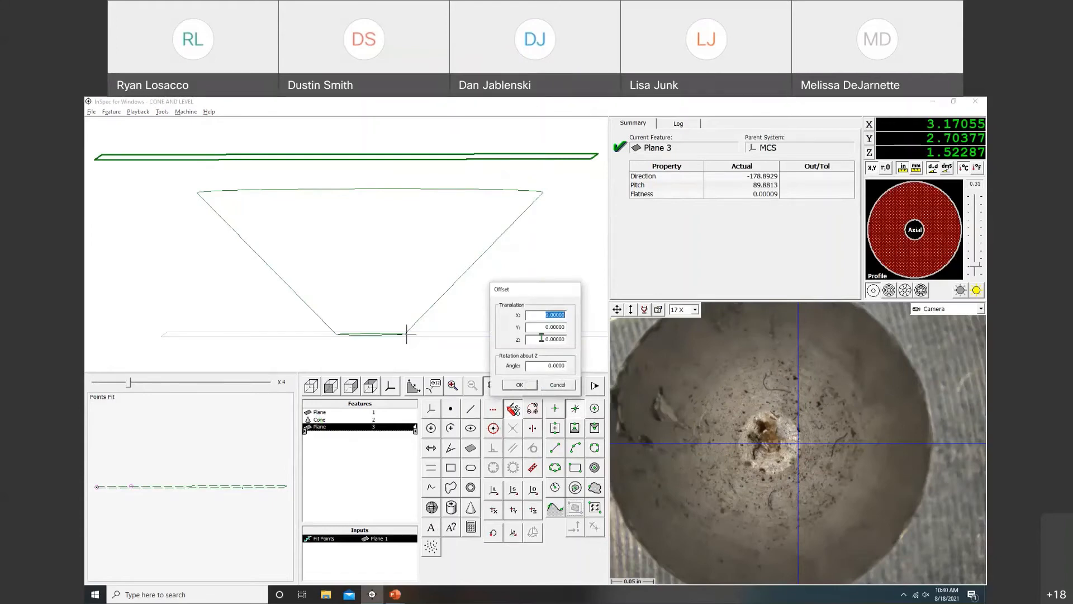
drag(541, 339, 581, 342)
key(BackSpace)
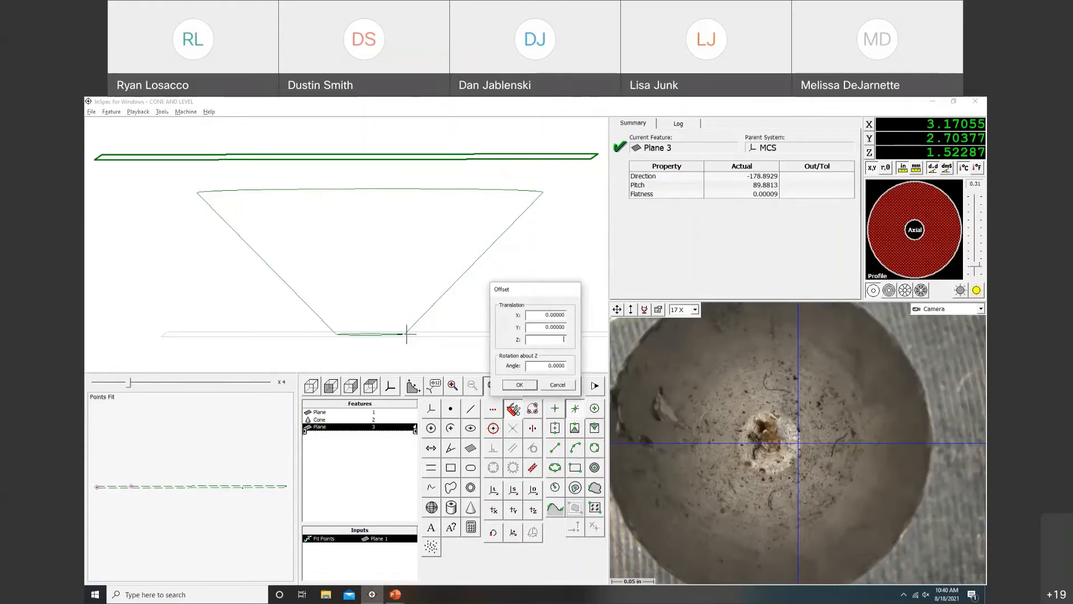
text(-.)
key(Return)
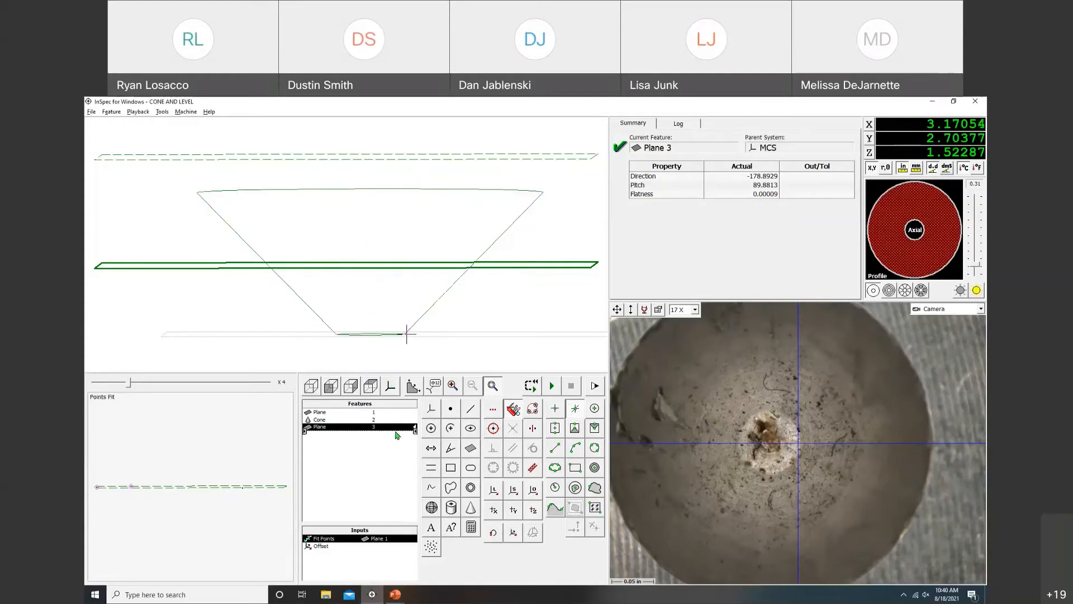
key(Delete)
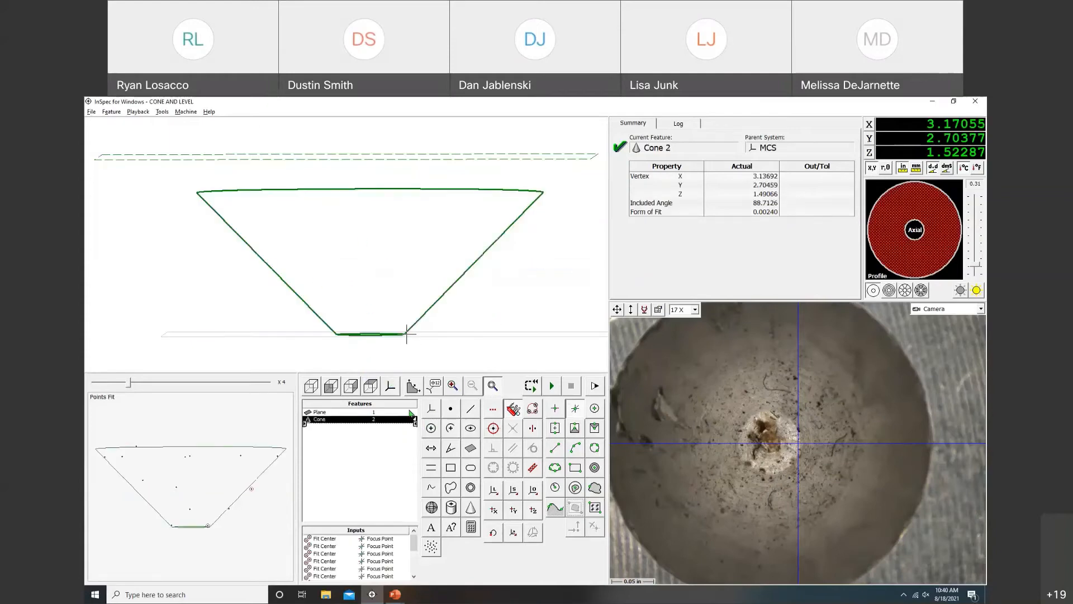
- Construct a new plane from Plane 1 and offset it by -.1 in Z so it cuts through the cone
click(471, 447)
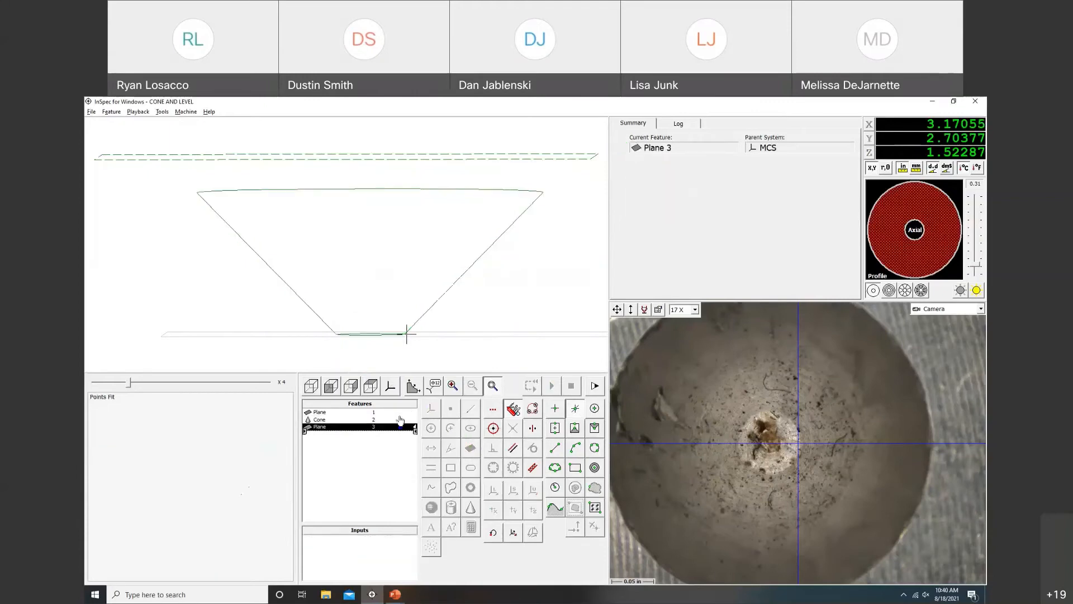
click(319, 412)
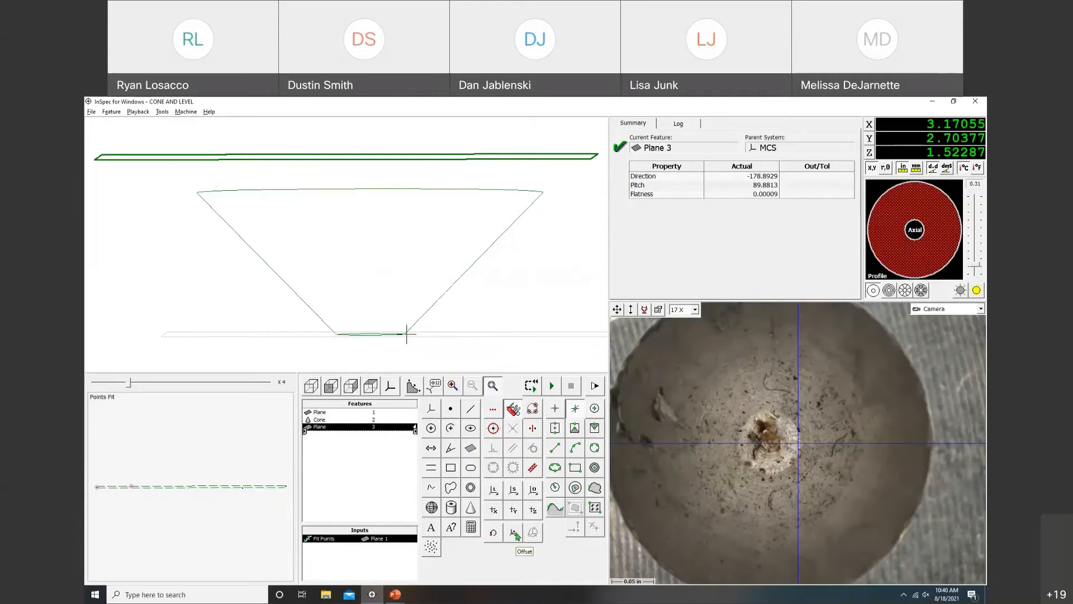
click(513, 533)
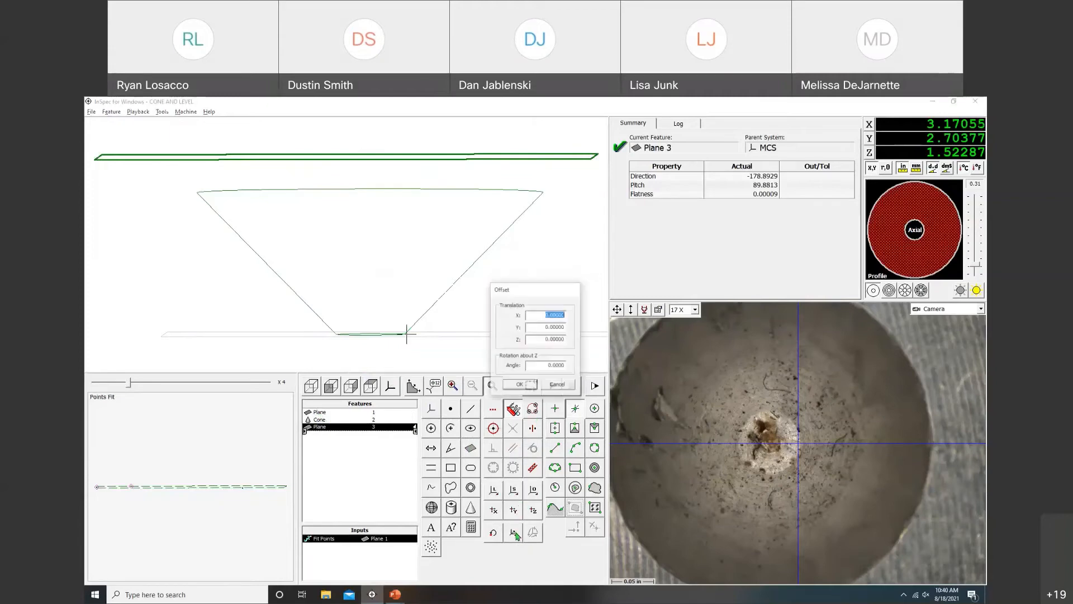
double_click(536, 337)
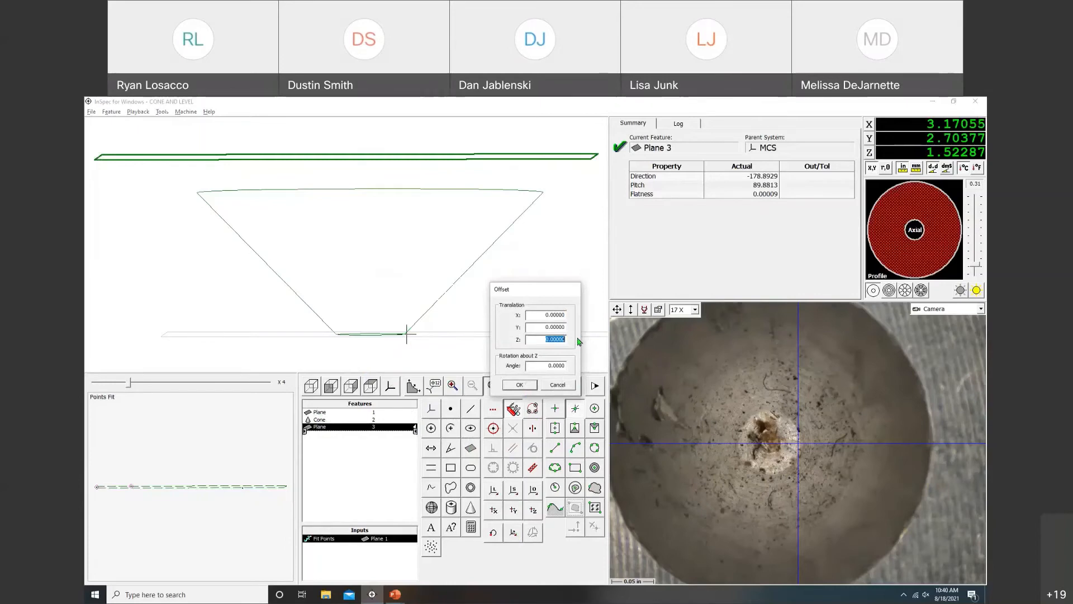
text(-.1)
click(507, 388)
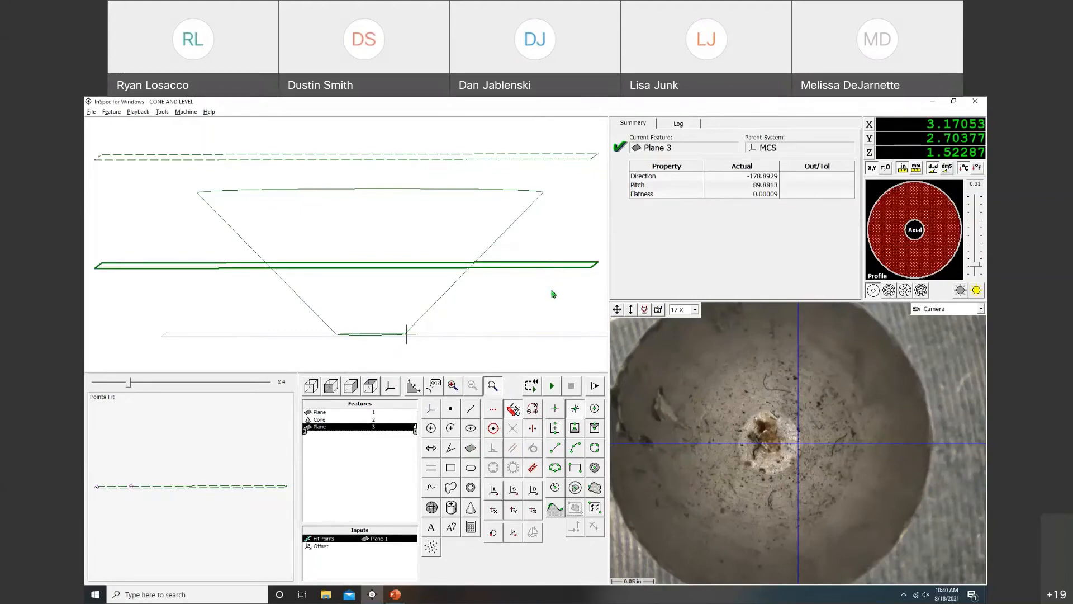
- Construct a circle by intersecting the offset Plane 3 with Cone 2, orbiting the part view to a tilted angle
click(315, 387)
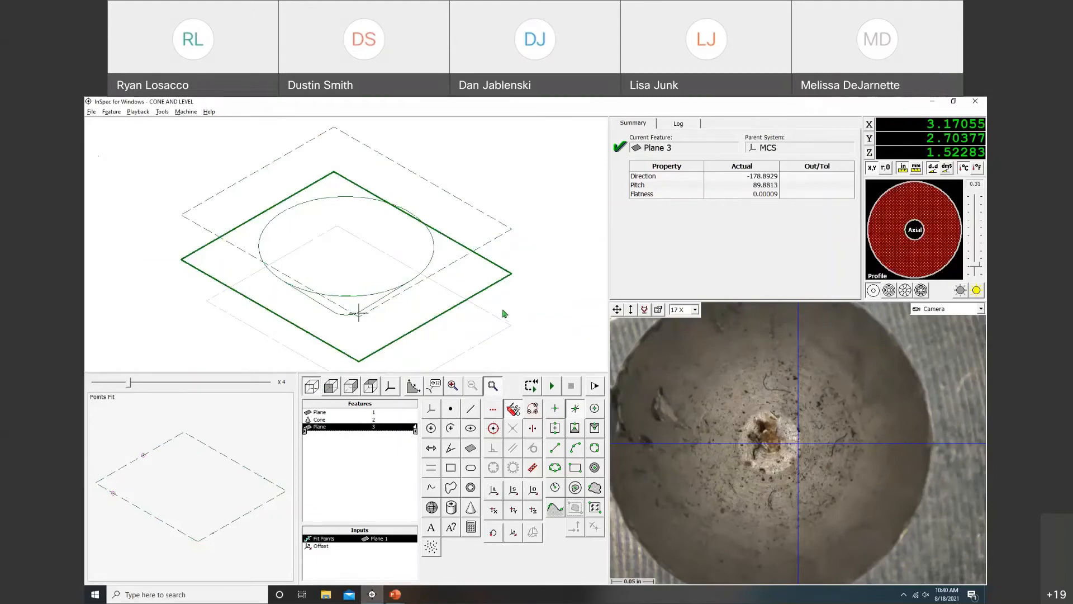
middle_drag(502, 312, 524, 301)
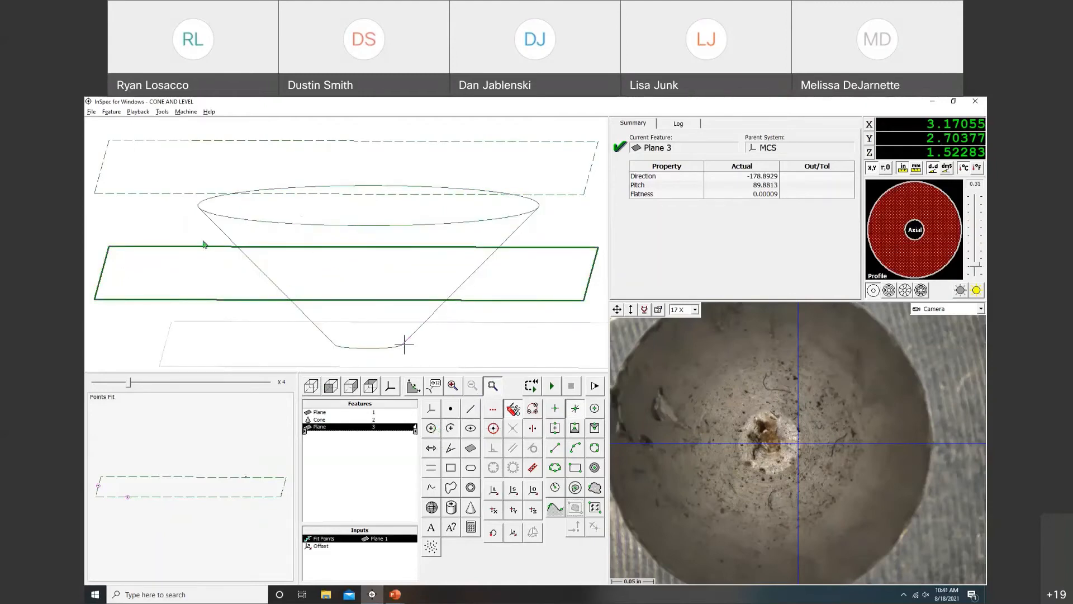
click(432, 428)
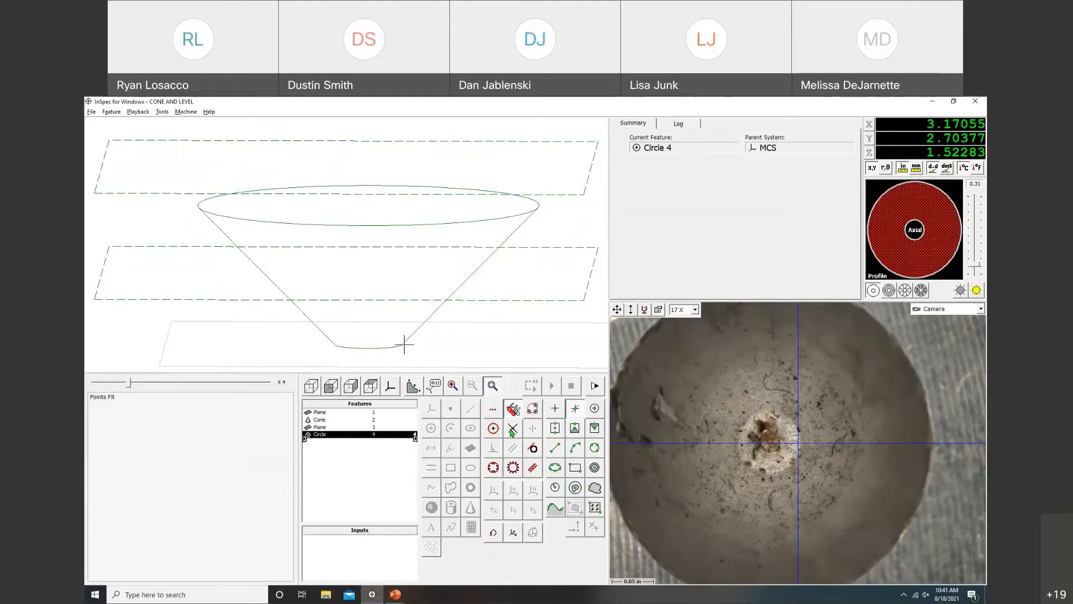
click(511, 426)
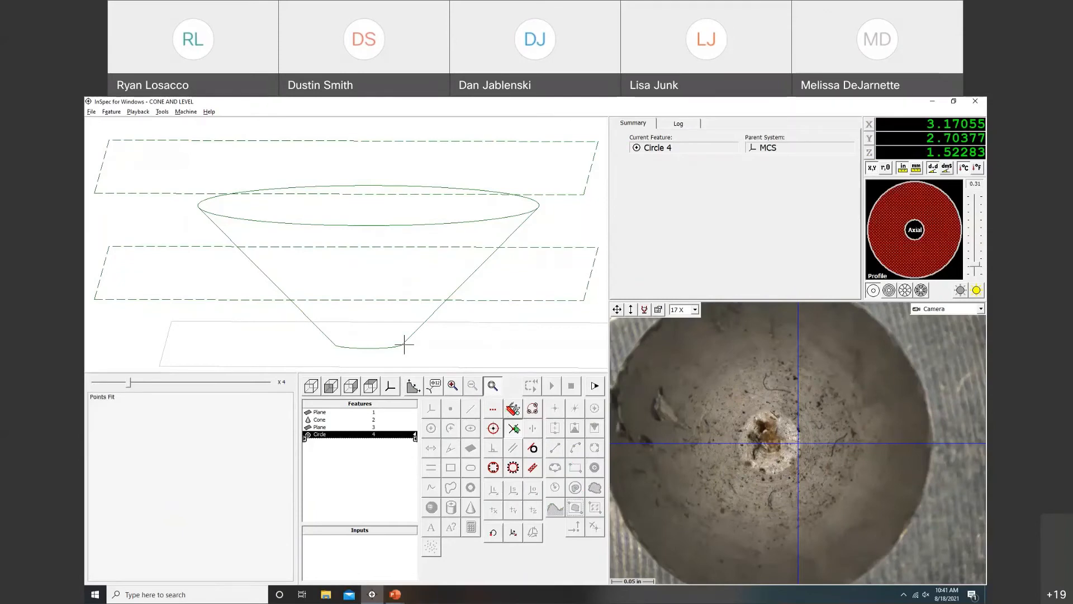
click(484, 307)
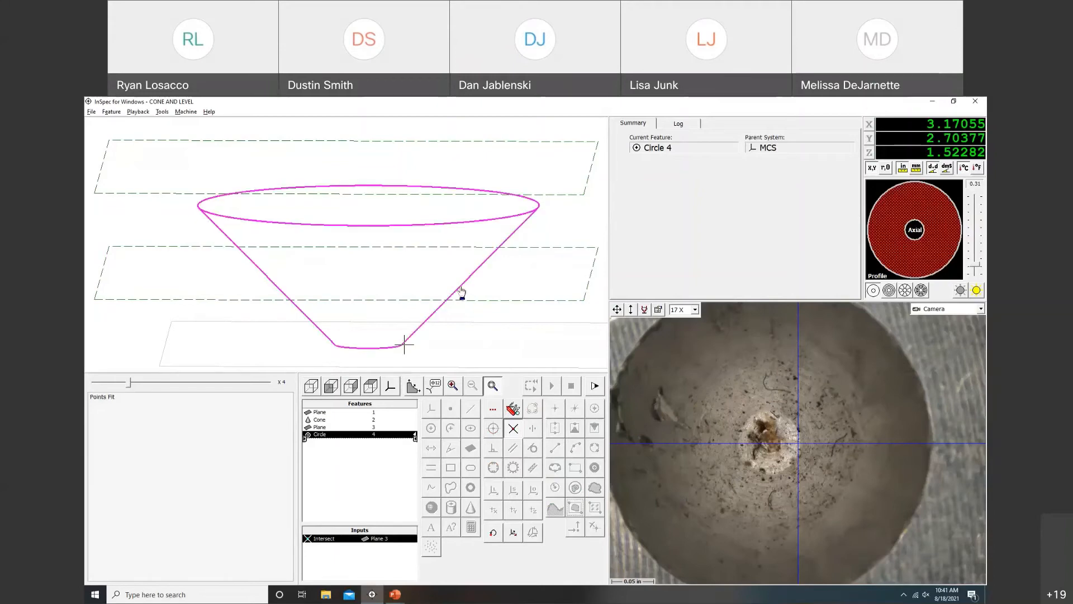
click(461, 290)
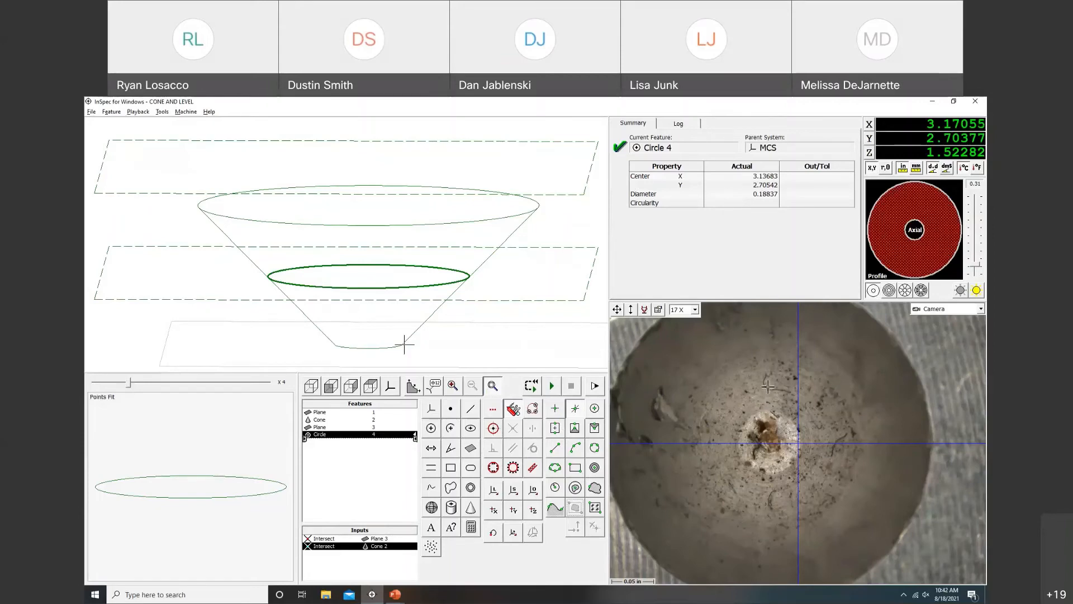
- Create a coordinate system with its Z origin on Plane 1, and move the stage to absolute Z -0.1 for a new point
click(533, 491)
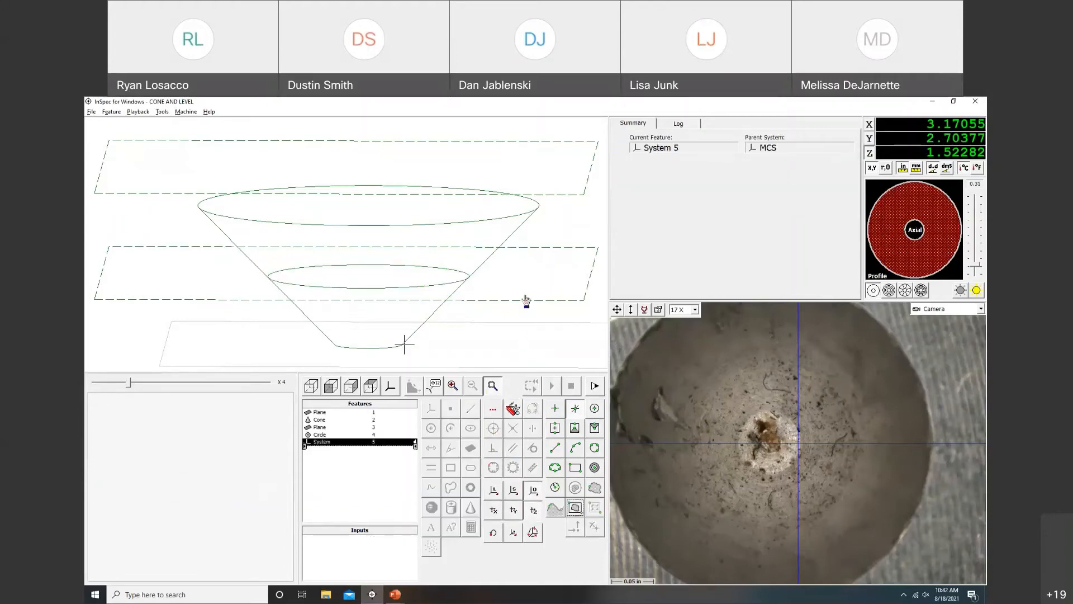
click(560, 200)
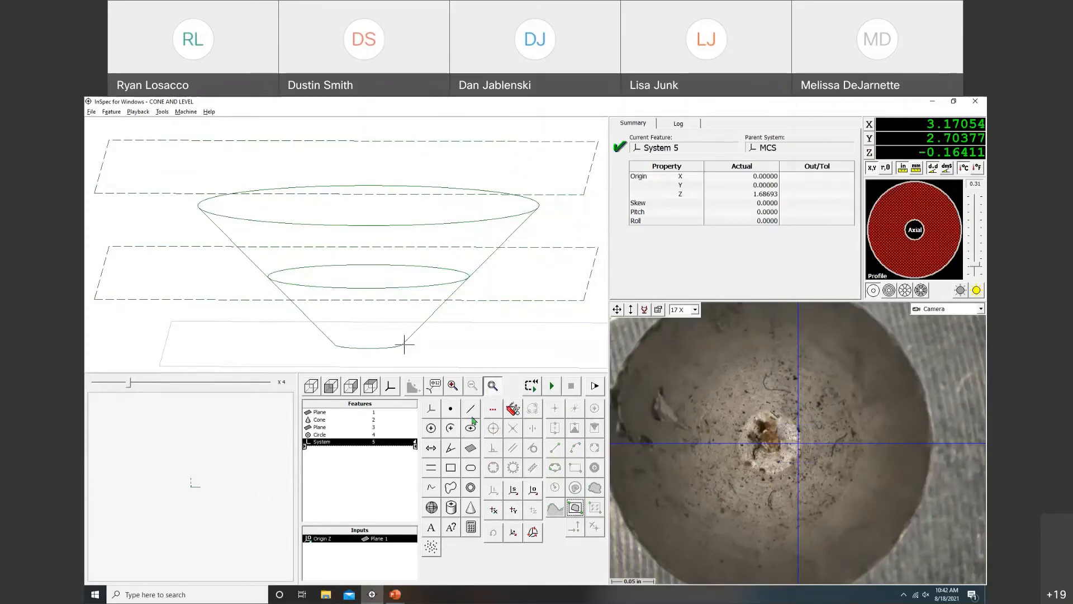
click(451, 410)
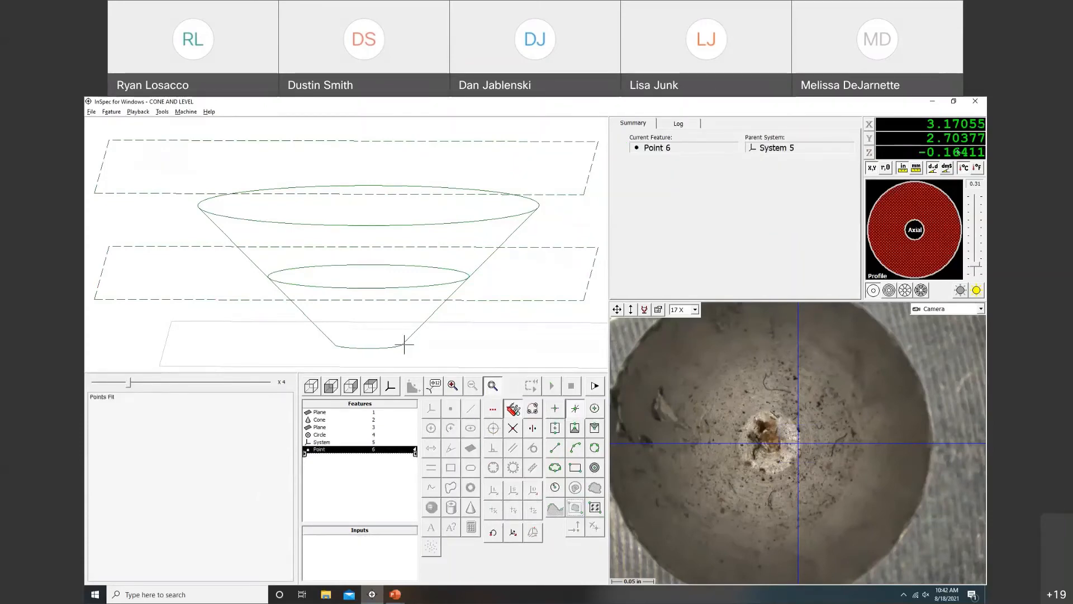
right_click(723, 420)
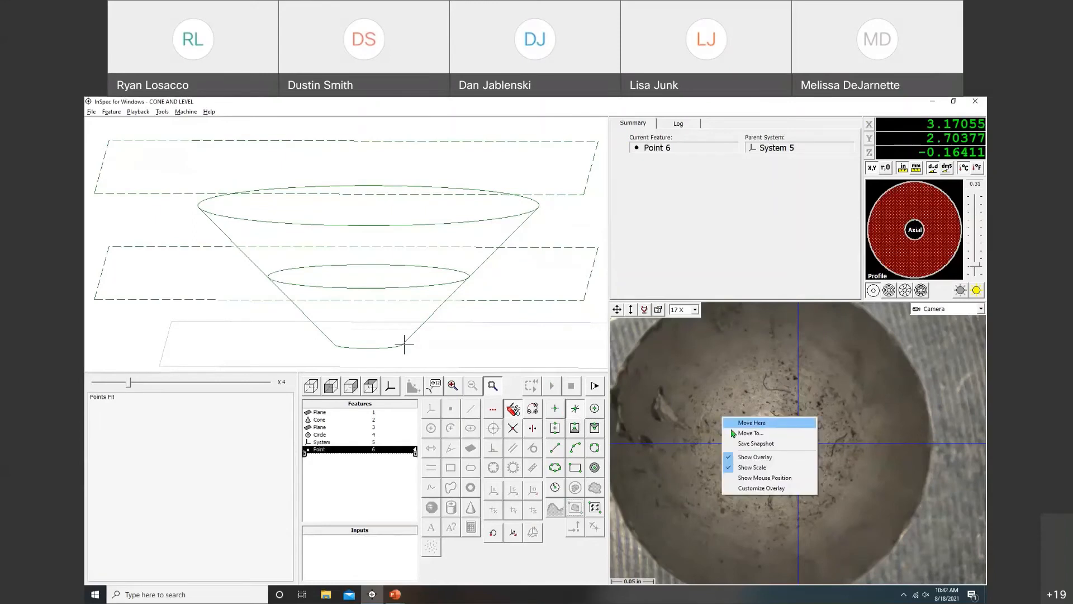
click(750, 433)
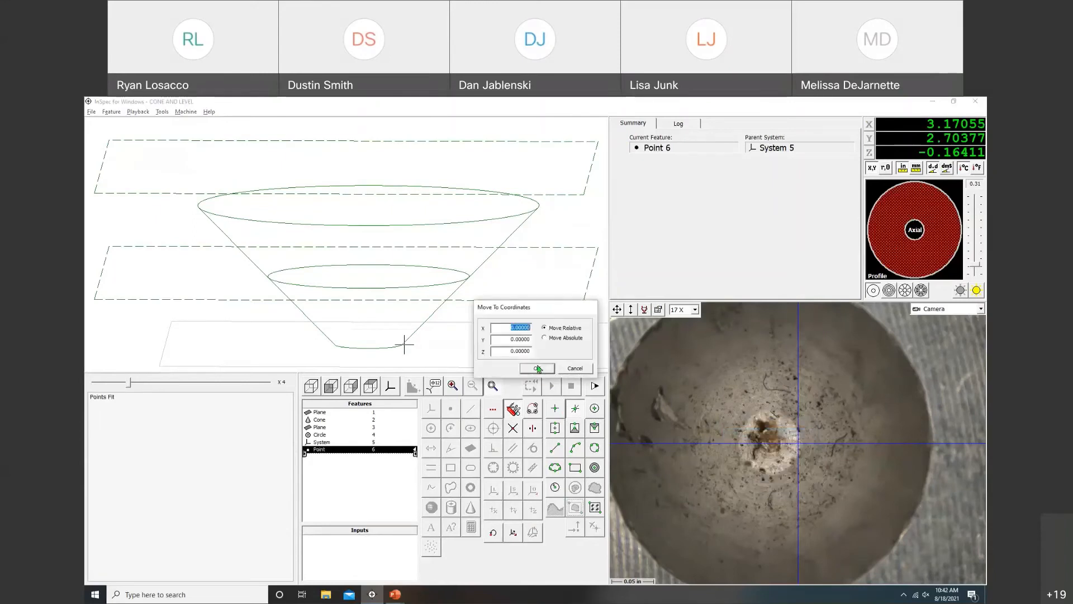
click(545, 337)
drag(507, 352, 542, 358)
text(-0)
text(.1)
click(541, 368)
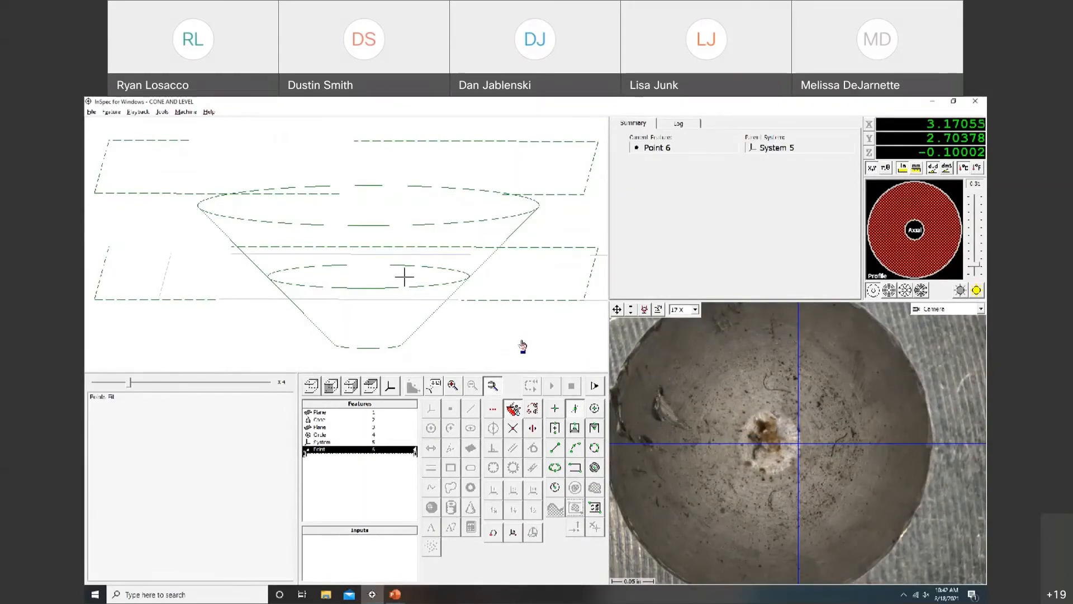
- Switch to the PowerPoint slideshow, advance to the Leveling slide, and return to InSpec
key(alt+Tab)
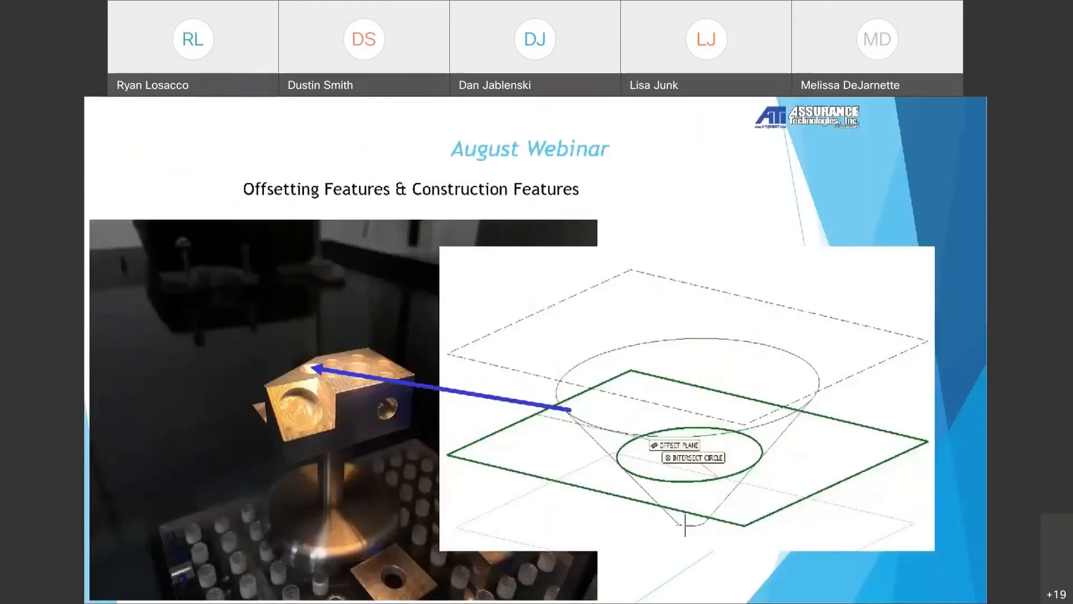
key(Right)
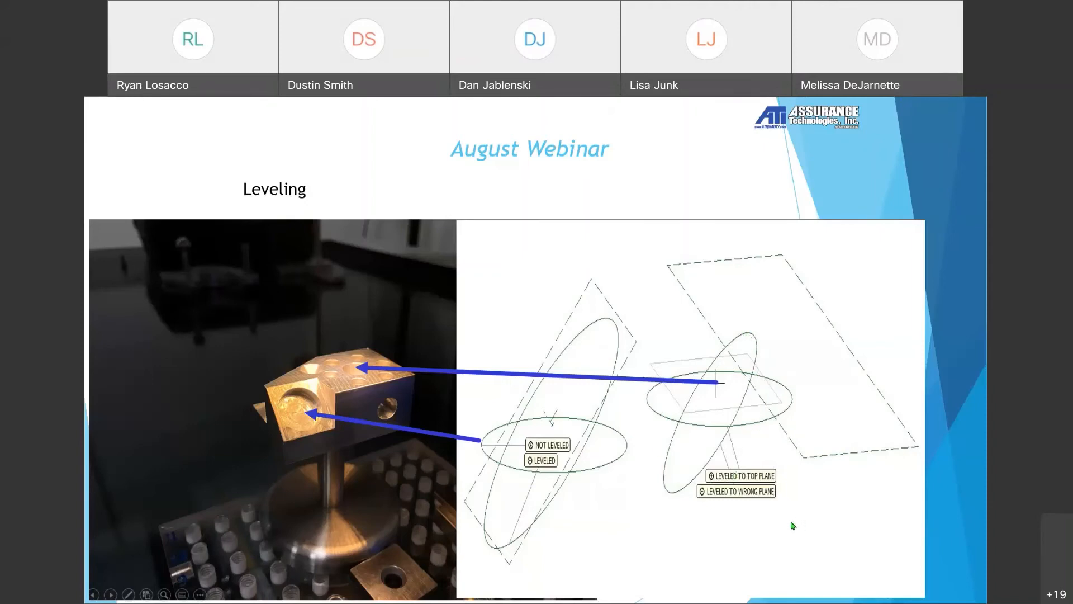
key(alt+Tab)
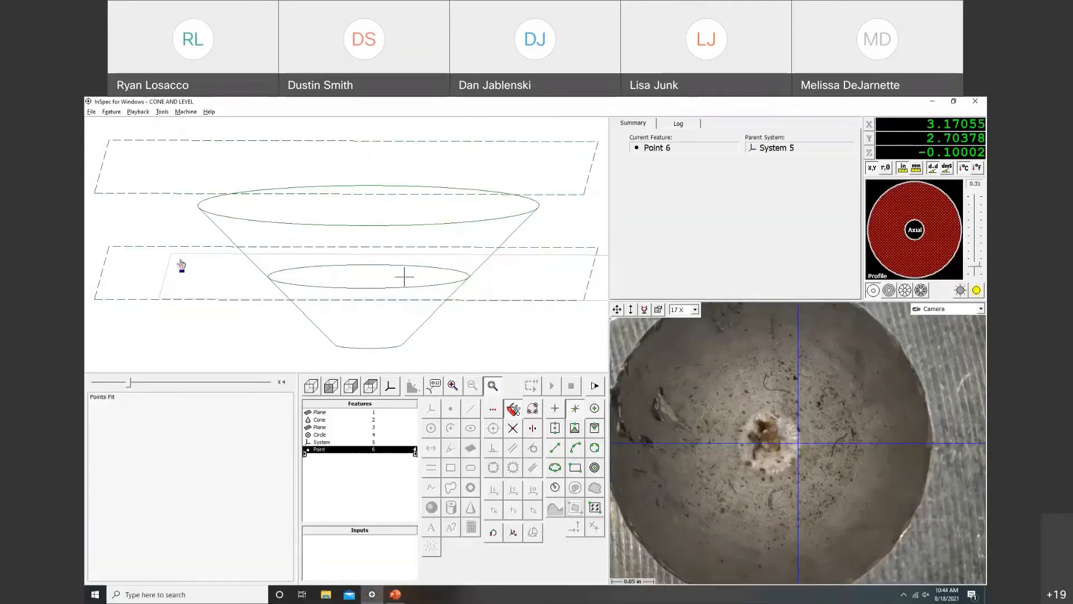
- Start a new part without saving the changes, and open the recent file CONE AND LEVEL
click(91, 112)
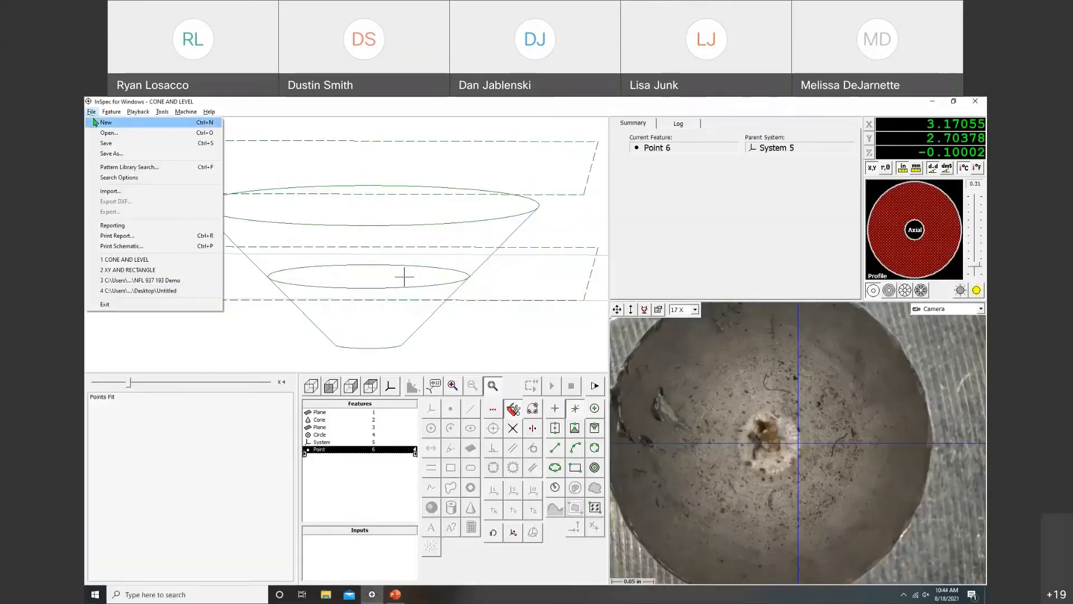
click(94, 123)
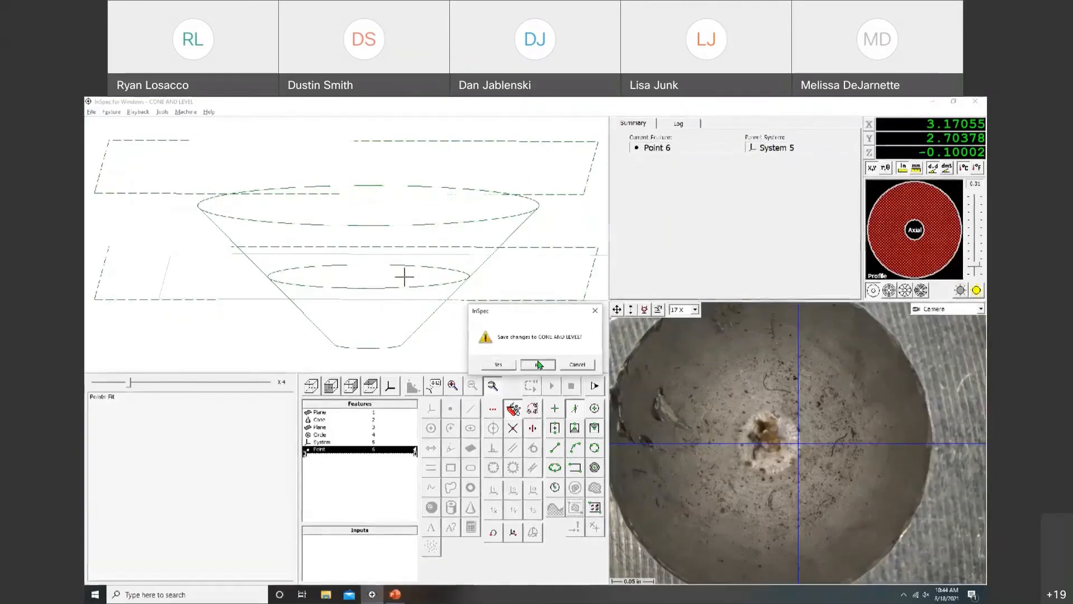
click(539, 365)
click(97, 113)
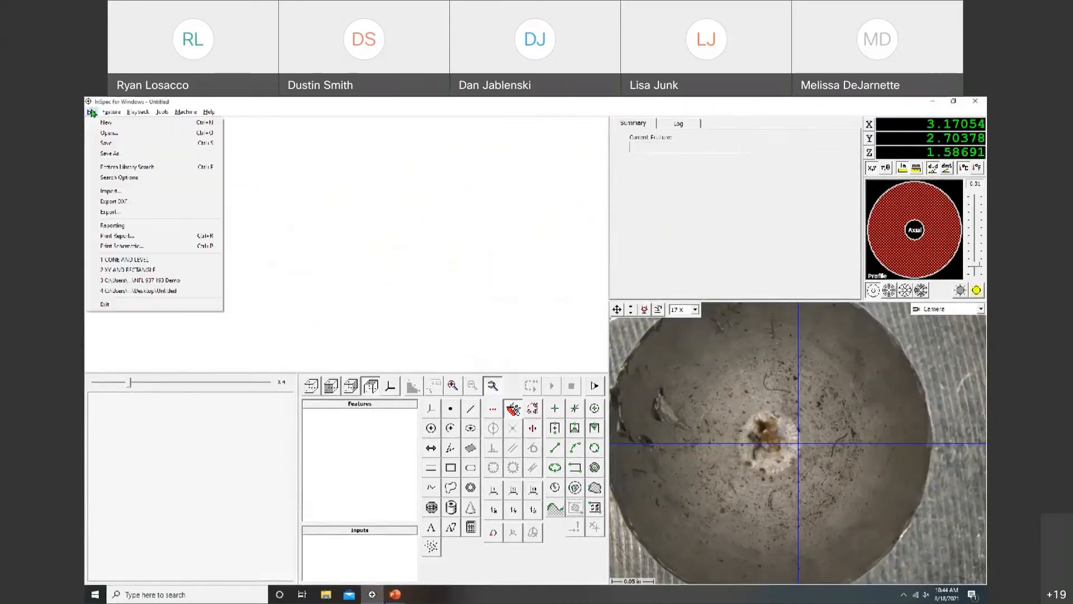
click(148, 260)
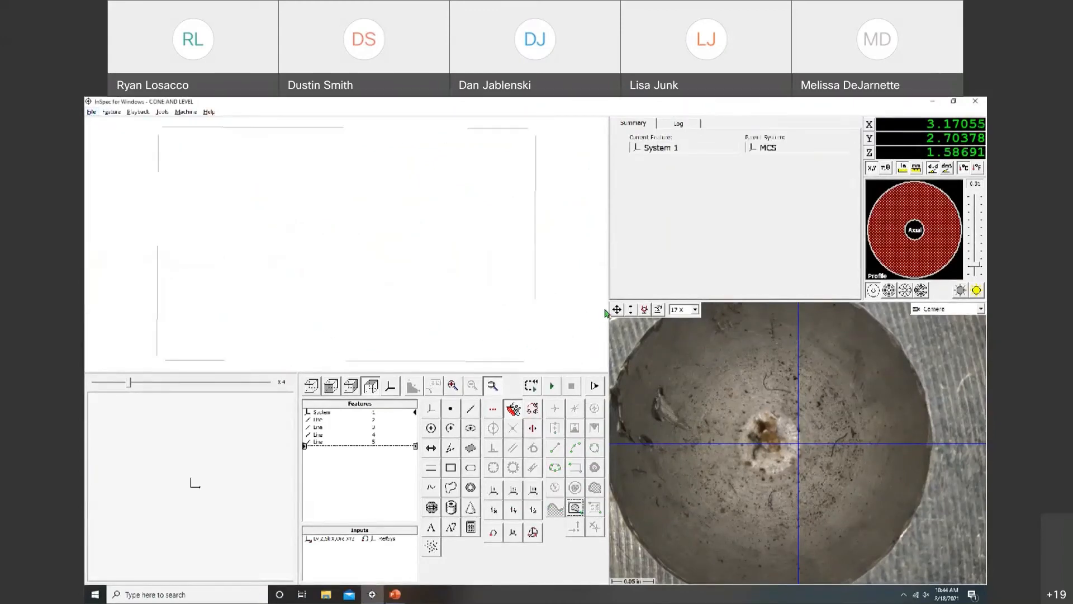
- Move the stage to the upper-left corner of the block's angled face and raise the light intensity to 2.09
right_click(182, 277)
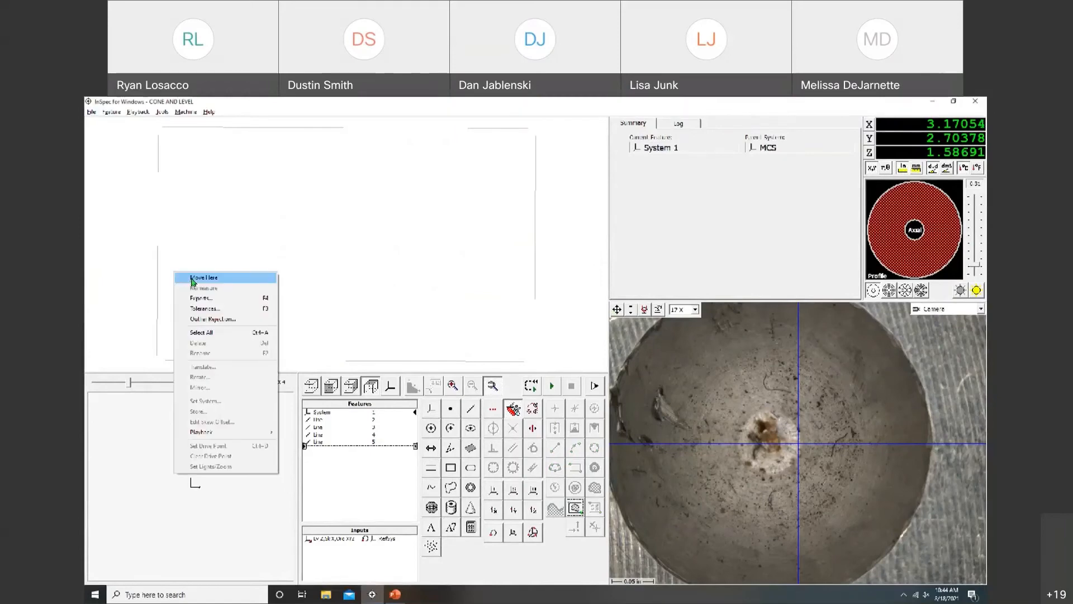
click(192, 278)
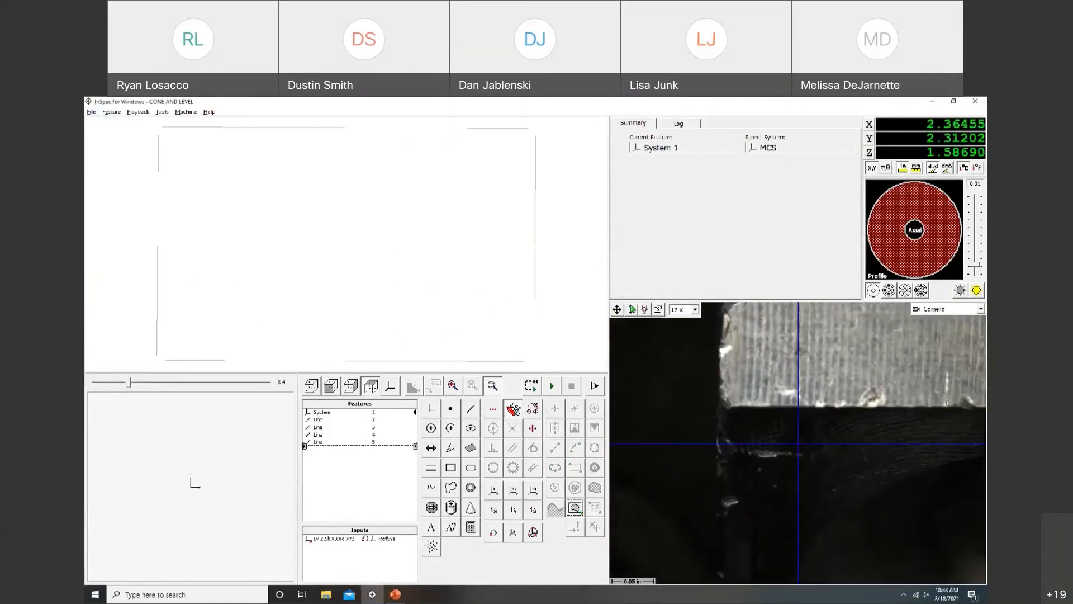
drag(975, 267, 976, 256)
right_click(785, 471)
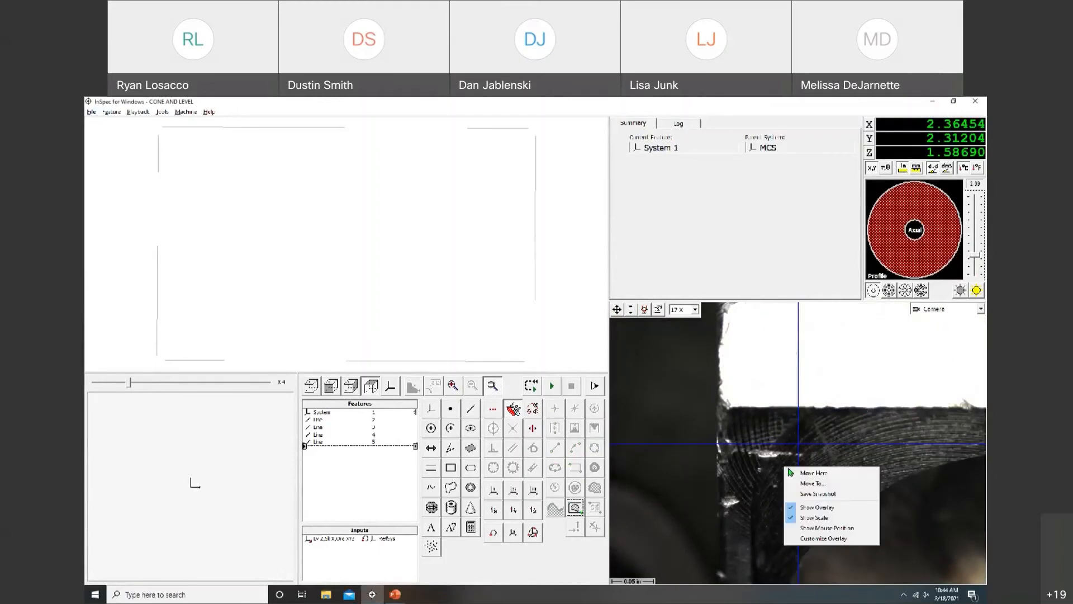
click(799, 472)
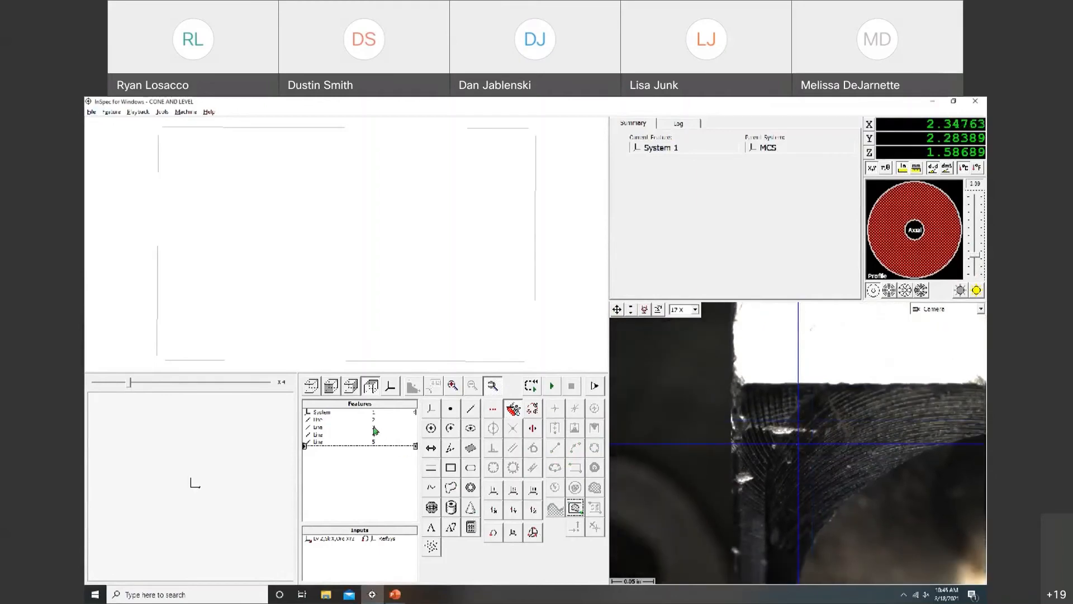
- Delete the loaded coordinate system and its four lines from the feature list
drag(365, 412, 367, 444)
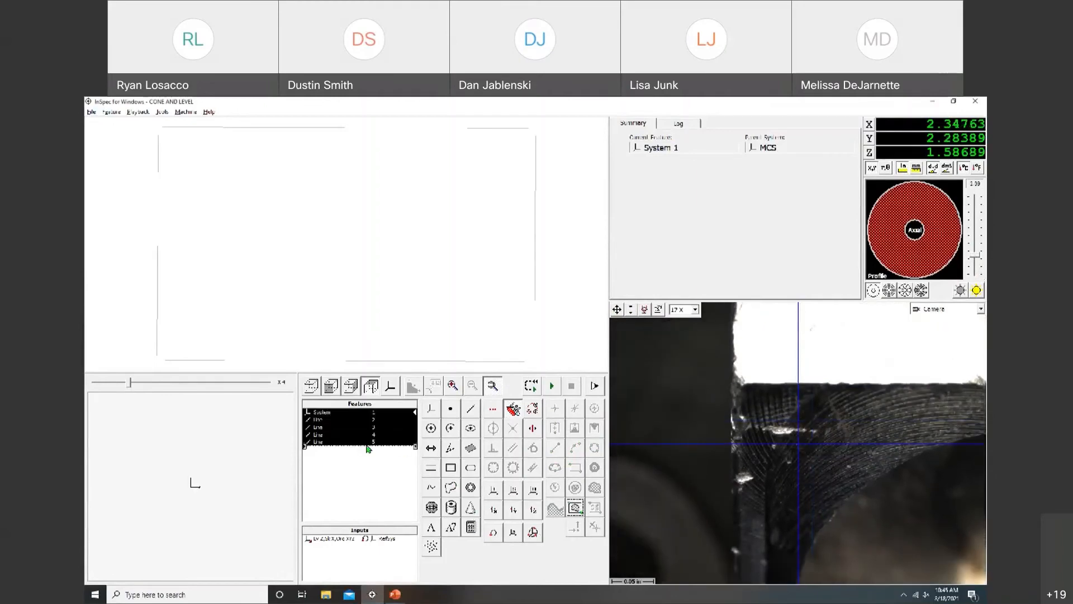
key(Delete)
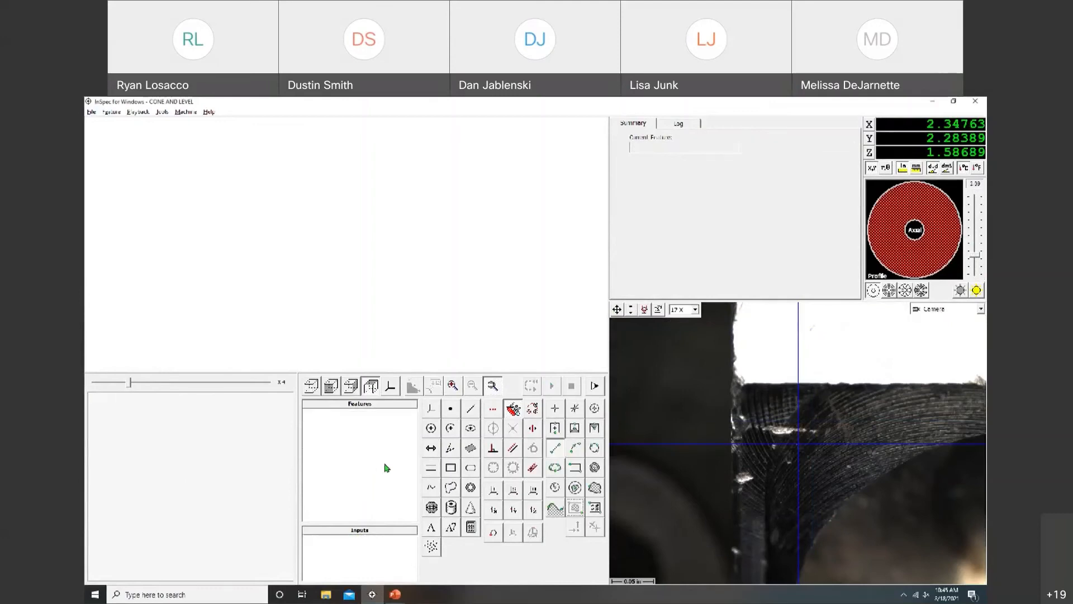
- Measure a plane on the angled face with four focus points, one near each corner around the large hole
click(472, 450)
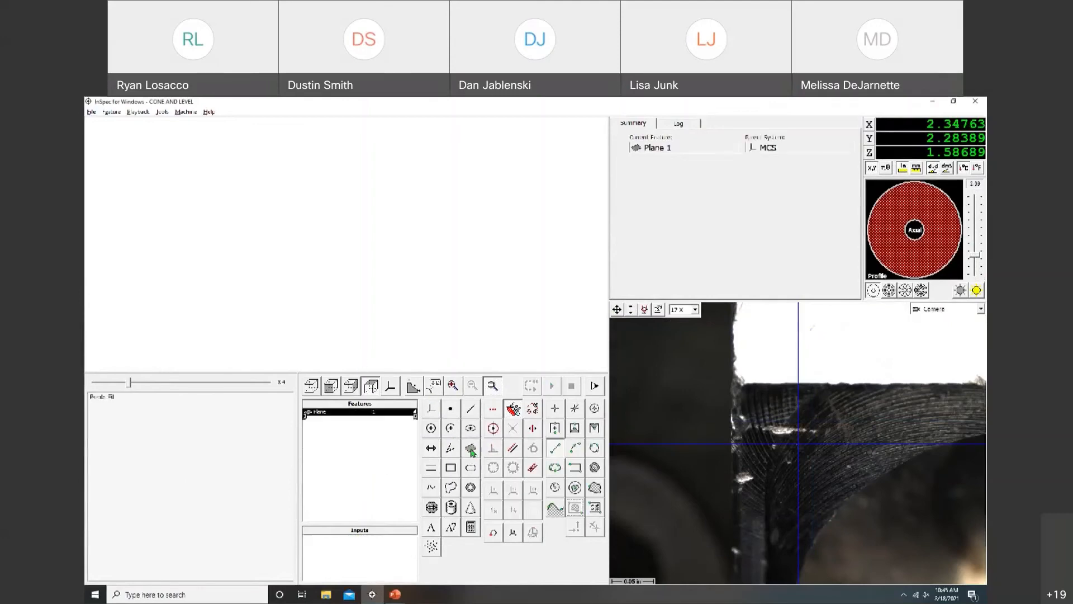
click(575, 412)
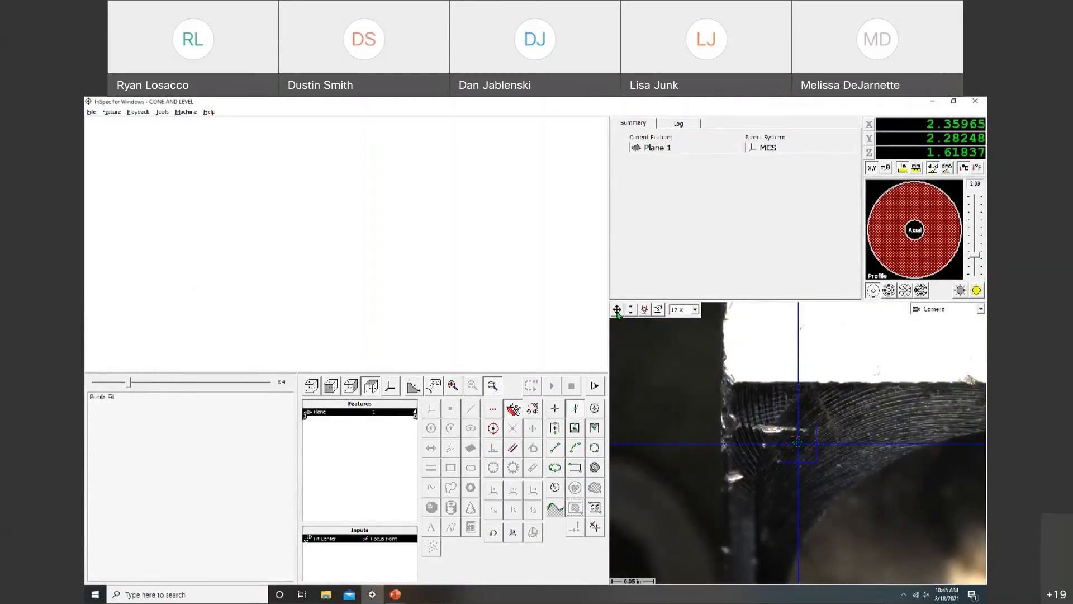
drag(617, 311, 660, 314)
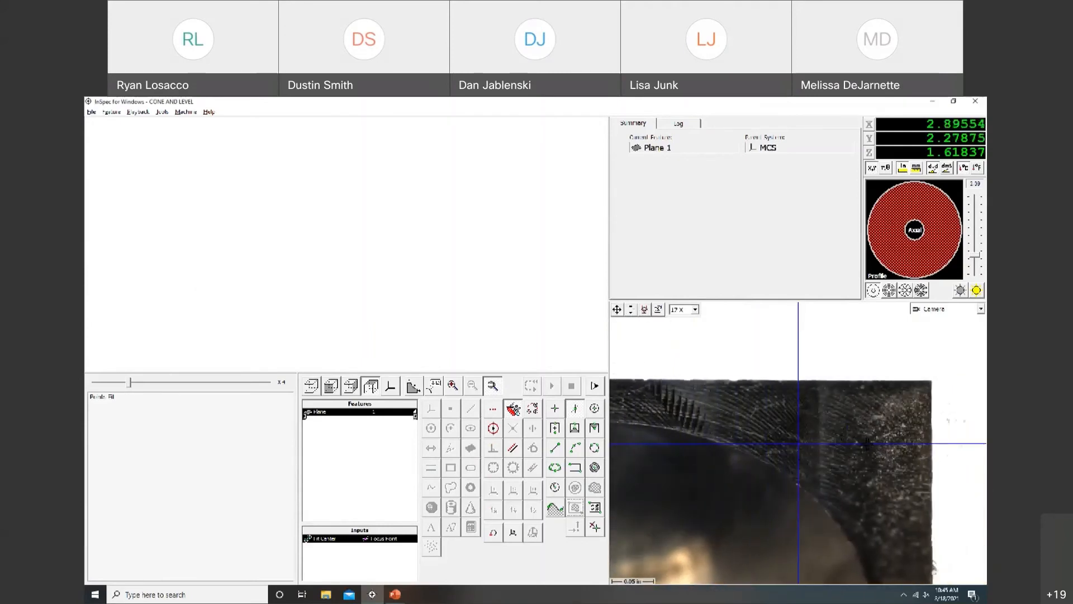
click(865, 443)
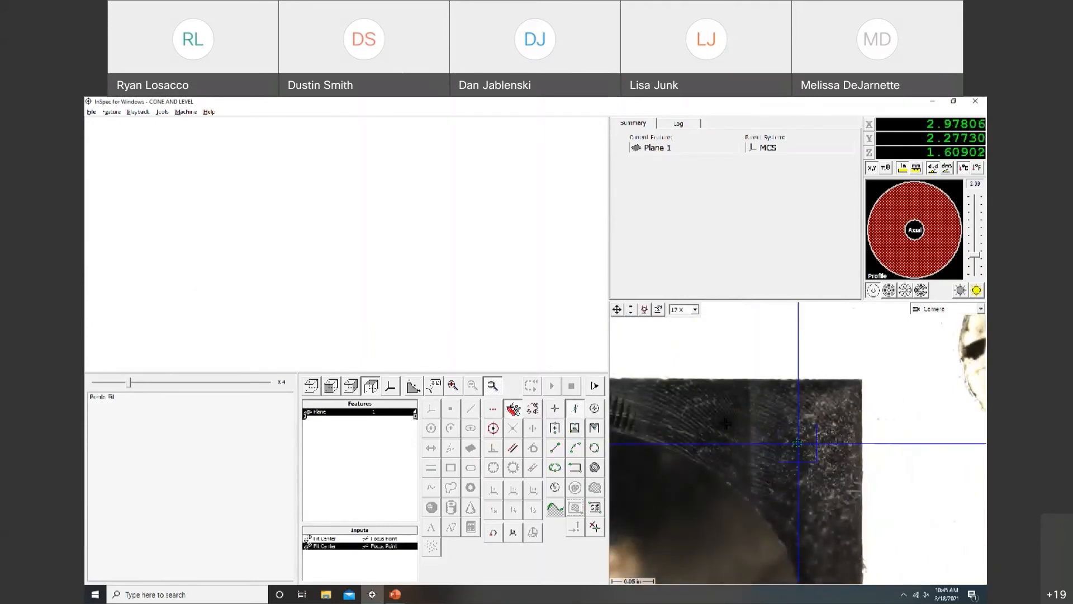
drag(616, 310, 633, 332)
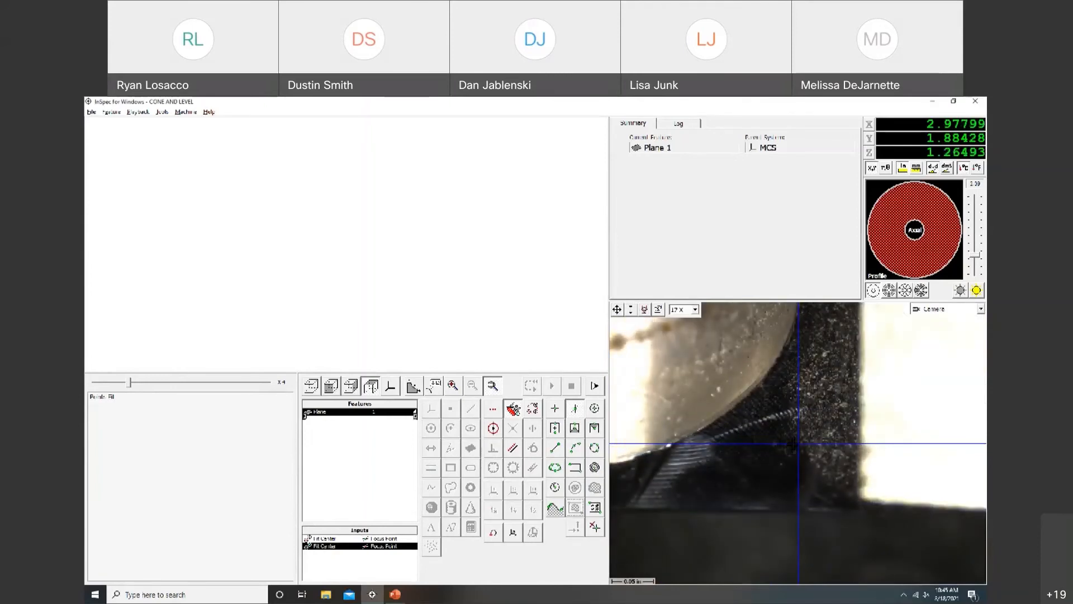
click(793, 445)
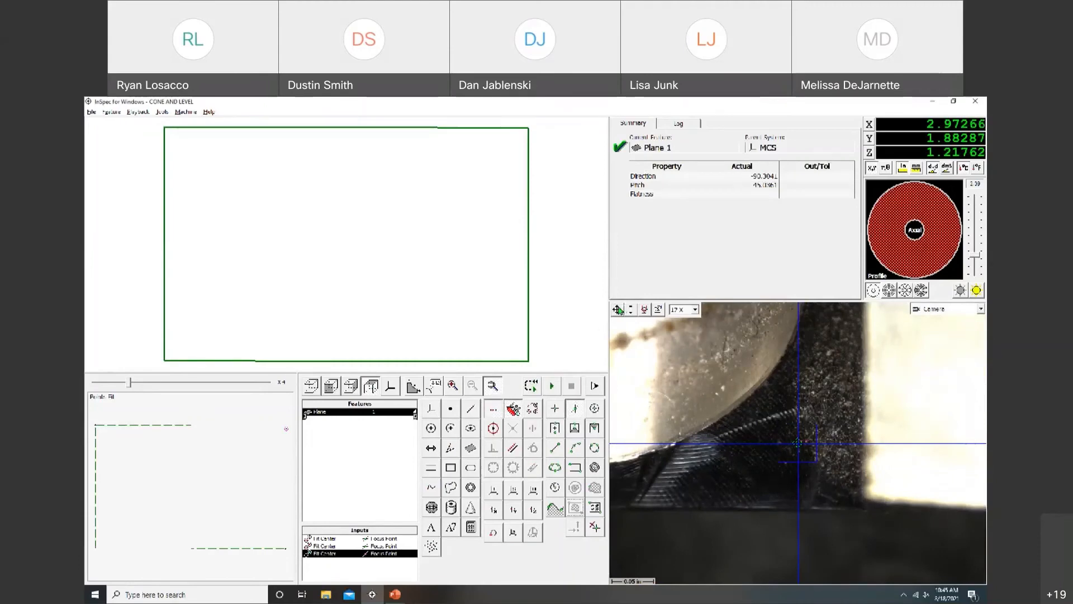
drag(619, 309, 568, 303)
click(799, 444)
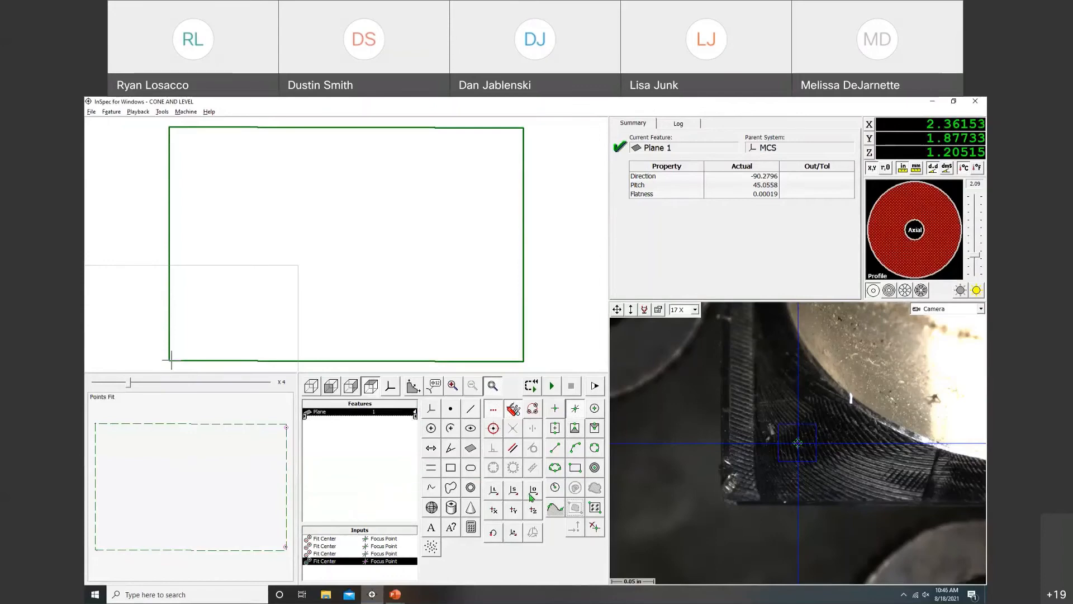
- Show the part isometrically and measure the large hole in the angled face as a circle with three best-edge points, without leveling
click(312, 385)
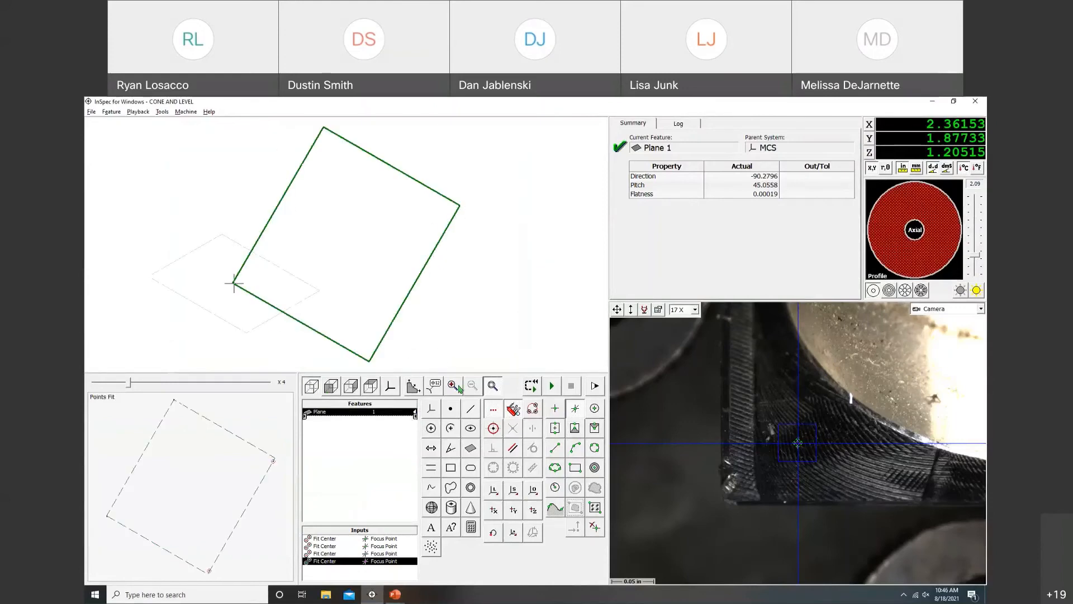
click(432, 428)
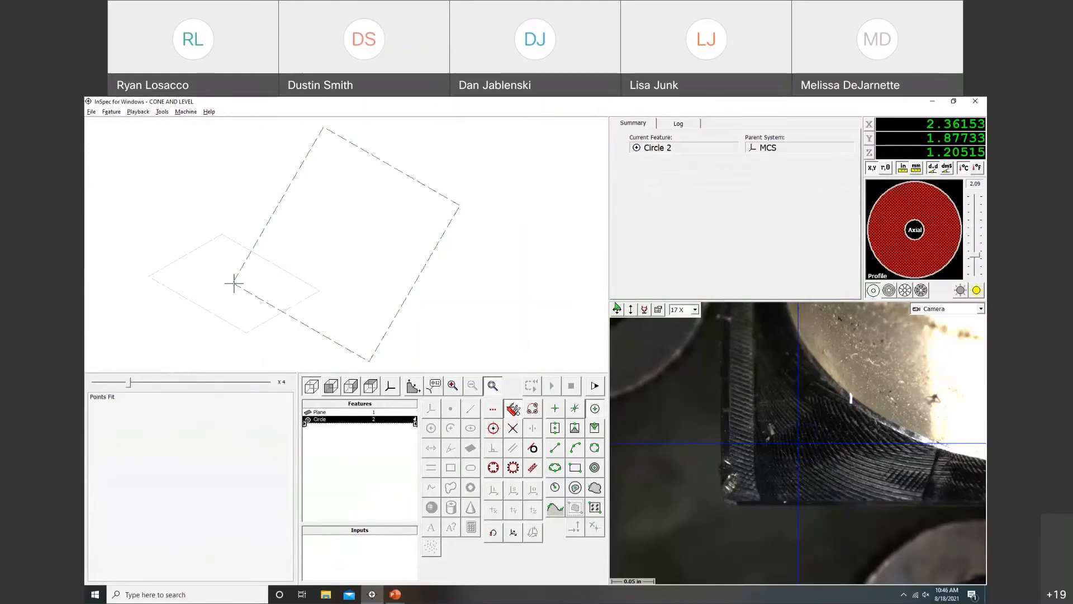
drag(618, 310, 670, 310)
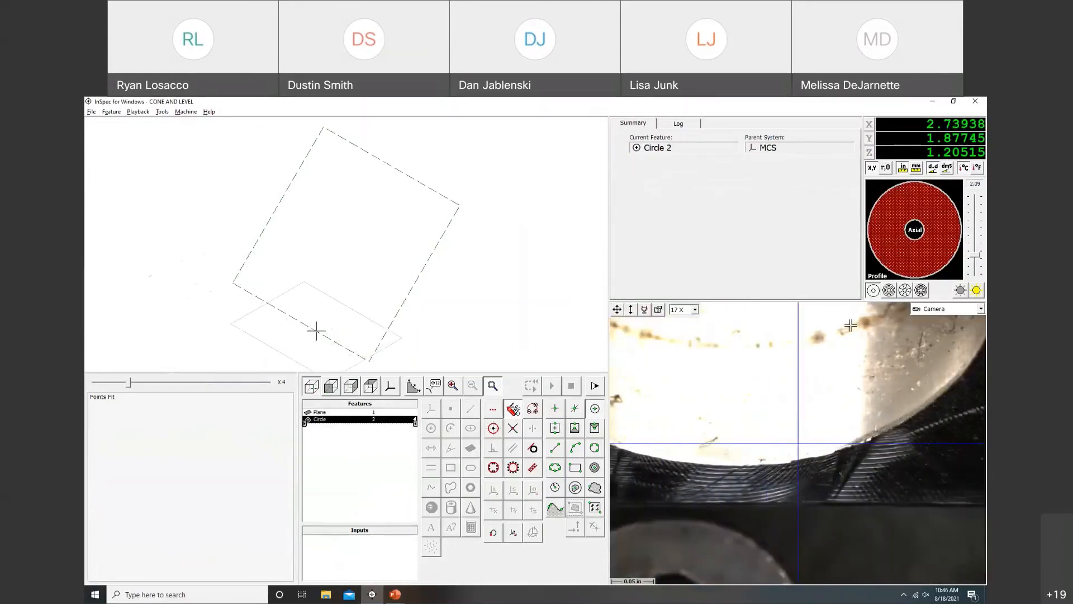
click(723, 463)
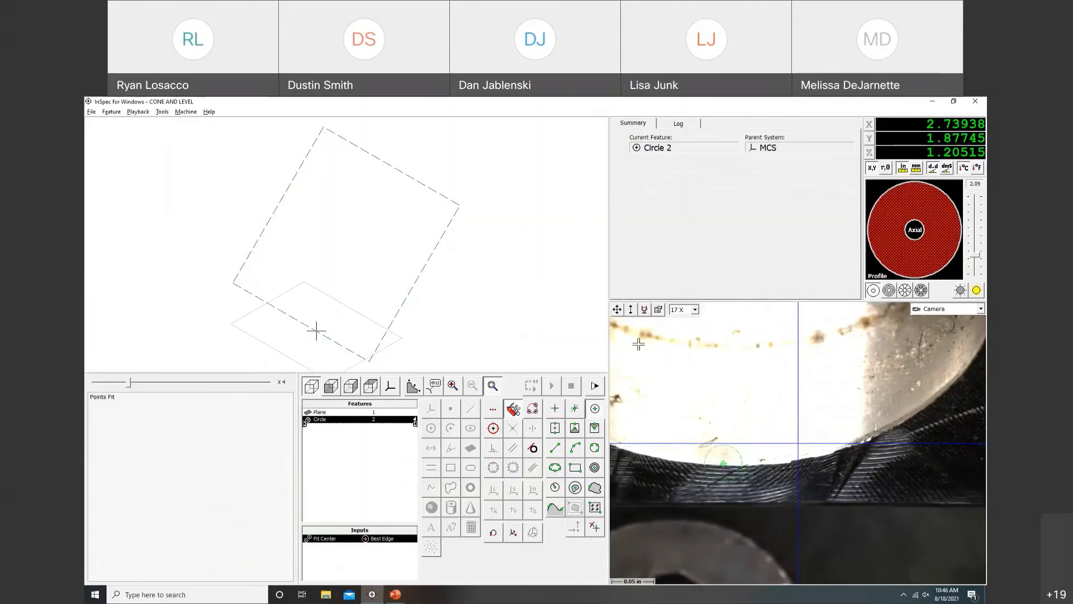
drag(616, 306, 619, 270)
mouse_move(630, 310)
mouse_down()
mouse_move(630, 298)
mouse_move(571, 273)
mouse_move(574, 288)
mouse_up()
click(768, 479)
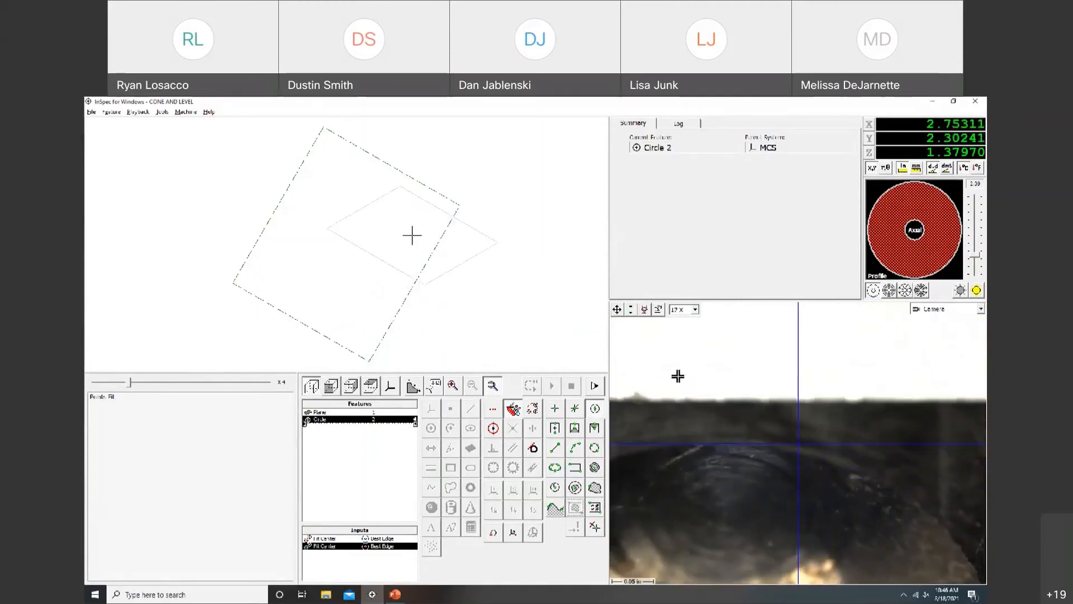
drag(631, 311, 631, 311)
click(724, 442)
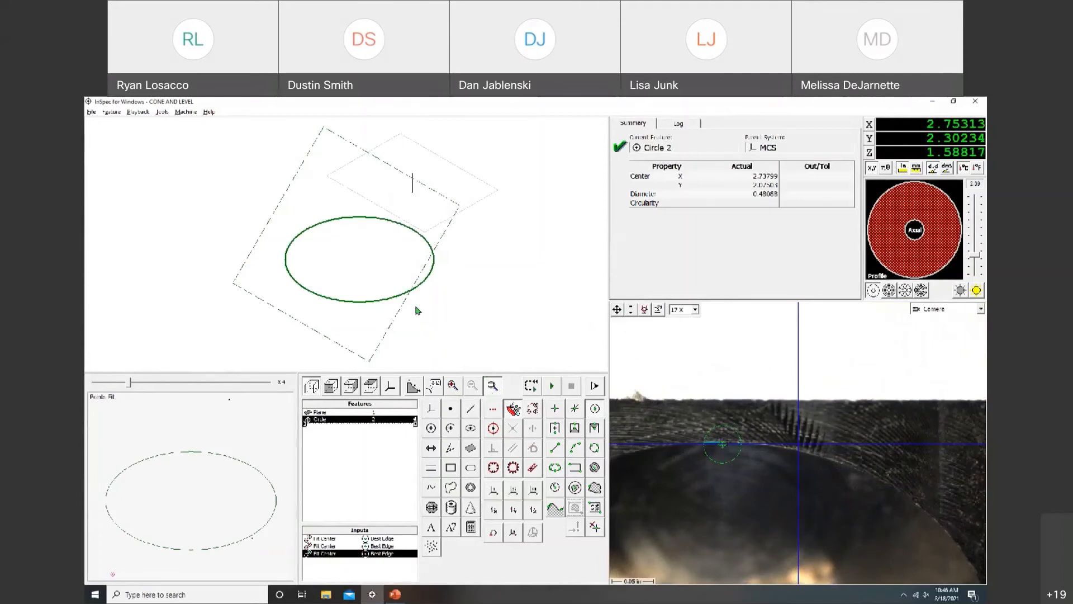
mouse_move(435, 277)
middle_down()
mouse_move(472, 294)
mouse_move(450, 283)
middle_up()
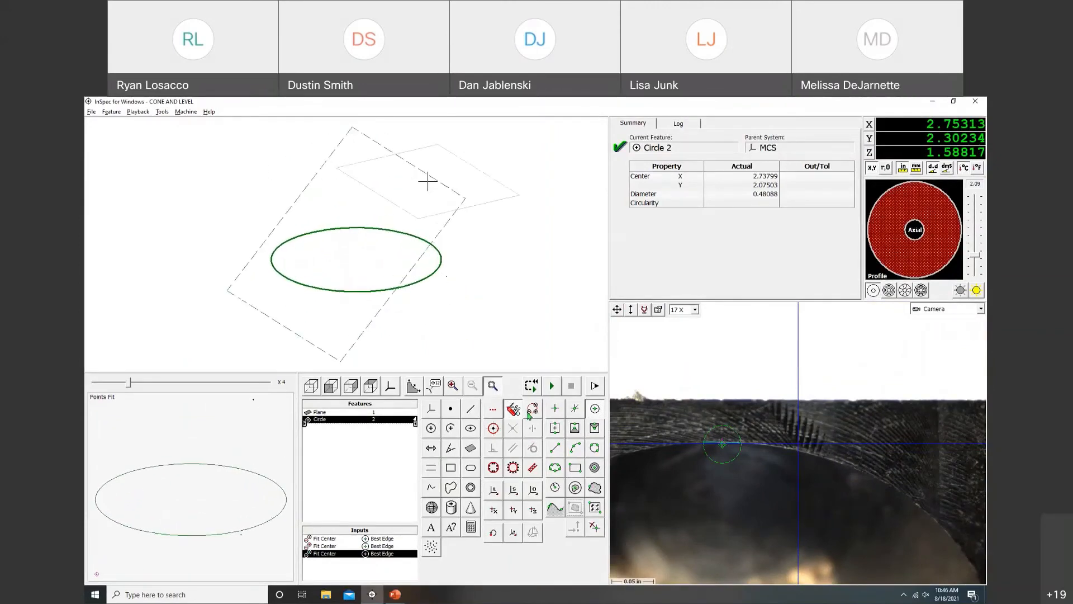
- Create a coordinate system leveled to the angled plane, with its XYZ origin on the same plane
click(532, 489)
click(445, 234)
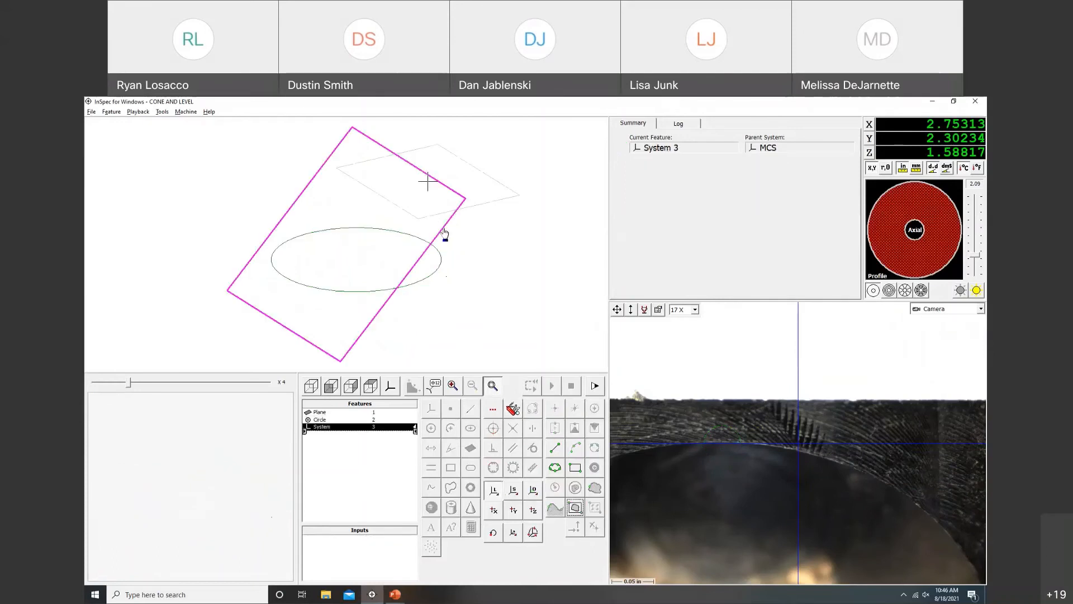
click(533, 490)
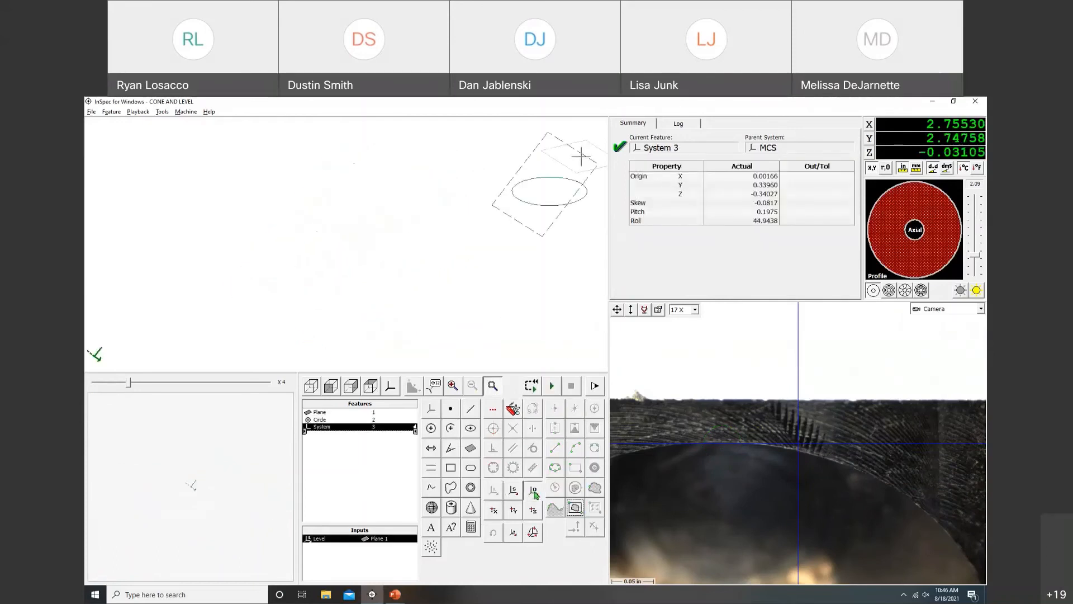
click(549, 232)
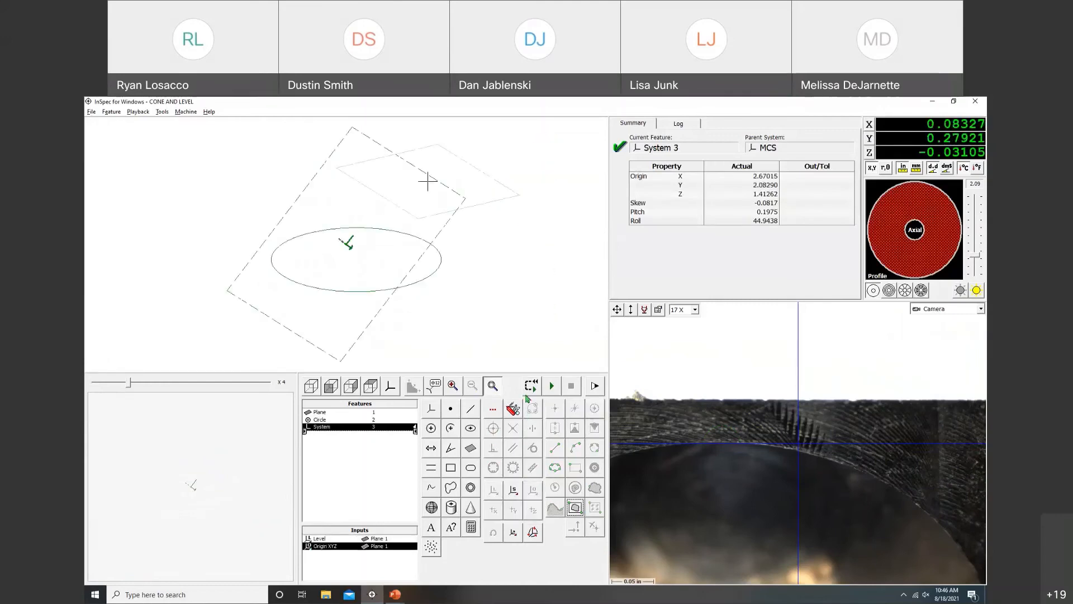
- Measure the large hole in the angled face again as a circle in the leveled system, with three best-edge points
click(433, 430)
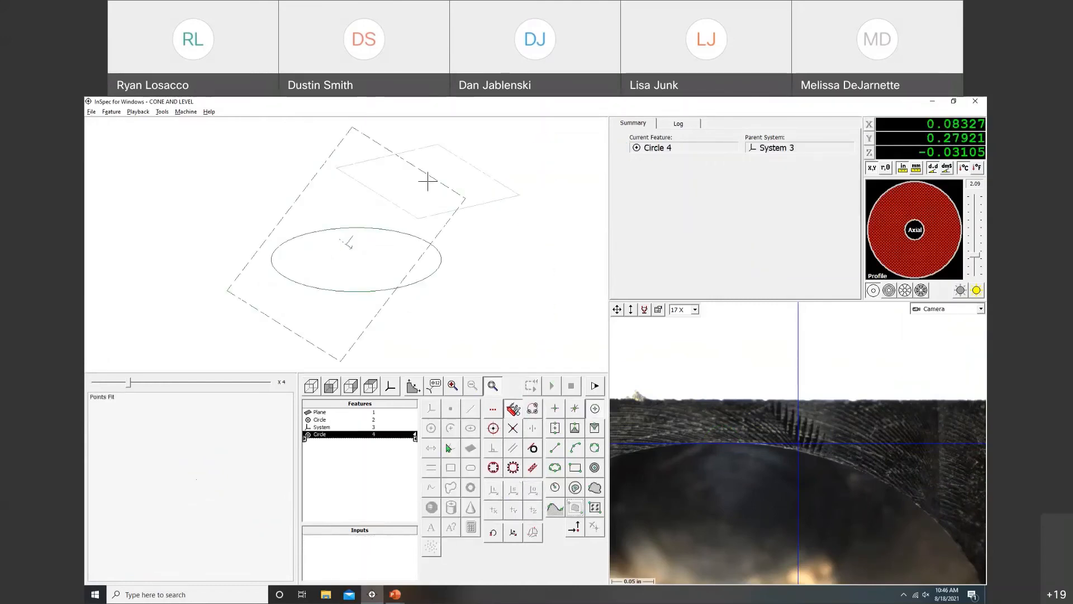
click(724, 443)
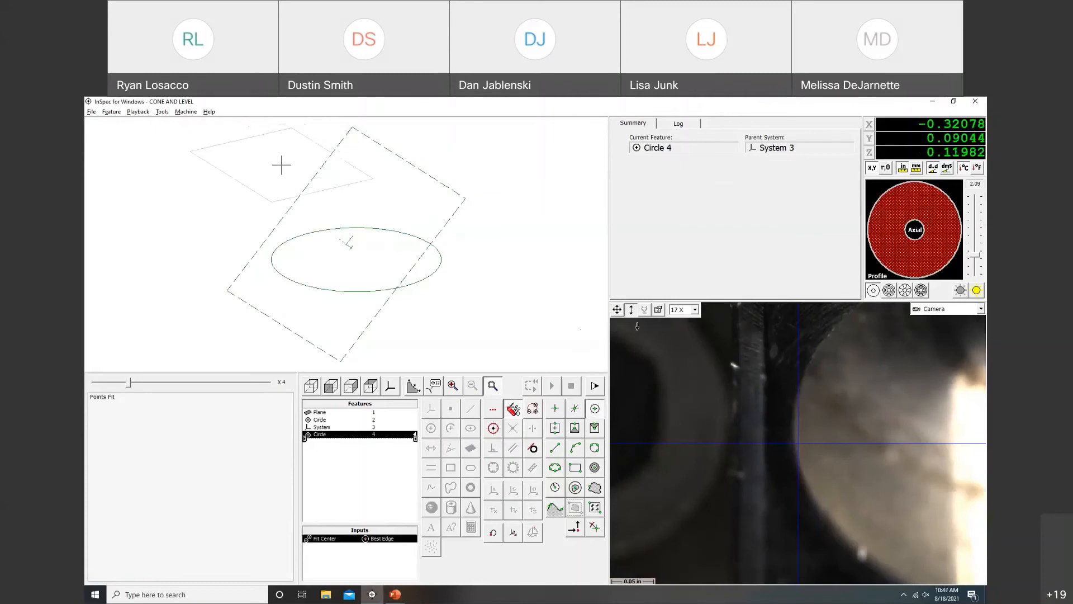
click(805, 431)
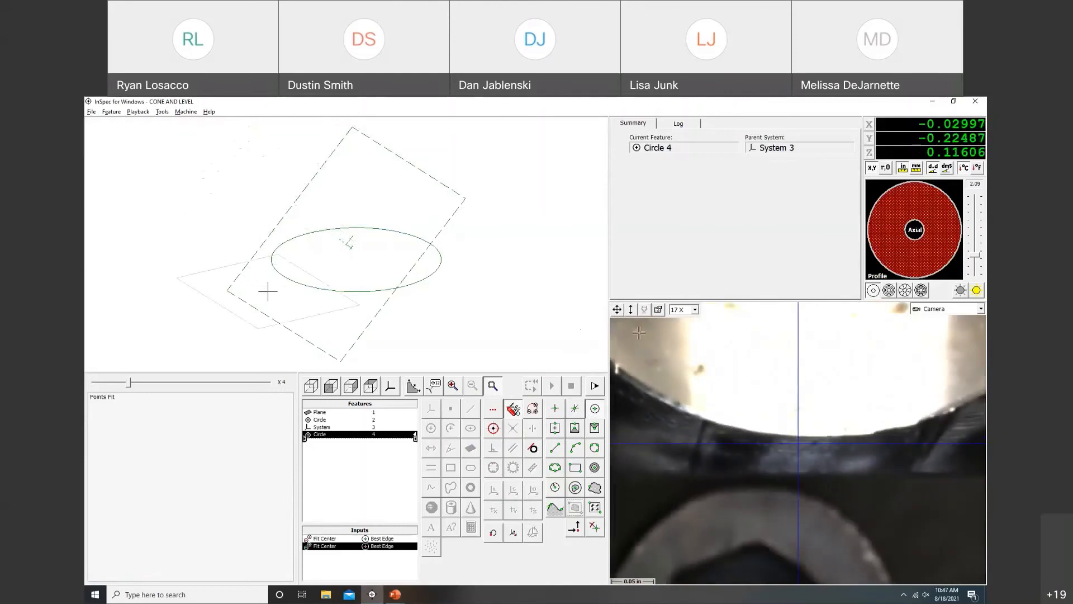
drag(634, 311, 633, 339)
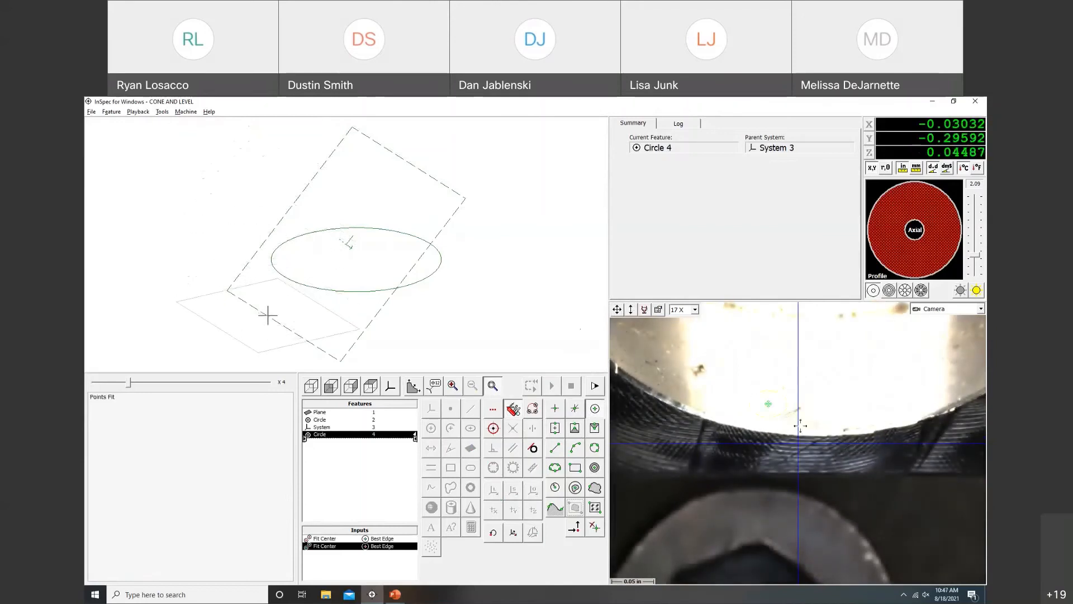
click(808, 433)
click(809, 433)
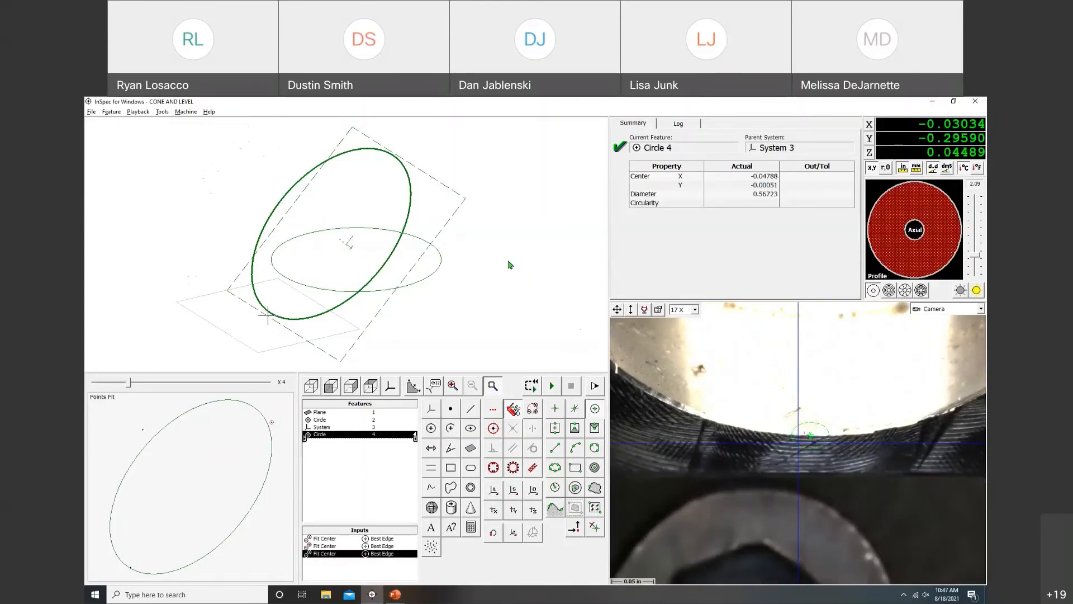
- Compare the unleveled circle's results in millimetres and inches with those of the circle measured in the leveled system
click(358, 419)
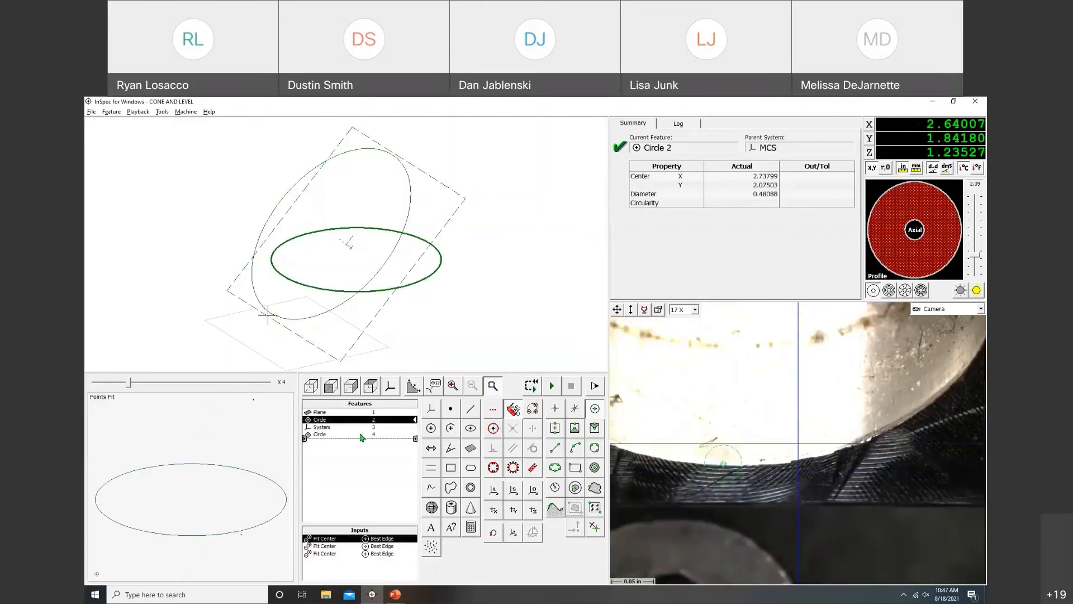
click(915, 168)
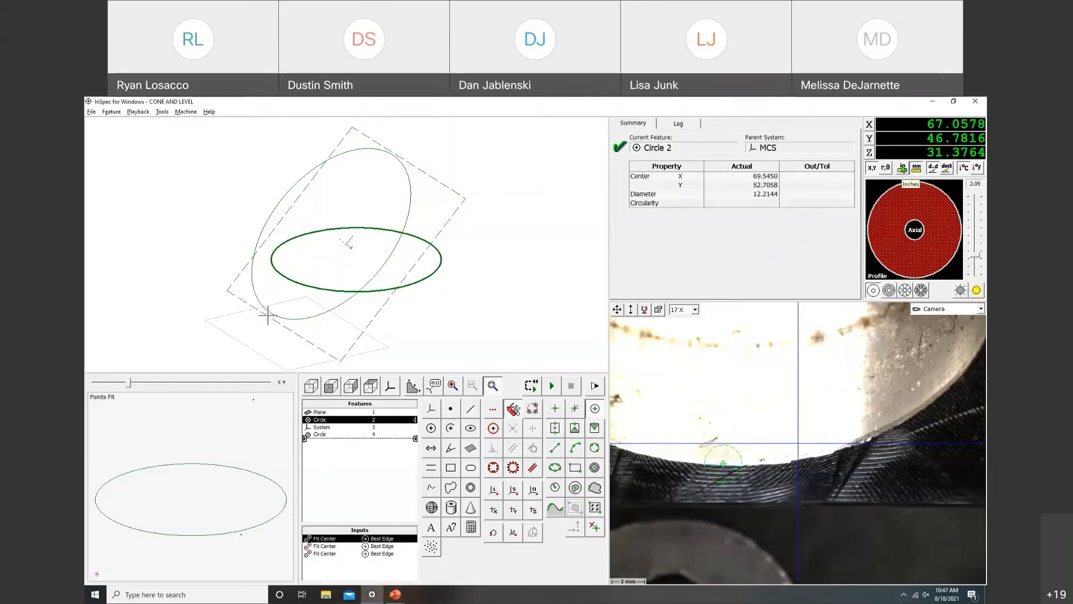
click(902, 167)
click(364, 435)
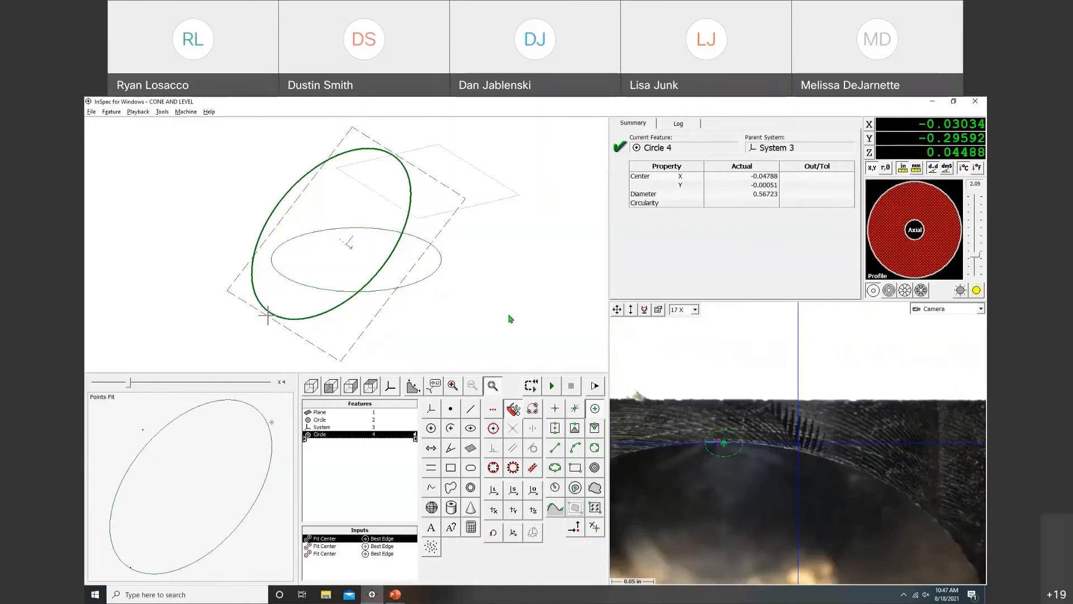
- Select the leveled system, move the stage to the large hole in the flat face, lower the light to 0.32 and refocus
click(387, 427)
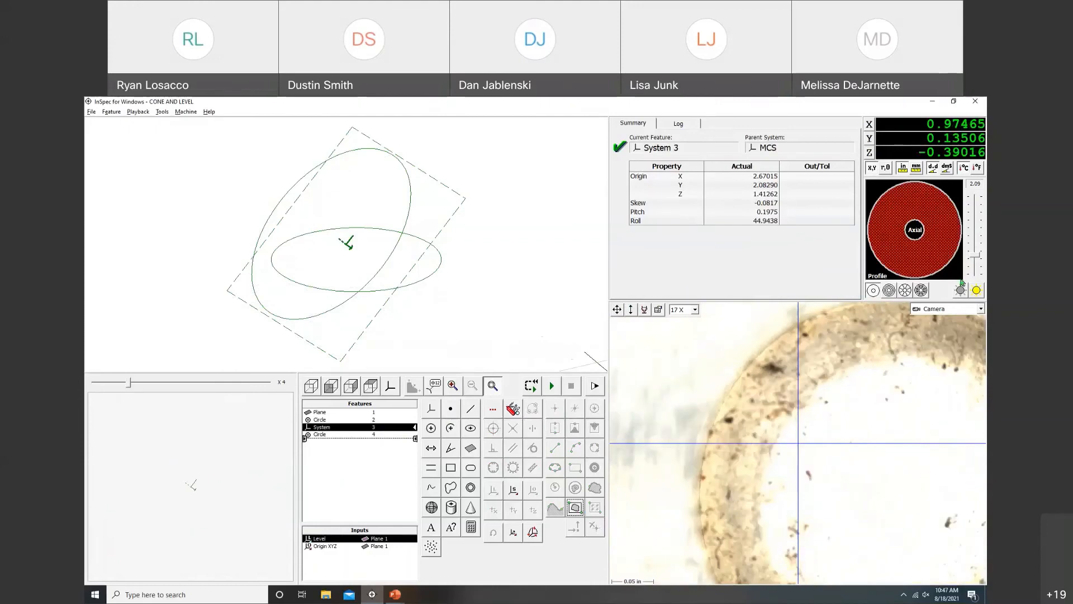
click(975, 287)
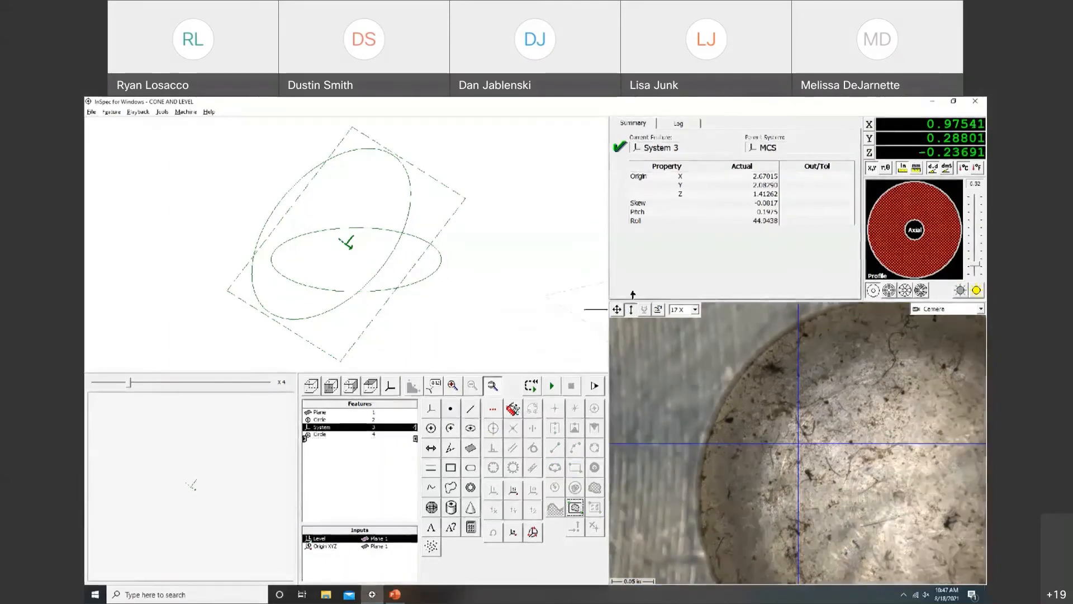
drag(632, 295, 632, 300)
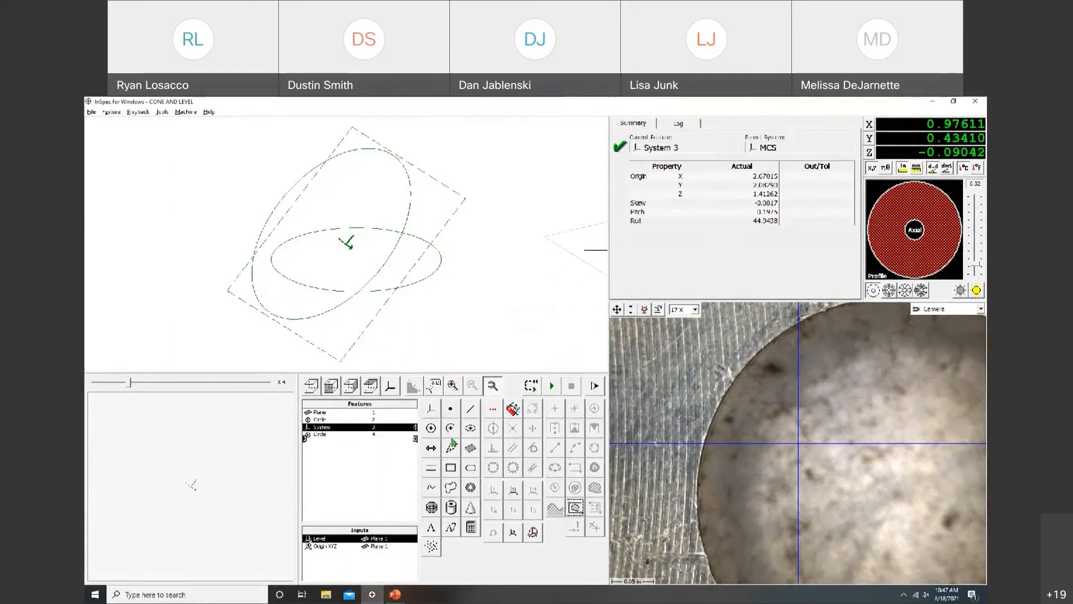
- Try measuring the flat-face hole as a circle in the angled system with three best-edge points, and delete that circle
click(432, 429)
click(710, 417)
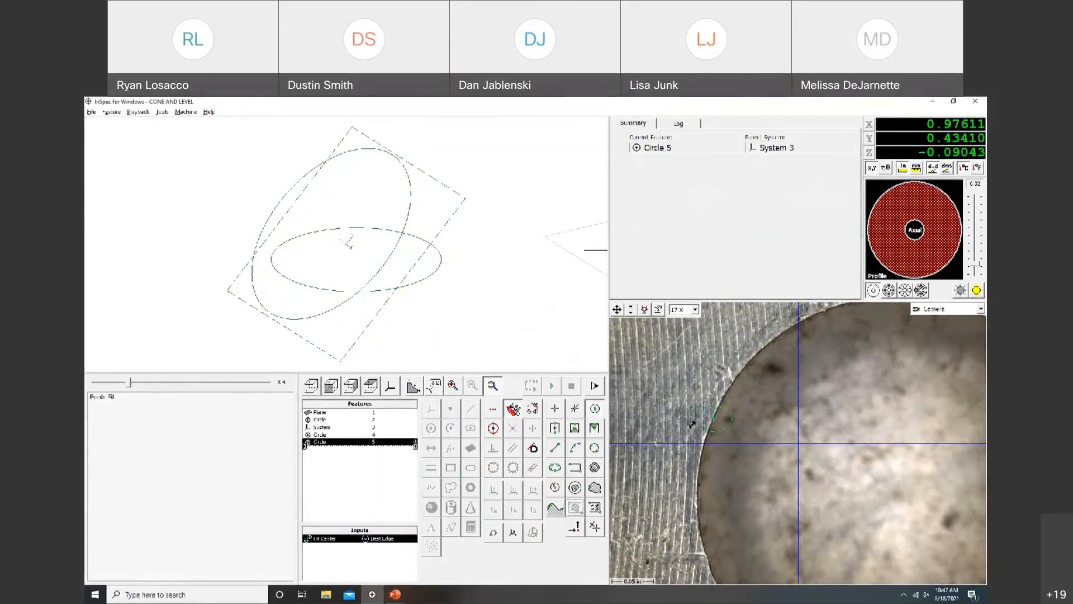
drag(621, 318, 662, 260)
click(805, 483)
click(779, 414)
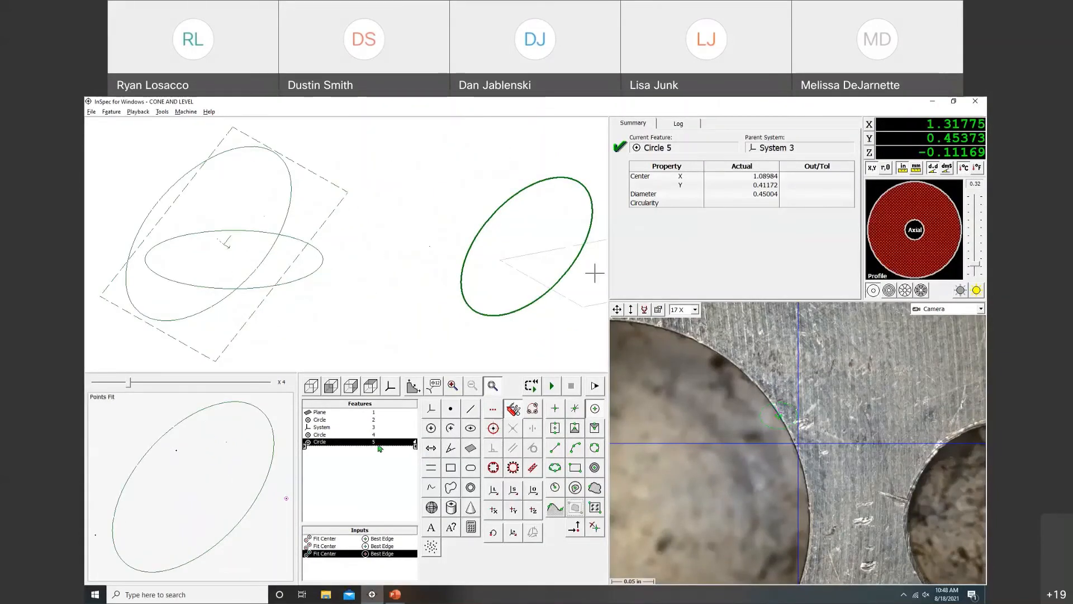
key(Delete)
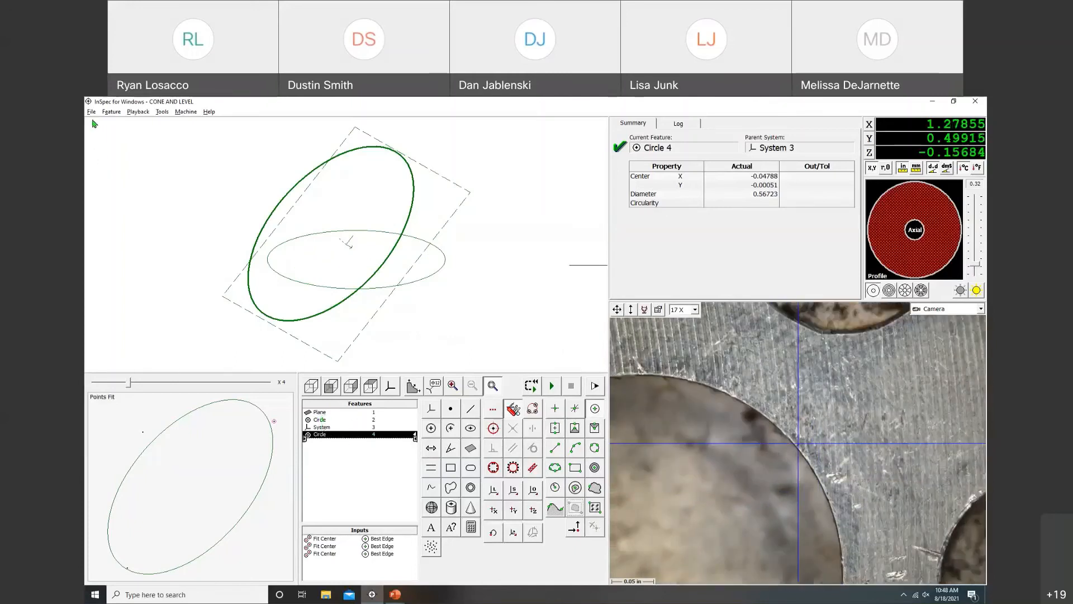
- Start a new part without saving the changes
click(91, 111)
click(98, 124)
click(538, 379)
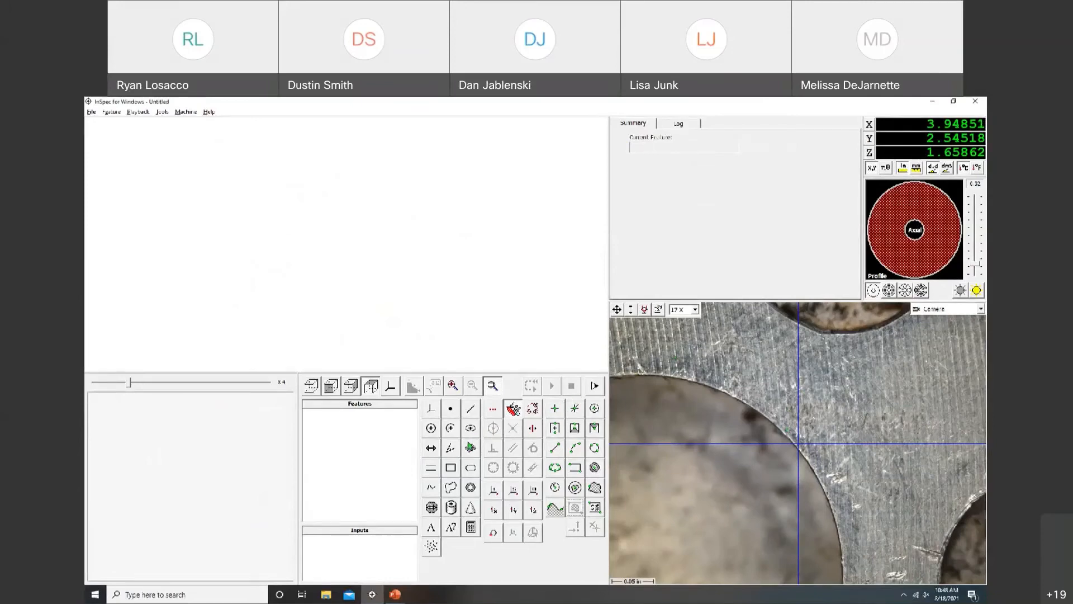
- Measure a plane on the flat face with focus points around the large hole
click(471, 447)
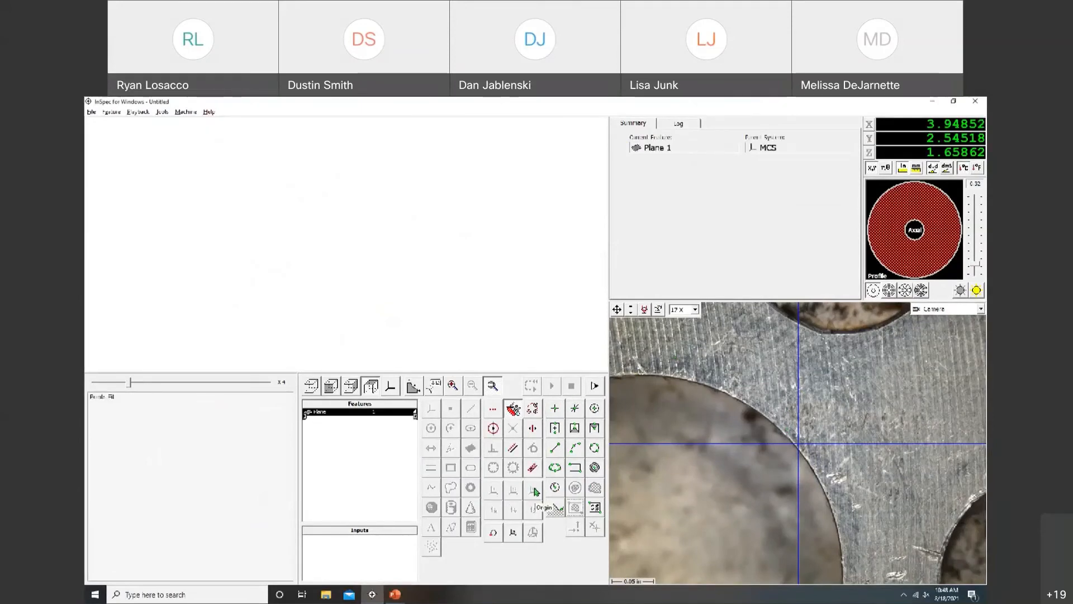
click(574, 408)
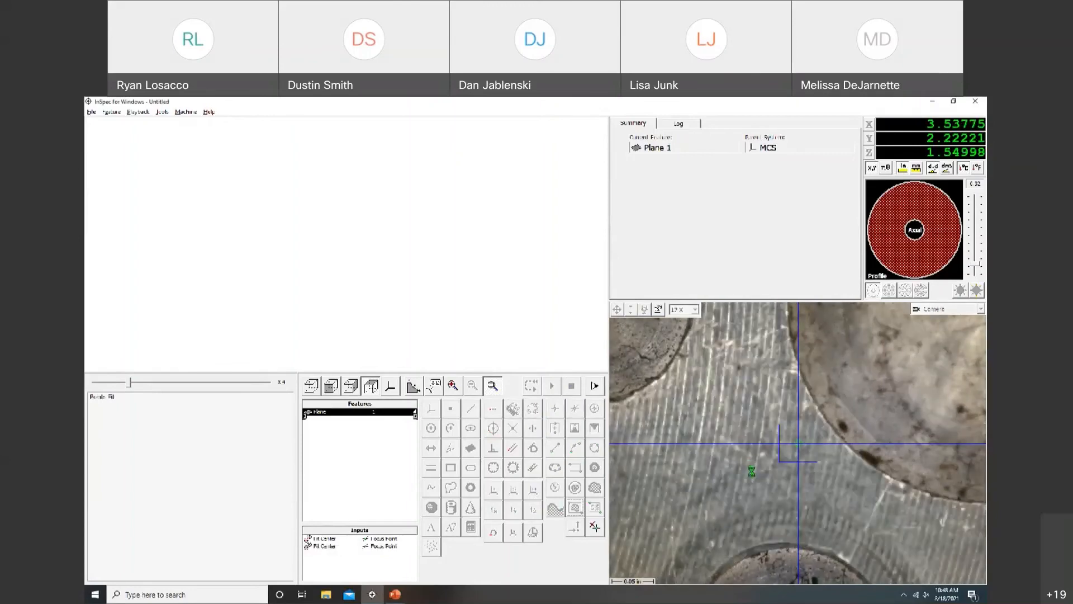
- Create a coordinate system leveled to the flat face's plane, with its XYZ origin on that plane
click(533, 490)
click(483, 352)
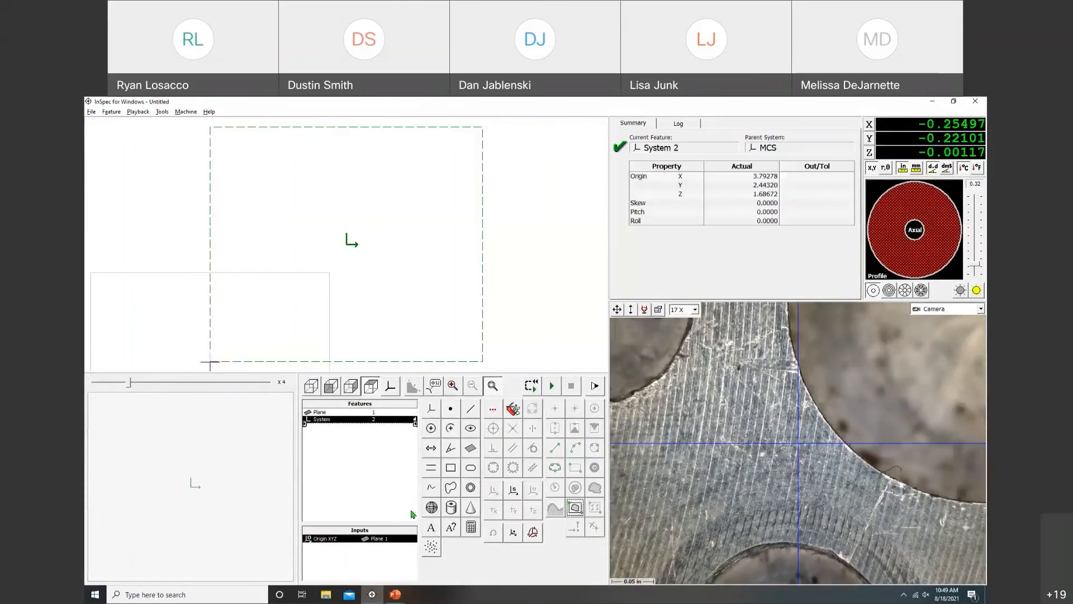
click(493, 496)
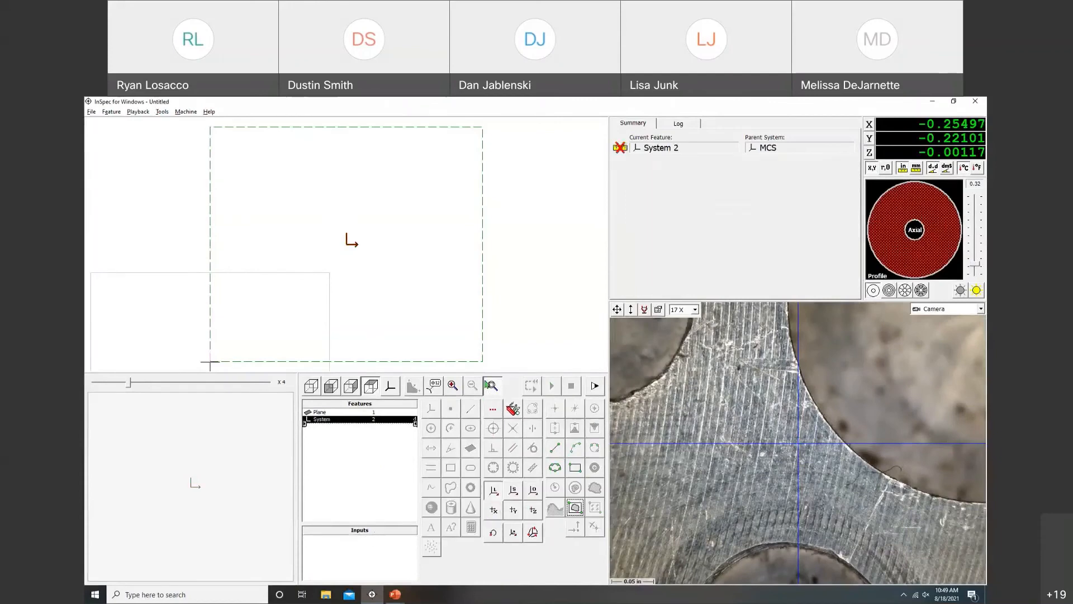
click(483, 363)
click(534, 491)
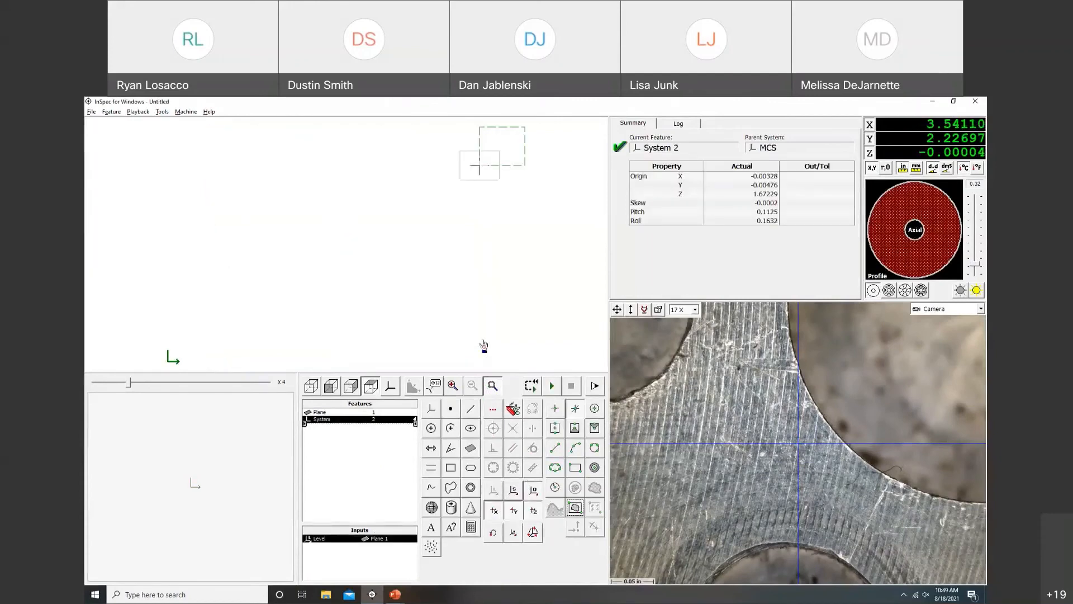
click(514, 162)
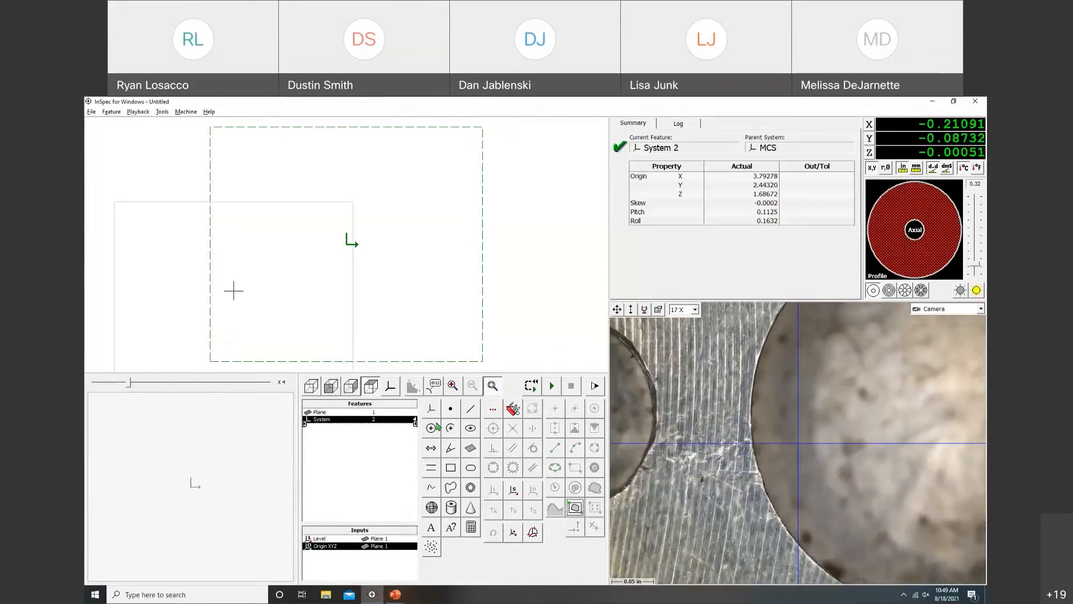
- Measure the large hole in the flat face as a circle in the new leveled system, with three best-edge points
click(594, 408)
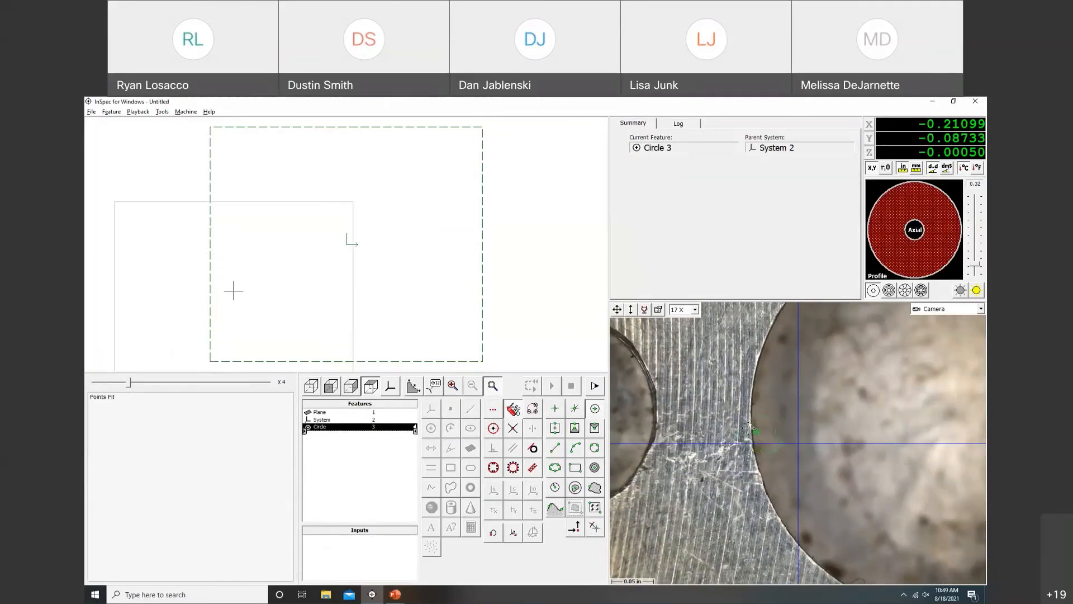
drag(617, 310, 777, 380)
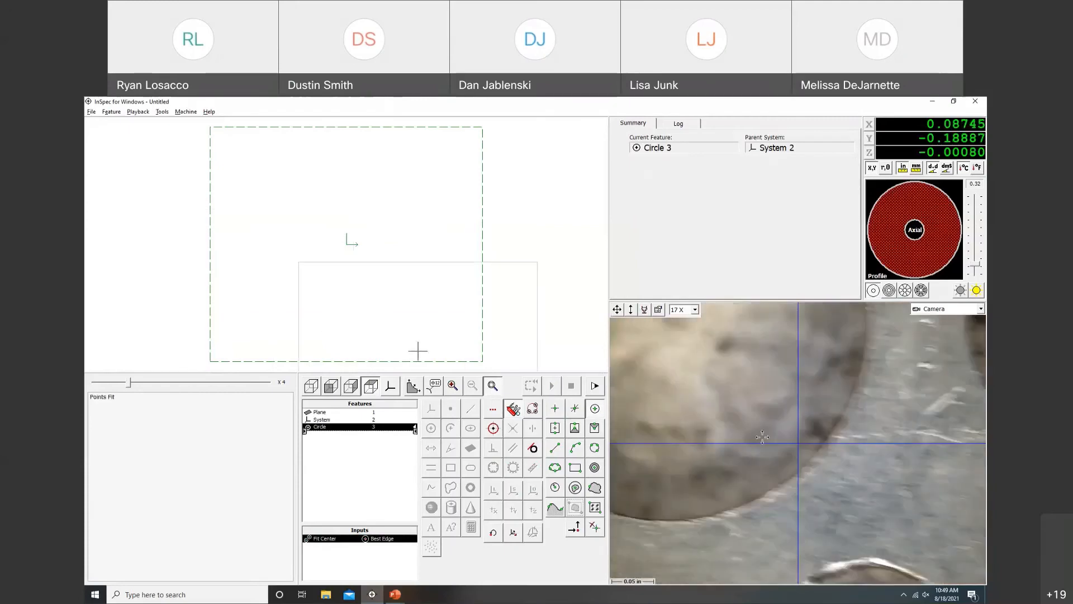
click(789, 471)
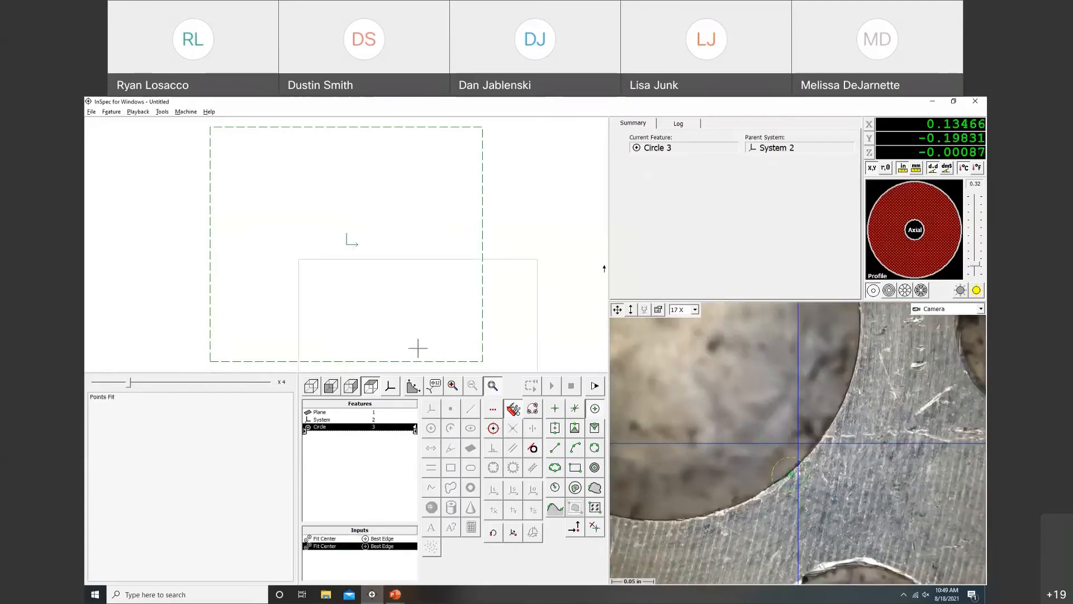
drag(617, 310, 604, 265)
click(769, 385)
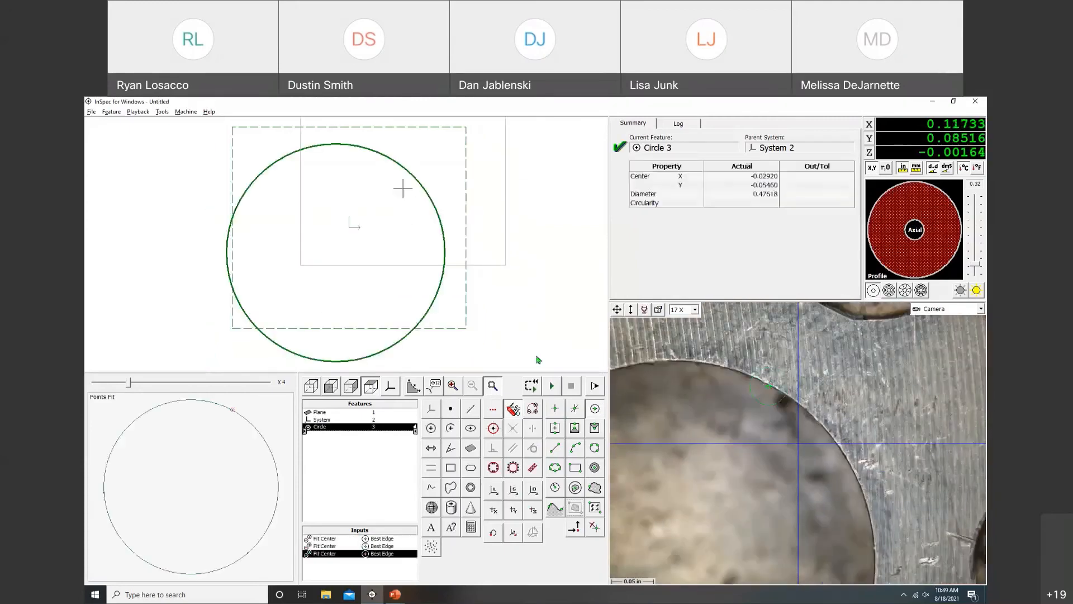
- Rename the leveled coordinate system as TOP PLANE
middle_drag(525, 329, 516, 306)
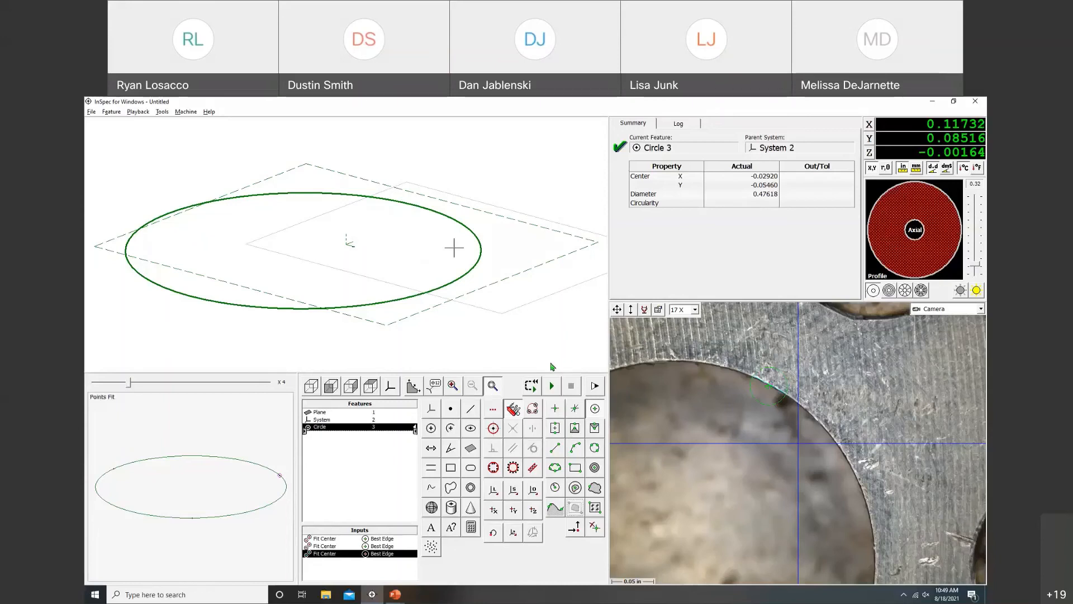
click(371, 420)
key(F2)
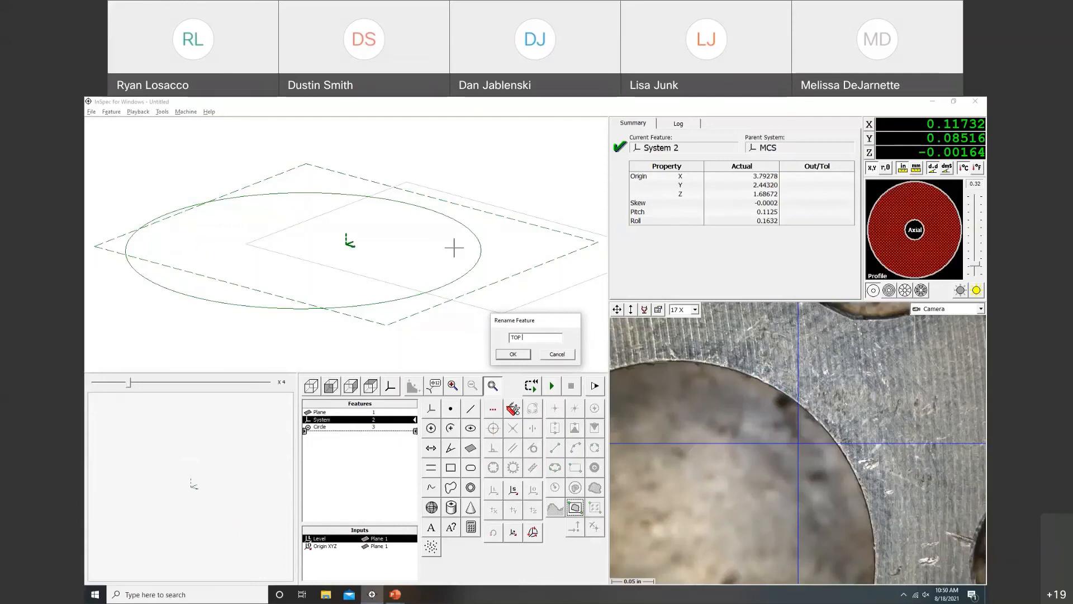
key(Return)
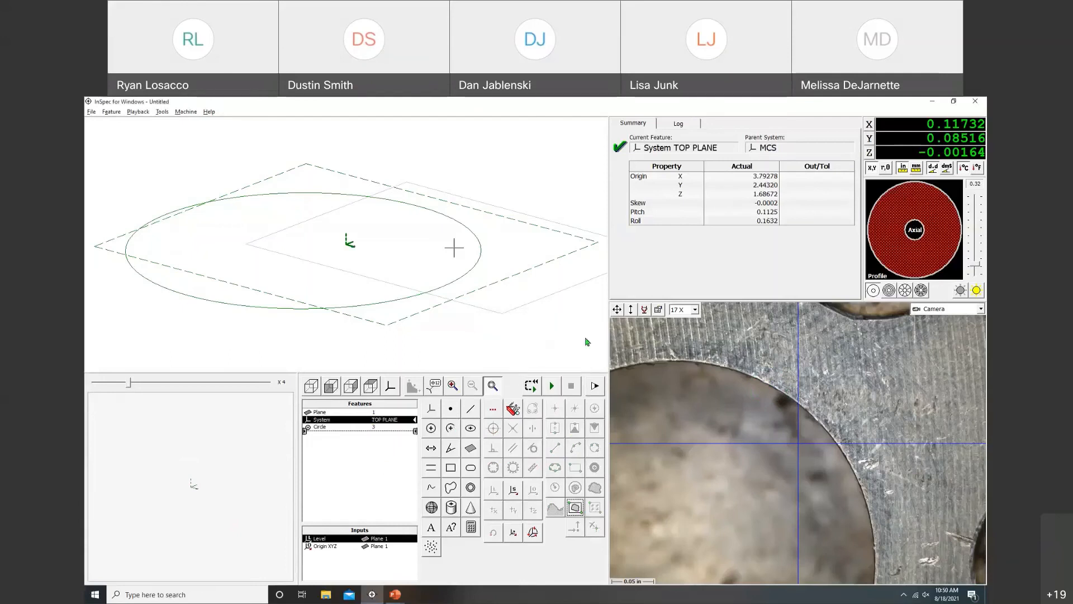
- Brighten the lighting for the angled face and measure a plane on it with three focus points around its hole
drag(617, 309, 564, 333)
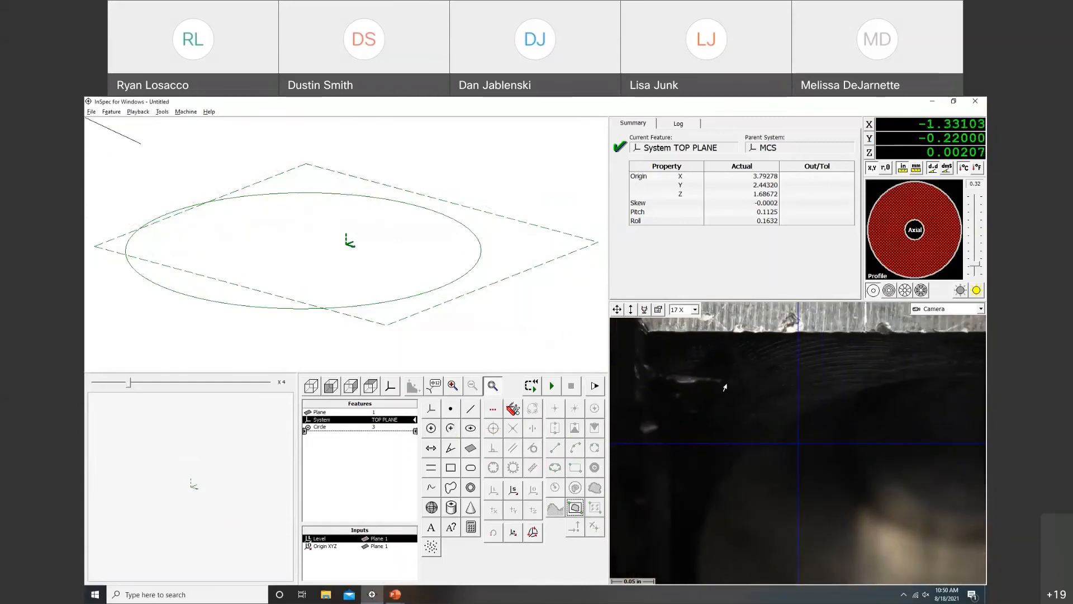
right_click(733, 389)
click(735, 389)
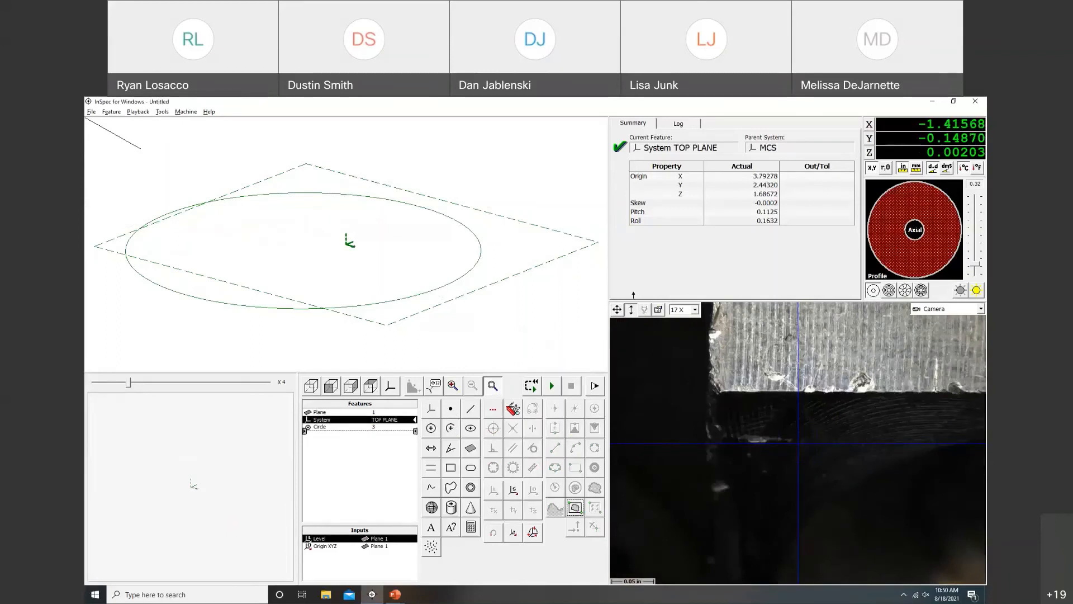
drag(974, 266, 975, 254)
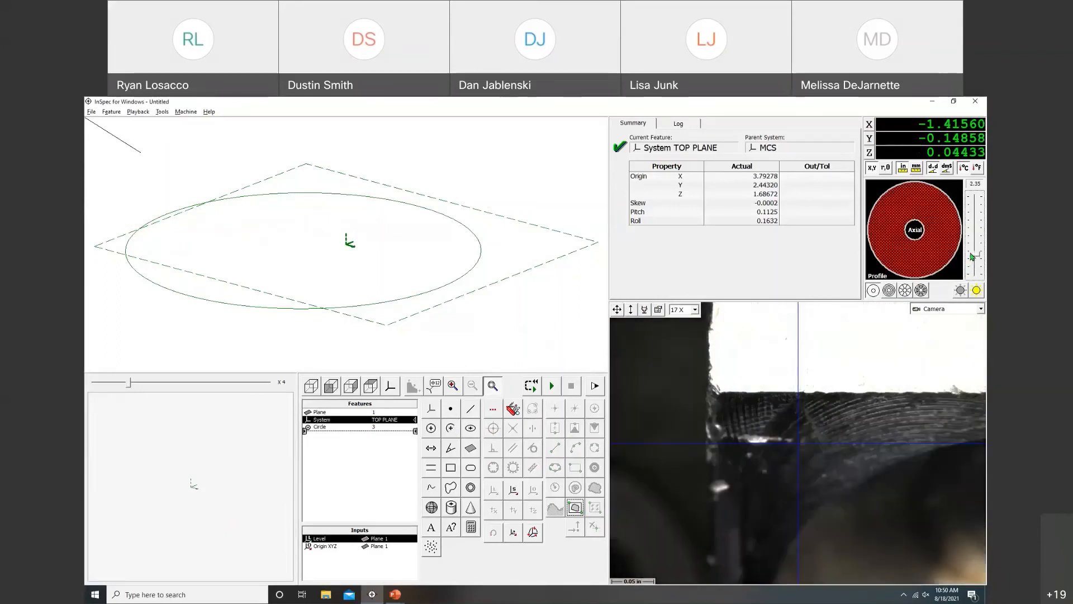
click(471, 449)
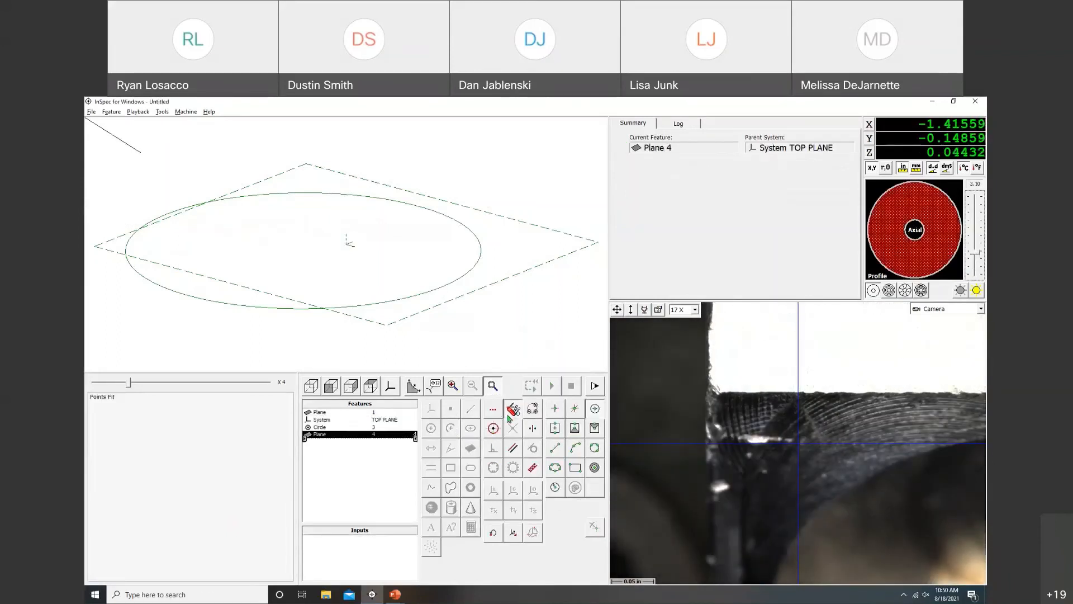
click(574, 411)
click(793, 459)
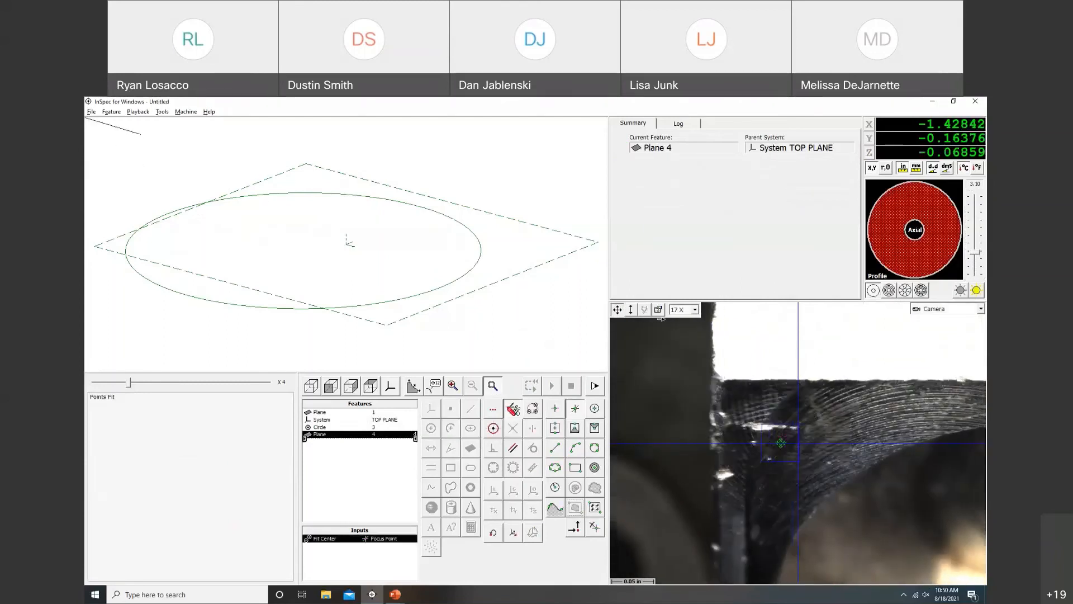
click(721, 440)
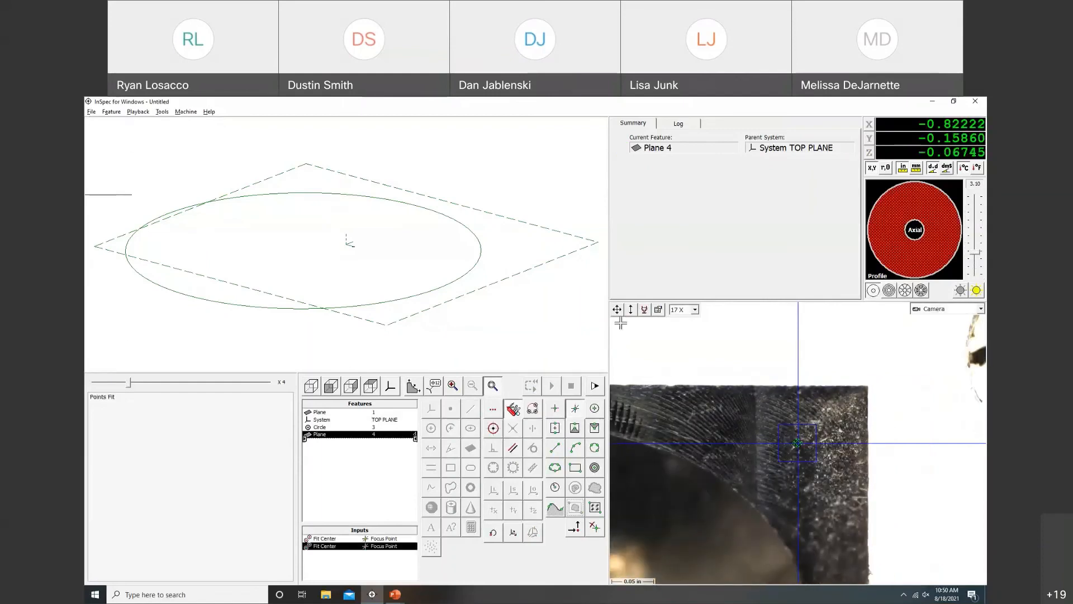
drag(617, 312, 622, 366)
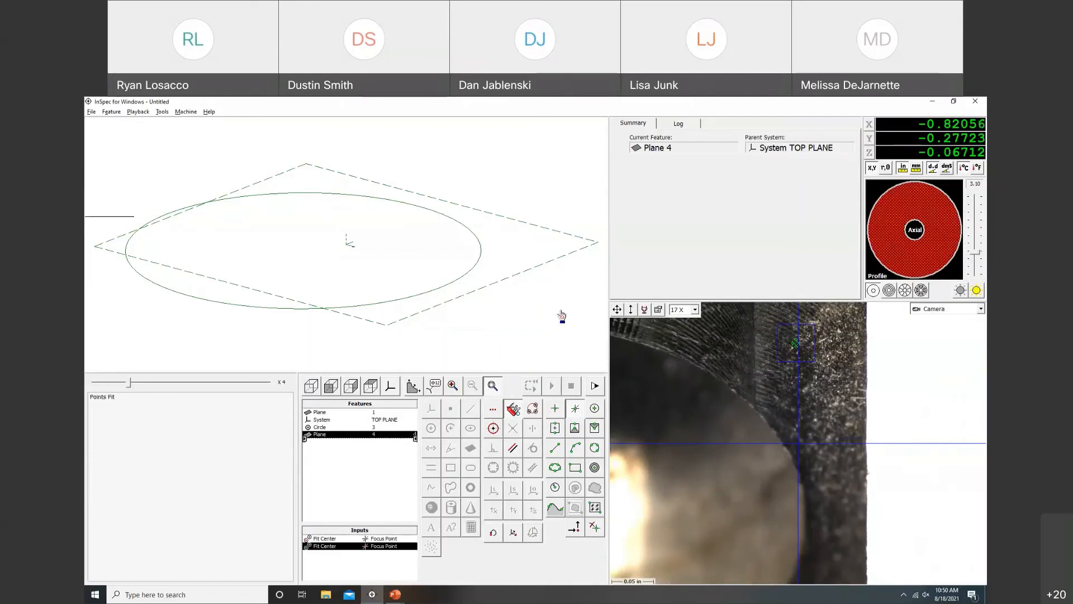
mouse_move(617, 310)
mouse_down()
mouse_move(622, 344)
mouse_move(633, 325)
mouse_up()
click(794, 446)
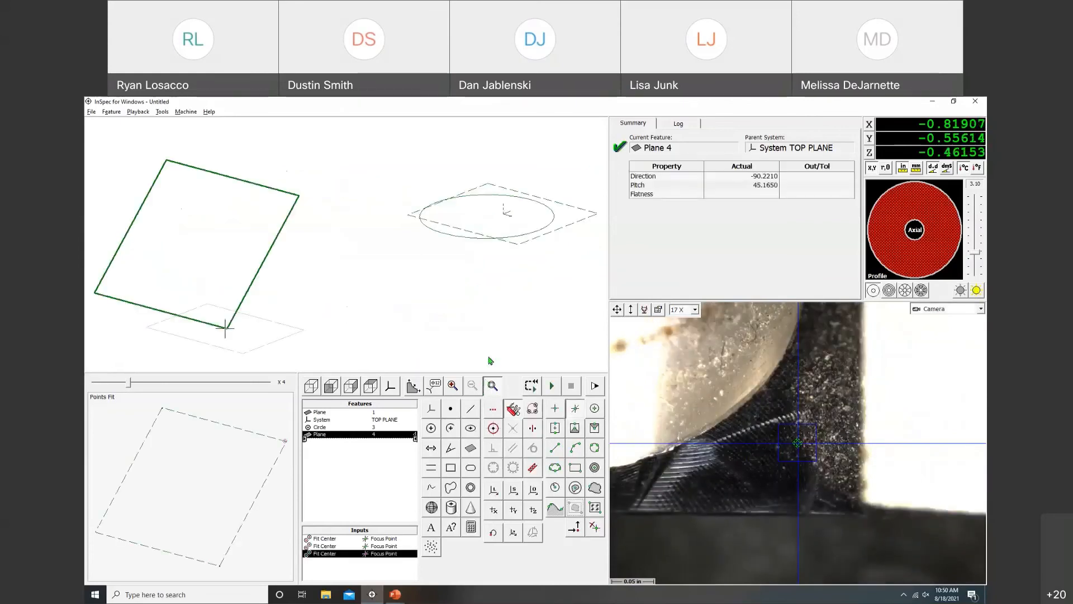
- Create a system leveled to the angled face's plane and measure that face's hole as a circle with three best-edge points
click(494, 490)
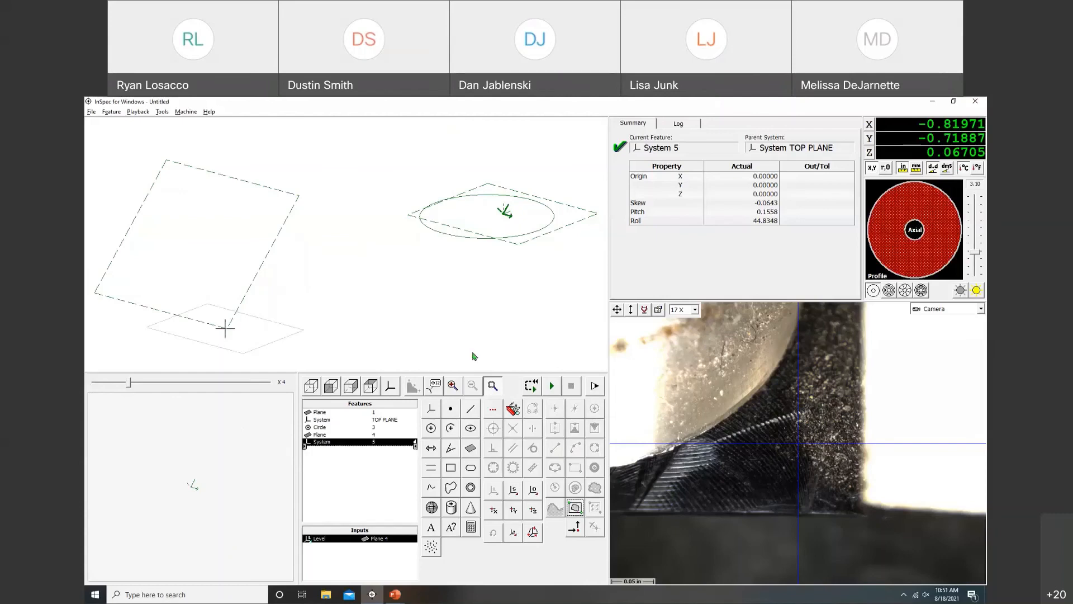
click(432, 429)
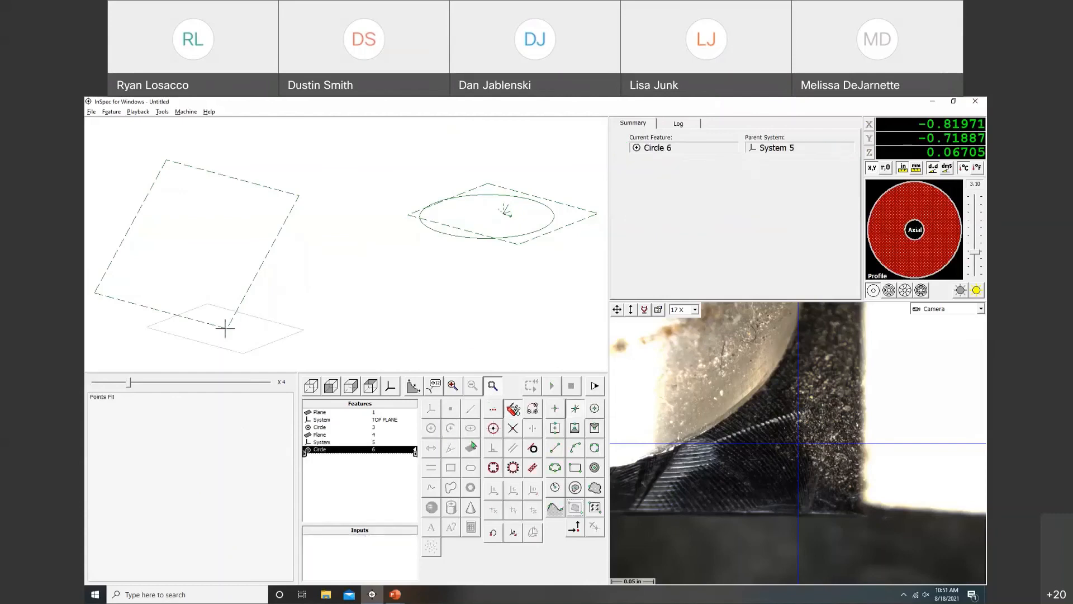
click(594, 408)
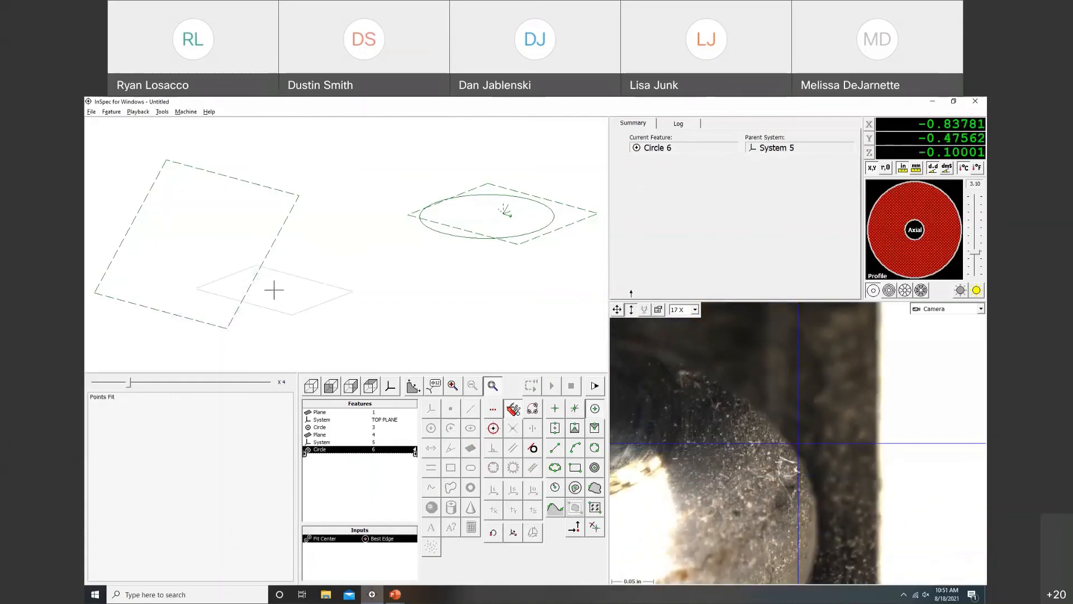
drag(631, 293, 631, 296)
click(768, 425)
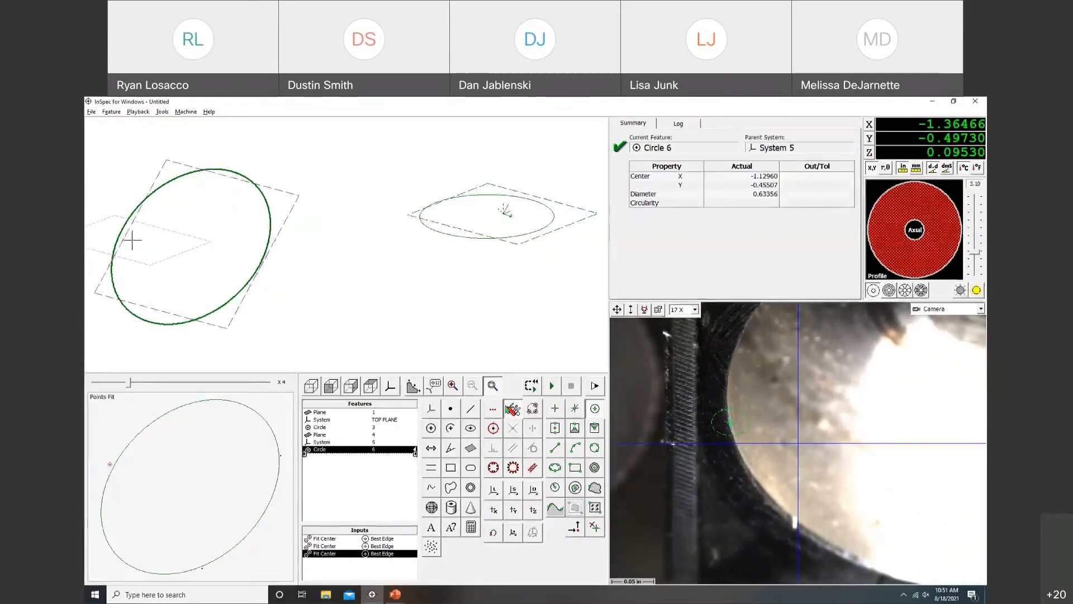
- Construct a circle from the fit points of the flat face's circle and assign it to the TOP PLANE system
click(431, 428)
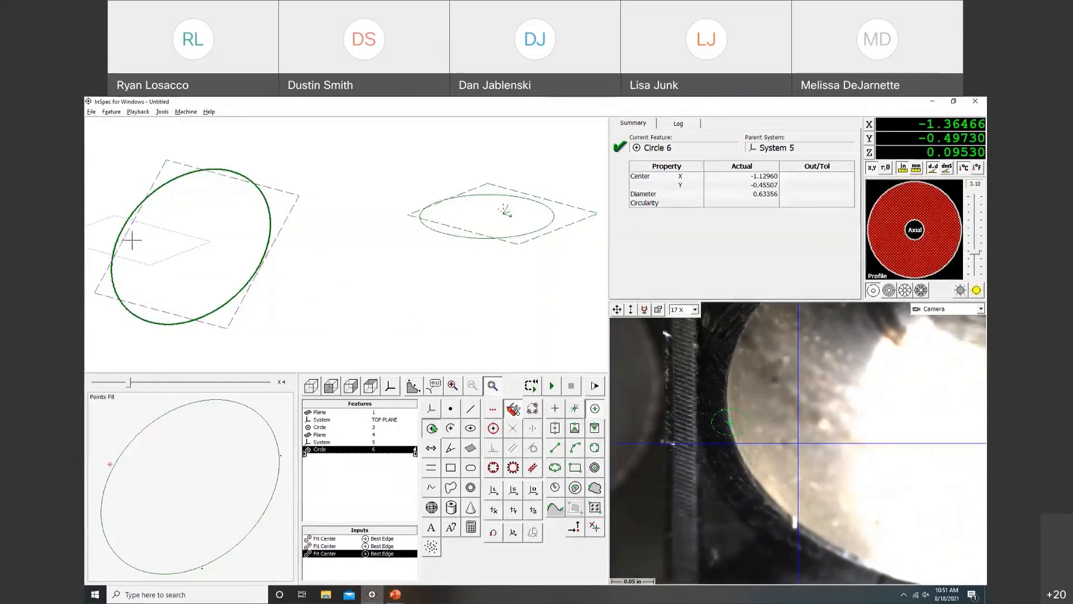
click(442, 241)
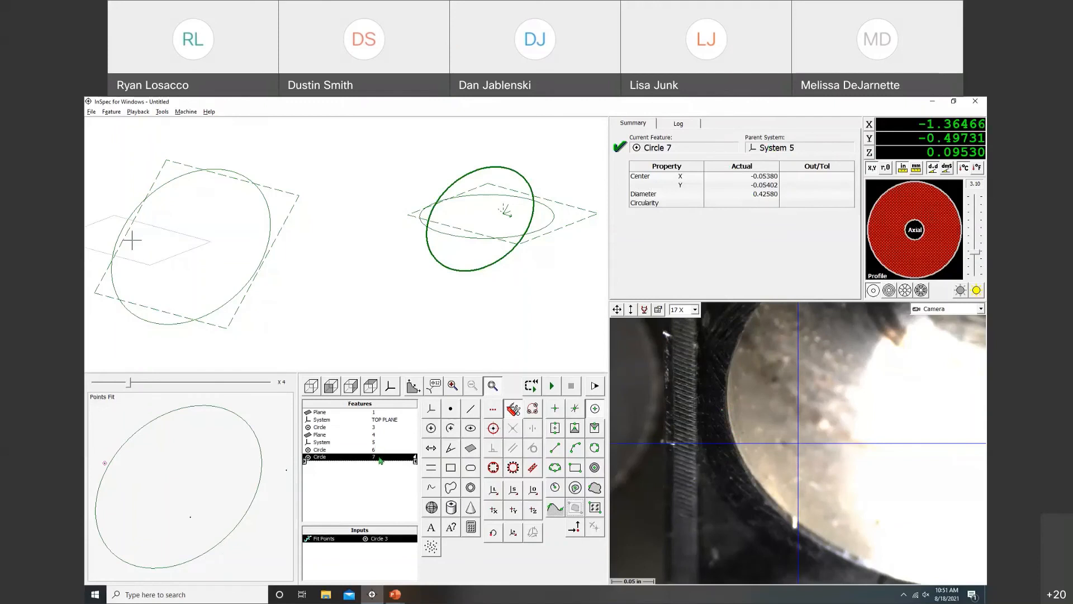
right_click(385, 460)
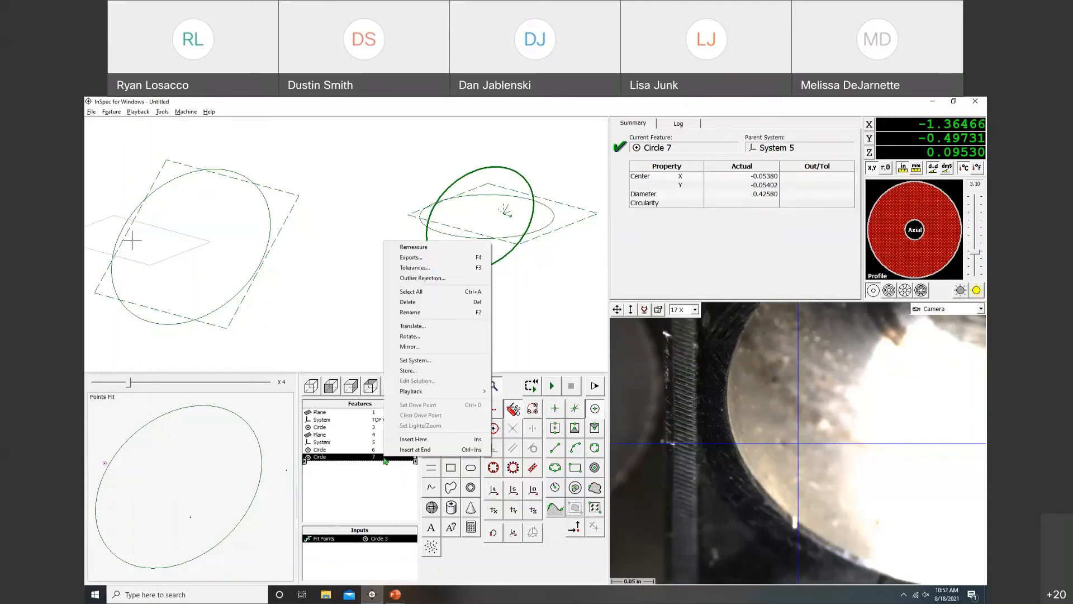
click(434, 361)
click(519, 321)
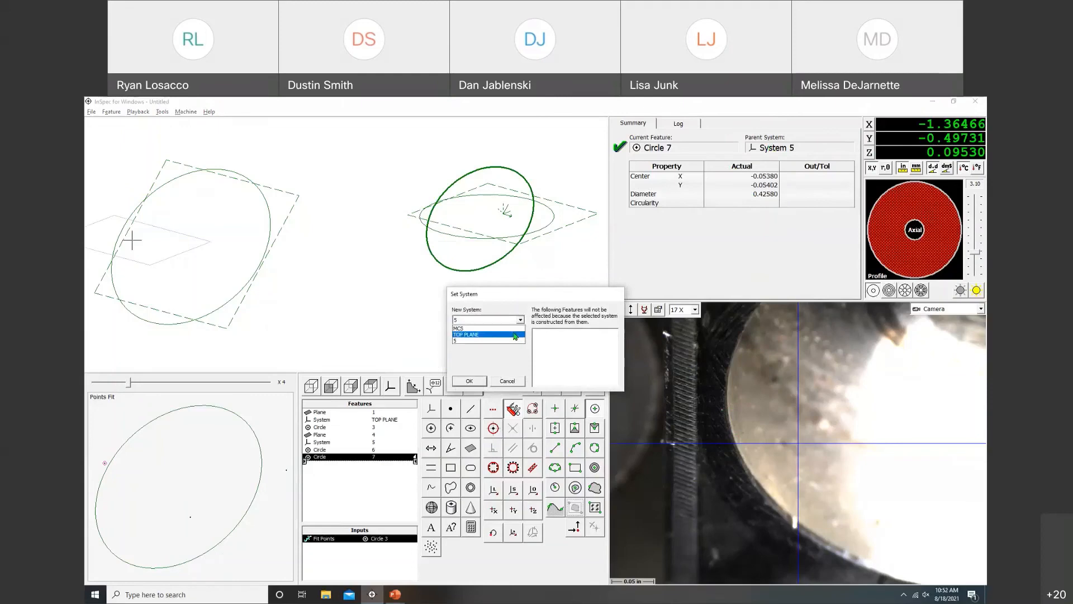
click(515, 334)
click(469, 380)
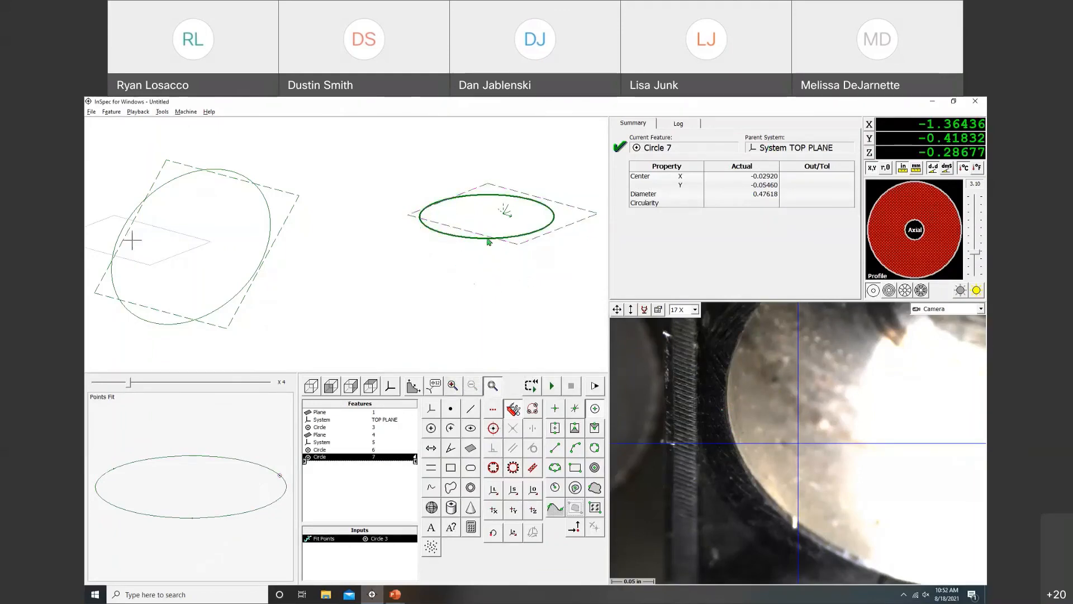
- Reassign the constructed circle to system 5, the one leveled to the angled face
right_click(372, 459)
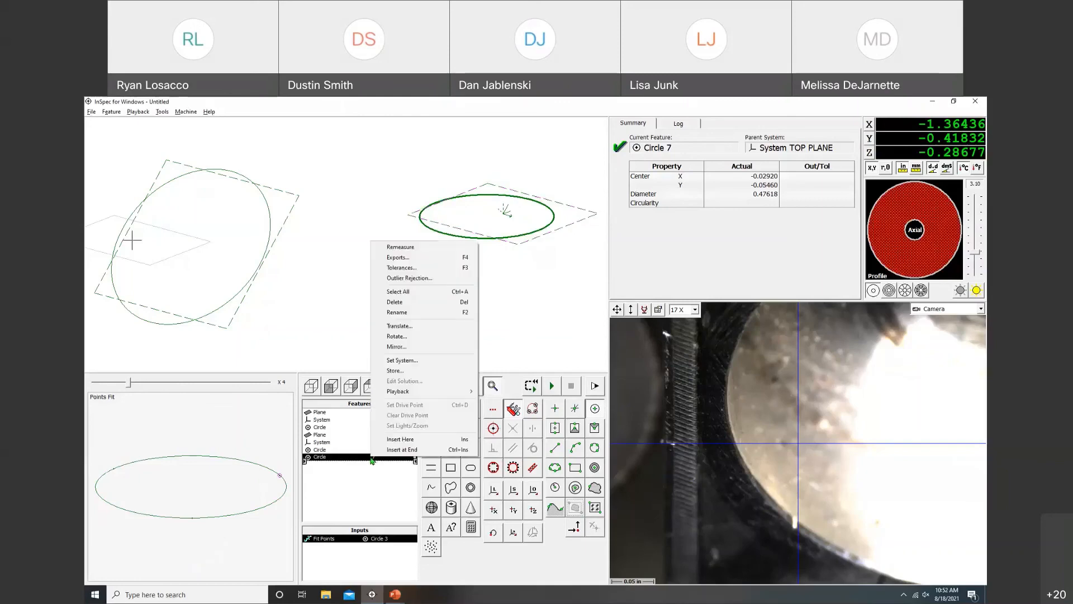
click(427, 361)
click(496, 318)
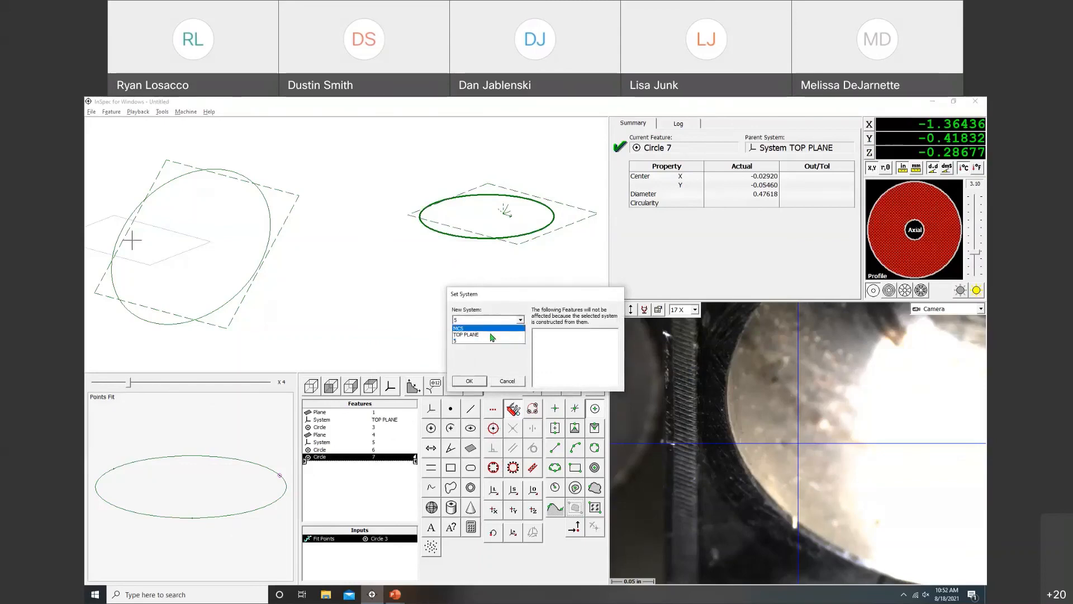
click(490, 341)
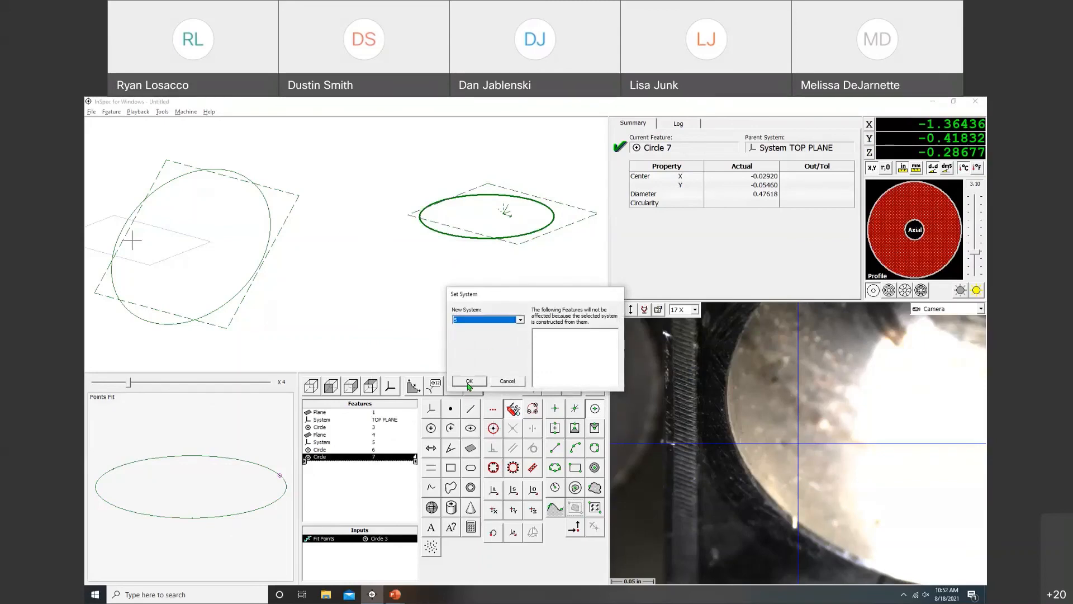
click(470, 381)
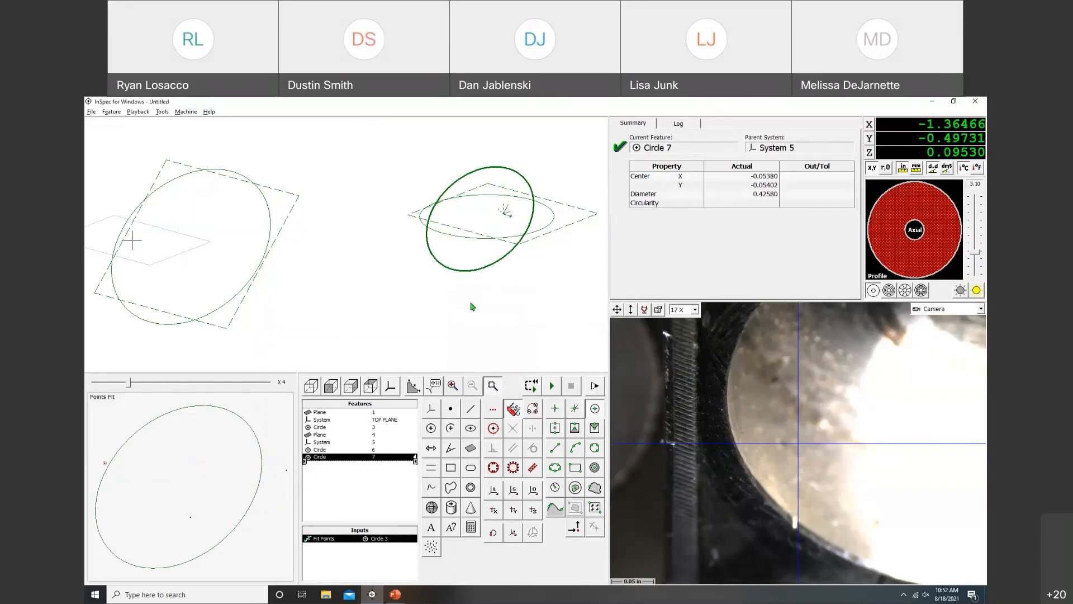